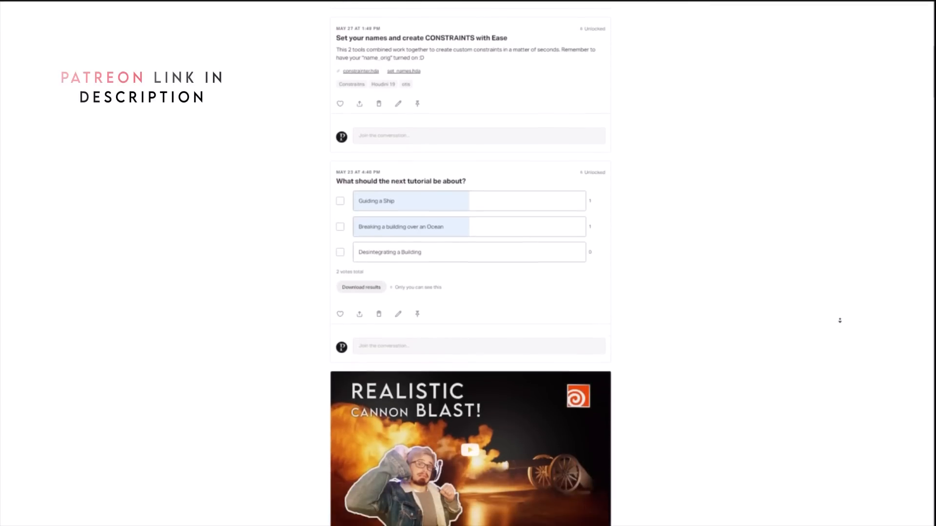
Browse the Patreon page's posts of Houdini tutorials and their attached project files
scroll(839, 320, down, 12)
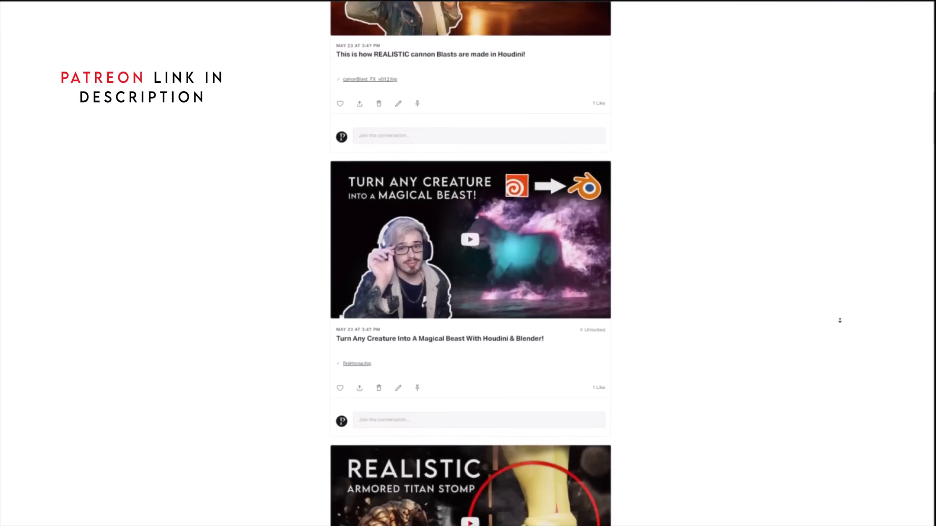
scroll(842, 326, down, 14)
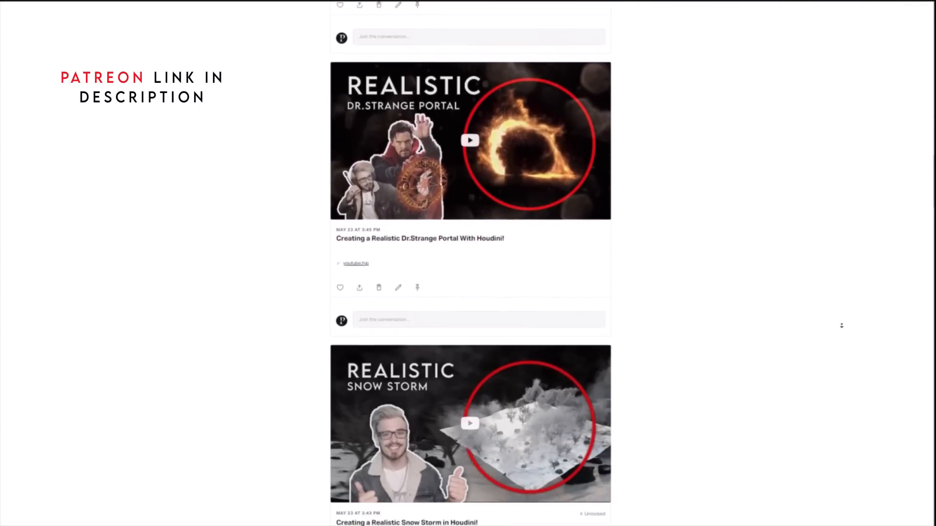
scroll(842, 326, down, 14)
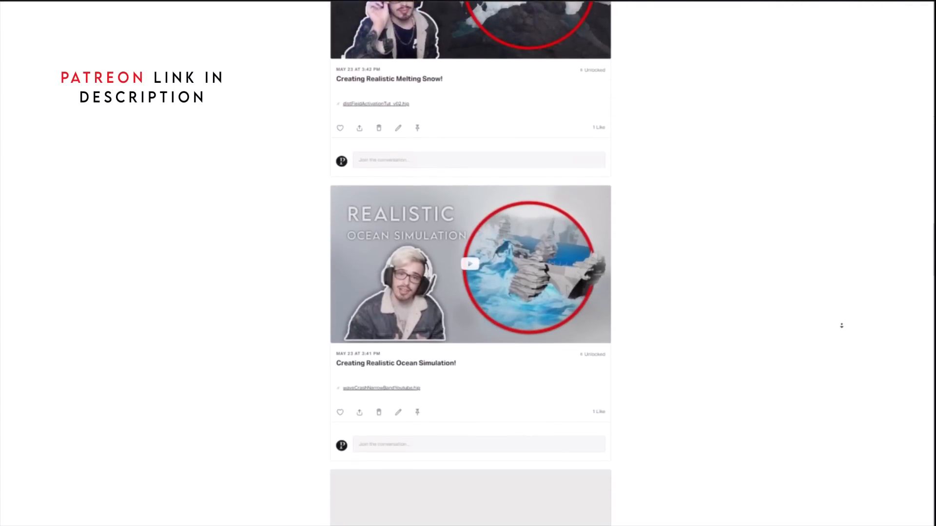
scroll(842, 325, down, 14)
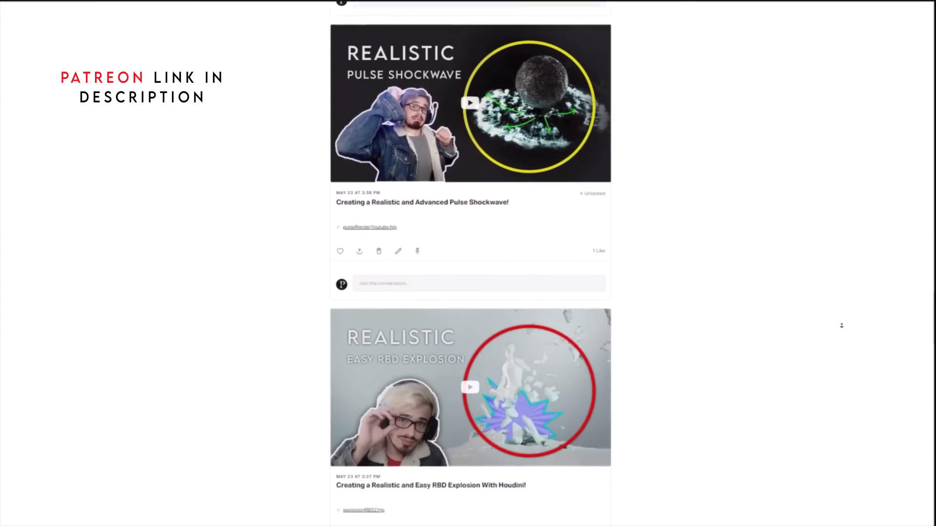
scroll(841, 325, down, 14)
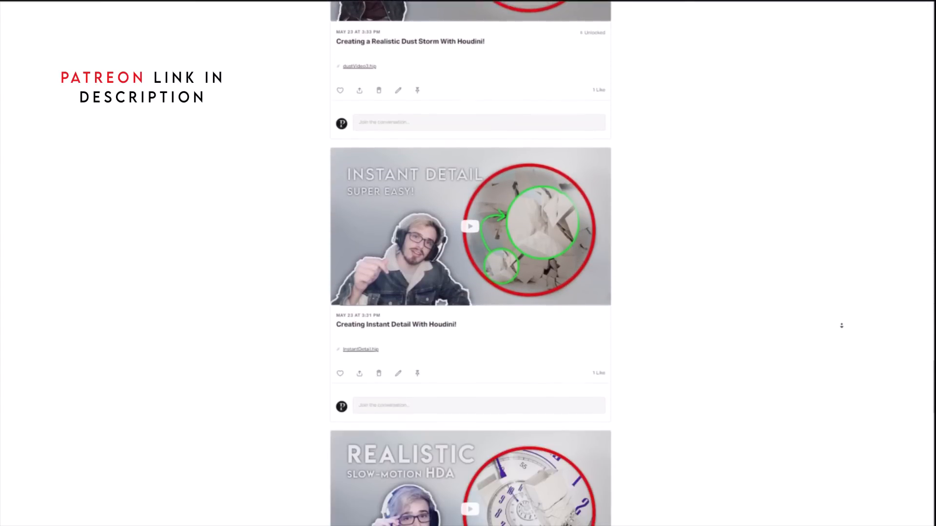
scroll(841, 325, down, 10)
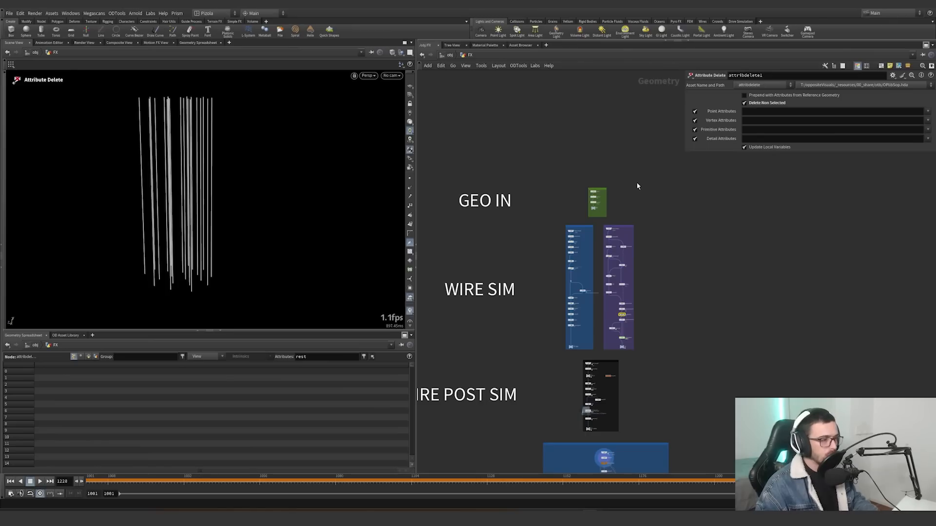
Examine the GEO IN network node by node, from tube1 through the up and down groups to the BASE null
scroll(636, 185, up, 8)
click(605, 168)
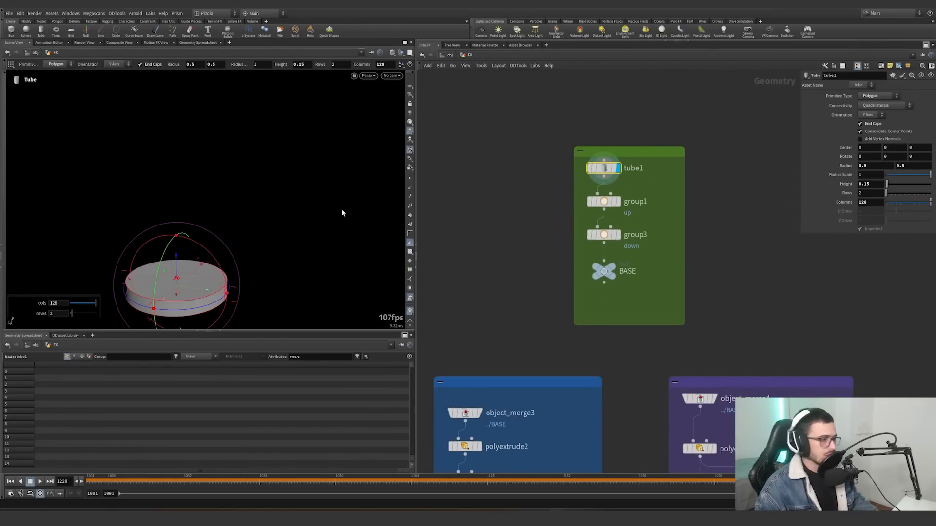
click(618, 201)
alt+drag(274, 247, 253, 226)
click(618, 235)
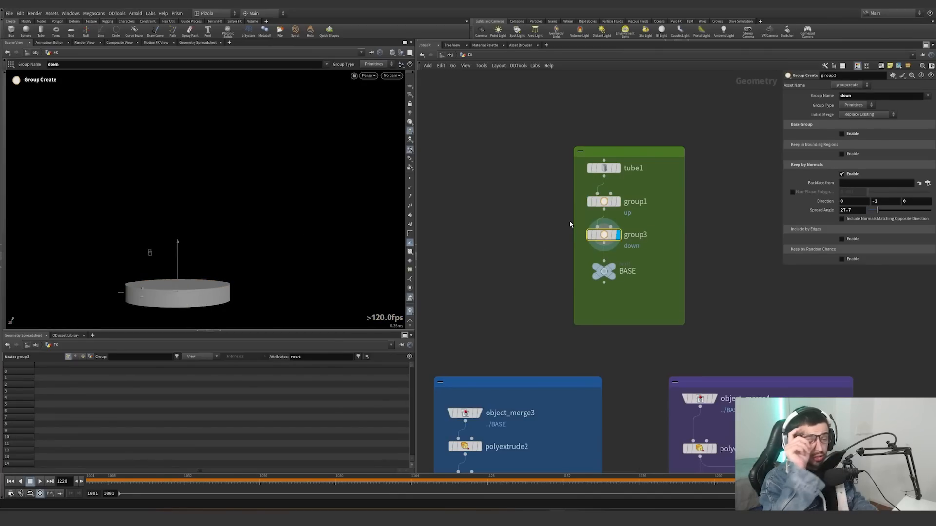
drag(593, 263, 591, 261)
In the blue WIRE SIM network, display object_merge3 and polyextrude2 and examine the inset on the disc's caps
scroll(663, 253, down, 5)
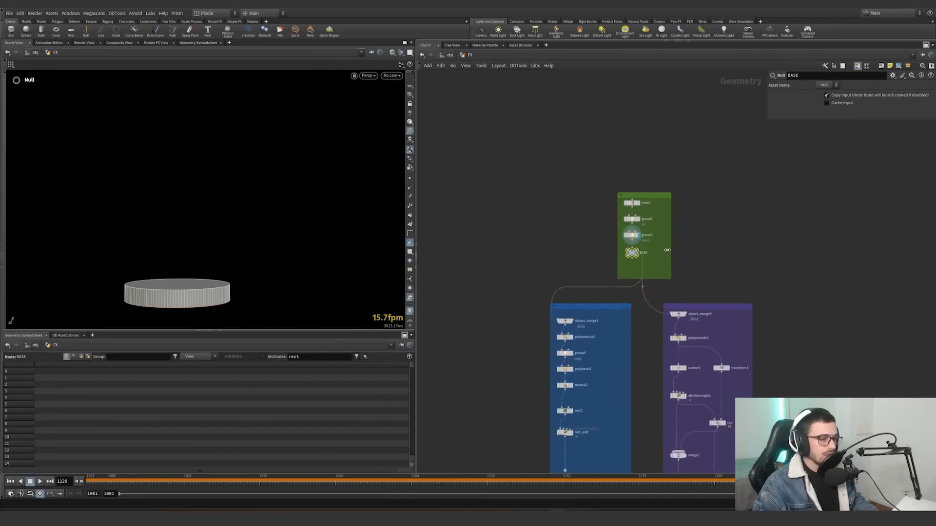
middle_drag(669, 258, 651, 180)
middle_drag(573, 297, 534, 139)
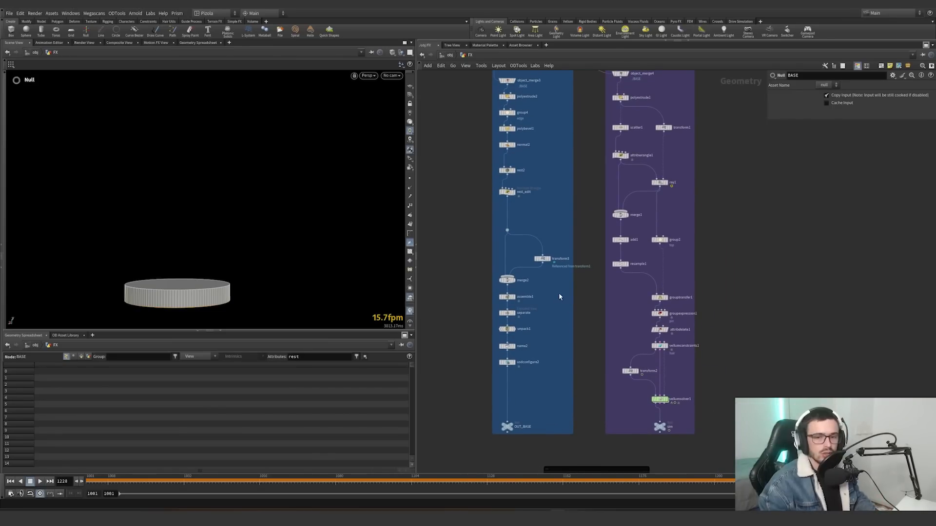
middle_drag(553, 167, 569, 291)
scroll(568, 291, up, 4)
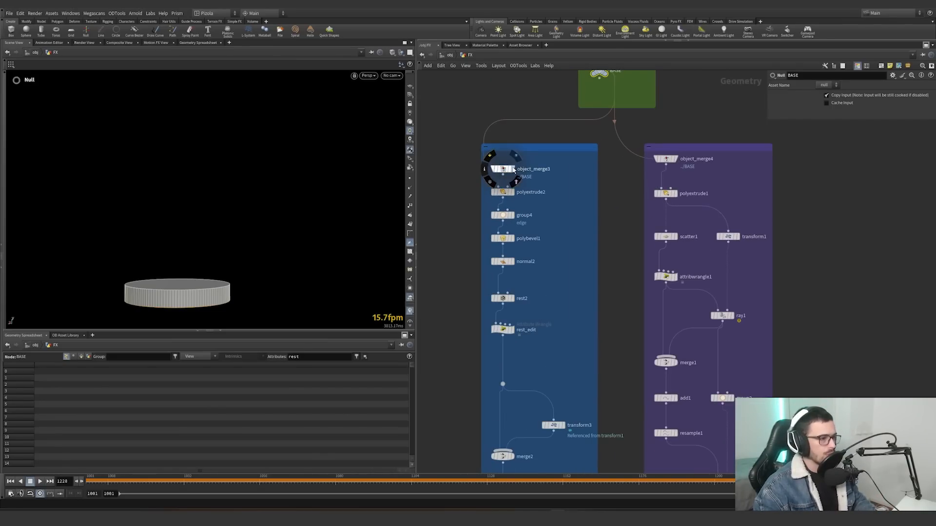
click(513, 169)
scroll(546, 229, up, 2)
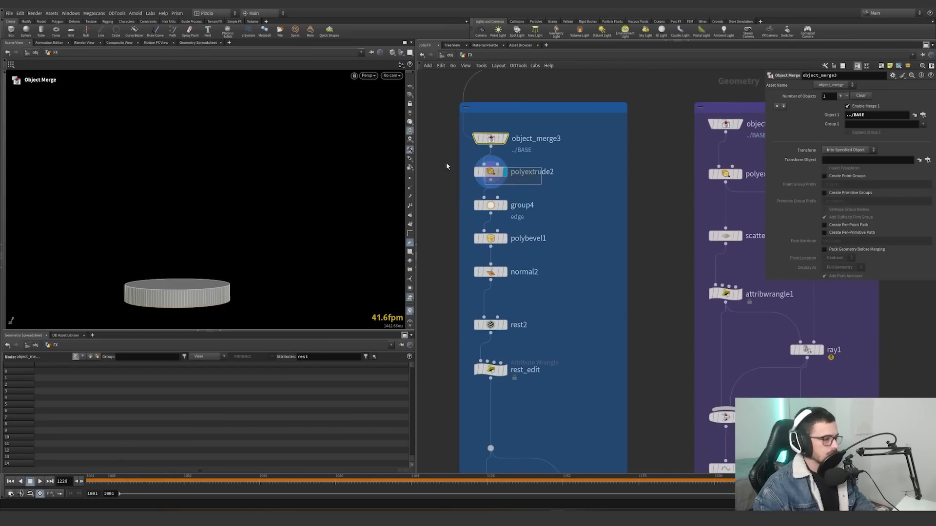
click(490, 172)
drag(183, 303, 230, 259)
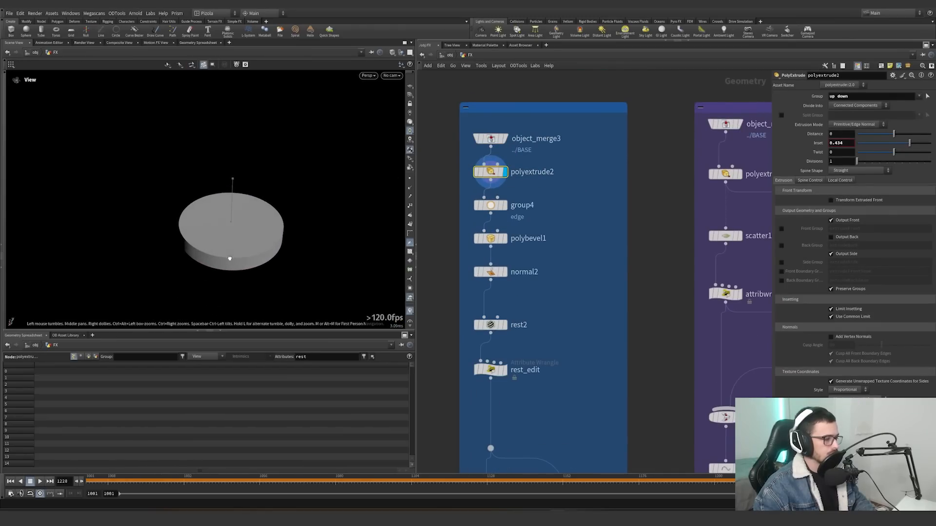
scroll(226, 239, up, 3)
key(Return)
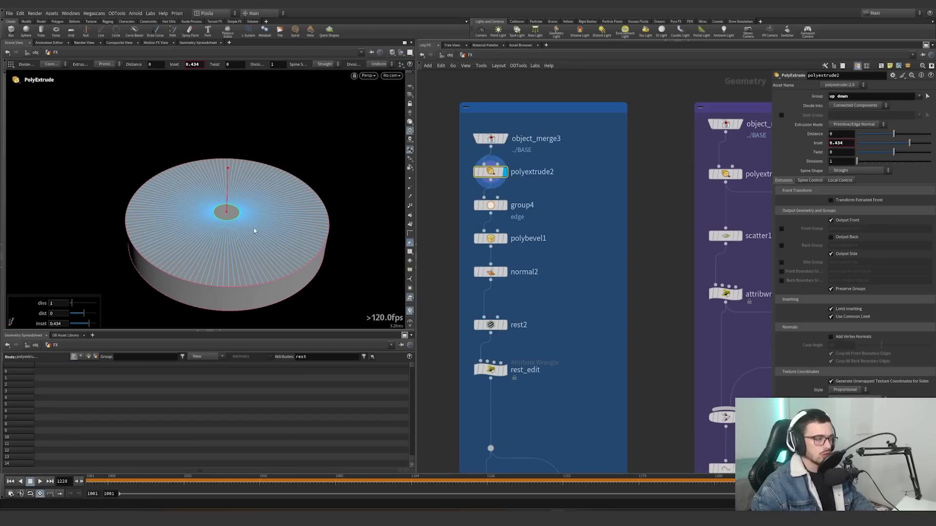
Display the group4 edge group and polybevel1, and examine the disc's bevelled rim up close
click(490, 206)
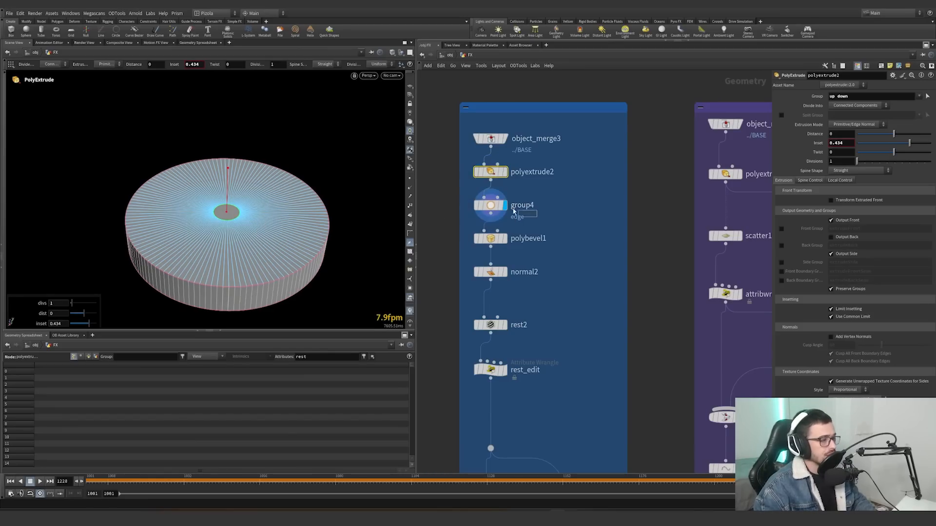
click(490, 238)
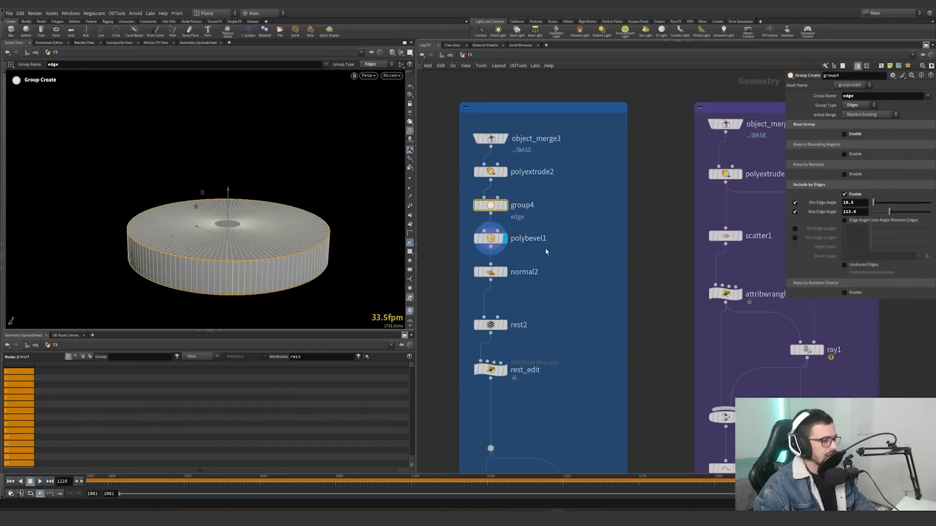
scroll(261, 268, up, 5)
scroll(381, 229, down, 3)
key(Return)
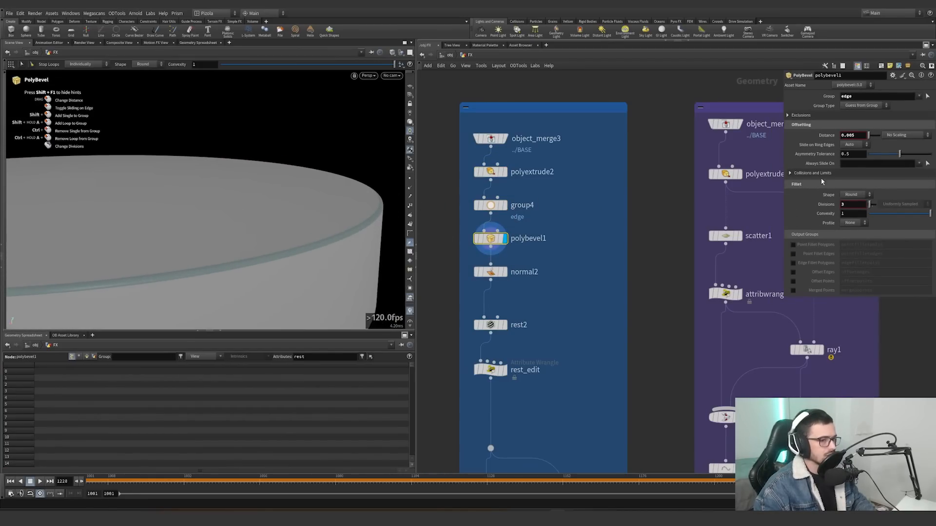
alt+drag(378, 240, 373, 224)
scroll(373, 225, up, 1)
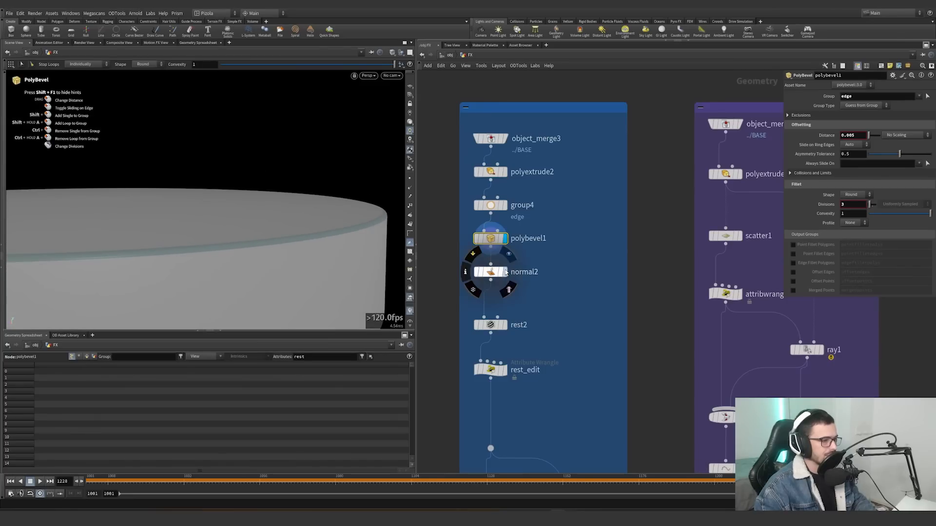
Display normal2 and rest2 to examine the disc's shading and its stored rest attribute
click(504, 272)
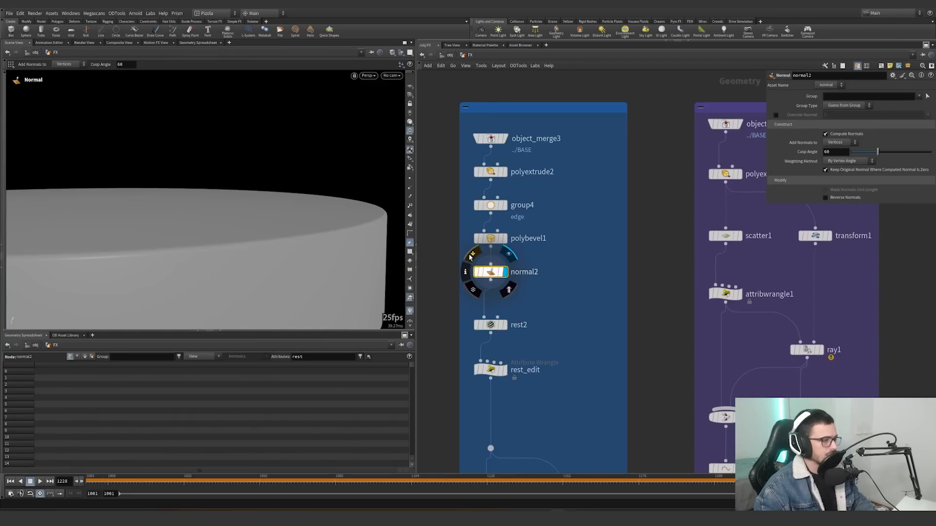
click(504, 324)
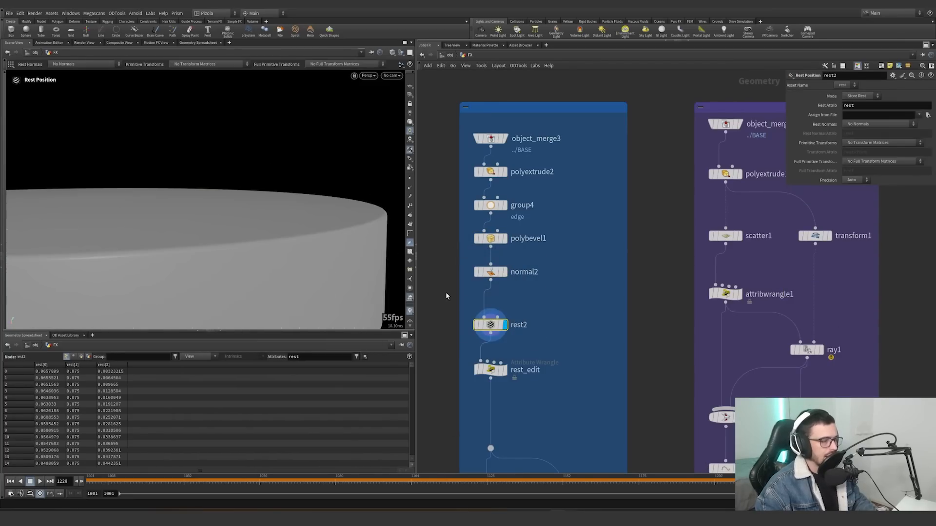
scroll(126, 272, down, 3)
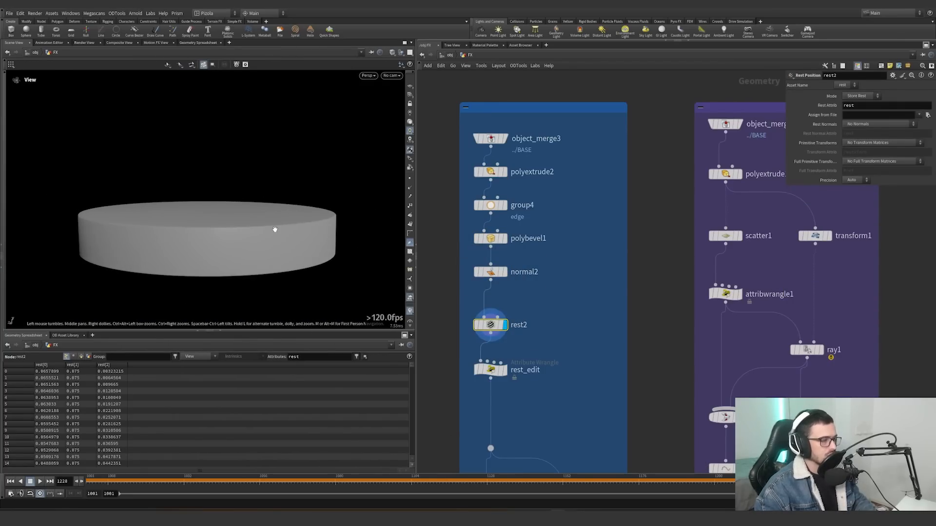
key(Return)
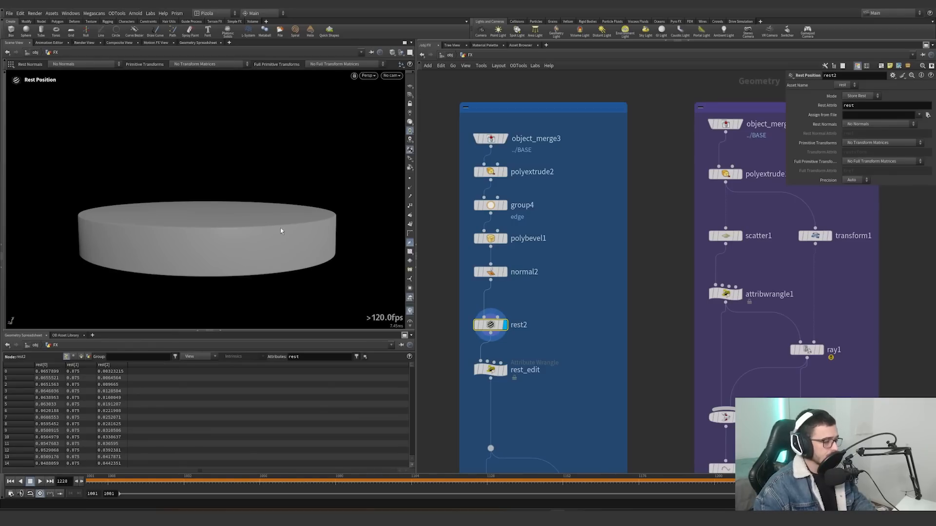
Display the rest_edit wrangle and highlight its VEX expression that scales the rest attribute
scroll(494, 287, down, 3)
click(498, 287)
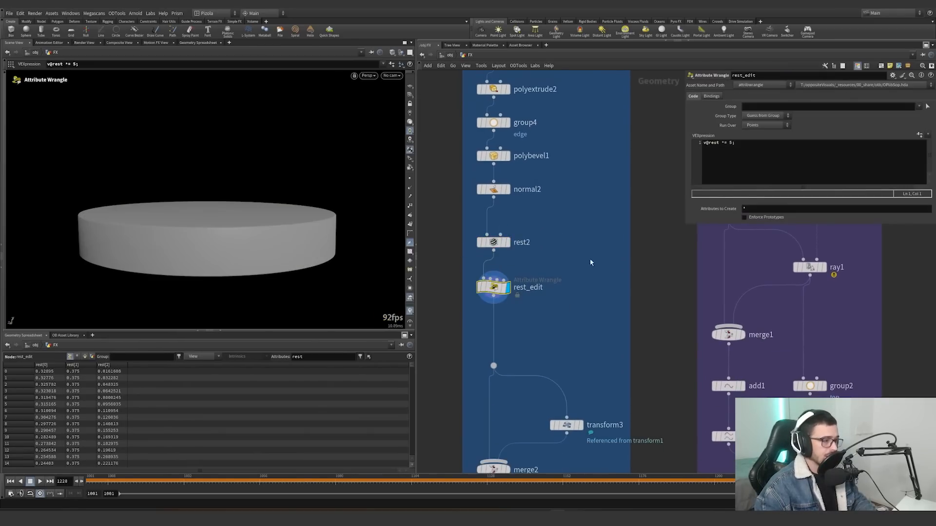
click(742, 146)
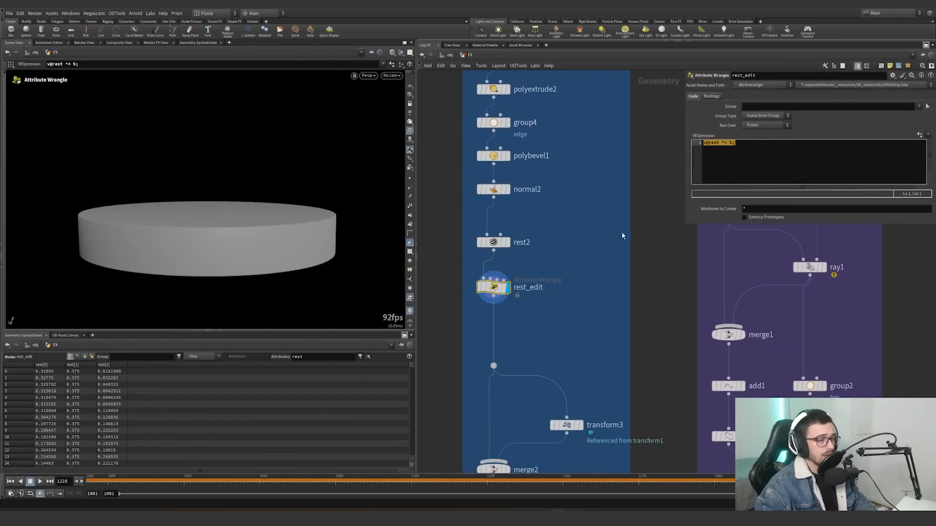
mouse_move(583, 307)
mouse_down()
mouse_move(452, 275)
mouse_move(488, 276)
mouse_move(565, 308)
mouse_up()
Display merge2 and examine the lower and upper discs together in the viewport
mouse_move(579, 338)
middle_down()
mouse_move(573, 233)
mouse_move(558, 188)
middle_up()
click(472, 317)
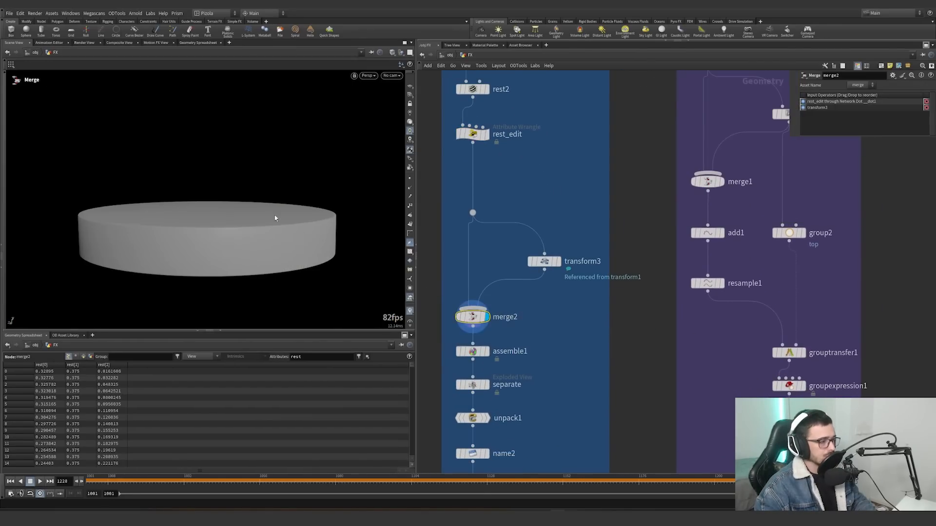
scroll(275, 219, down, 8)
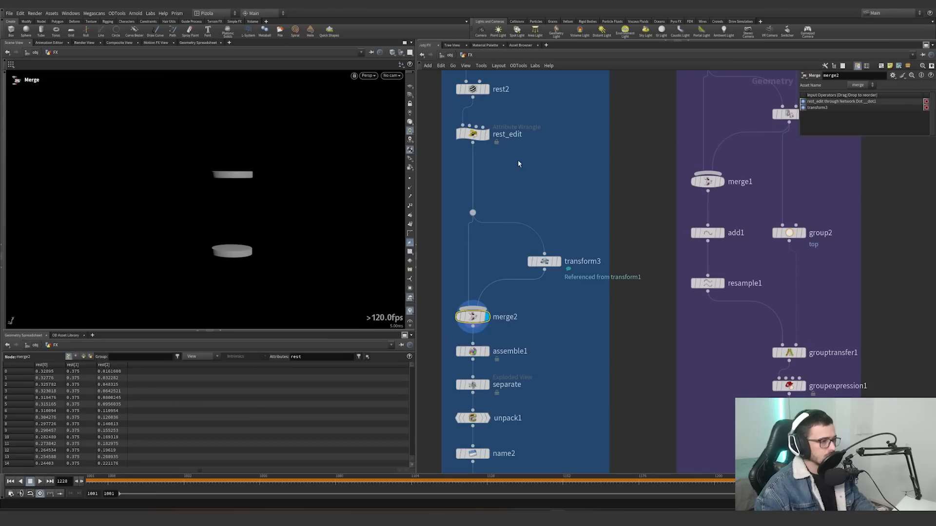
Compare the referenced parameters of transform3 with the source transform1 in the purple network
click(542, 261)
middle_drag(613, 186, 534, 262)
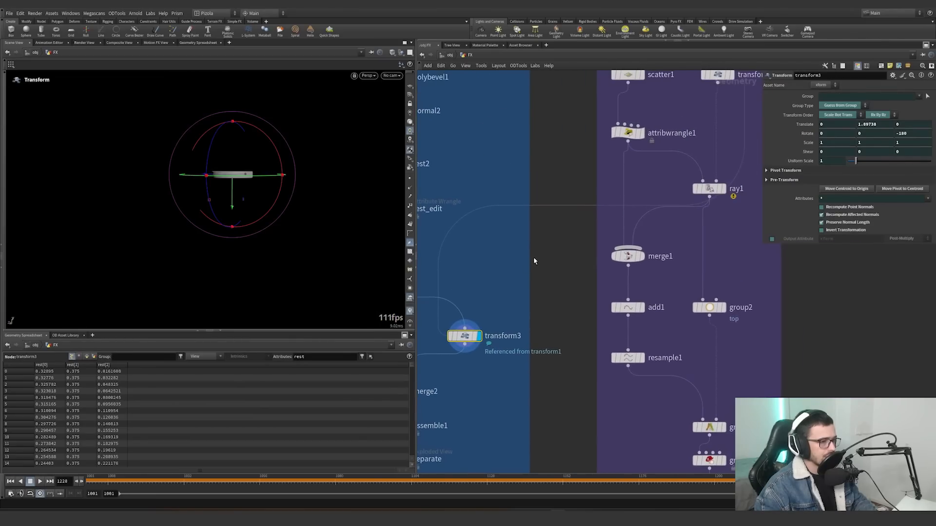
scroll(534, 257, down, 3)
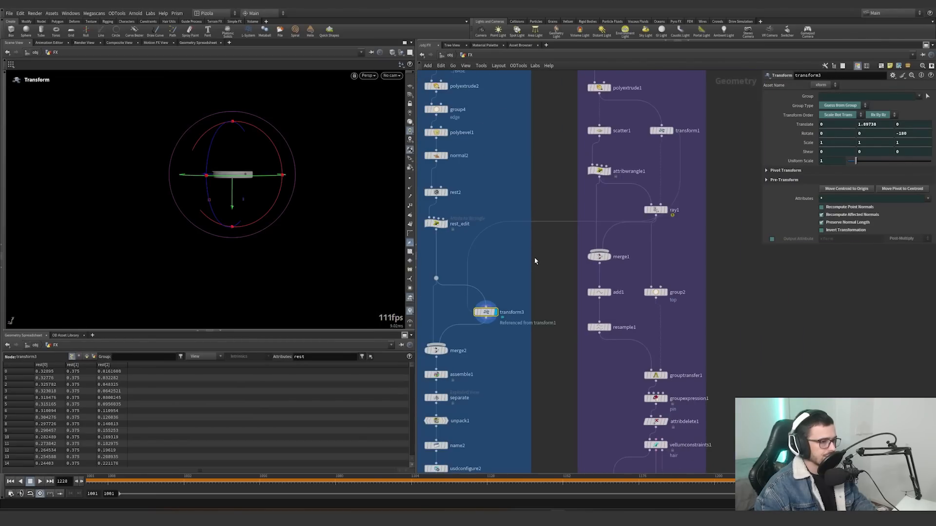
click(668, 132)
middle_drag(495, 306, 520, 317)
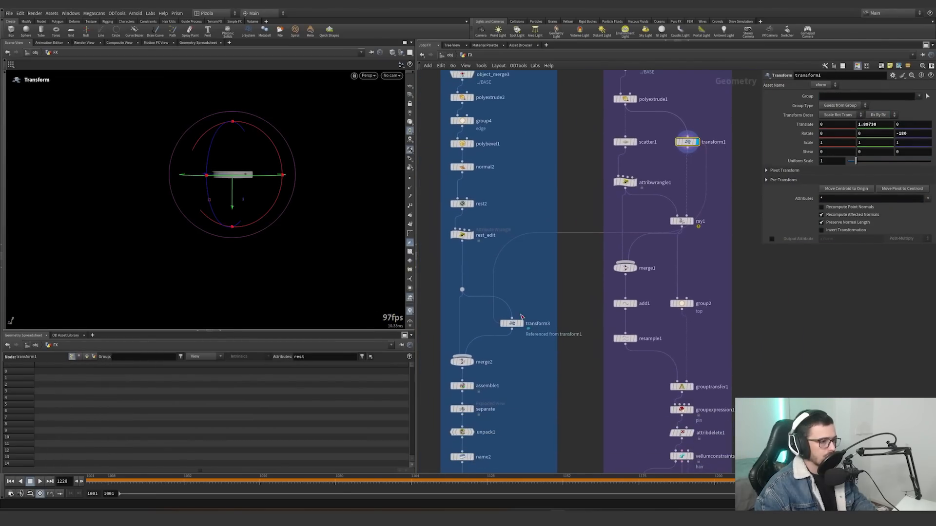
scroll(521, 319, up, 1)
click(524, 327)
middle_drag(509, 348, 551, 319)
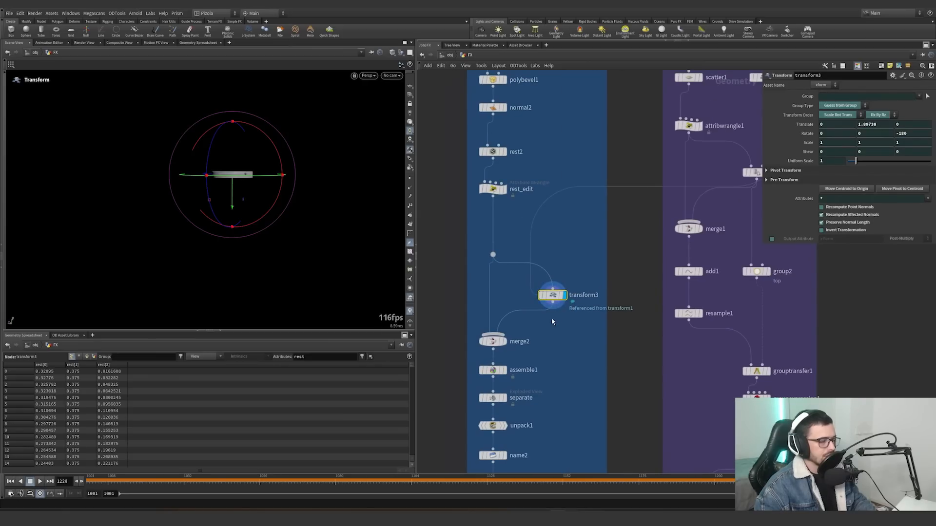
Display merge2 and assemble1, and examine how the two discs are combined and packed into named pieces
scroll(552, 319, down, 2)
middle_drag(643, 213, 634, 241)
middle_drag(563, 278, 585, 212)
scroll(534, 297, up, 3)
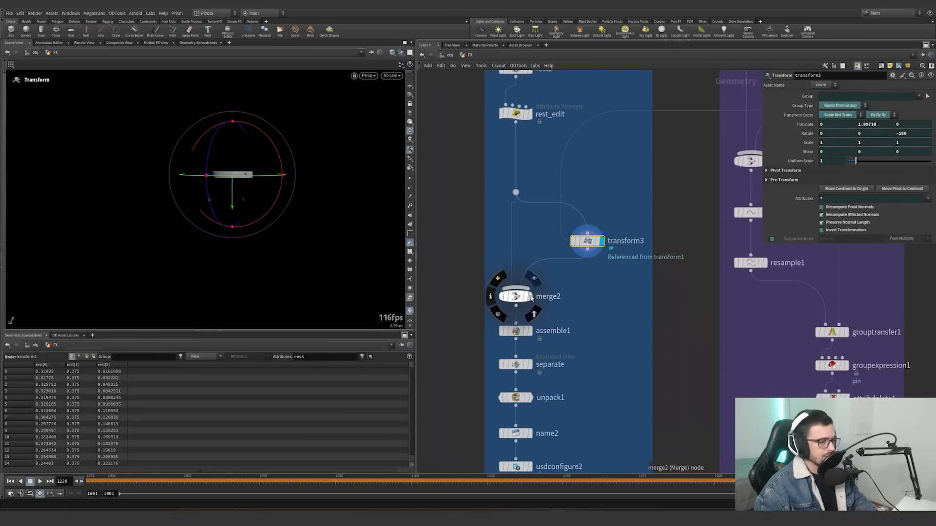
click(533, 297)
drag(564, 307, 499, 286)
alt+right_drag(224, 229, 293, 234)
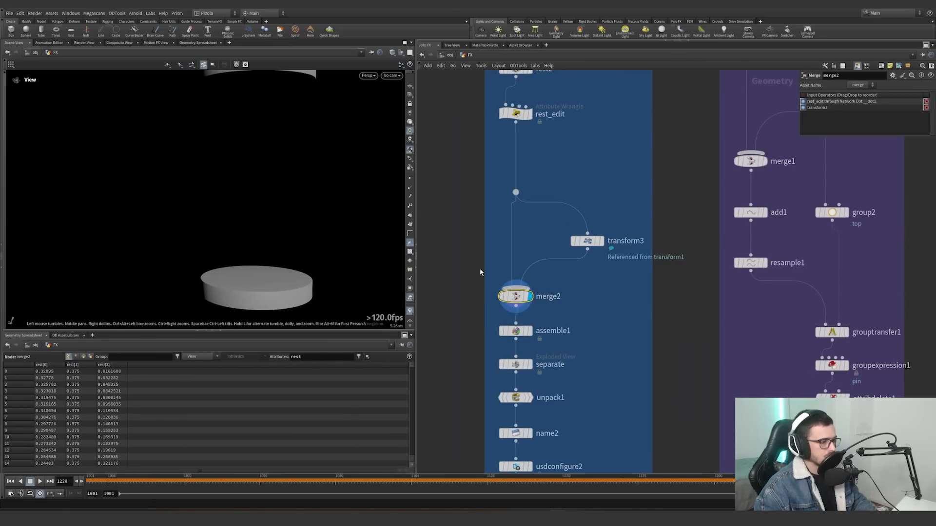
click(531, 333)
click(539, 330)
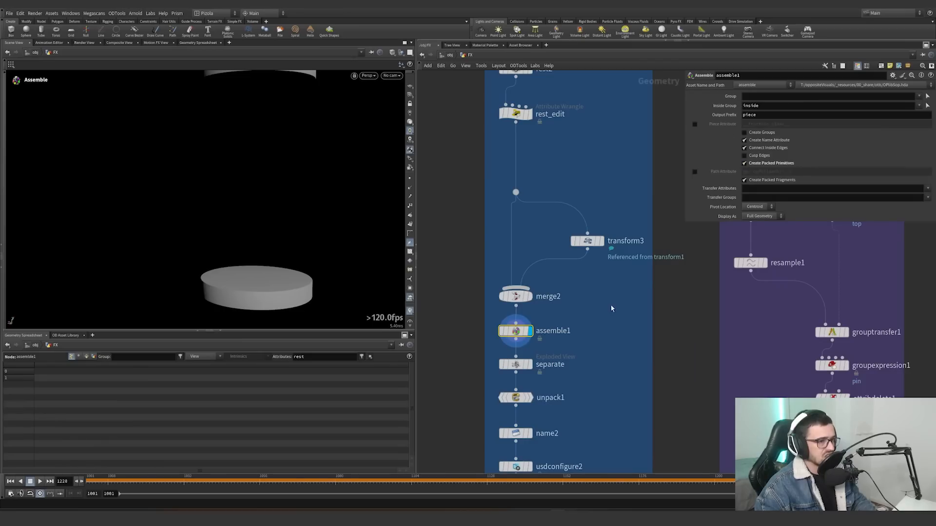
Display the separate exploded view node and examine its effect on the spacing between the two discs
middle_drag(612, 309, 607, 265)
click(528, 320)
drag(562, 326, 504, 313)
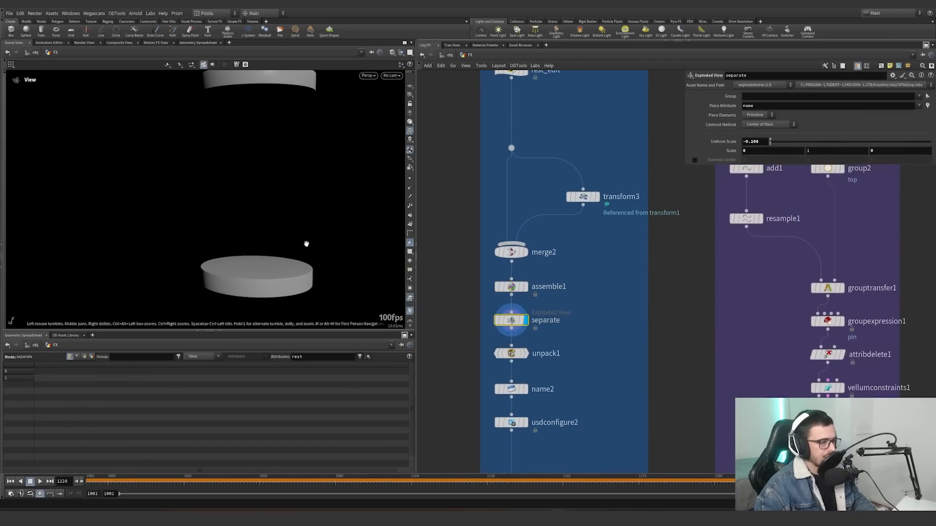
scroll(306, 243, down, 3)
mouse_move(521, 329)
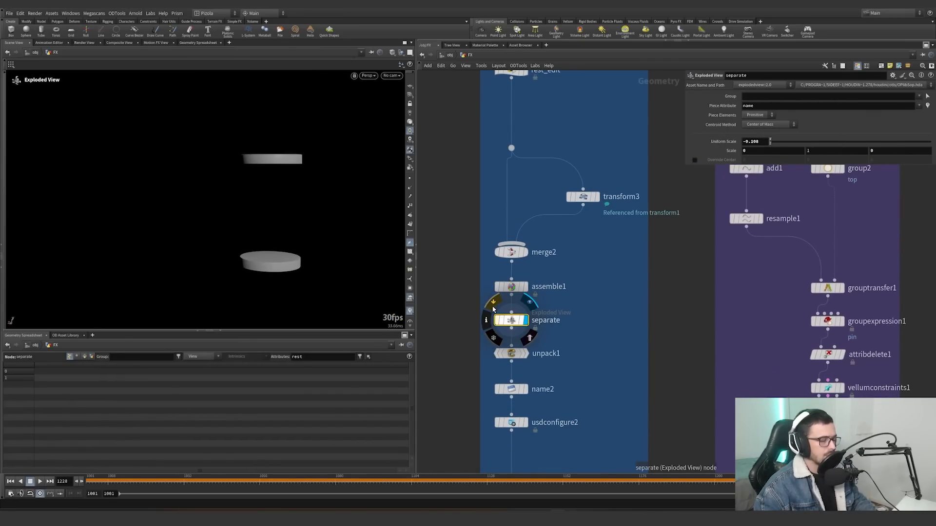
Compare the disc spacing with the separate node bypassed and enabled, overlaying the wires from grouptransfer1 as a template
click(493, 306)
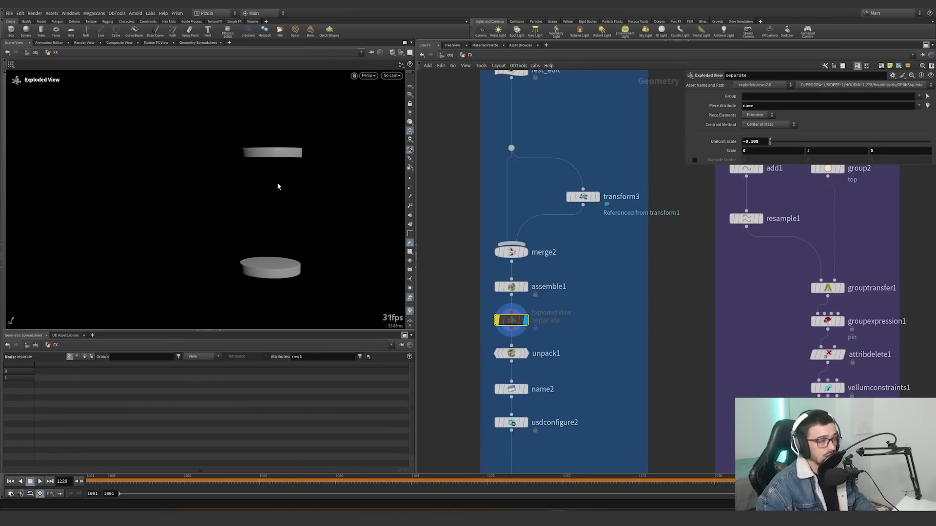
scroll(636, 273, down, 3)
scroll(678, 274, up, 5)
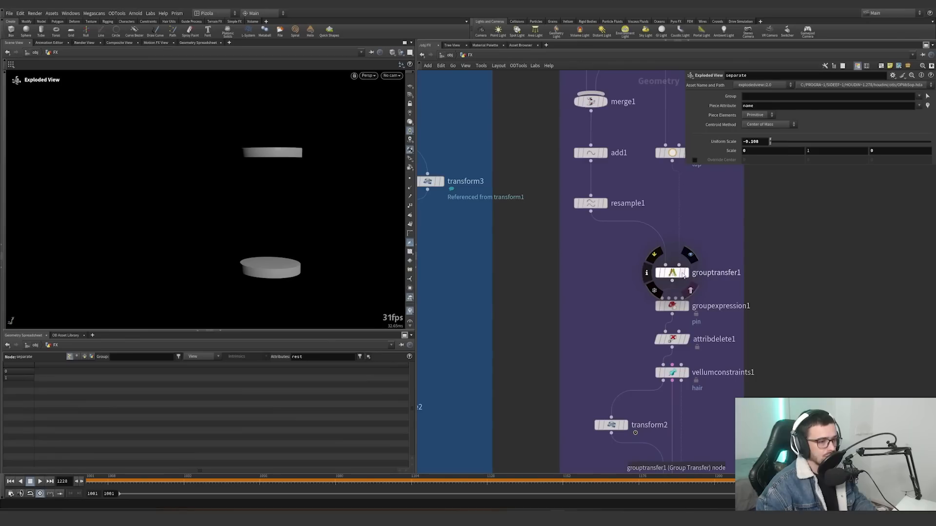
click(684, 274)
scroll(444, 264, up, 3)
middle_drag(444, 263, 636, 224)
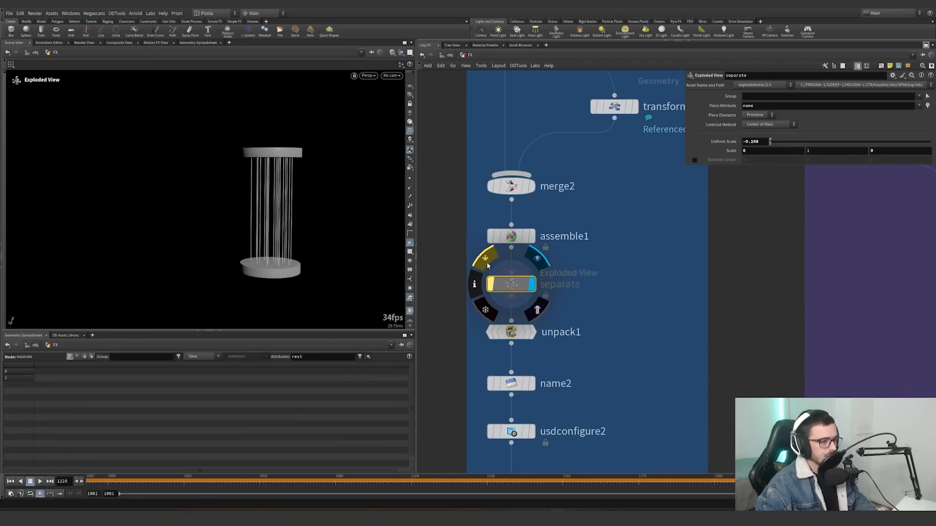
click(486, 264)
click(486, 263)
click(487, 264)
Inspect how the wires meet the discs in wireframe shading, and display unpack1 with the shaded view restored
mouse_move(286, 206)
alt+mouse_down()
mouse_move(299, 205)
mouse_move(288, 200)
alt+mouse_up()
key(shift+w)
alt+right_drag(288, 200, 408, 161)
mouse_move(337, 173)
alt+mouse_down()
mouse_move(313, 161)
mouse_move(325, 184)
alt+mouse_up()
alt+middle_drag(324, 185, 309, 142)
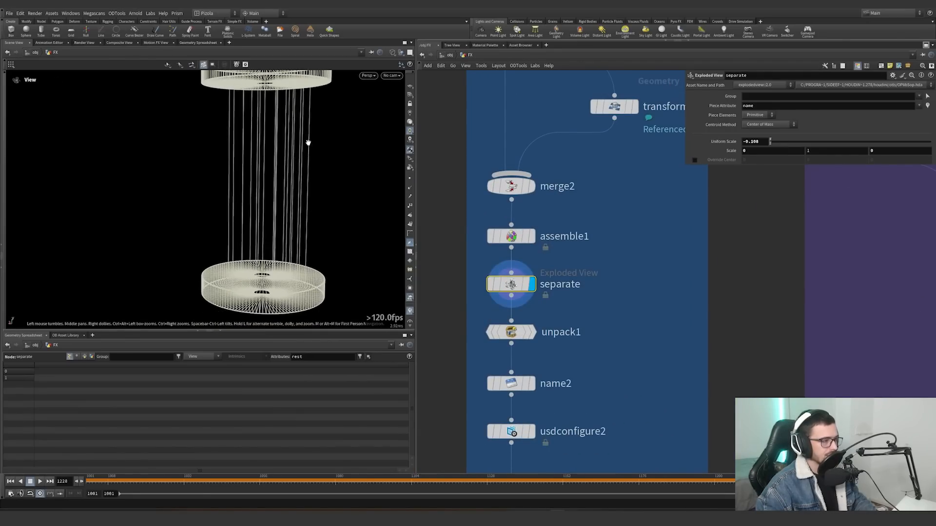
alt+right_drag(309, 142, 280, 210)
alt+drag(280, 209, 295, 230)
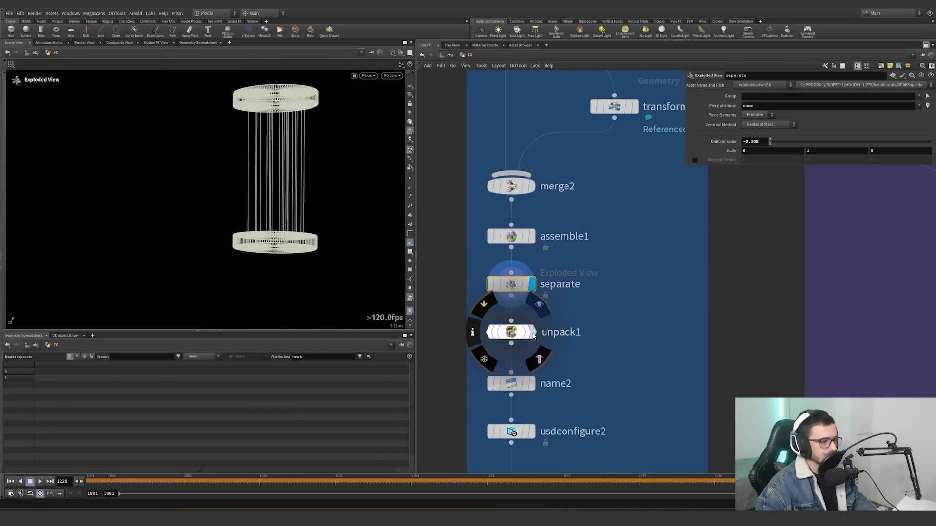
click(532, 332)
key(shift+w)
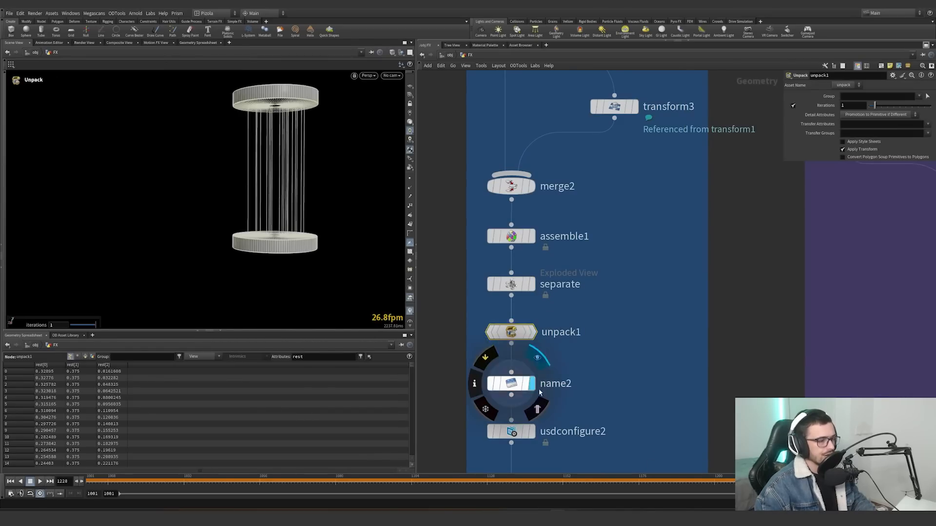
Display name2 and examine the name path it assigns to the disc primitives
click(531, 383)
middle_drag(531, 383, 529, 314)
drag(767, 172, 655, 197)
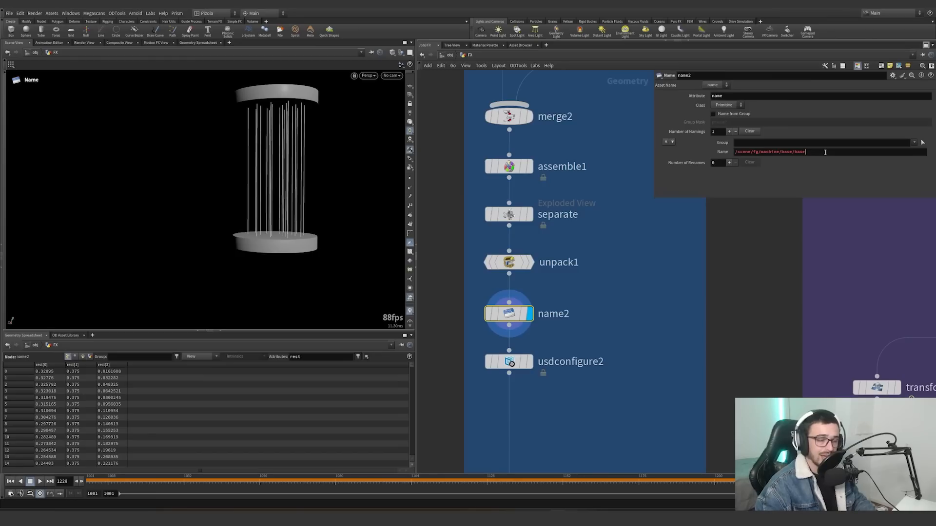
drag(825, 152, 719, 156)
click(742, 153)
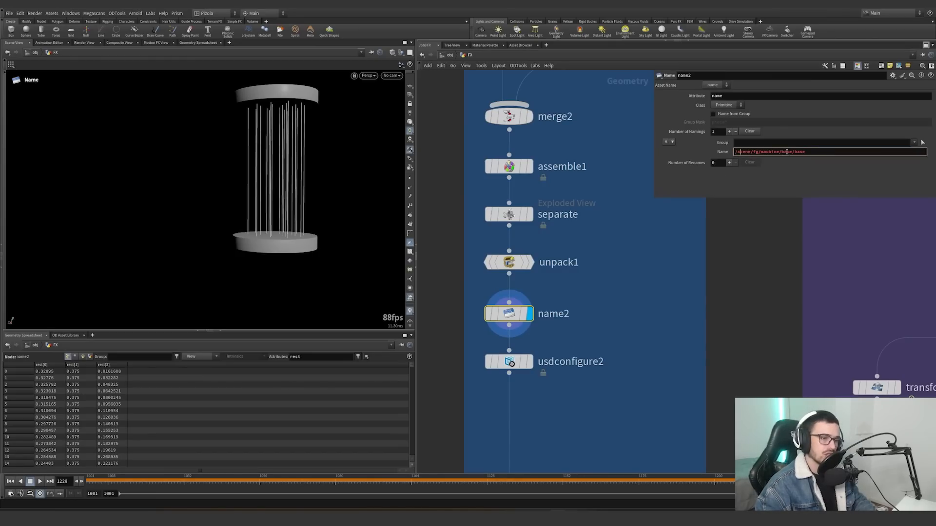
Display usdconfigure2 and review its Kind Authoring setting
drag(564, 387, 456, 337)
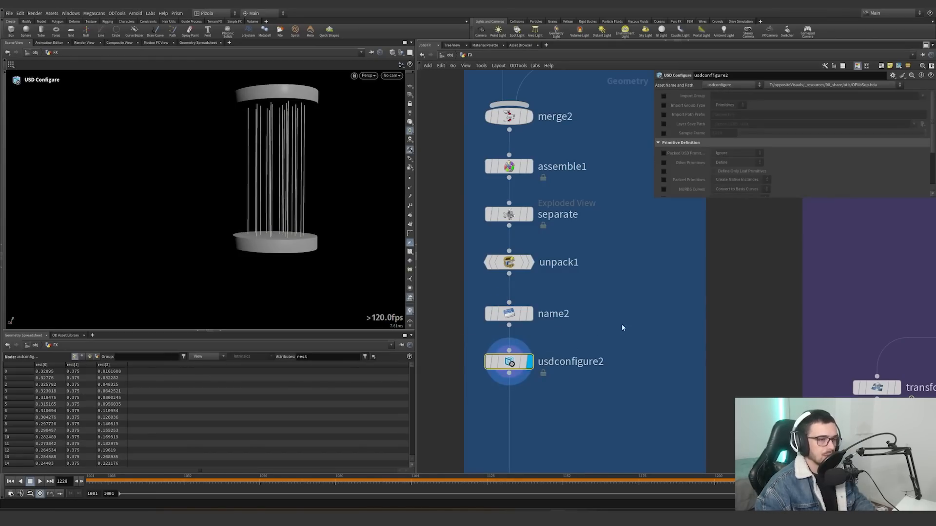
scroll(702, 160, down, 3)
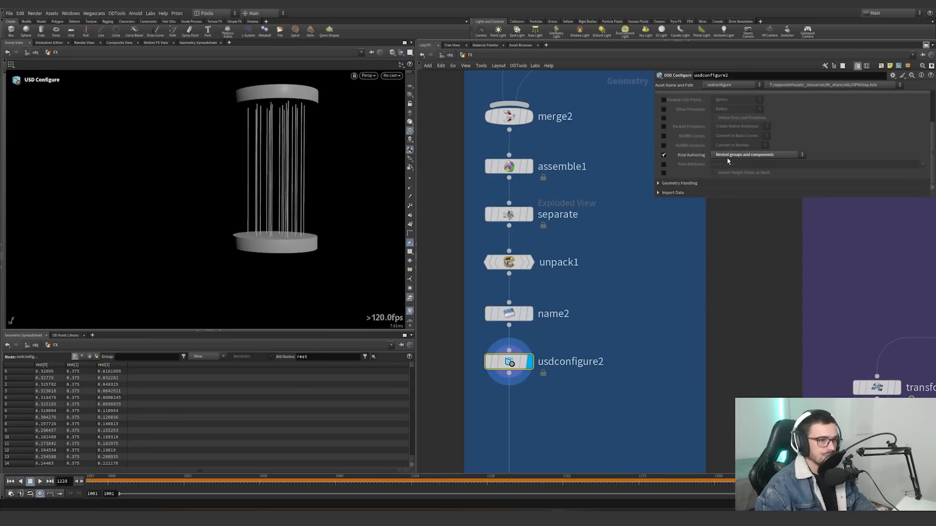
scroll(686, 264, down, 2)
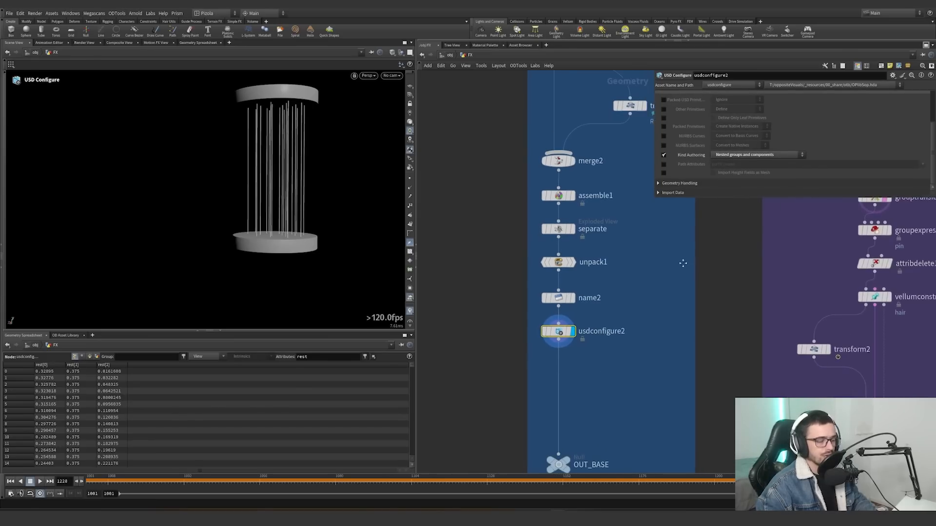
Display object_merge4 at the start of the purple network and examine the base geometry it brings in
middle_drag(683, 263, 526, 344)
scroll(525, 344, down, 7)
scroll(560, 195, up, 5)
click(540, 191)
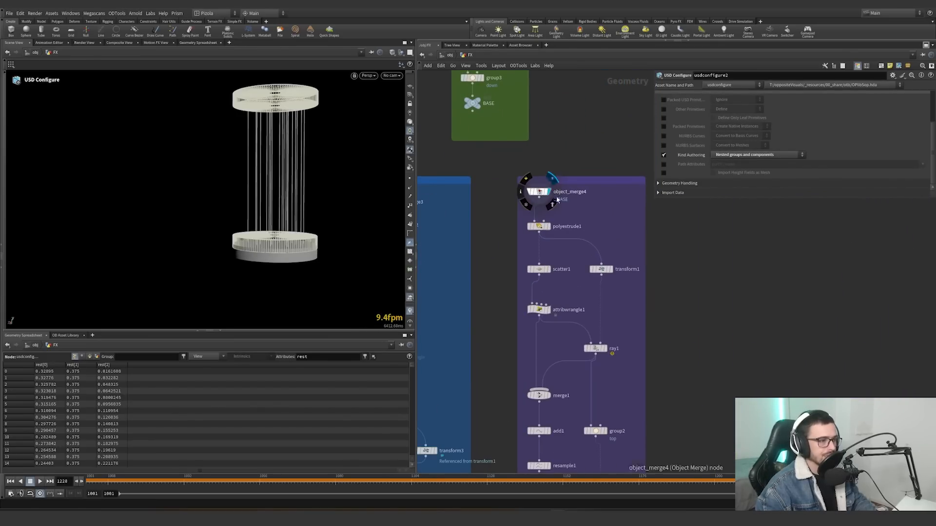
middle_drag(623, 295, 650, 294)
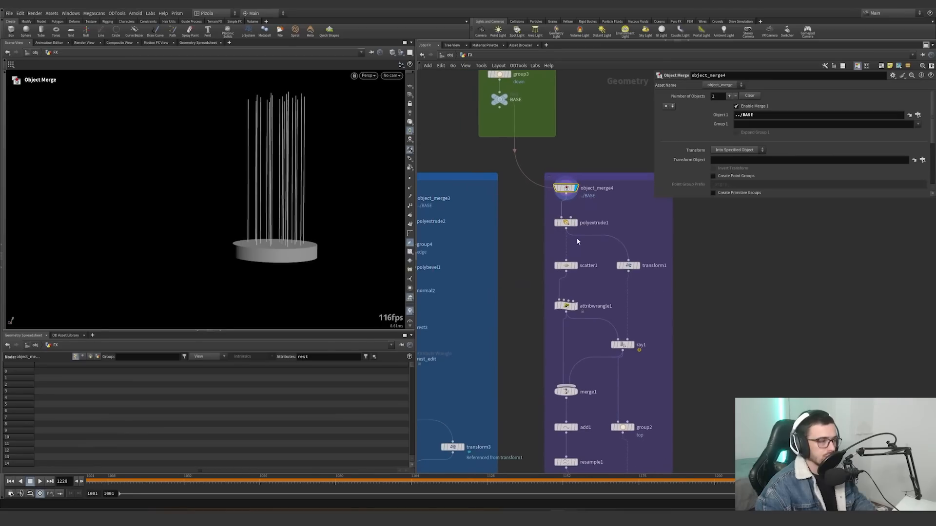
Display polyextrude1, examine its group and inset on the disc's upper face, and undo the stray change
scroll(573, 244, up, 2)
click(564, 220)
scroll(312, 256, up, 5)
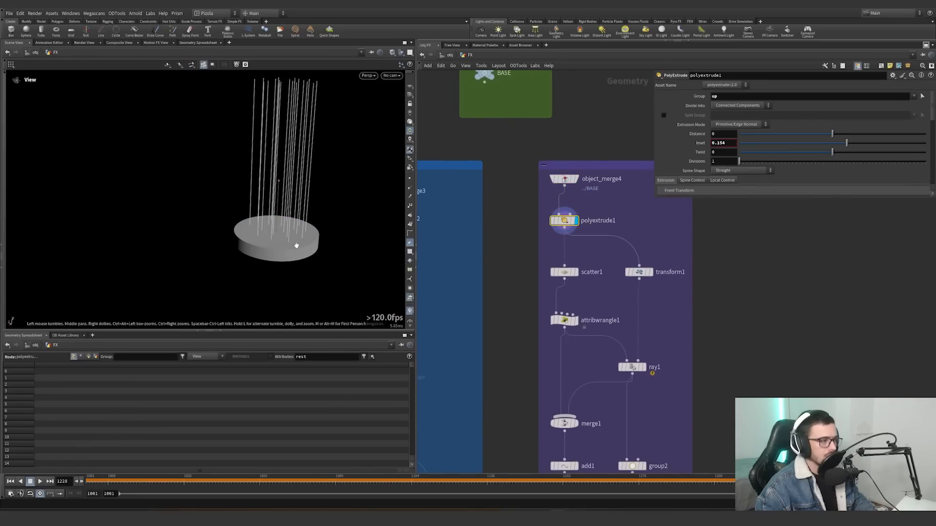
alt+drag(326, 245, 211, 209)
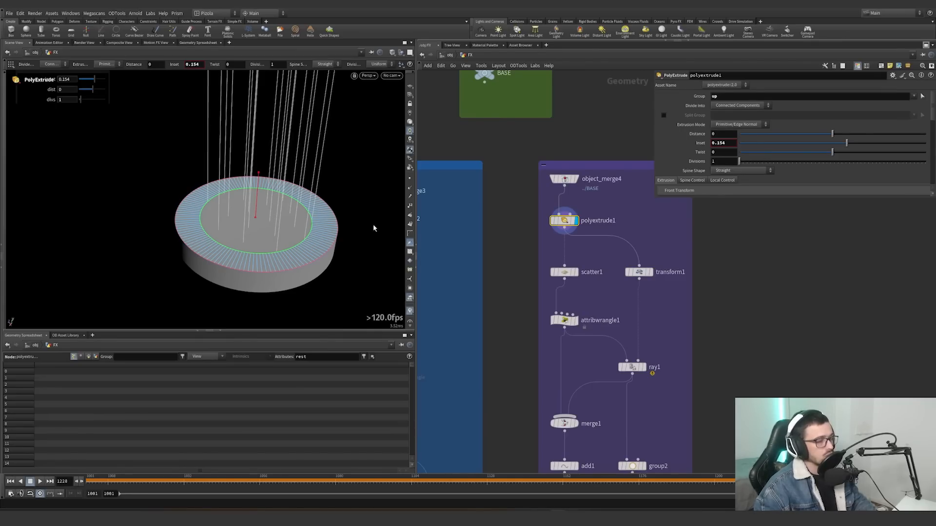
double_click(714, 97)
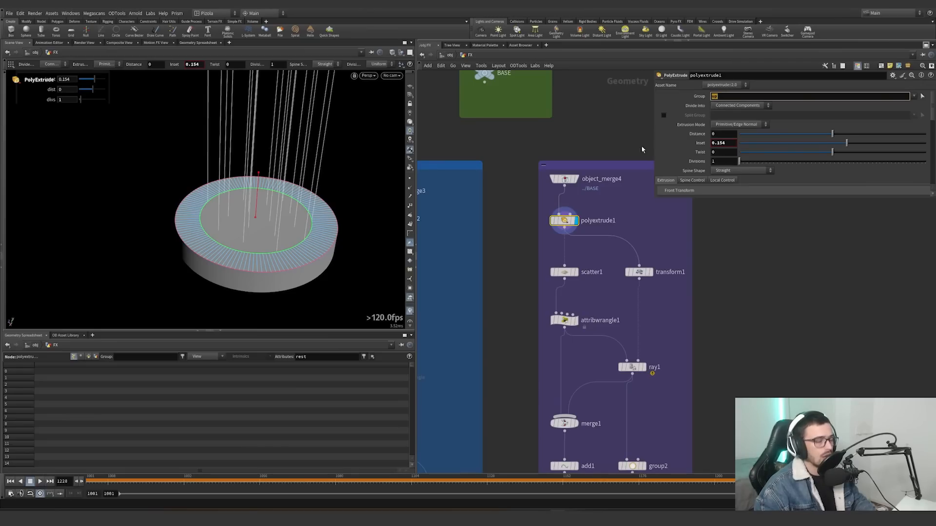
middle_drag(354, 229, 354, 148)
key(ctrl+z)
Display scatter1 and attribwrangle1, and examine the scattered points and the expression that assigns their ids
click(577, 273)
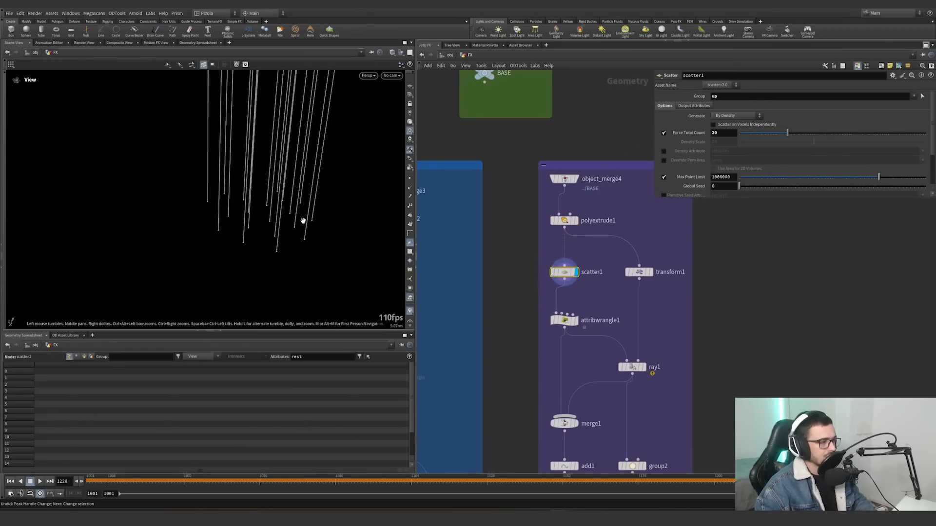
click(576, 321)
click(564, 320)
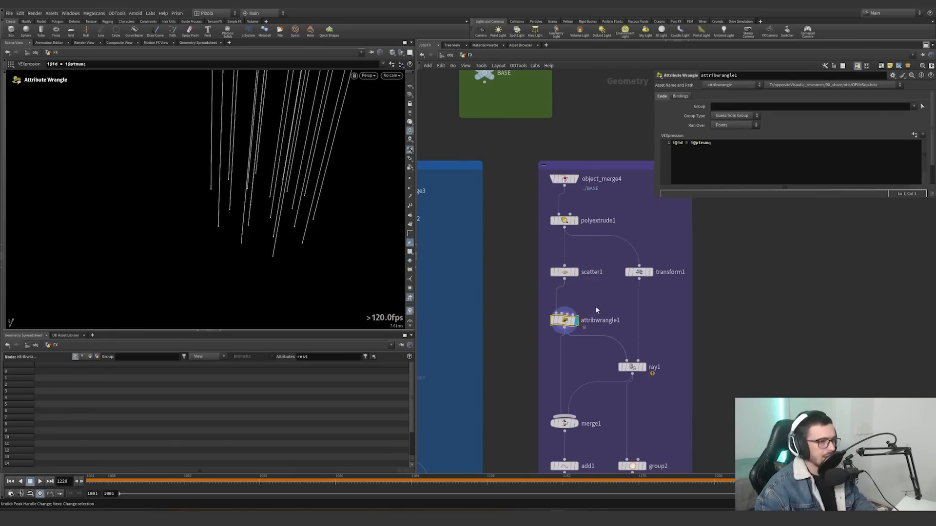
Rename the attribwrangle1 node as id
double_click(606, 321)
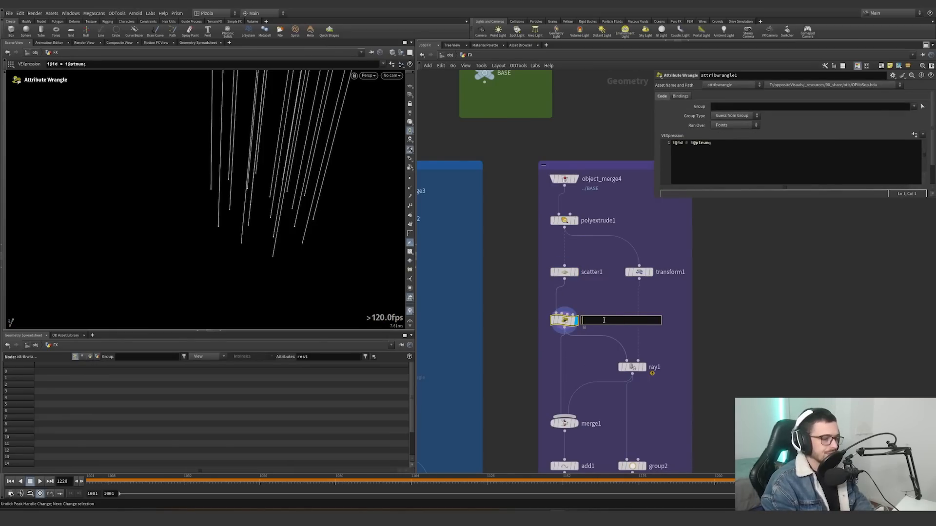
text(id)
key(Return)
Display transform1 and ray1, and examine how the scattered points are projected onto the raised disc
click(651, 273)
scroll(312, 209, down, 5)
mouse_move(264, 203)
alt+middle_down()
mouse_move(270, 220)
mouse_move(257, 202)
alt+middle_up()
click(644, 367)
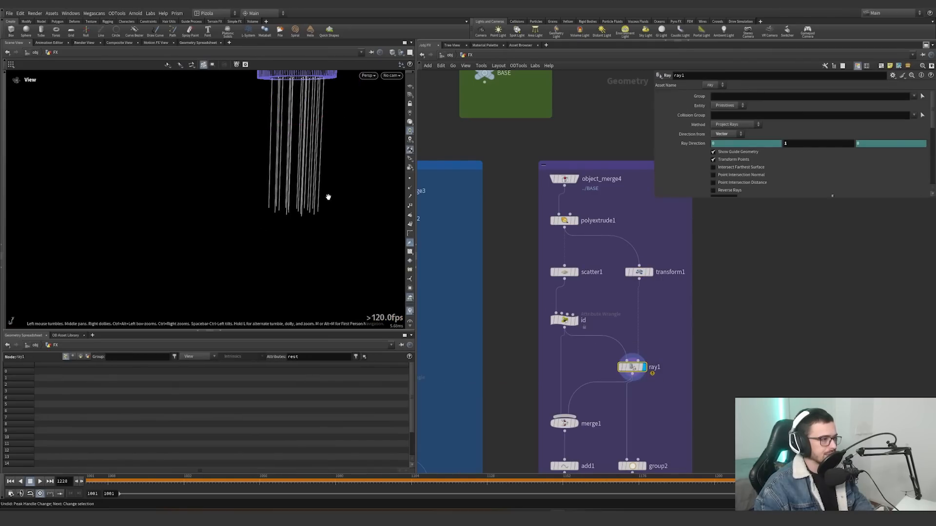
alt+middle_drag(329, 197, 310, 240)
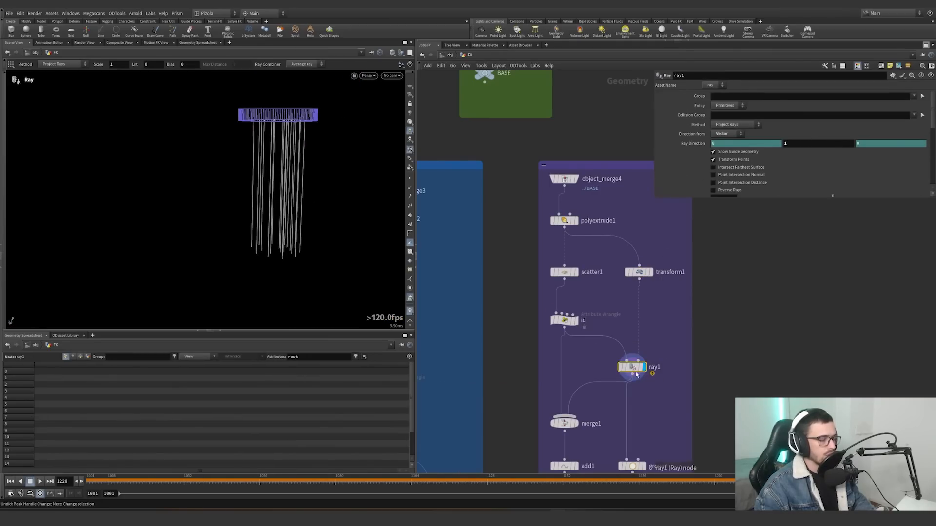
Compare the lower points from the id node with the projected upper points from ray1
click(574, 320)
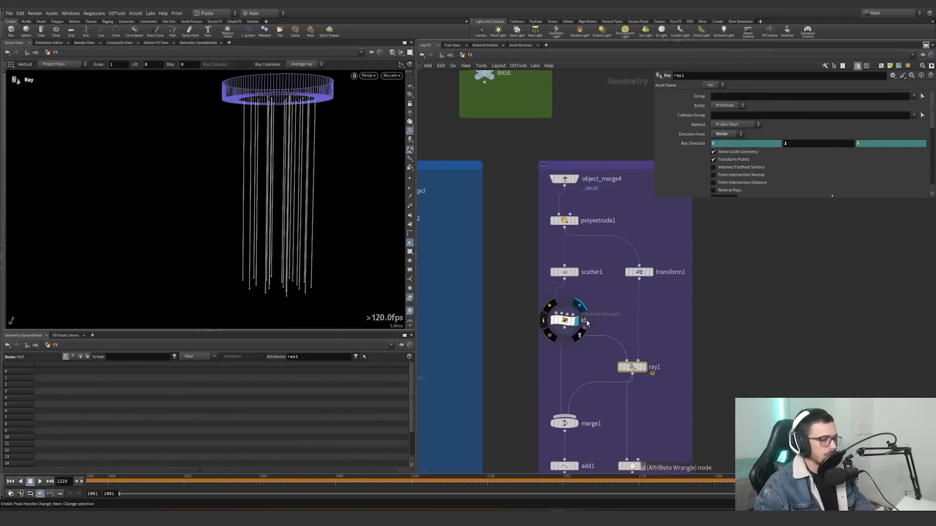
click(642, 367)
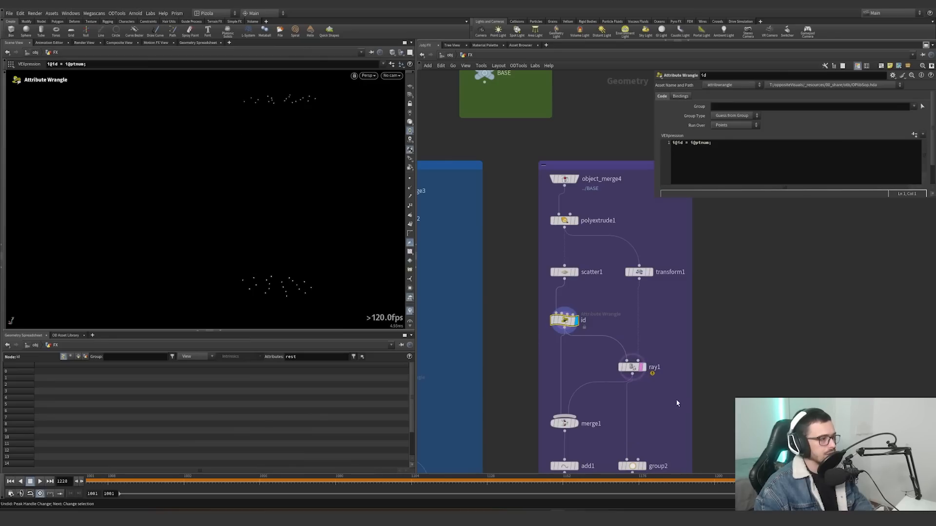
click(631, 364)
click(645, 368)
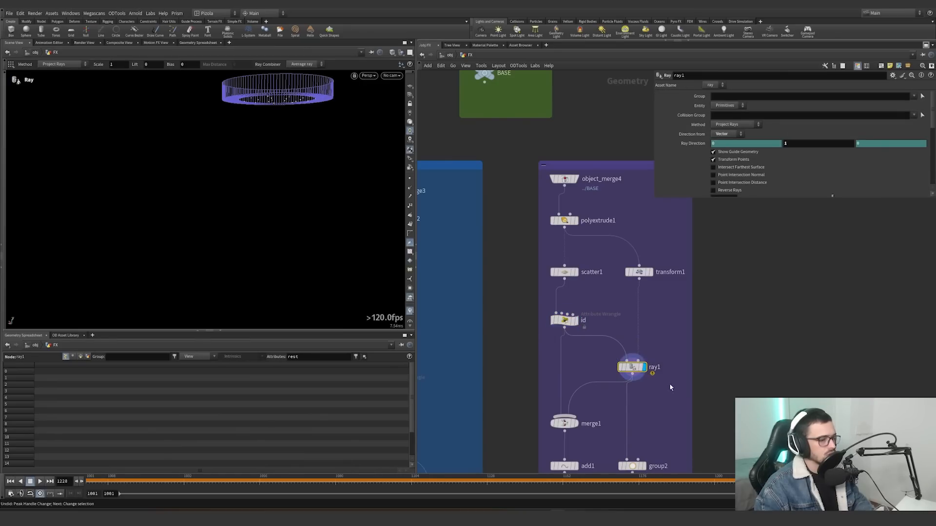
Display merge1 and add1, and examine how the points from id and ray1 are joined into lines by attribute
middle_drag(623, 397, 611, 321)
click(561, 346)
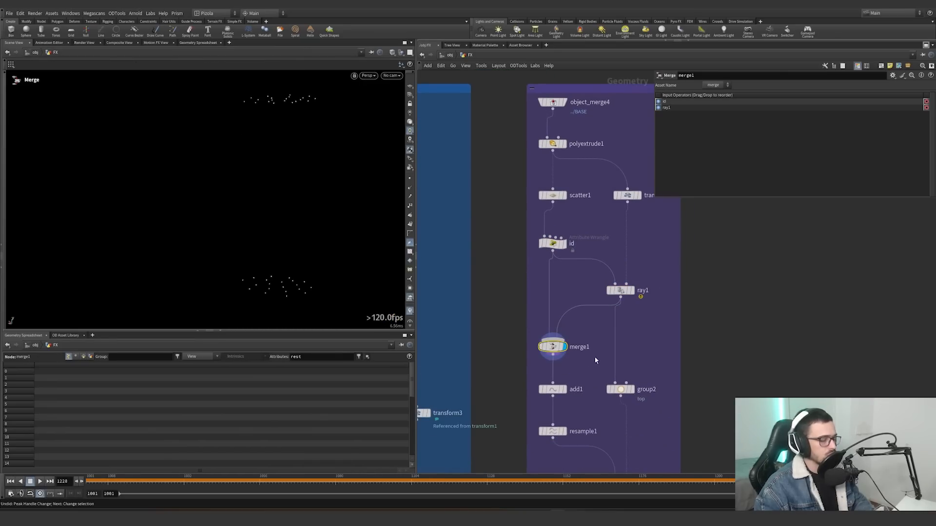
middle_drag(594, 360, 575, 294)
click(545, 323)
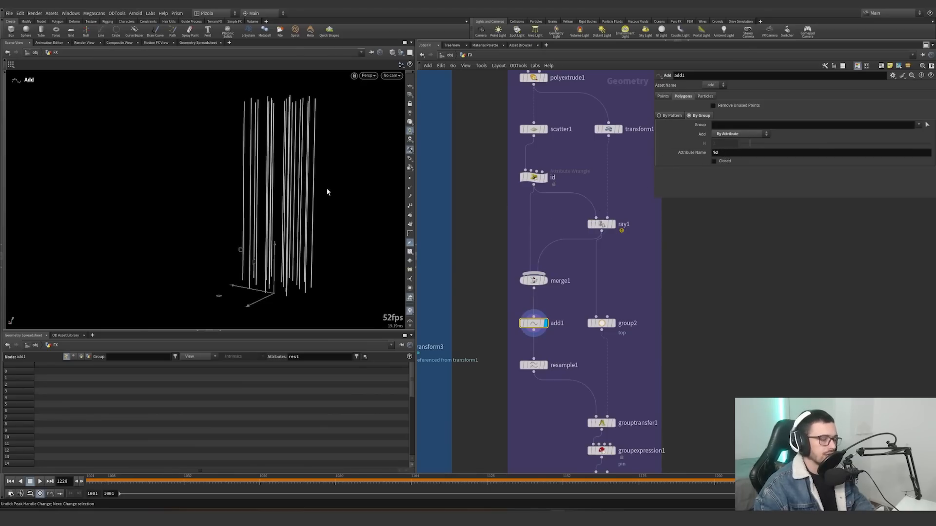
click(534, 177)
click(601, 224)
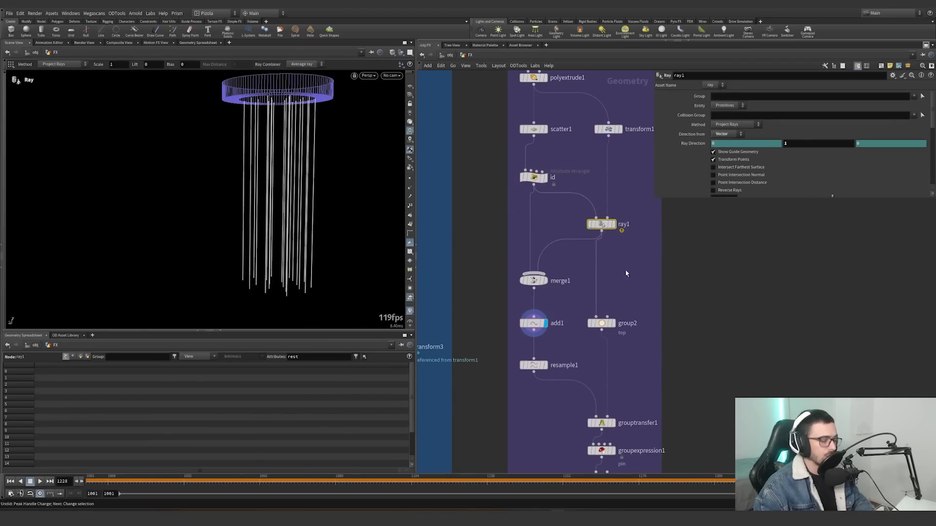
Display resample1 and examine how it subdivides the wires into even-length segments
middle_drag(626, 274, 617, 226)
click(537, 317)
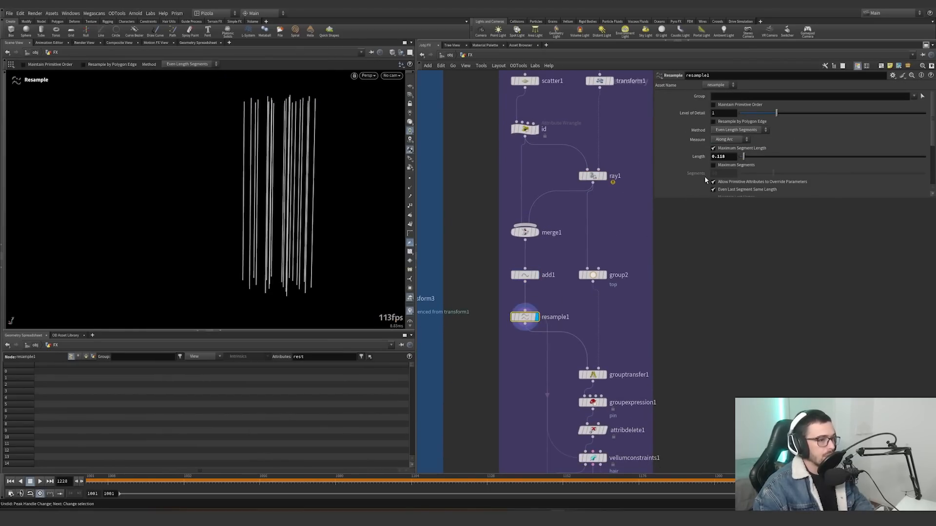
alt+drag(382, 189, 328, 213)
Display group2 and grouptransfer1, clear the spreadsheet's attribute filter, and sort the points by the top group
middle_drag(636, 328, 613, 299)
click(580, 244)
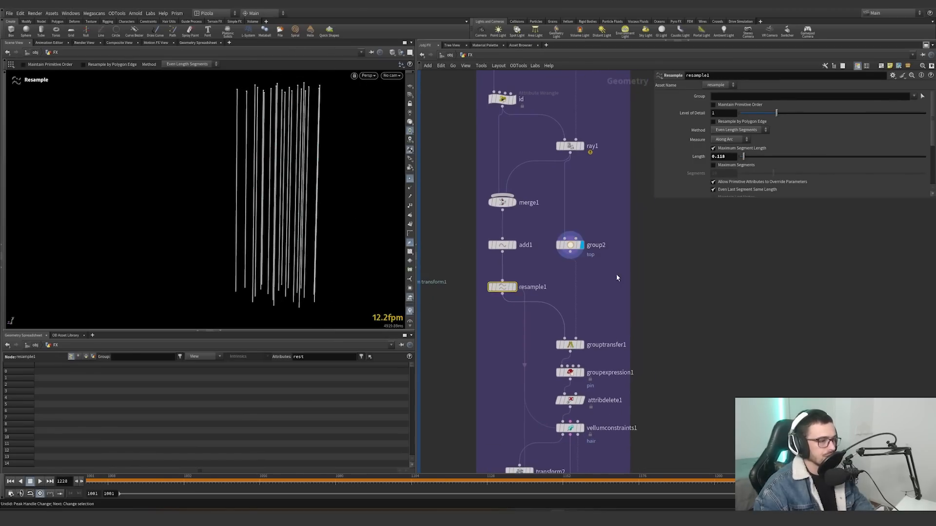
click(580, 345)
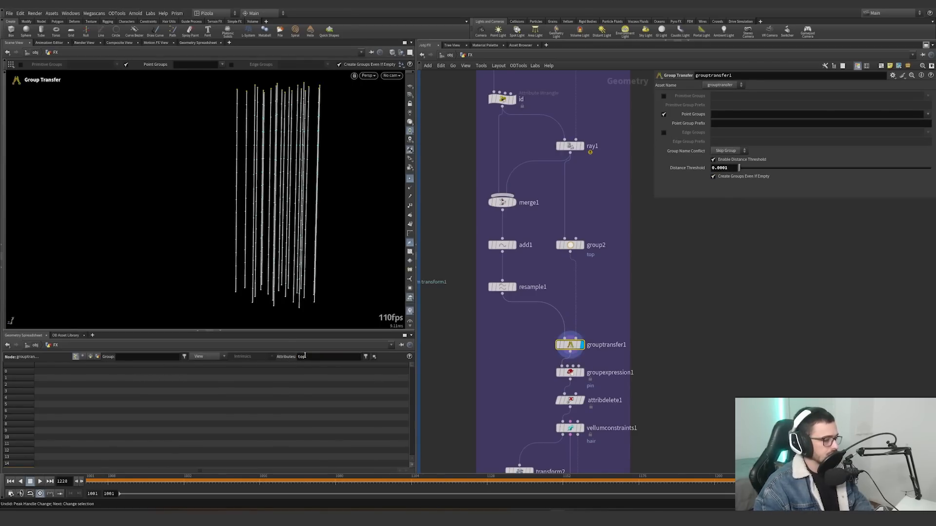
key(BackSpace)
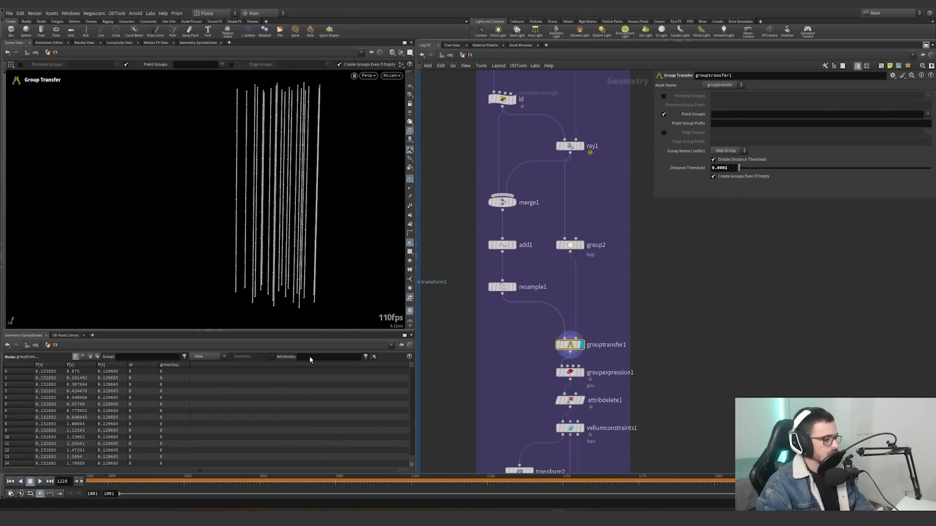
click(170, 365)
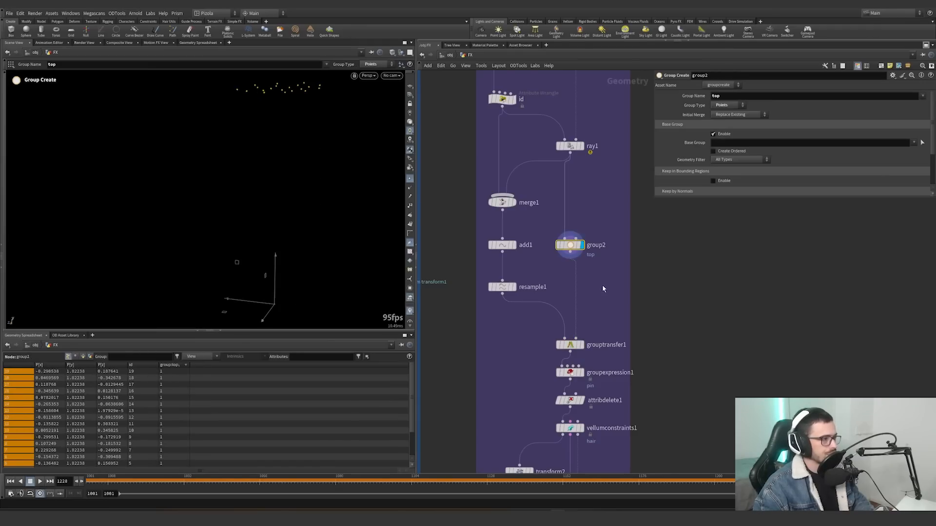
Display groupexpression1 to examine its pin group expression, and display attribdelete1 to review its attribute deletion settings
middle_drag(596, 350, 573, 297)
click(558, 319)
drag(588, 330, 531, 308)
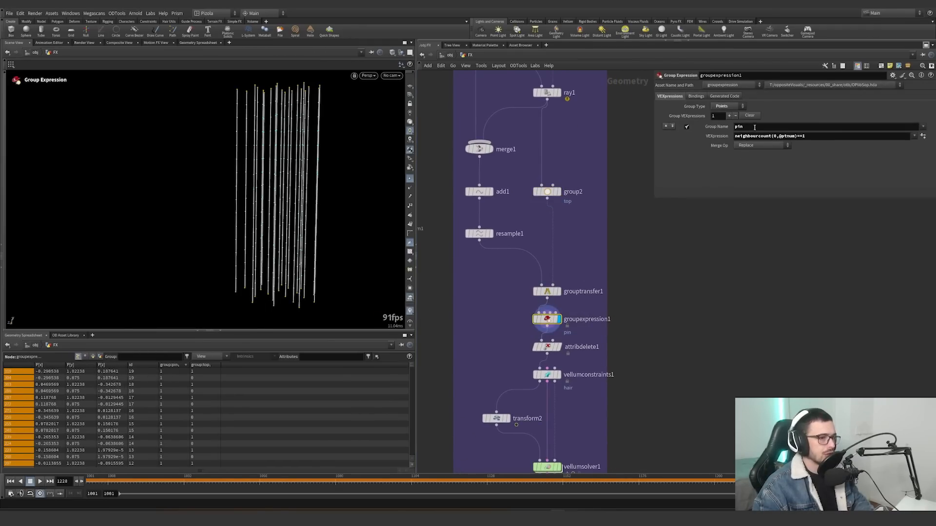
double_click(739, 128)
double_click(775, 135)
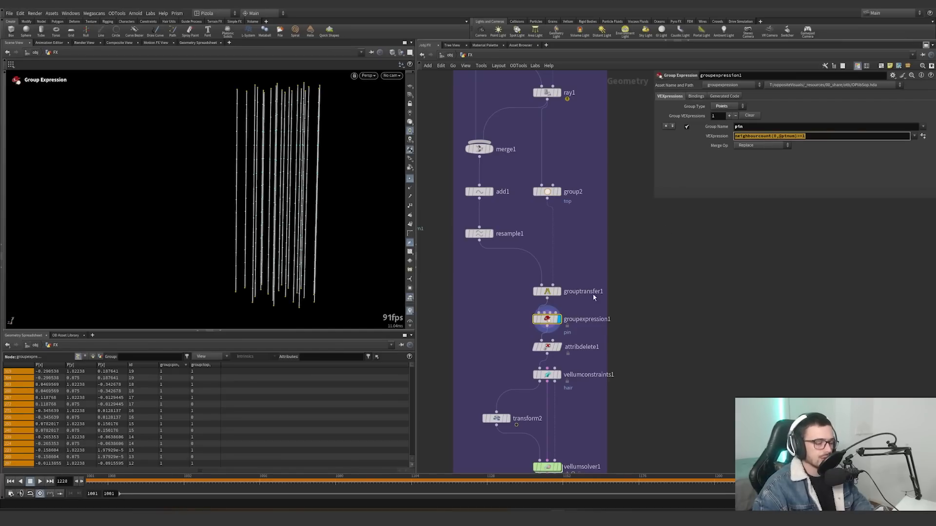
middle_drag(596, 332, 590, 288)
click(552, 302)
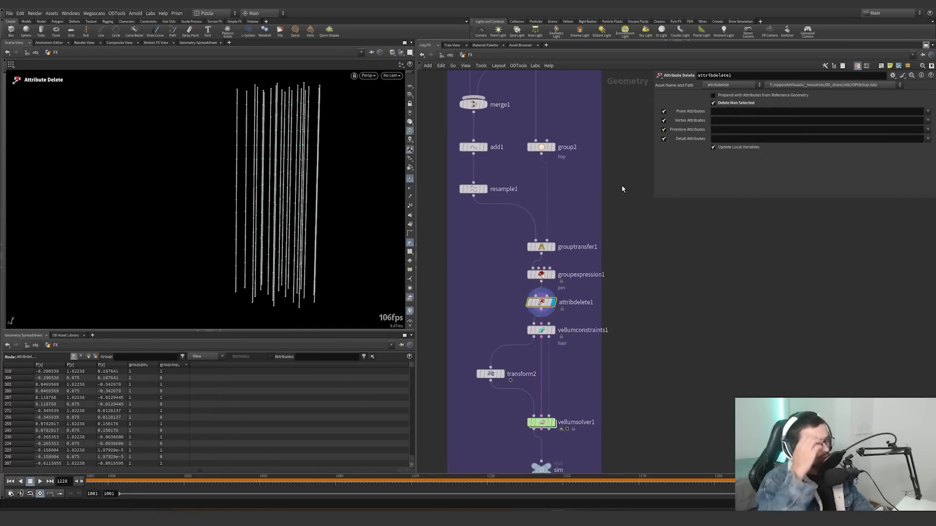
Display vellumconstraints1 and examine its hair constraint settings, comparing the thickness expression with the segment length on resample1
middle_drag(575, 334, 572, 307)
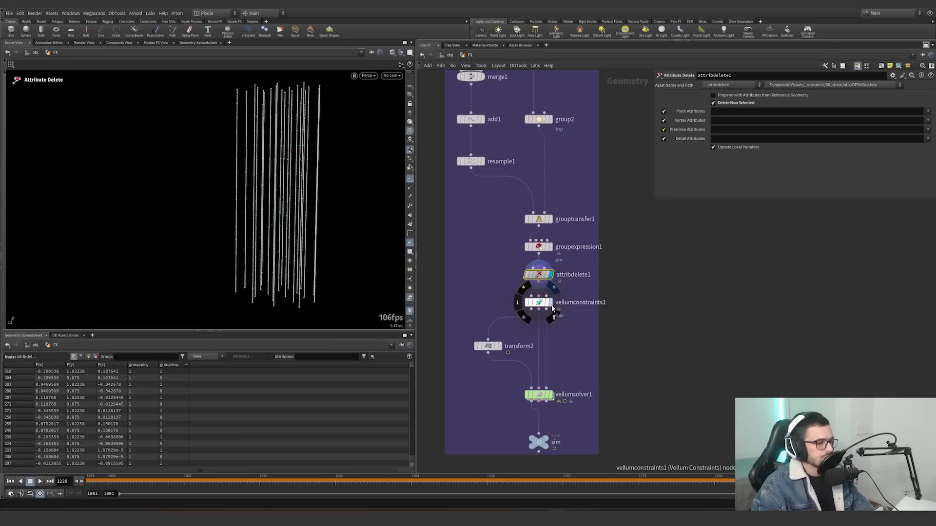
click(548, 303)
click(540, 302)
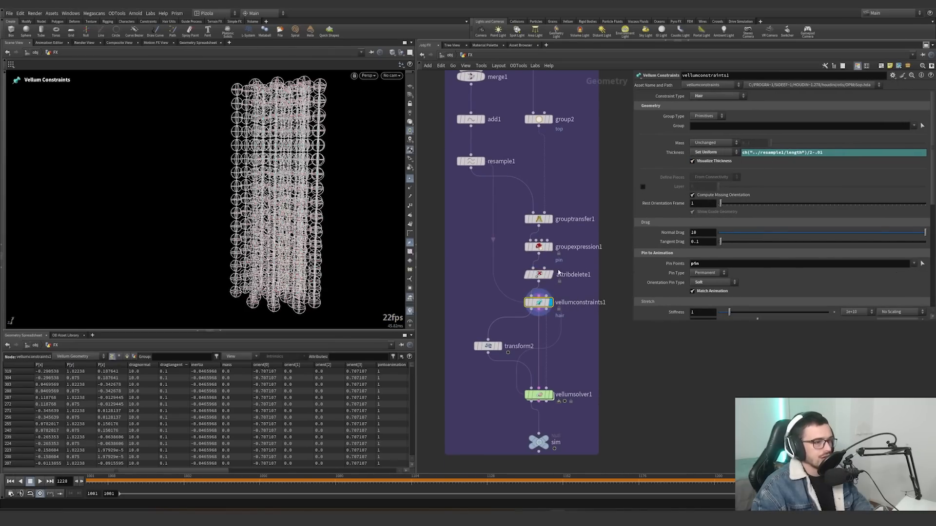
scroll(560, 266, down, 3)
scroll(541, 196, up, 3)
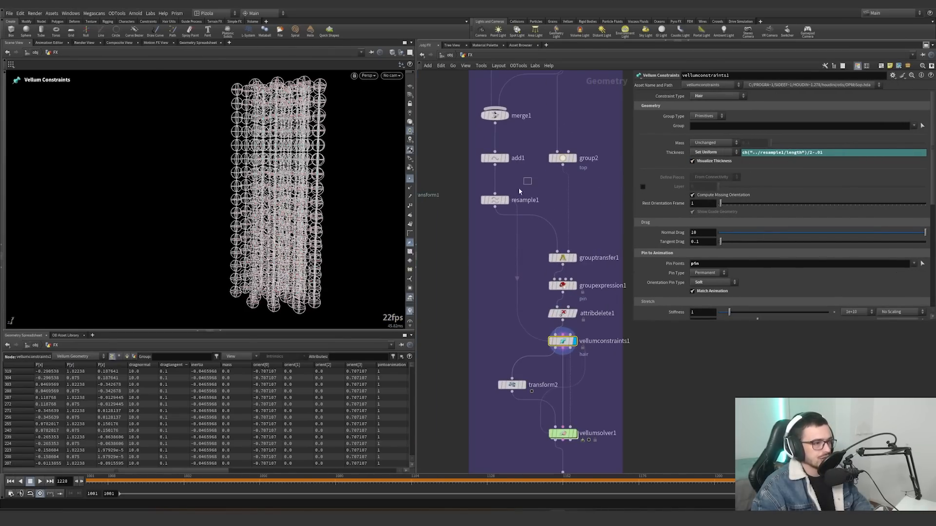
click(495, 199)
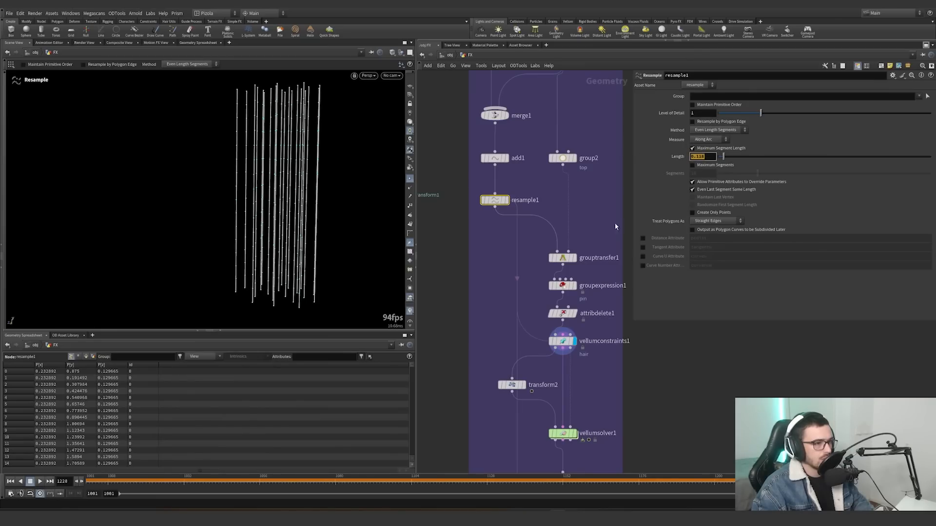
click(562, 341)
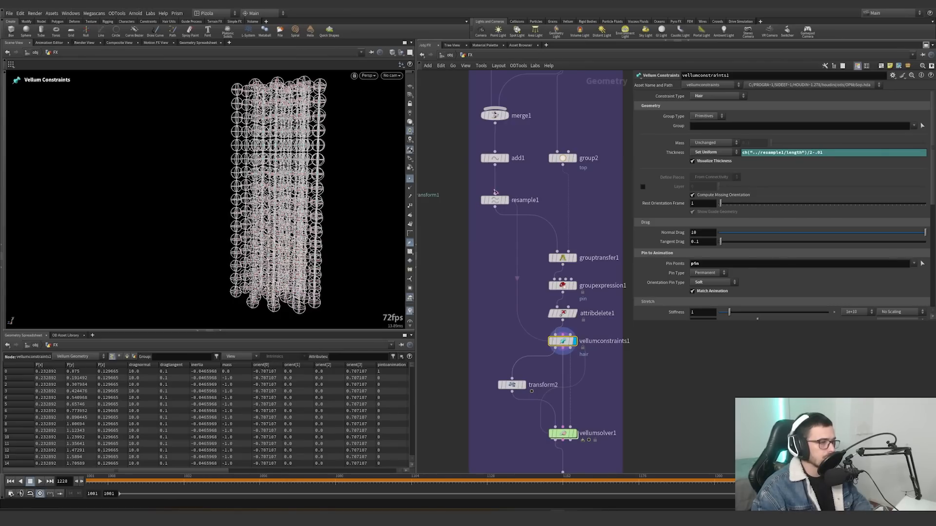
Try a different segment length on resample1 while keeping the vellumconstraints1 thickness in view, and undo the change
click(572, 343)
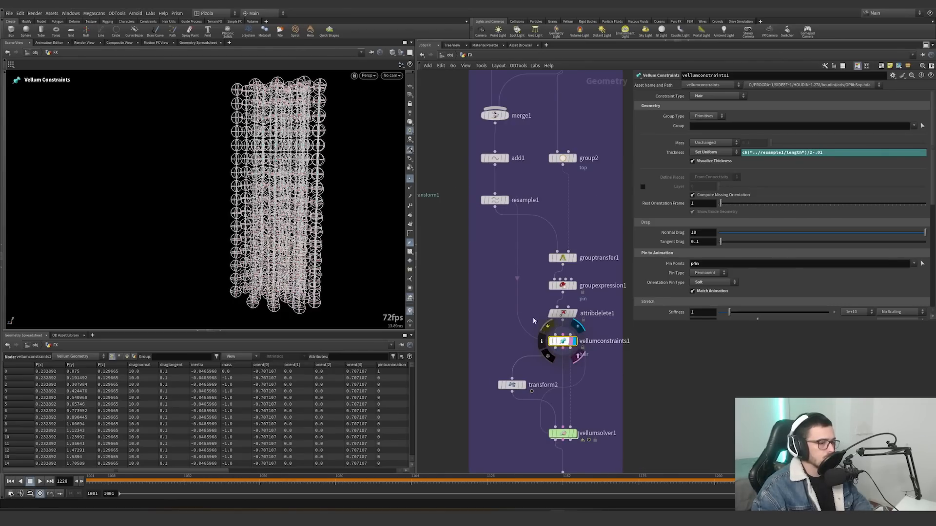
click(494, 199)
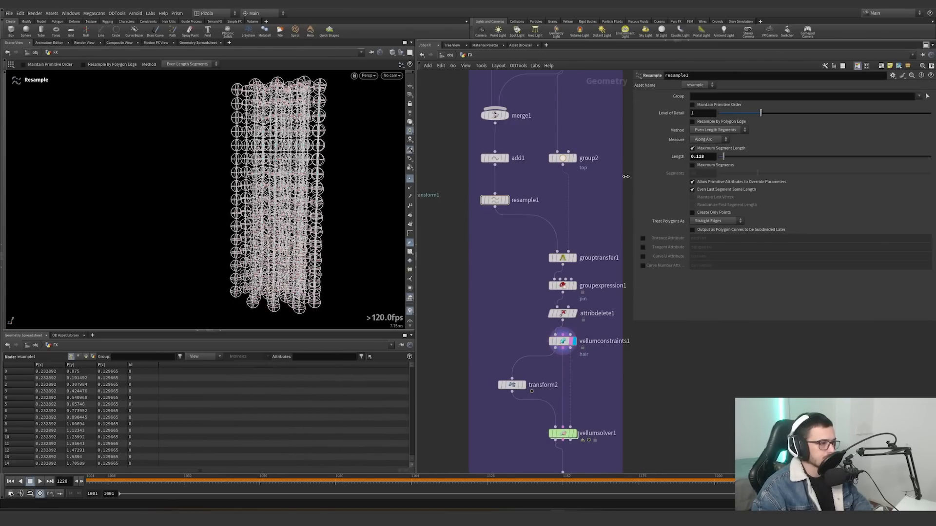
drag(725, 157, 727, 160)
key(ctrl+z)
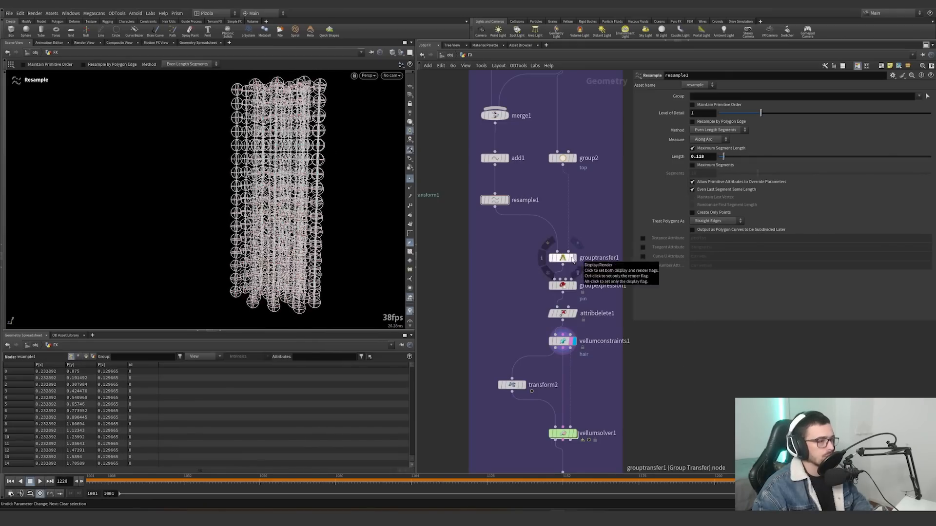
Display transform2 and scrub back to frame 1001 to examine the animated Y rotation of the top group
middle_drag(525, 232, 504, 181)
click(503, 335)
click(476, 336)
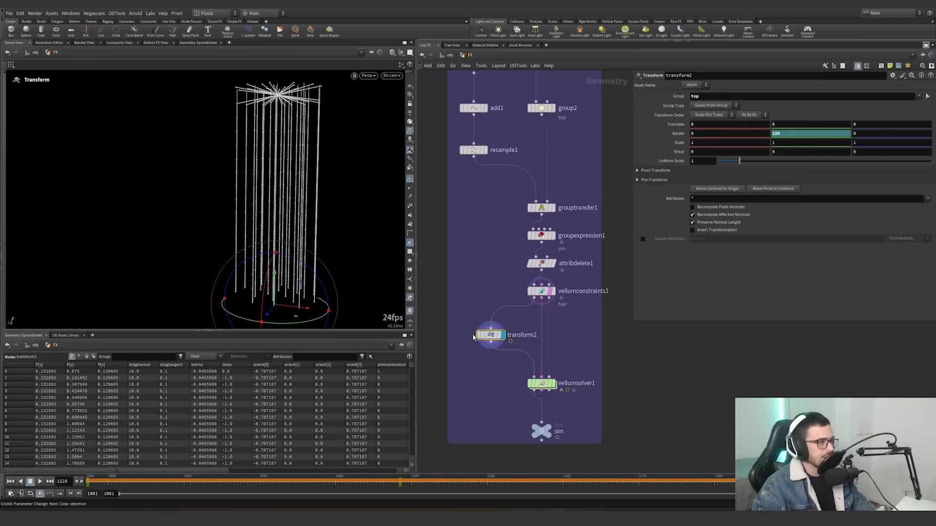
drag(343, 478, 92, 478)
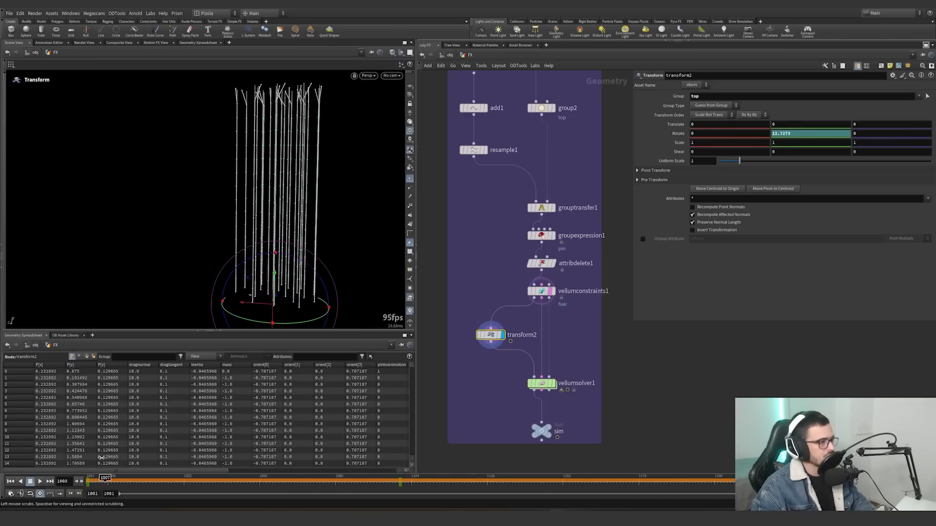
Display vellumsolver1, play the wire simulation, and return to frame 1001
middle_drag(560, 393, 546, 371)
click(547, 365)
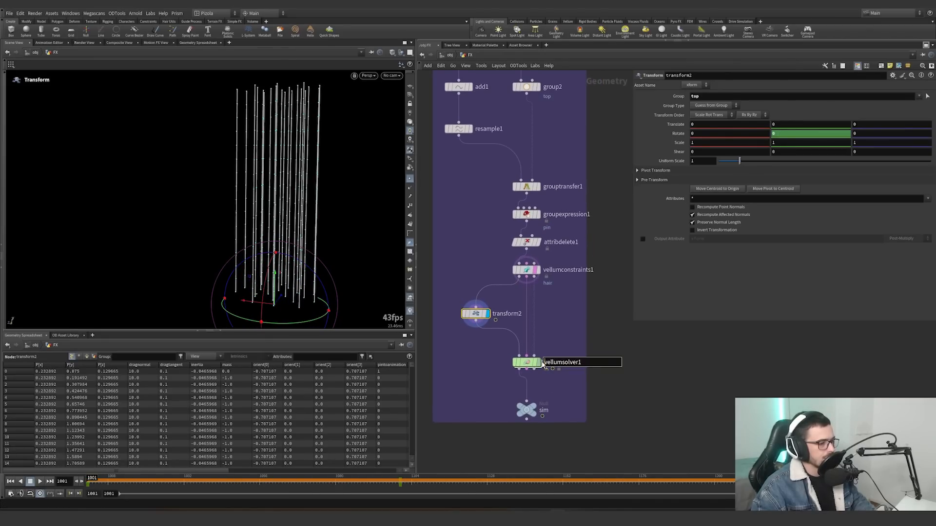
click(539, 362)
drag(565, 379, 494, 349)
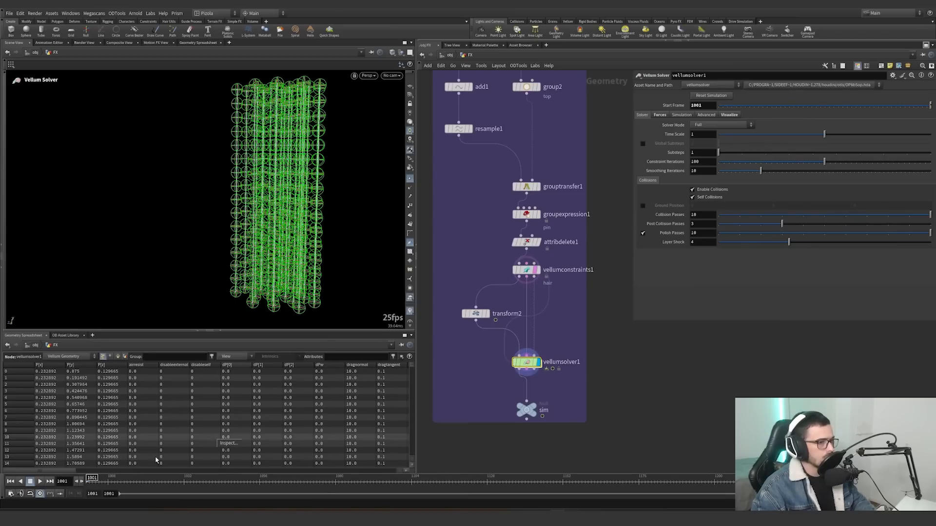
click(40, 481)
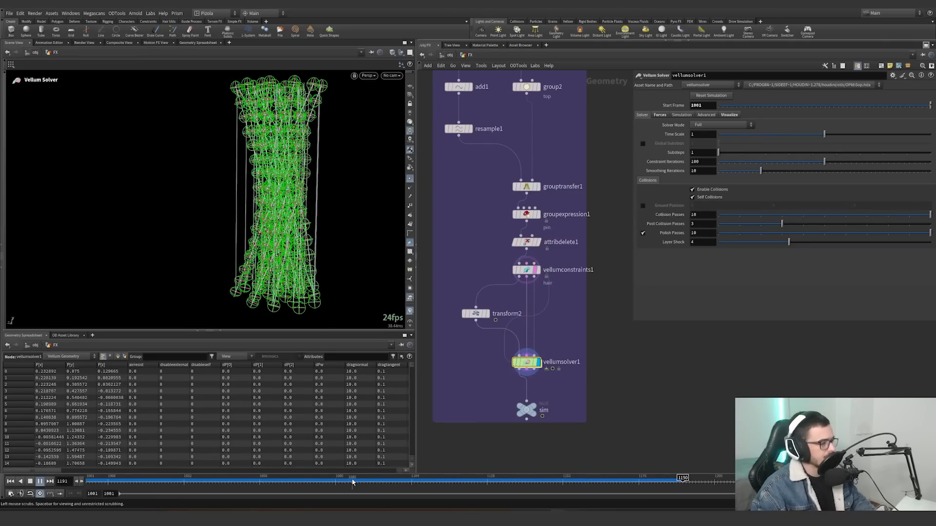
drag(352, 481, 87, 481)
Display the sim null and object_merge6 to examine how the simulated wires are brought into the post-processing network
scroll(575, 385, down, 3)
middle_drag(568, 400, 566, 283)
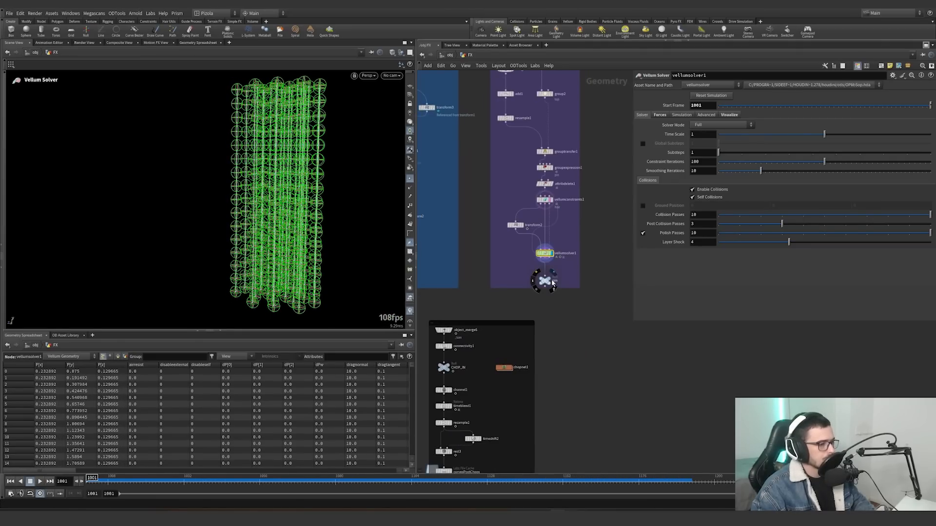
click(545, 281)
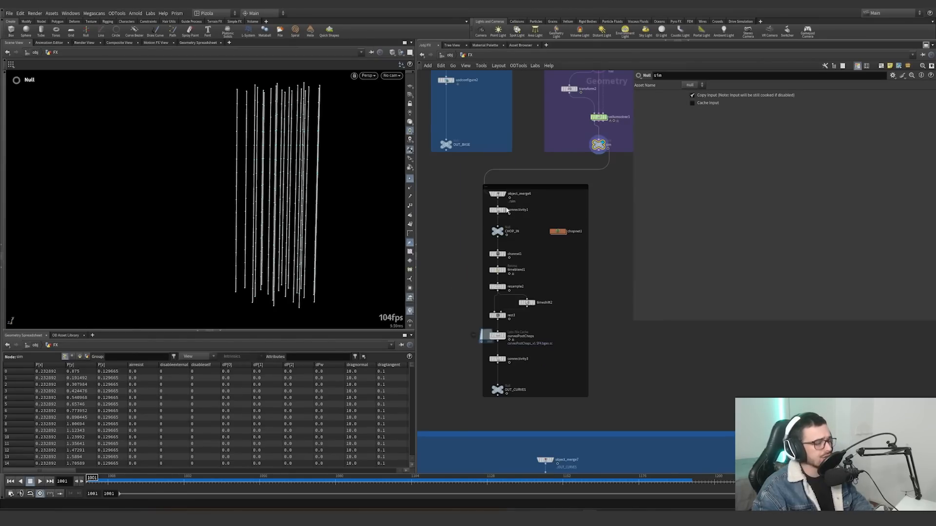
scroll(507, 210, up, 2)
click(488, 189)
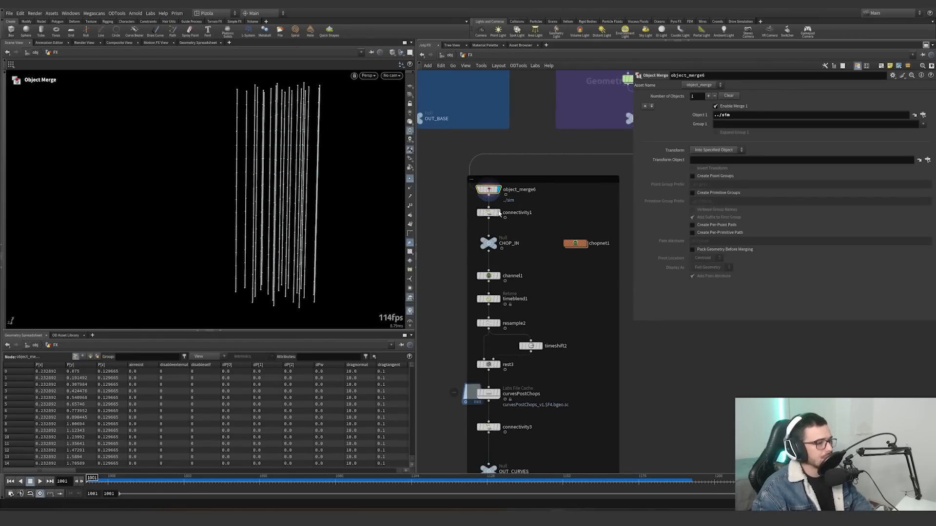
Display connectivity1 and visualize its class point attribute as colours on the wires
click(499, 213)
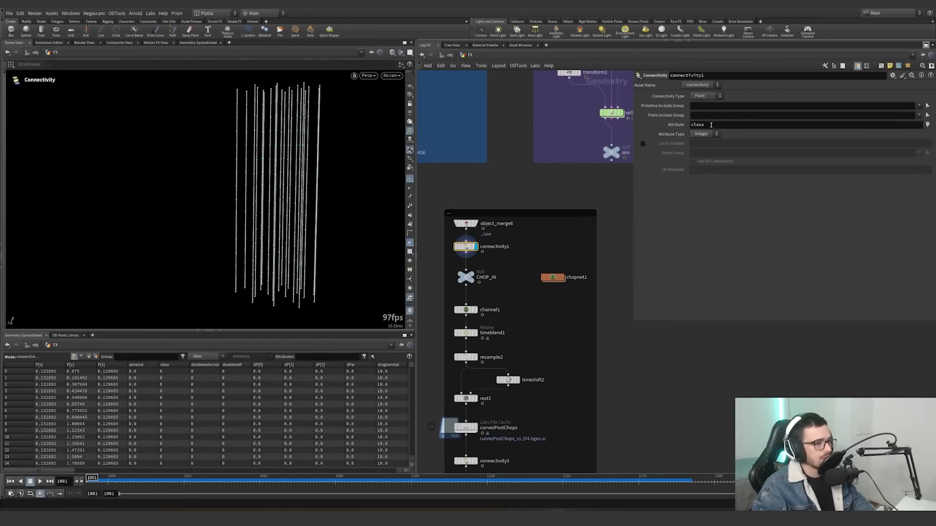
middle_click(464, 247)
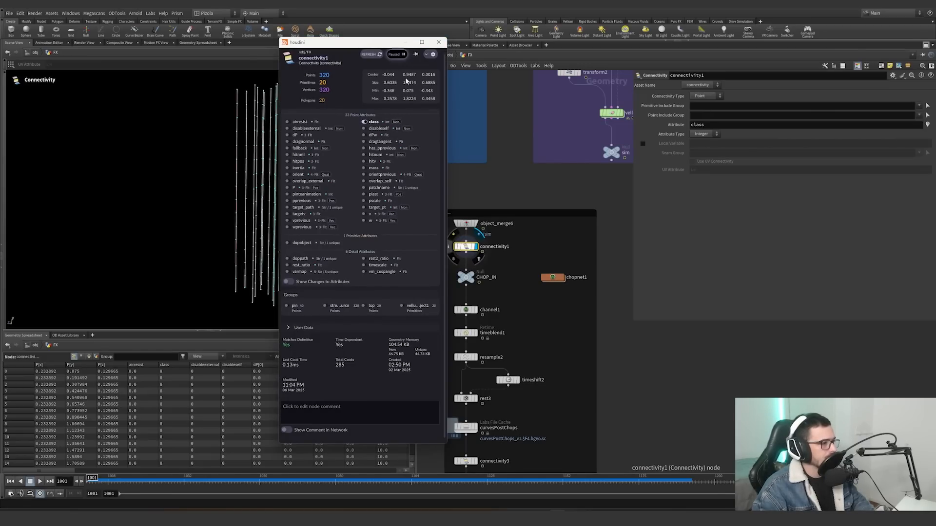
alt+drag(291, 187, 341, 197)
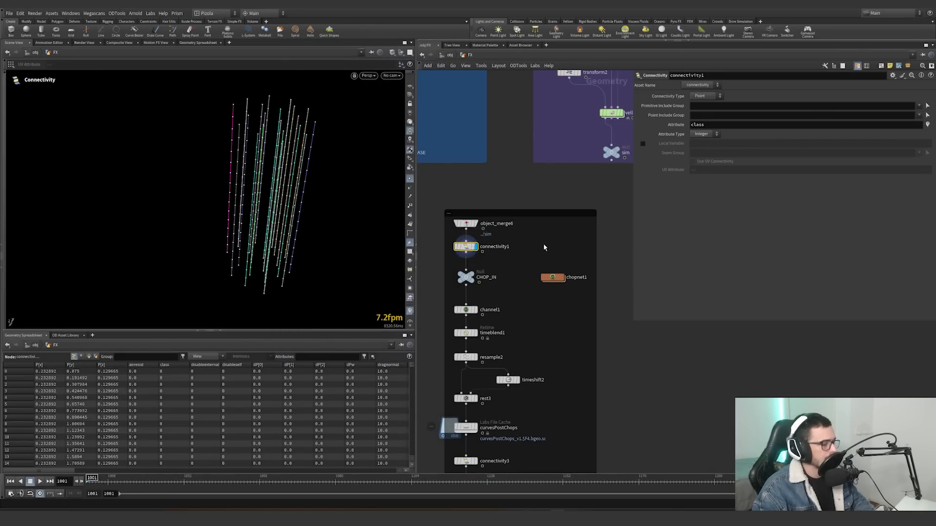
Display CHOP_IN, inspect the geometry1 source settings inside chopnet1, and return to the FX network
click(466, 278)
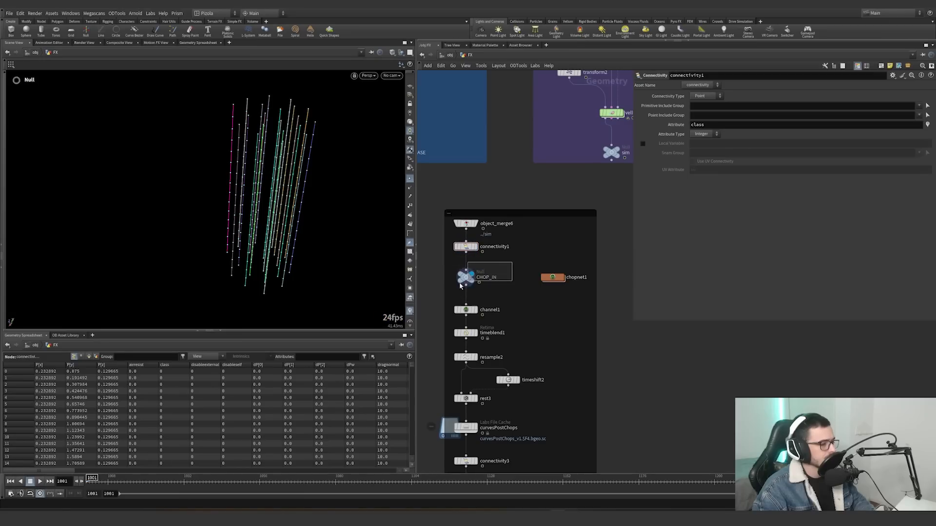
click(544, 275)
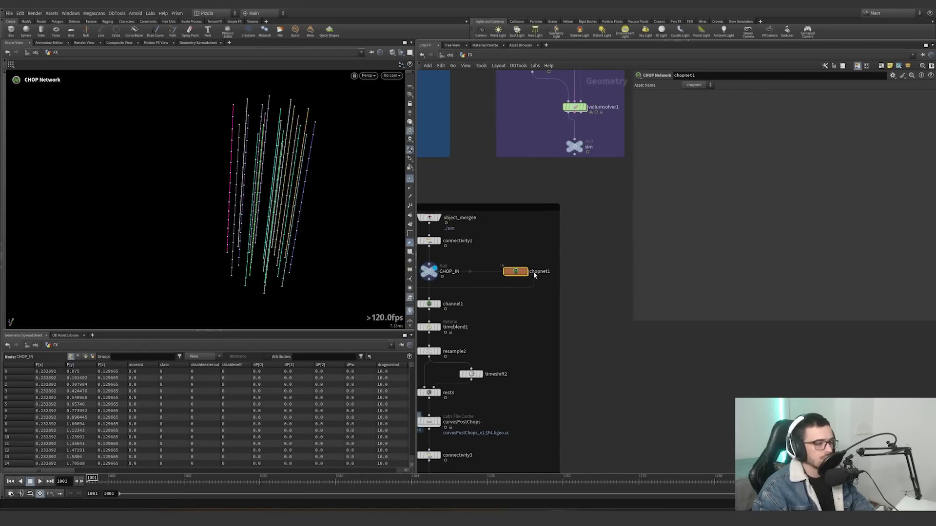
double_click(516, 271)
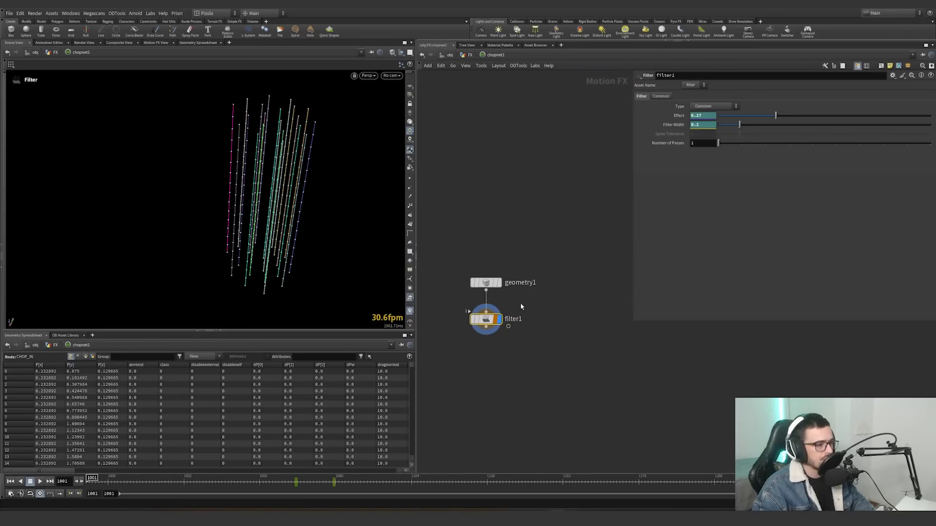
drag(523, 304, 450, 254)
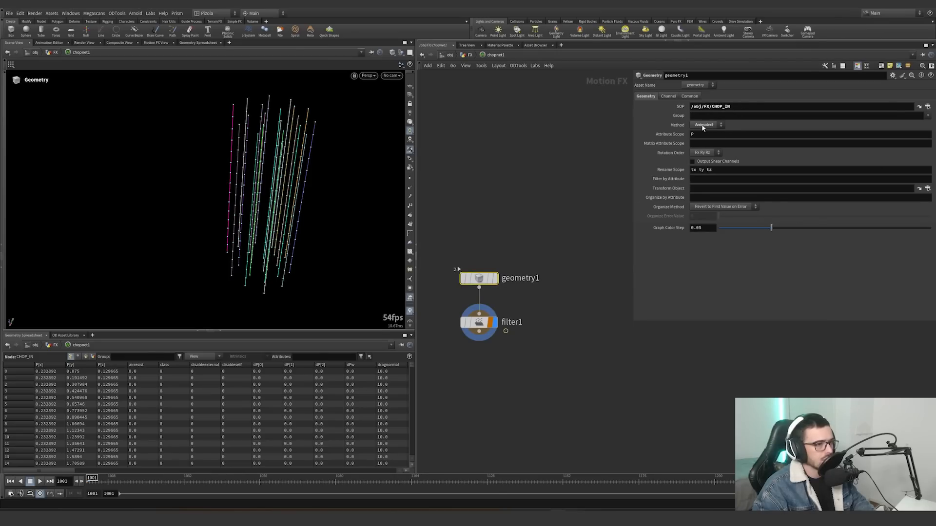
click(470, 56)
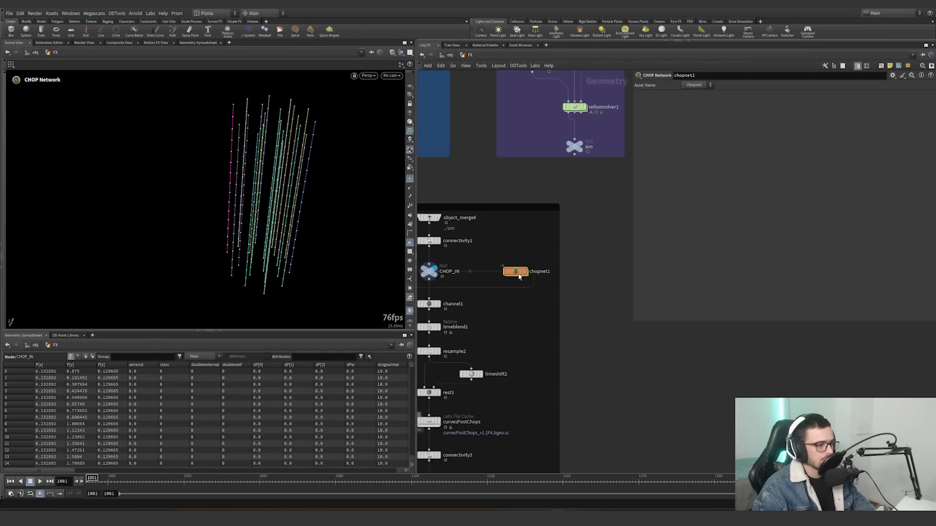
Open chopnet1 again and examine filter1's animated Effect and Filter Width curves in the Animation Editor
double_click(518, 274)
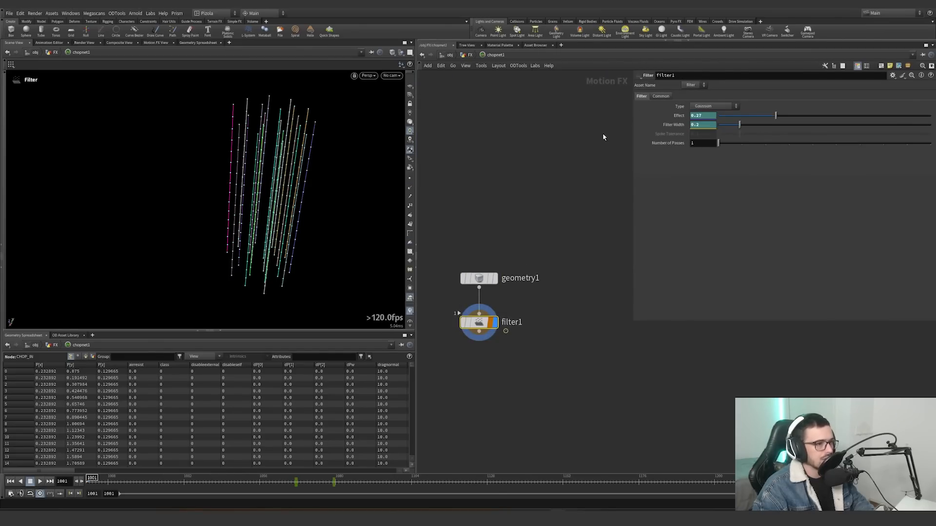
key(h)
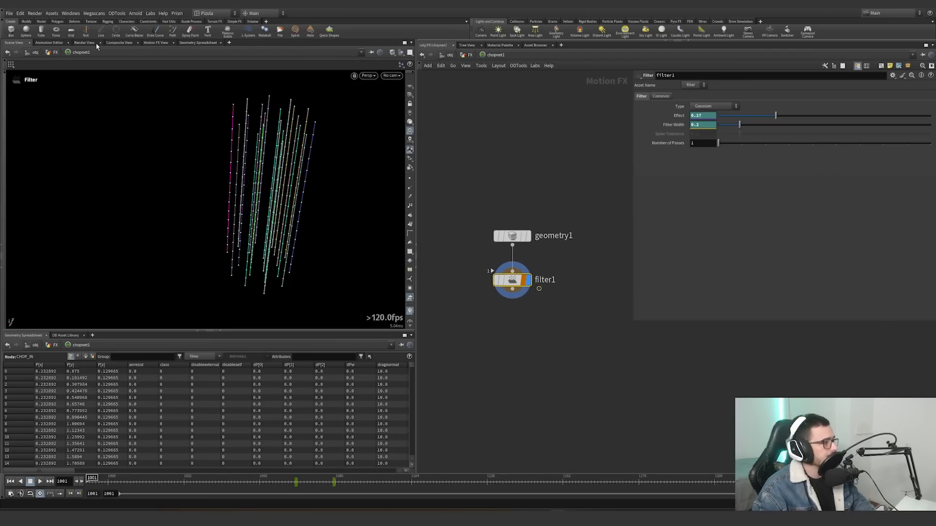
click(49, 43)
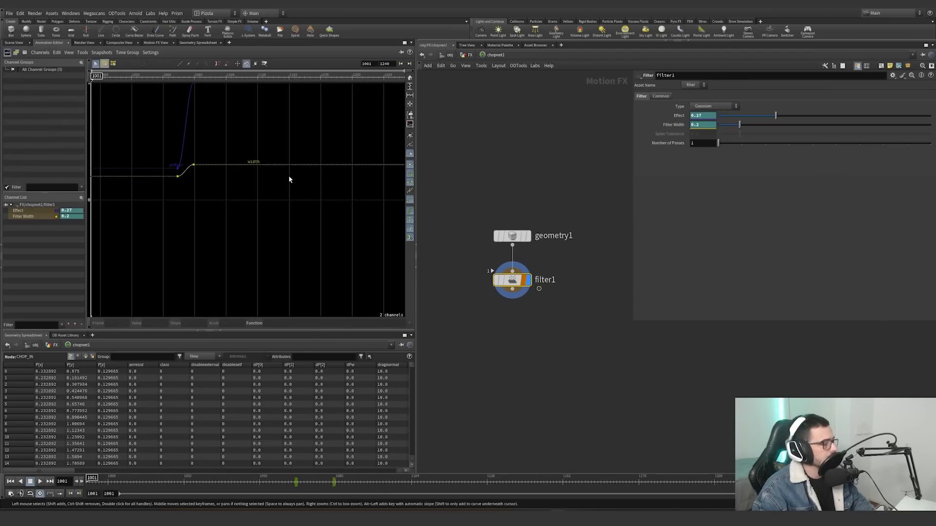
key(h)
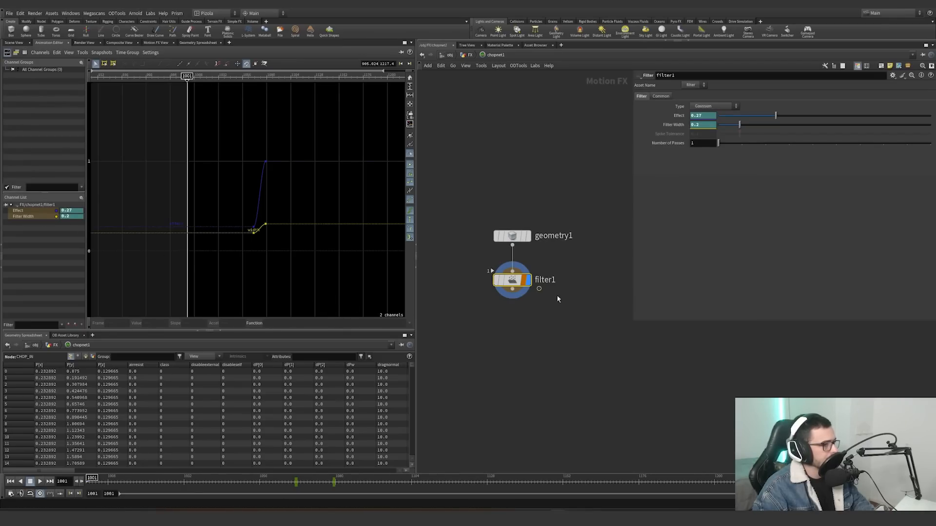
drag(287, 331, 288, 427)
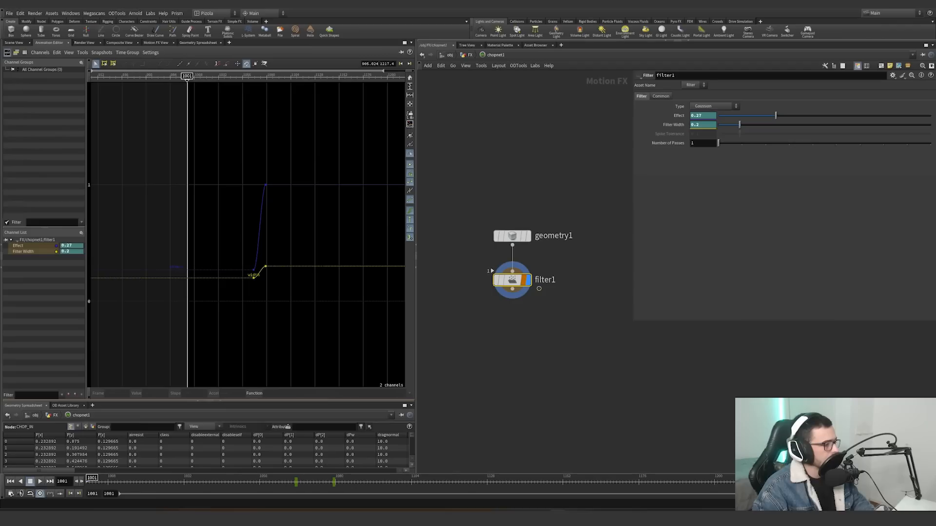
Enlarge the Motion FX View and limit filter1's graph to the single channel tx28
drag(416, 379, 533, 379)
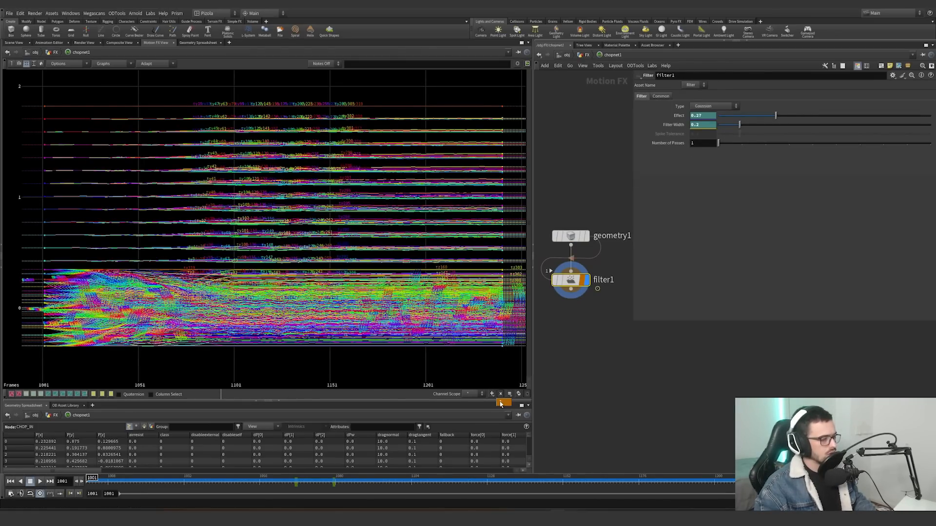
click(493, 396)
click(493, 395)
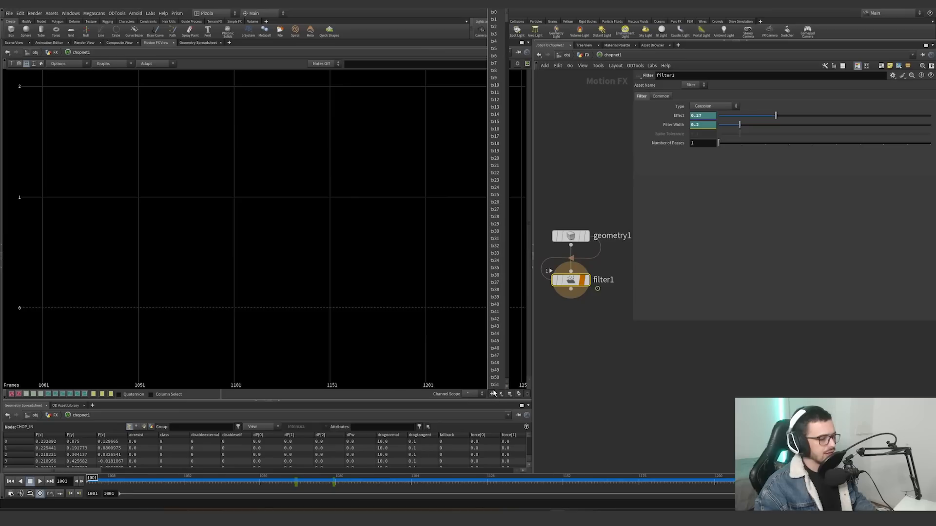
click(492, 220)
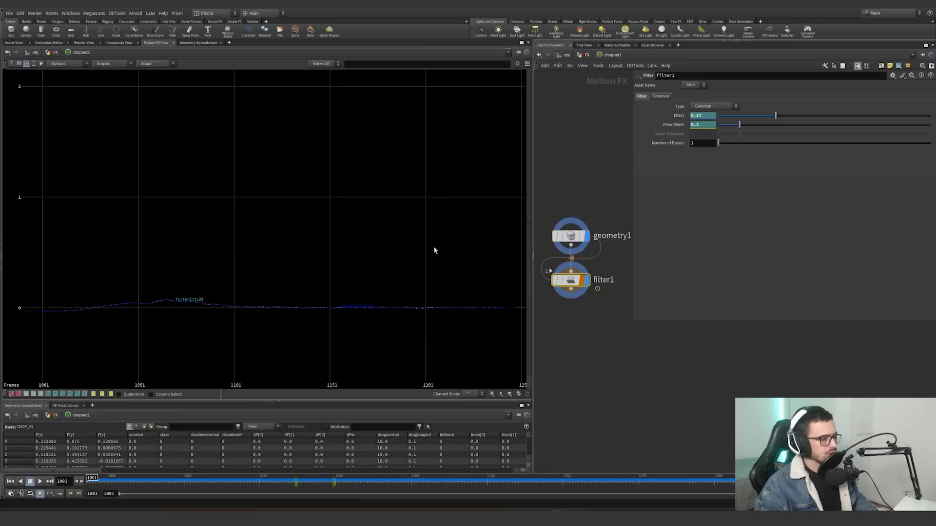
Display geometry1 in the Motion FX graph, limit the graph to the single channel tx29, and frame its curve
click(586, 236)
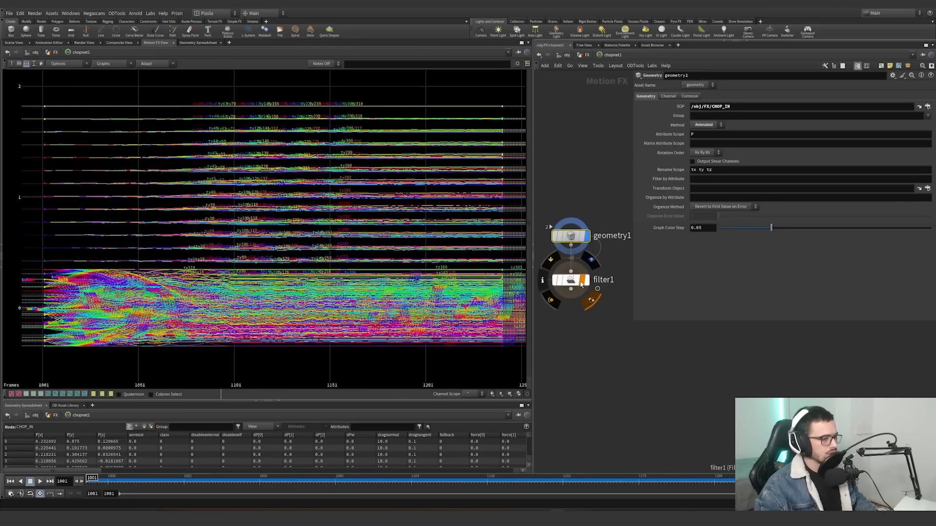
click(585, 236)
click(501, 395)
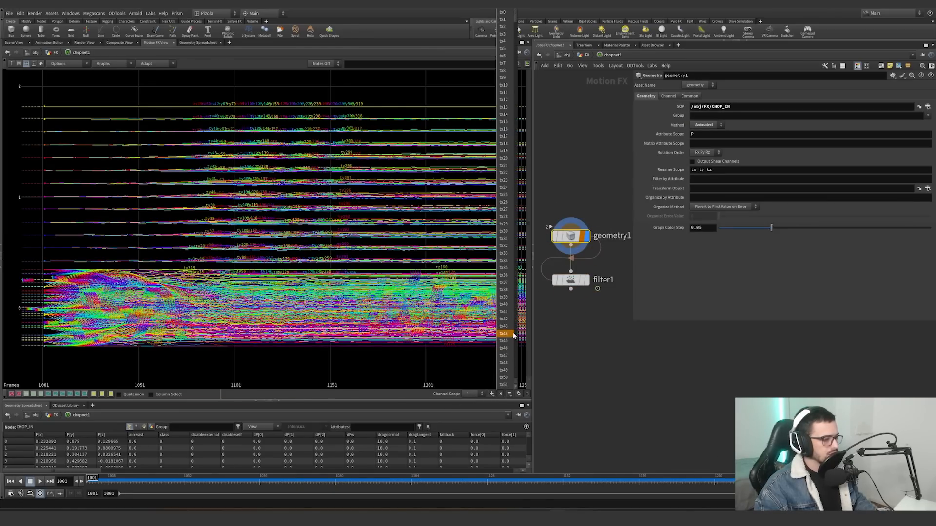
click(495, 240)
click(492, 394)
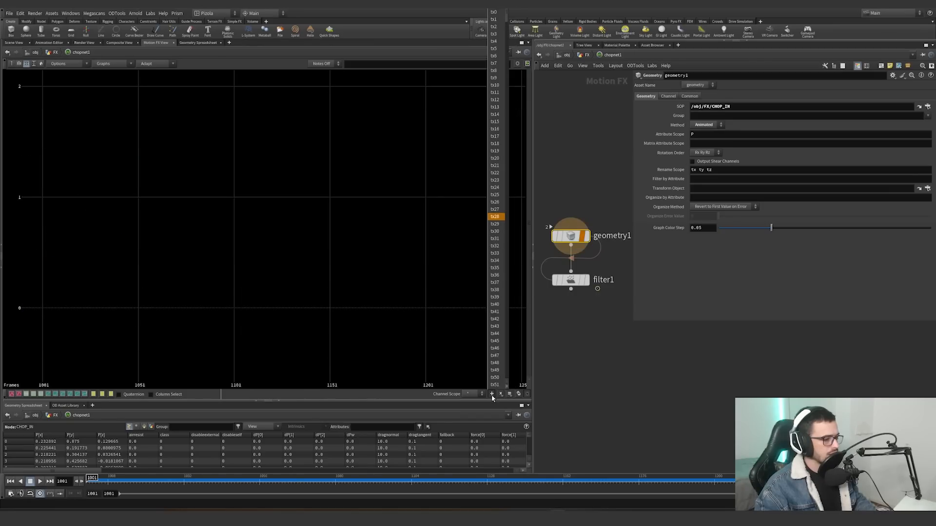
click(495, 223)
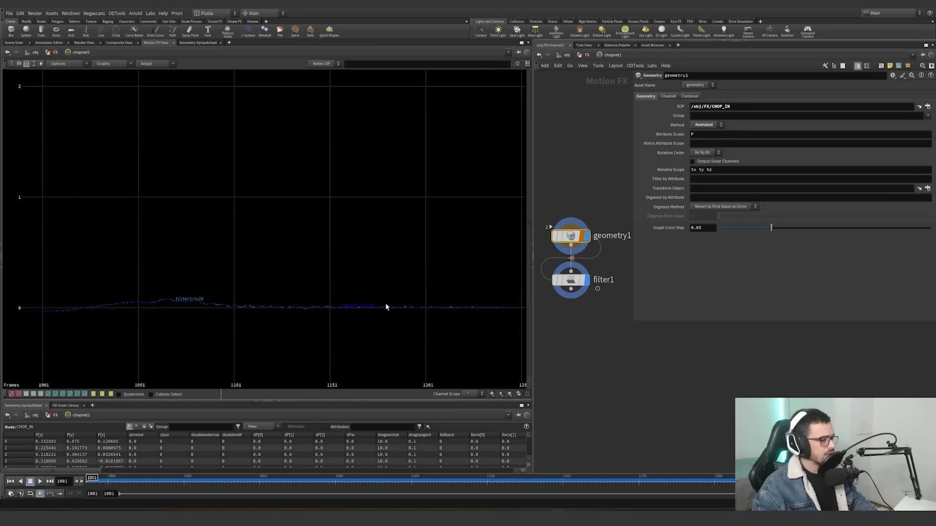
key(h)
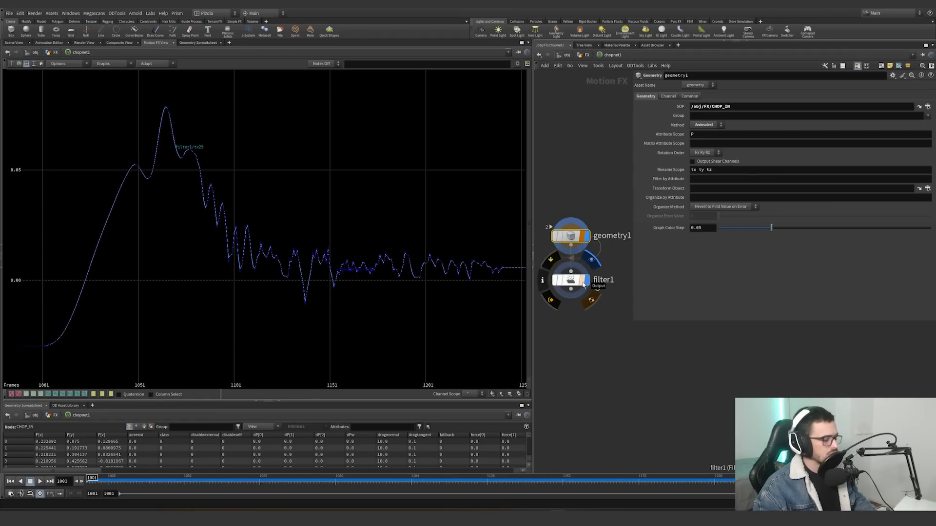
Select filter1, scrub the timeline to frame 1033, and examine the tx29 curve over its full range
click(582, 281)
scroll(410, 276, up, 2)
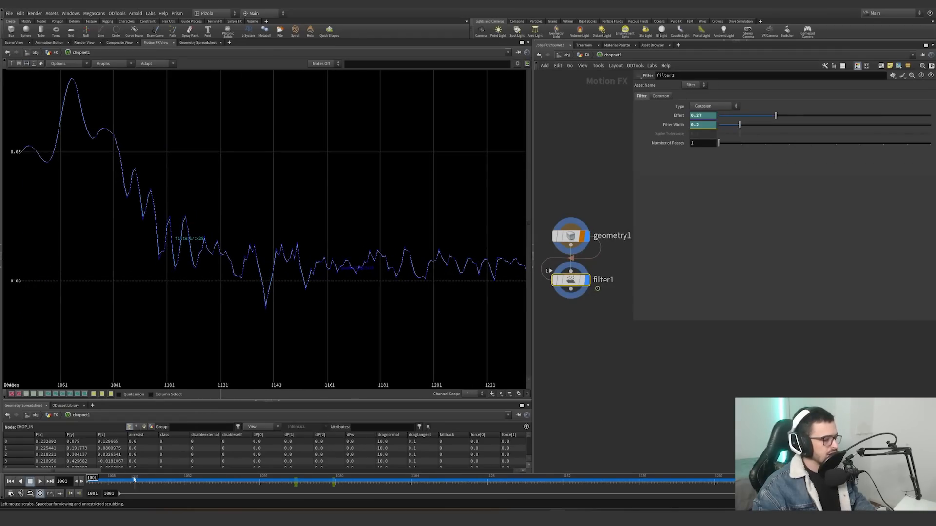
drag(113, 480, 188, 478)
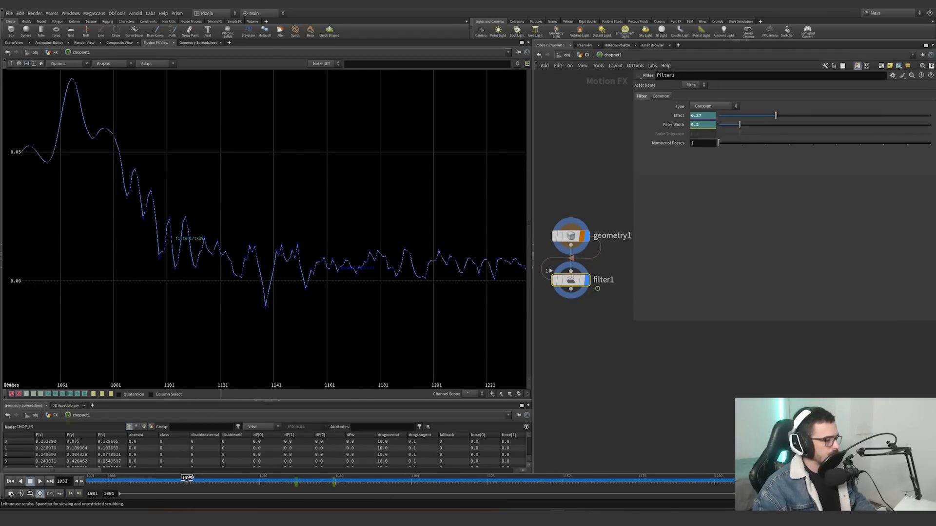
right_drag(248, 271, 121, 322)
middle_drag(218, 271, 271, 268)
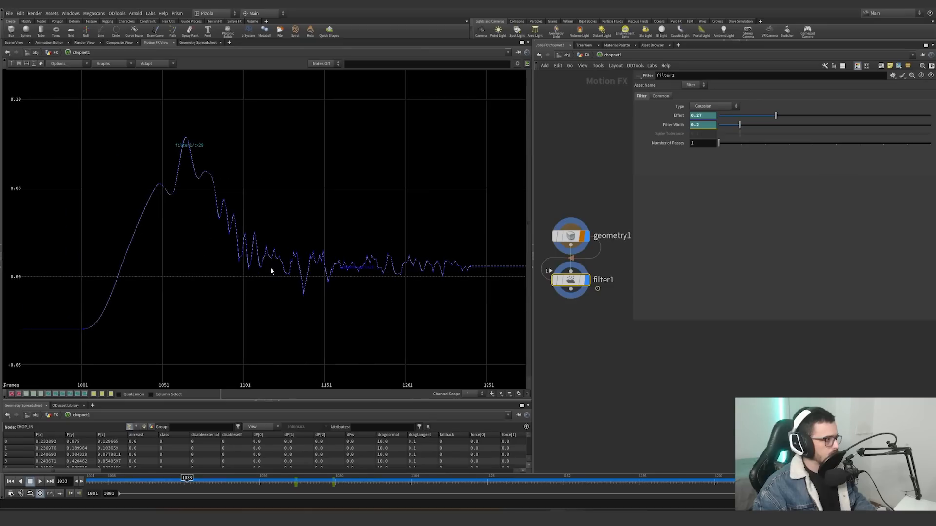
Turn on the current-frame marker in the graph and scrub to frame 1205 to compare the filtered and original curves
click(10, 64)
drag(166, 479, 292, 479)
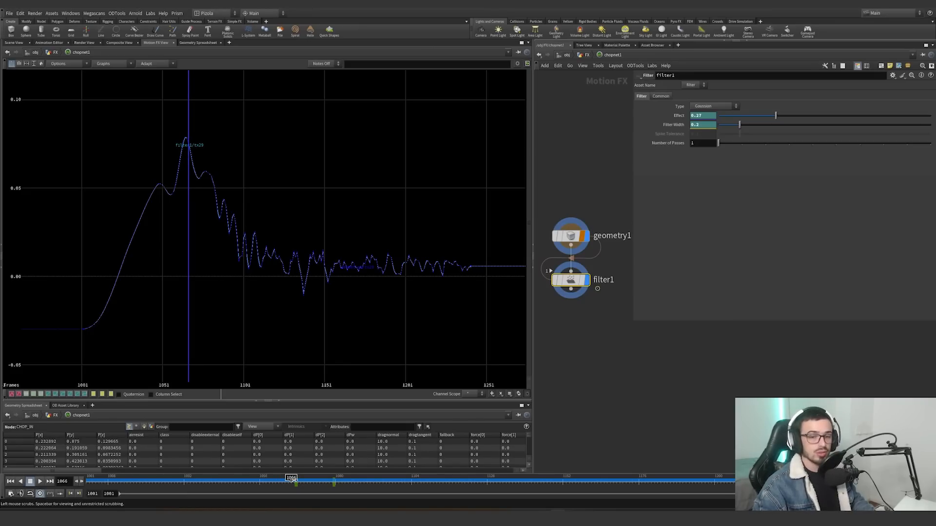
drag(291, 479, 467, 479)
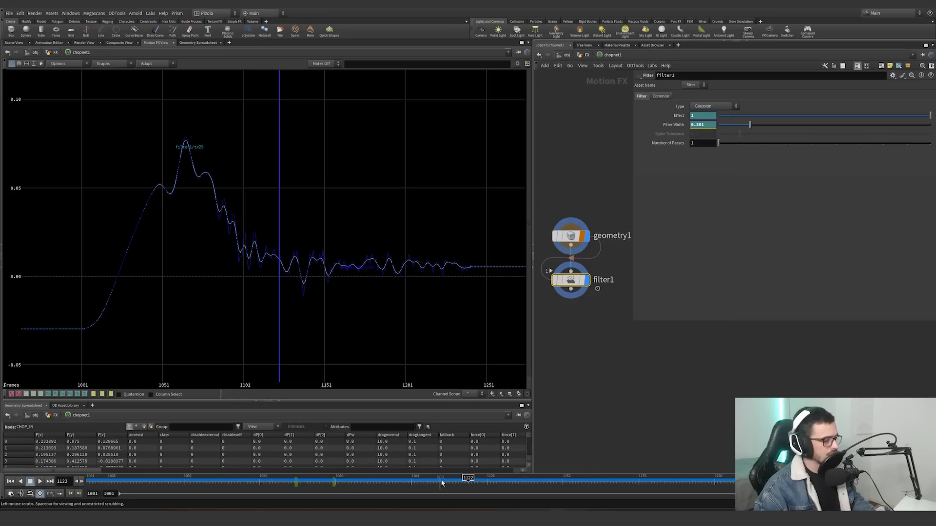
drag(457, 479, 729, 481)
Return to the FX network, display channel1, and inspect its CHOP source and Attribute Scope settings
key(u)
middle_drag(558, 296, 589, 294)
scroll(588, 294, up, 5)
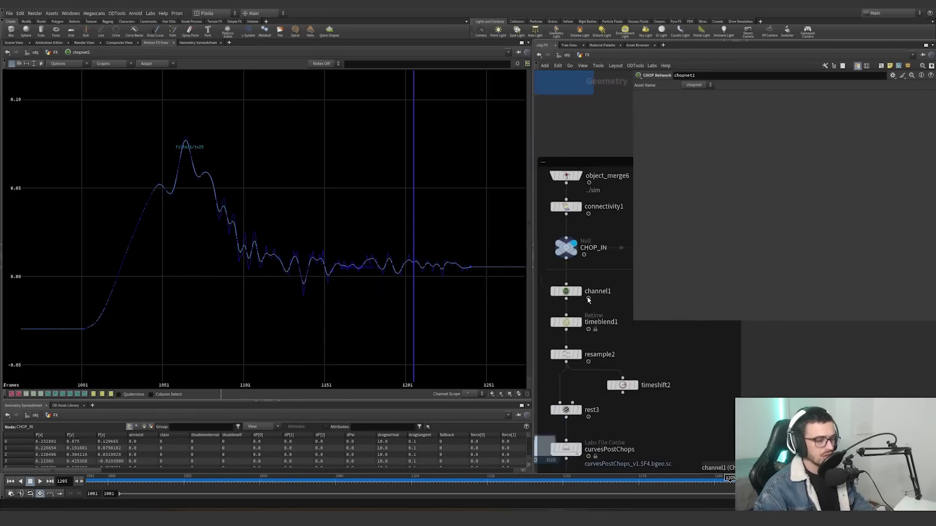
click(578, 290)
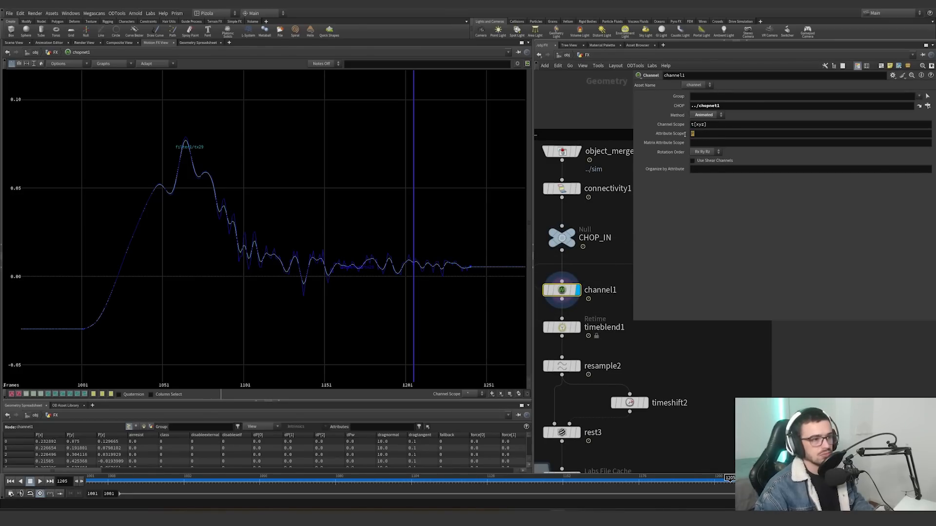
click(706, 134)
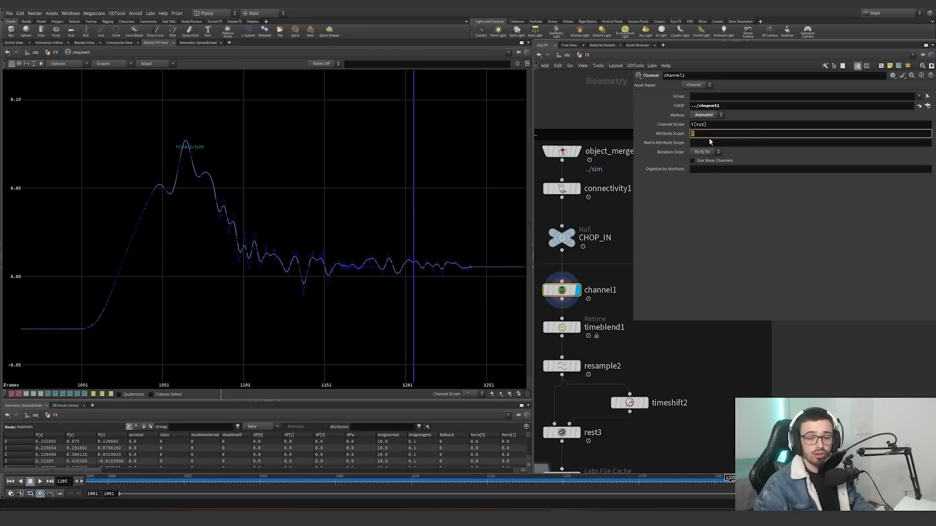
Display timeblend1 and resample2 in turn, reviewing the retime interpolation settings and the maximum segments setting
middle_drag(663, 348, 672, 239)
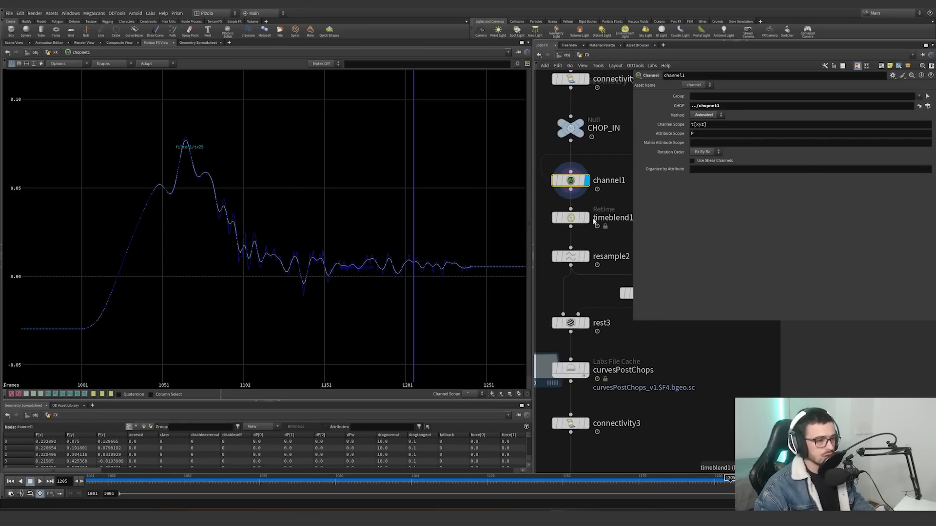
click(571, 217)
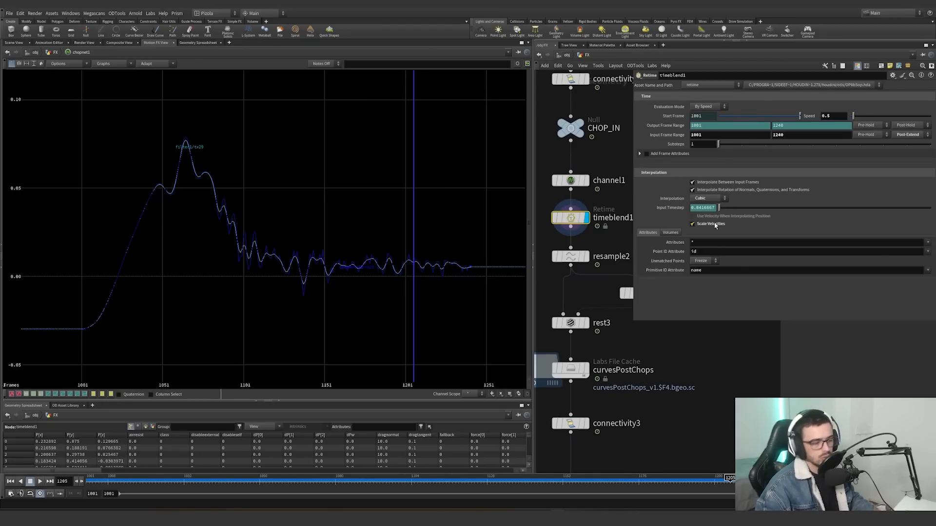
mouse_move(715, 224)
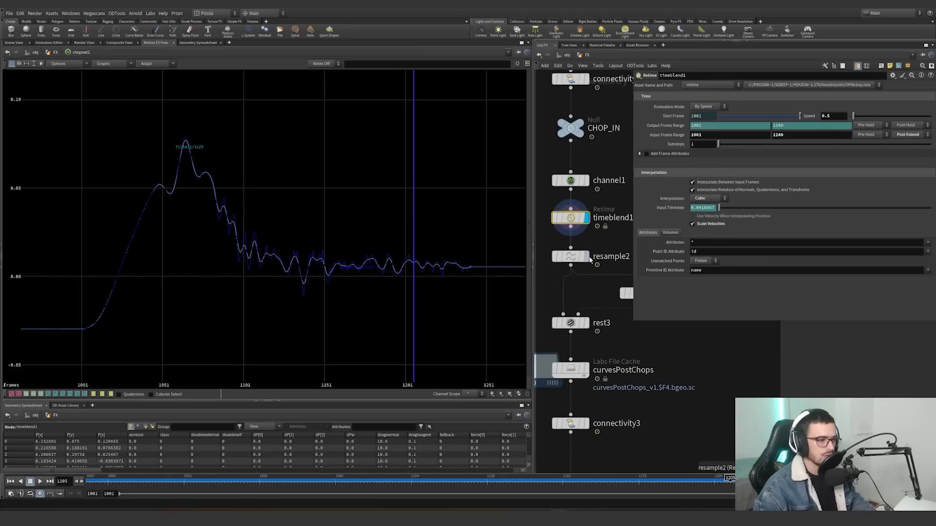
click(571, 256)
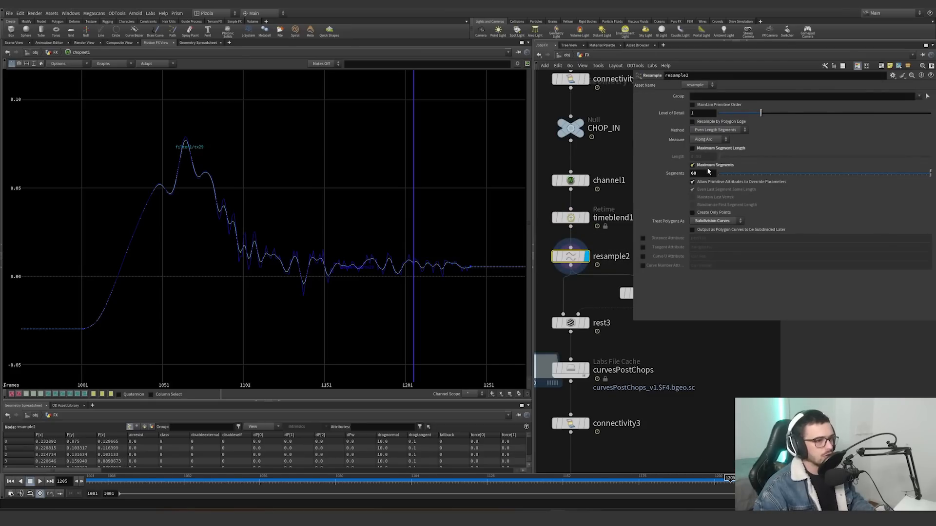
mouse_move(708, 169)
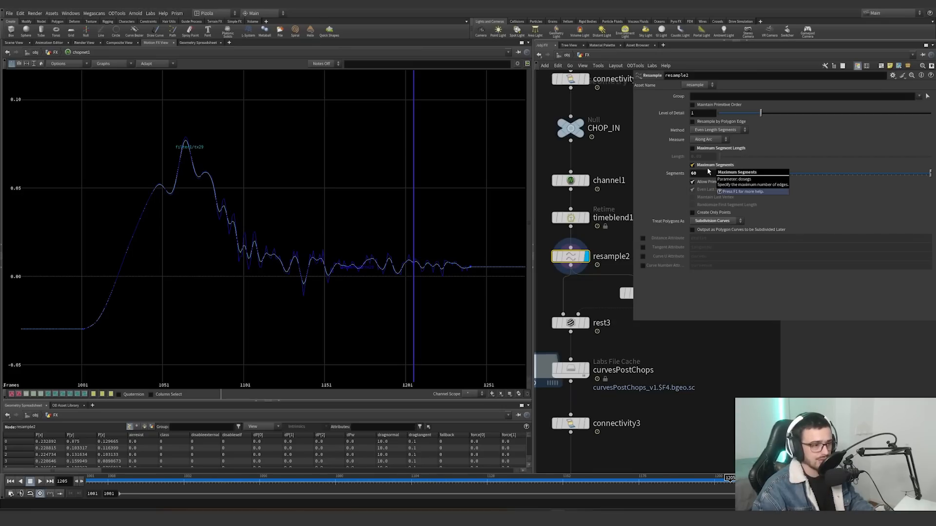
Switch to the 3D scene view and scrub the timeline to examine the motion of the resampled wires
click(13, 42)
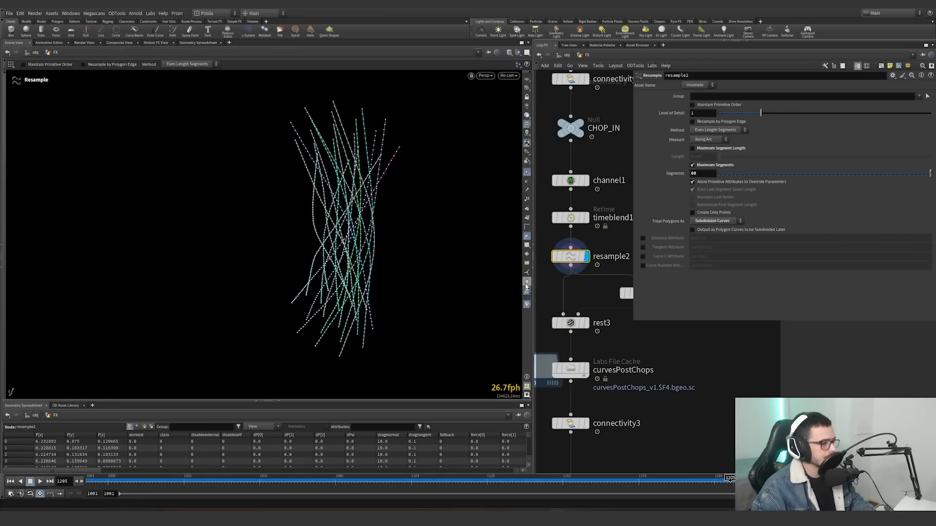
drag(512, 479, 585, 477)
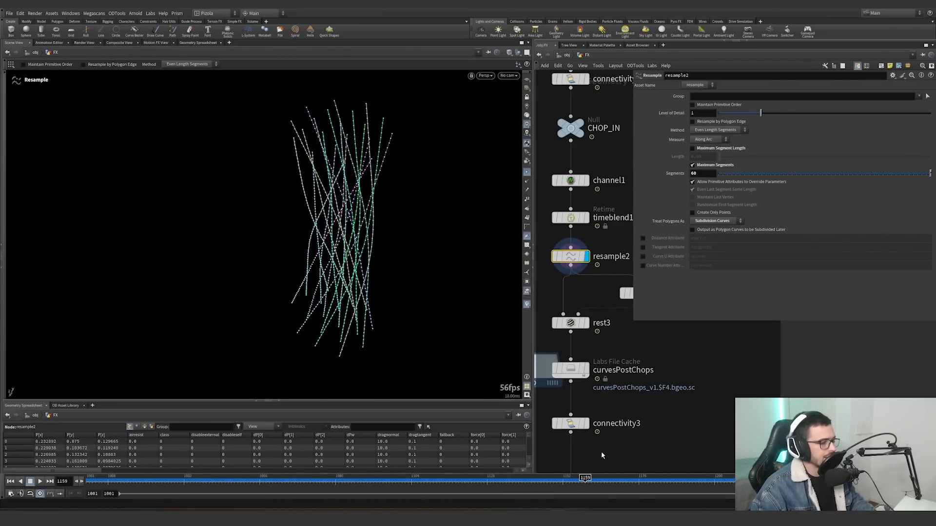
click(727, 481)
scroll(389, 232, up, 5)
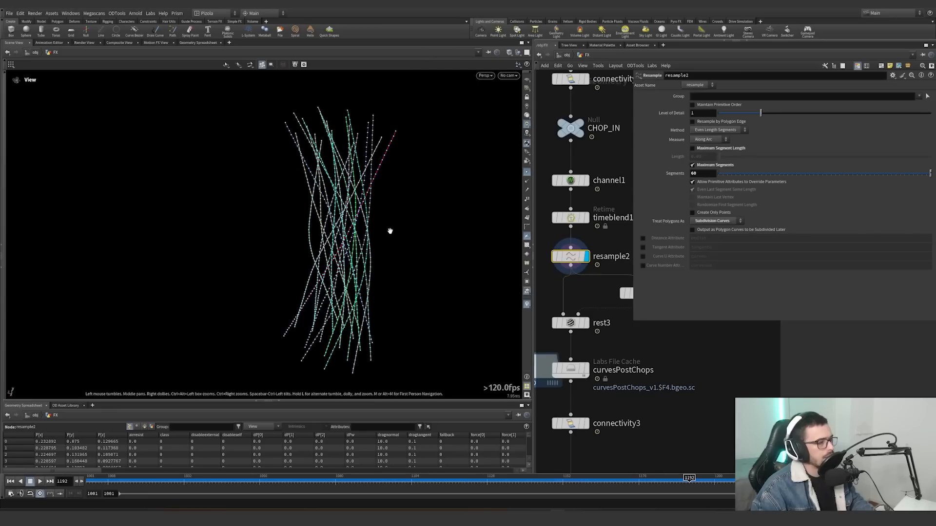
Show point numbers on the resampled wires and scrub the timeline to examine them in motion
click(527, 200)
scroll(508, 199, up, 3)
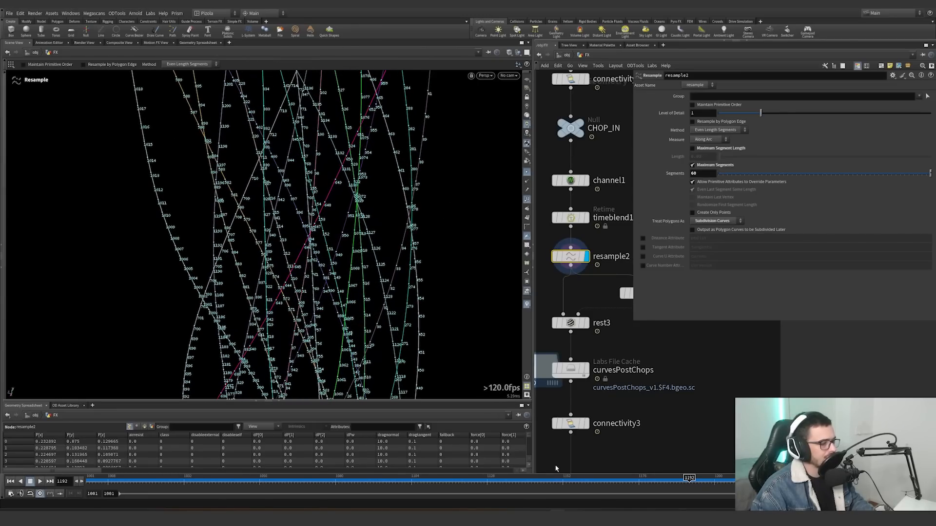
click(579, 478)
mouse_move(578, 477)
mouse_down()
mouse_move(728, 469)
mouse_move(595, 472)
mouse_move(677, 470)
mouse_up()
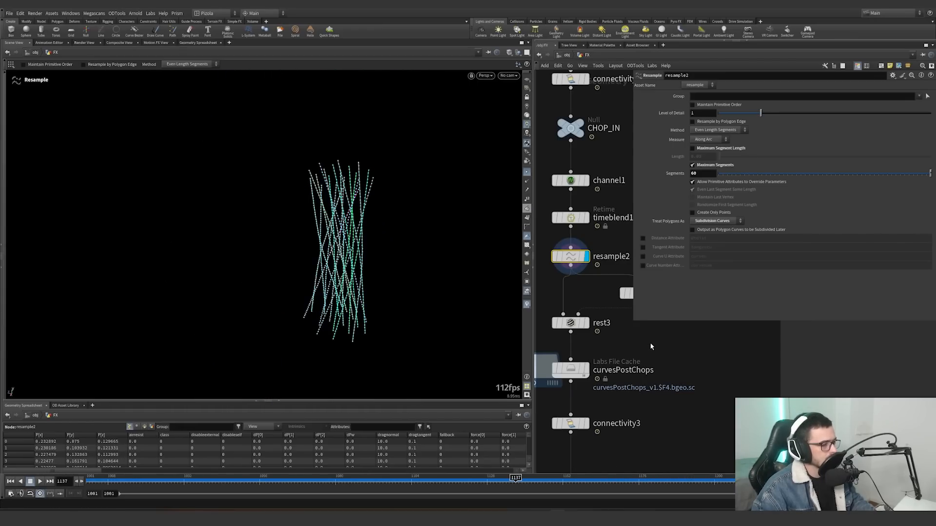
Display timeshift2 and then rest3, reviewing the frozen frame and the rest attribute settings
middle_drag(650, 344, 604, 362)
click(609, 311)
drag(635, 346, 604, 313)
middle_drag(620, 354, 677, 351)
click(604, 340)
click(597, 339)
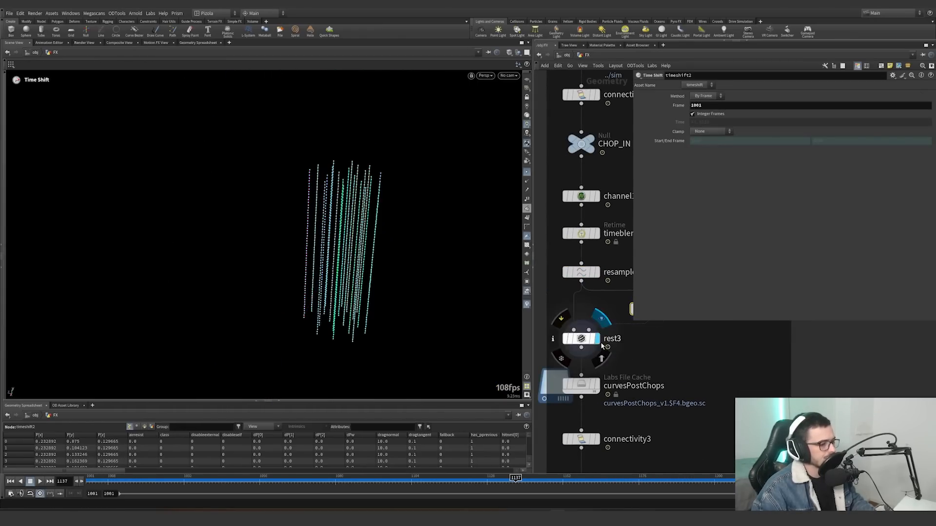
click(589, 339)
middle_drag(601, 346, 599, 322)
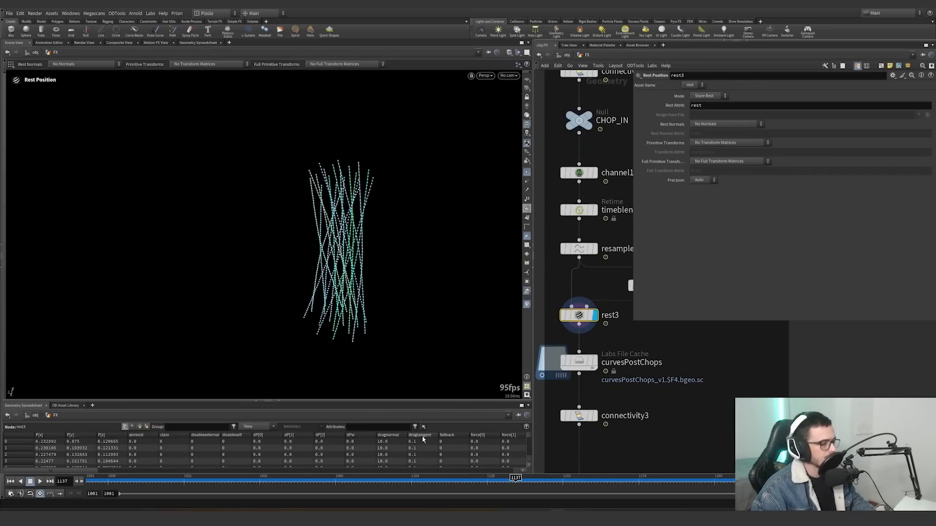
Display the curvesPostChops file cache, check its base name, and scrub through the cached wires
click(569, 361)
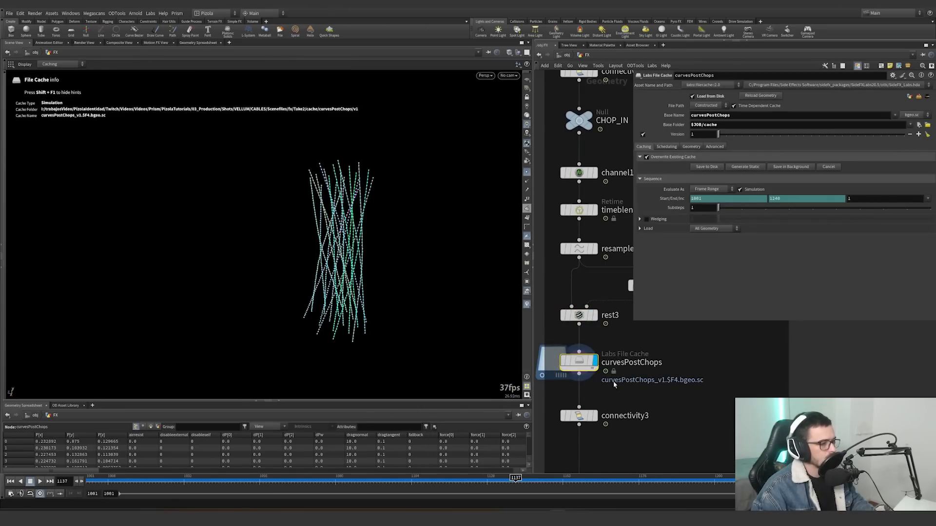
double_click(691, 116)
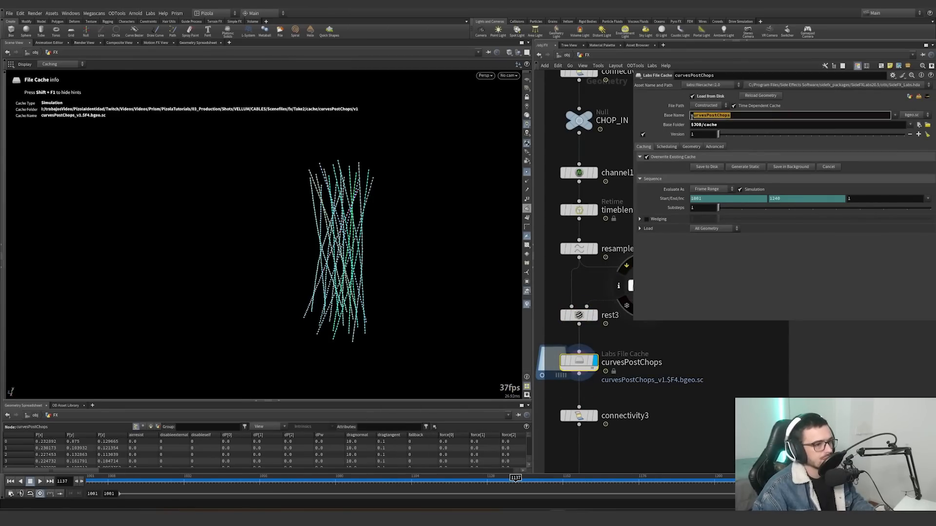
drag(398, 484, 576, 488)
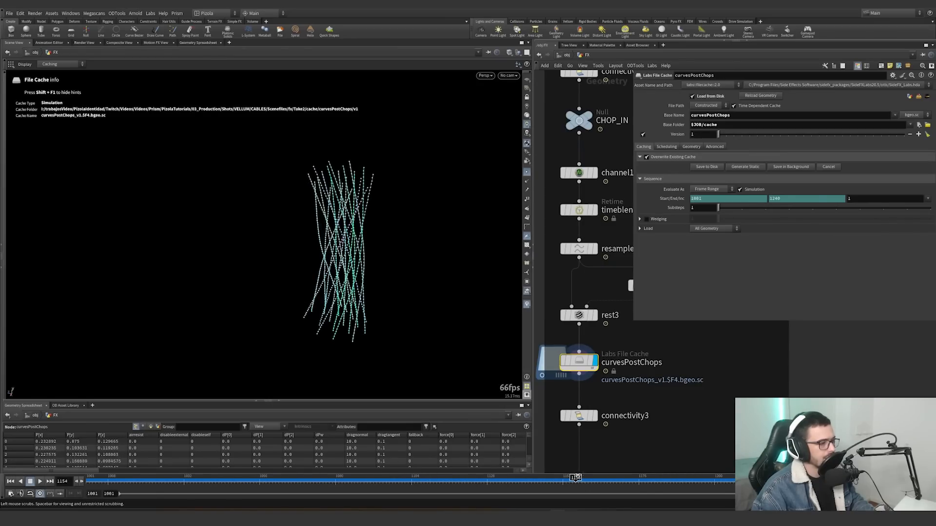
Display connectivity3, compare its place in the chain with connectivity1, and view its primitive attributes in the Geometry Spreadsheet
middle_drag(596, 424, 581, 361)
click(578, 356)
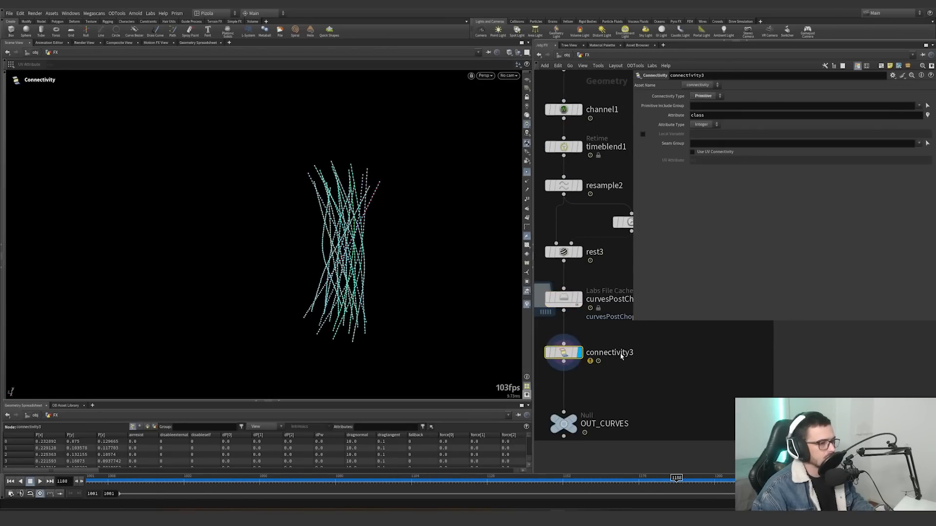
scroll(633, 372, down, 3)
middle_drag(634, 372, 628, 390)
scroll(627, 390, up, 2)
drag(621, 399, 567, 372)
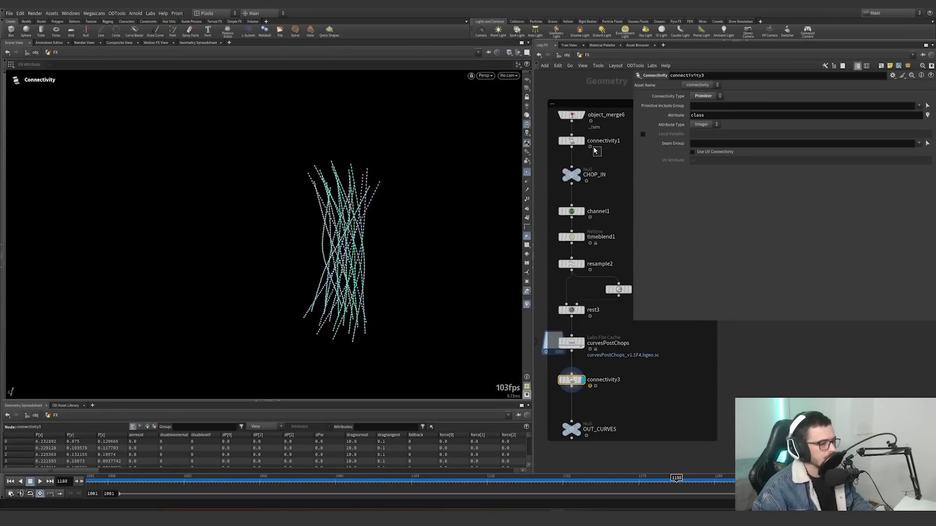
scroll(618, 386, down, 4)
middle_drag(618, 386, 608, 271)
click(148, 426)
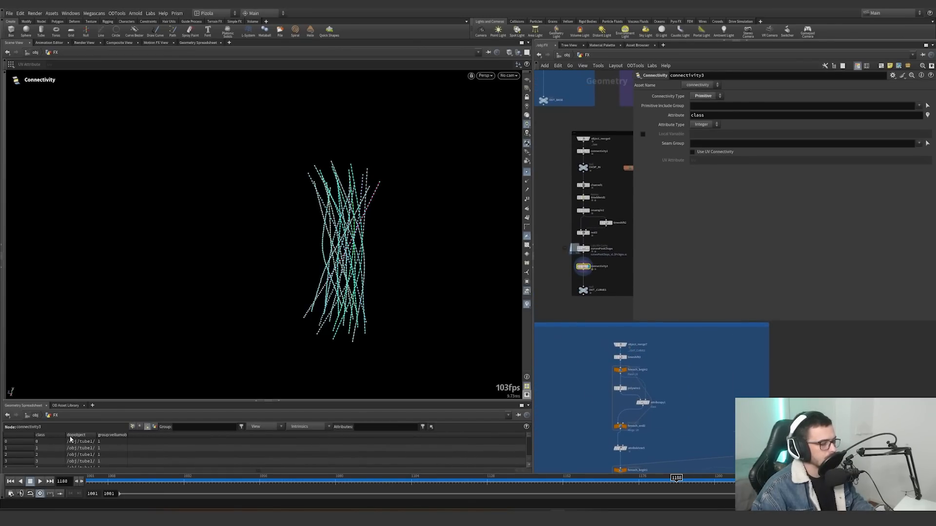
Narrow the parameter pane over the network and display timeshift3 below object_merge7 in the blue network box
scroll(588, 321, up, 3)
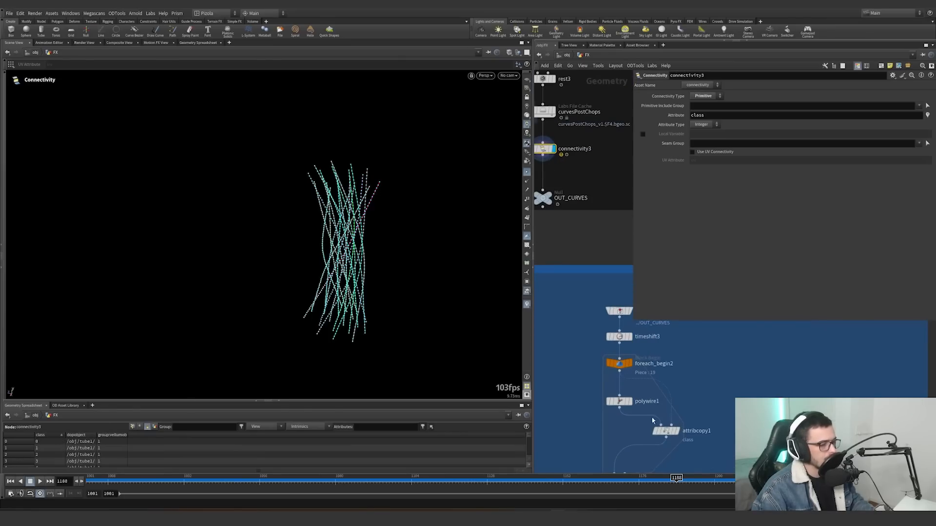
scroll(599, 404, down, 3)
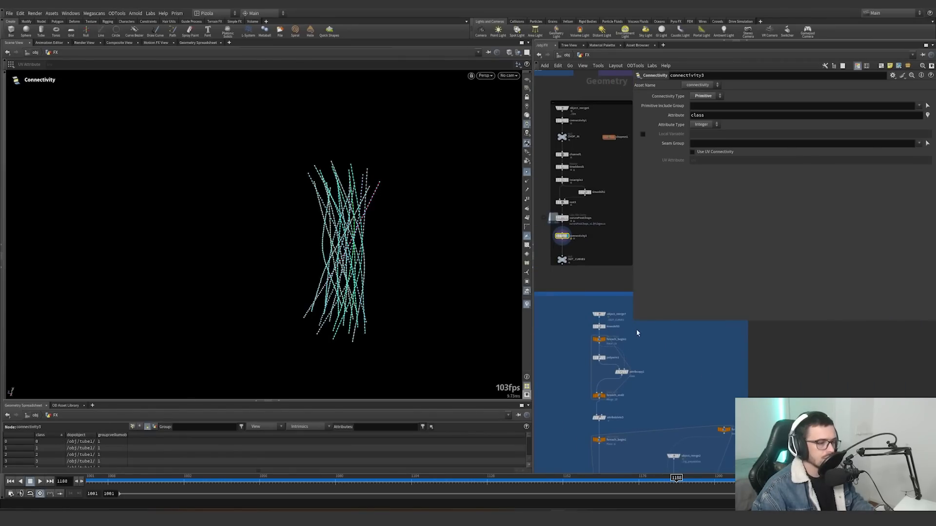
drag(636, 323, 758, 288)
scroll(615, 303, up, 3)
click(597, 293)
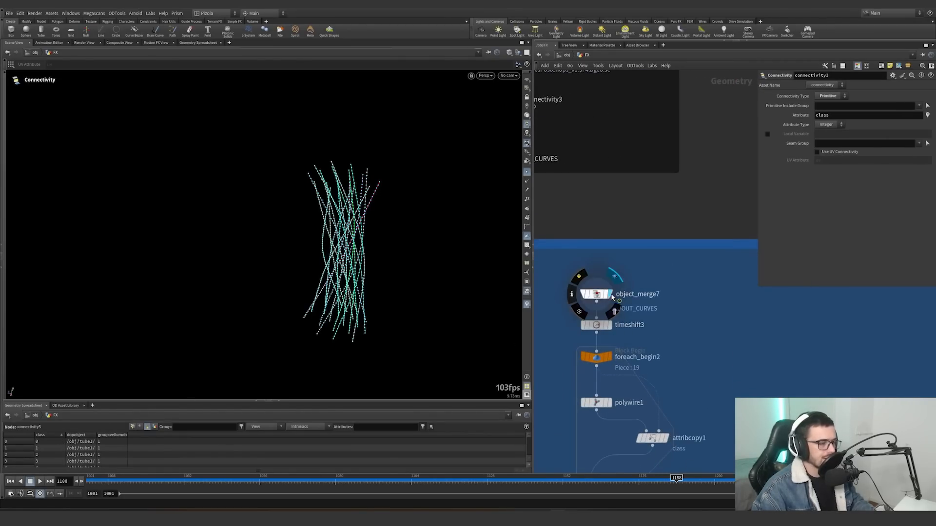
click(608, 328)
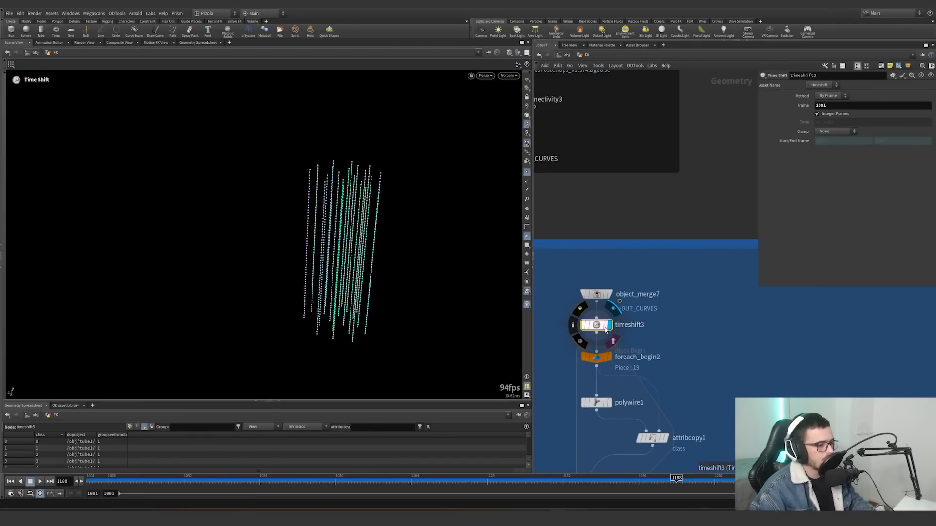
Select the OUT_CURVES null at the end of the post-sim chain and the rig_preparation null in the blue rigging box
scroll(683, 273, down, 8)
scroll(644, 307, up, 3)
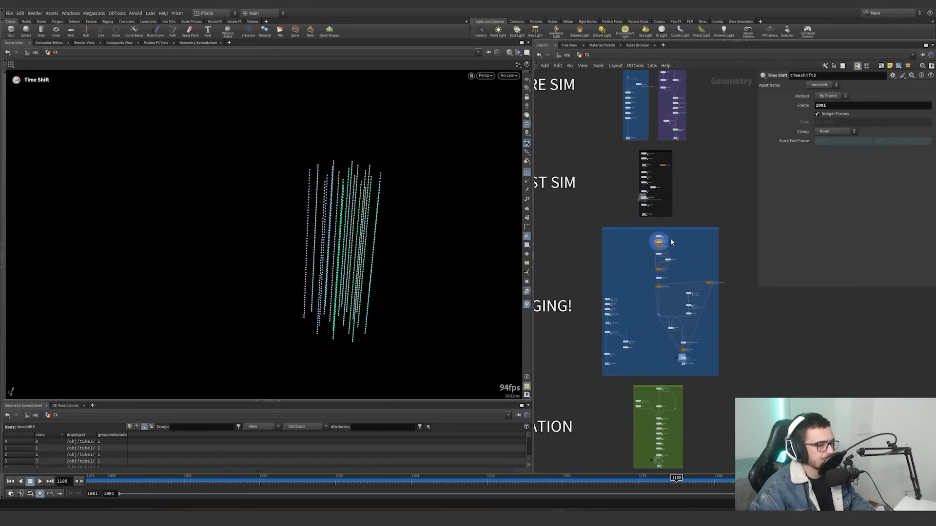
click(640, 211)
middle_drag(612, 309, 627, 261)
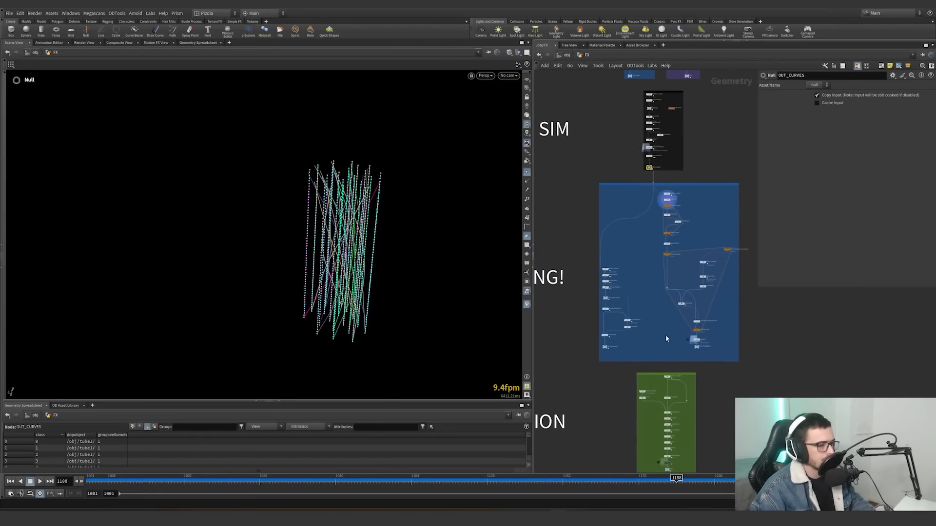
scroll(610, 344, up, 5)
click(576, 344)
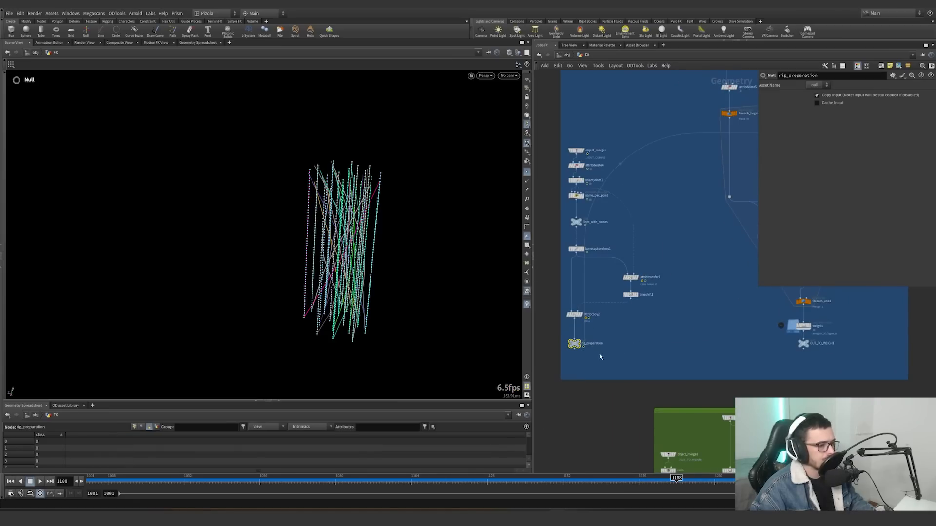
Display object_merge1 at the start of the rig preparation chain and check its ../OUT_CURVES source
scroll(605, 359, down, 4)
scroll(707, 377, up, 4)
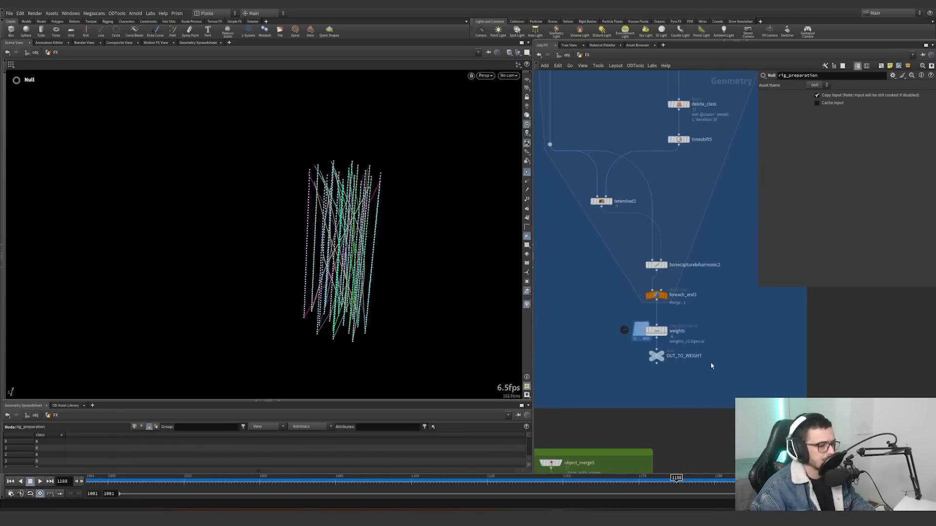
scroll(581, 330, down, 2)
middle_drag(598, 338, 692, 361)
middle_drag(638, 326, 731, 340)
scroll(611, 195, up, 2)
click(581, 189)
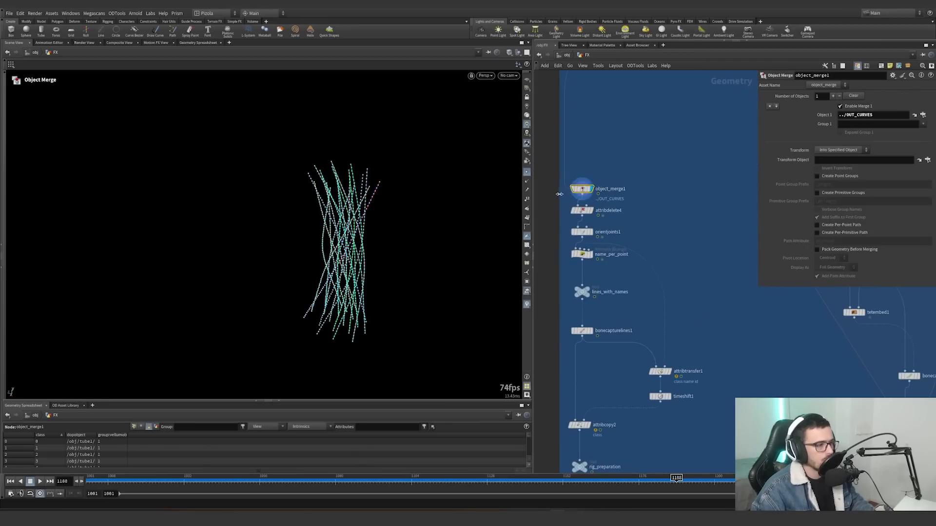
scroll(590, 198, up, 2)
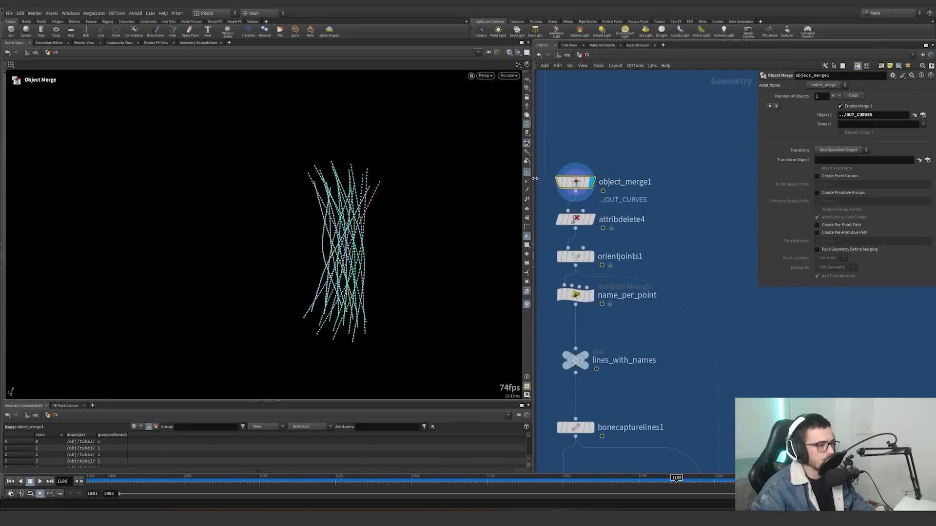
Display attribdelete4 and orientjoints1, and inspect the joint orientations up close while scrubbing the timeline
click(573, 219)
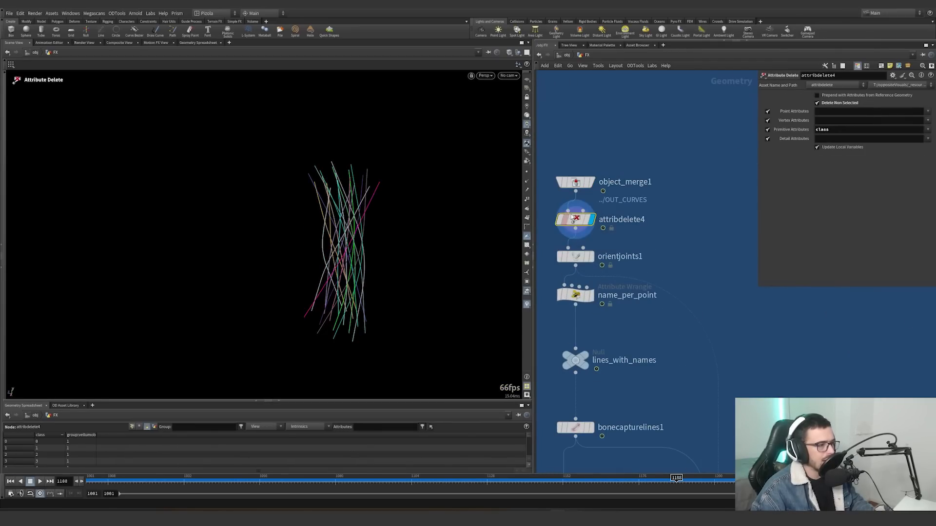
click(585, 257)
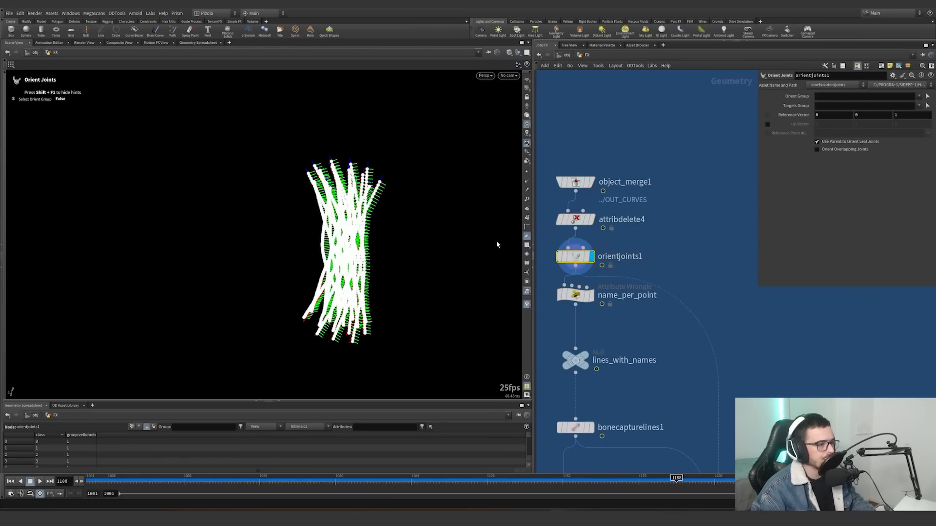
scroll(438, 255, up, 5)
mouse_move(305, 261)
mouse_down()
mouse_move(317, 358)
mouse_move(315, 335)
mouse_up()
drag(301, 481, 403, 465)
drag(310, 450, 354, 438)
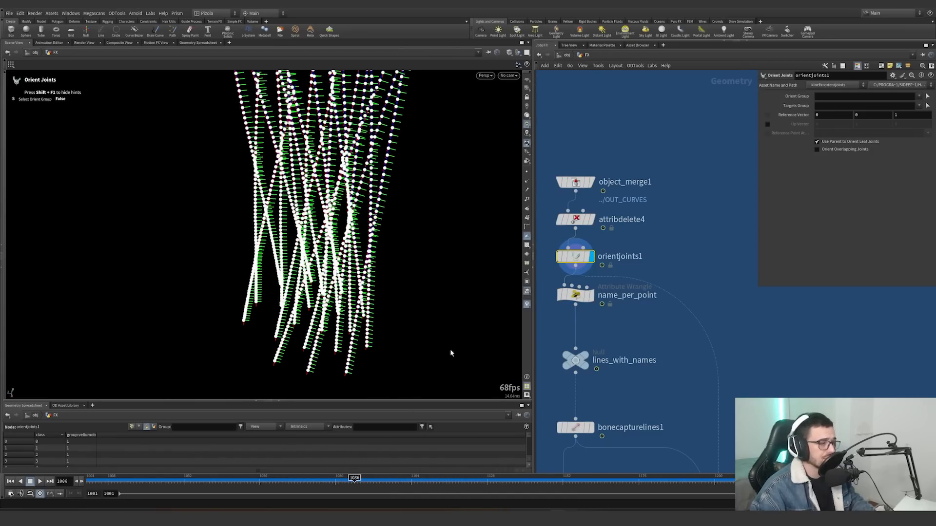
Display name_per_point, review its VEX name expression, and scrub the timeline with point numbers shown on the curves
click(589, 295)
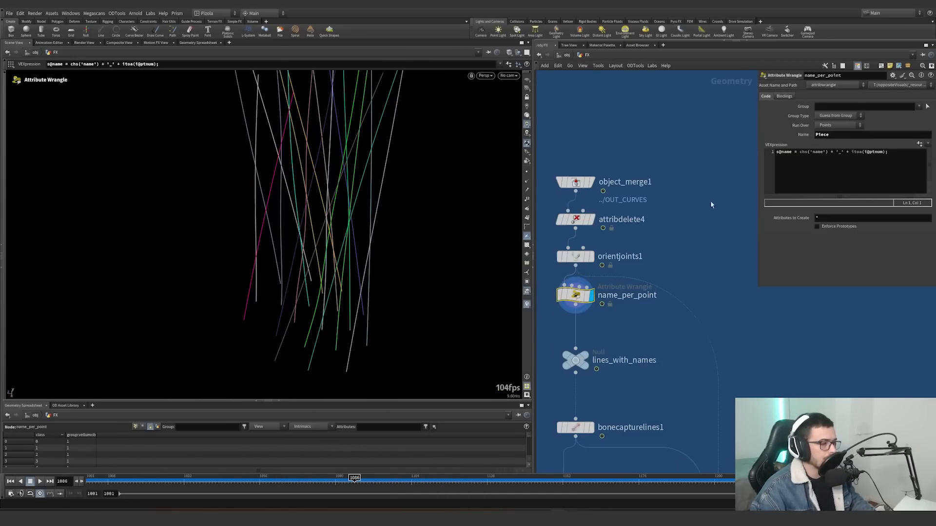
drag(779, 152, 832, 152)
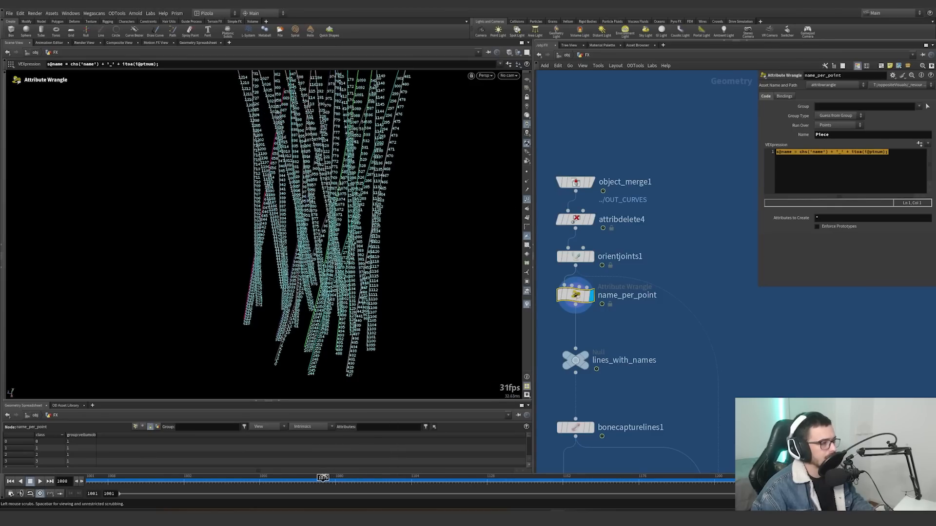
drag(468, 472, 482, 454)
Select the lines_with_names null, display bonecapturelines1 below it, and hide the point numbers in the viewport
middle_drag(626, 391, 620, 296)
drag(621, 297, 576, 261)
scroll(629, 274, down, 5)
middle_drag(641, 275, 611, 239)
scroll(606, 243, up, 4)
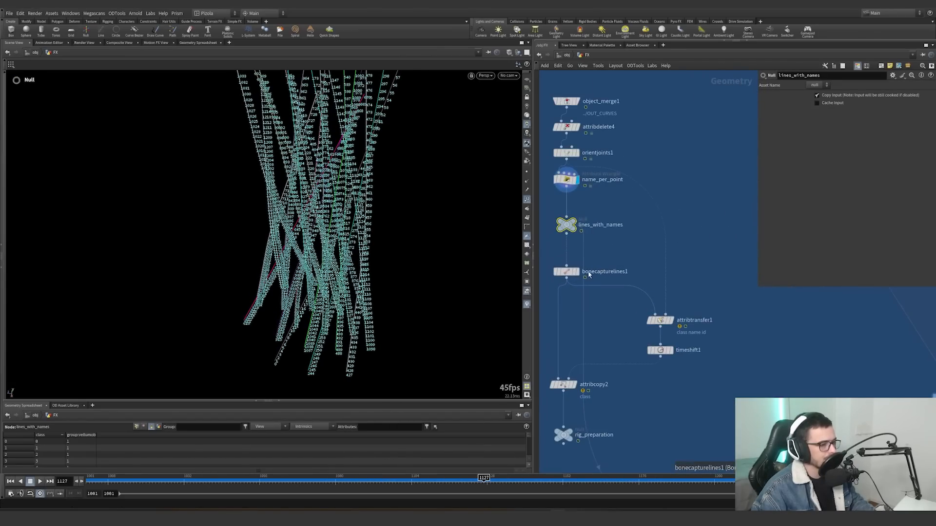
drag(612, 254, 560, 287)
scroll(572, 276, up, 5)
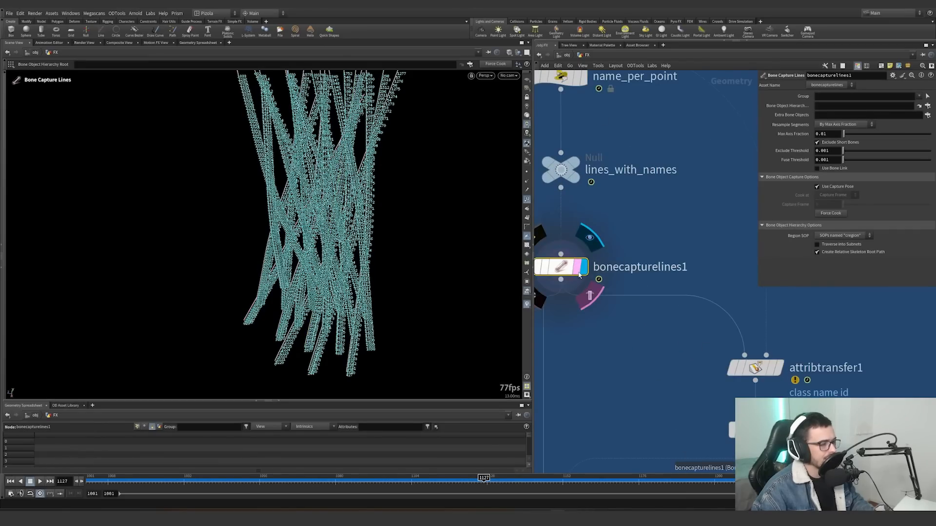
click(527, 200)
scroll(639, 316, down, 10)
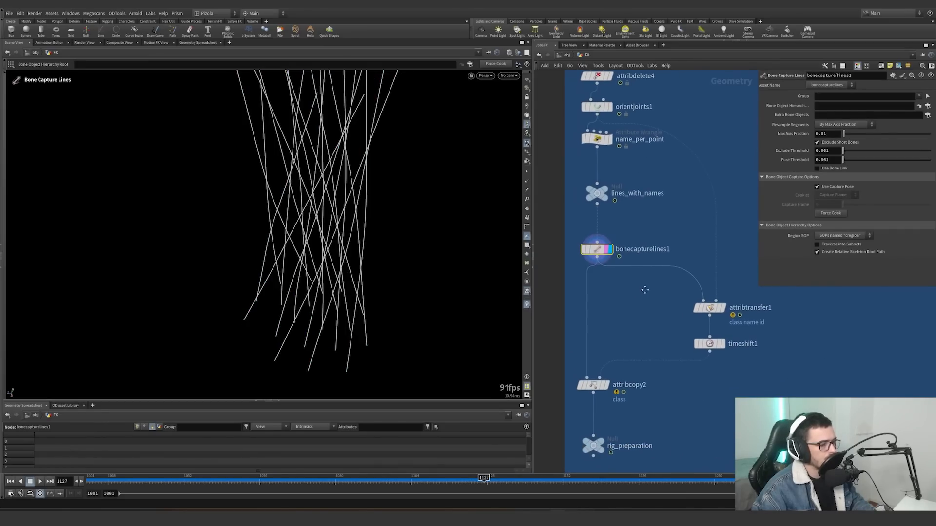
Compare the line capture chain with the bonecapturebiharmonic2 branch, and display attribtransfer1 to review its transferred attributes
scroll(751, 324, up, 5)
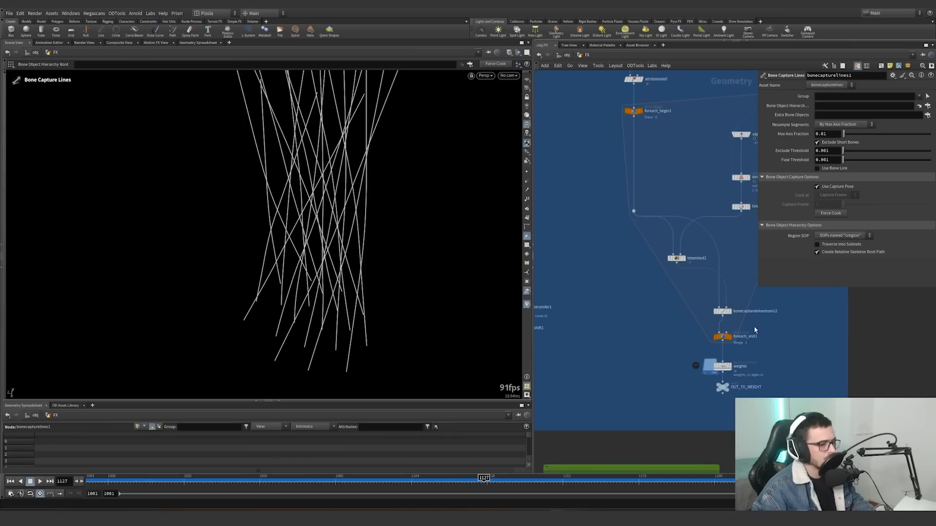
middle_drag(619, 313, 812, 323)
middle_drag(861, 342, 722, 338)
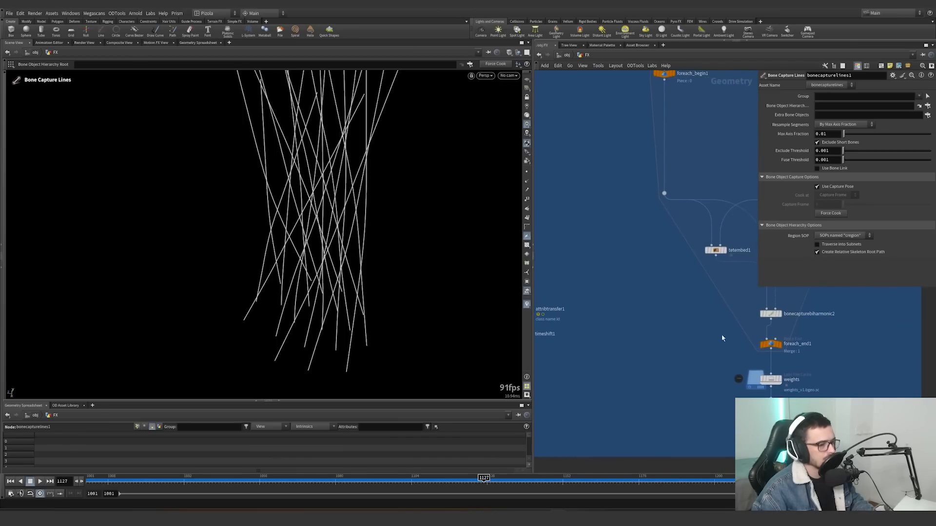
scroll(777, 328, up, 4)
middle_drag(666, 322, 802, 331)
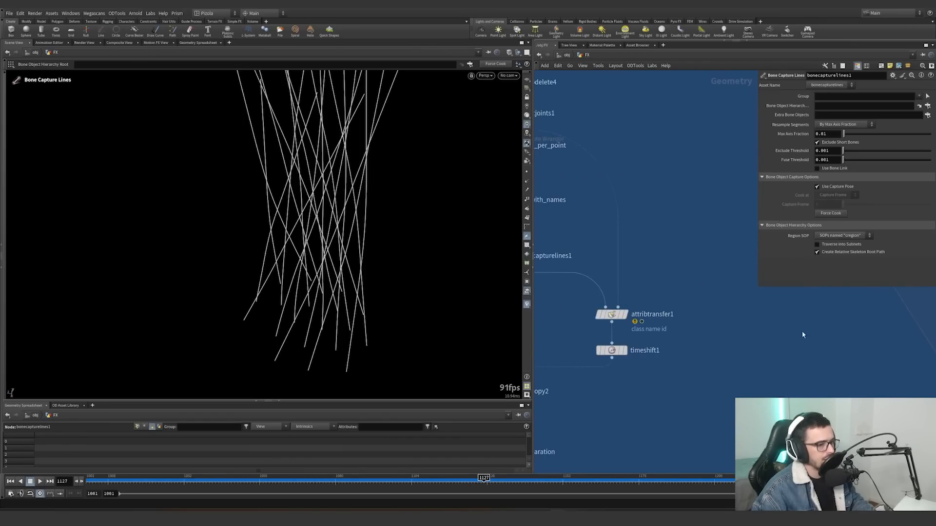
scroll(702, 314, down, 1)
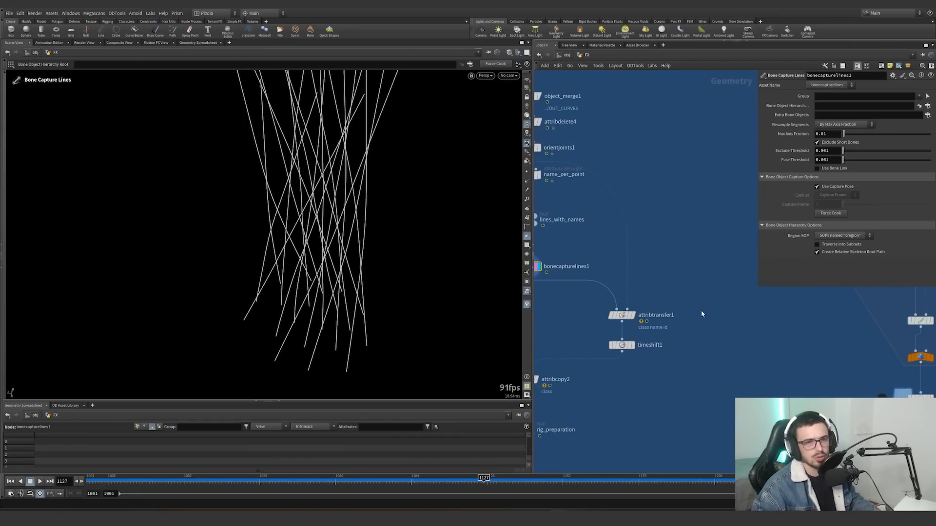
scroll(682, 309, up, 3)
middle_drag(655, 349, 749, 366)
click(686, 294)
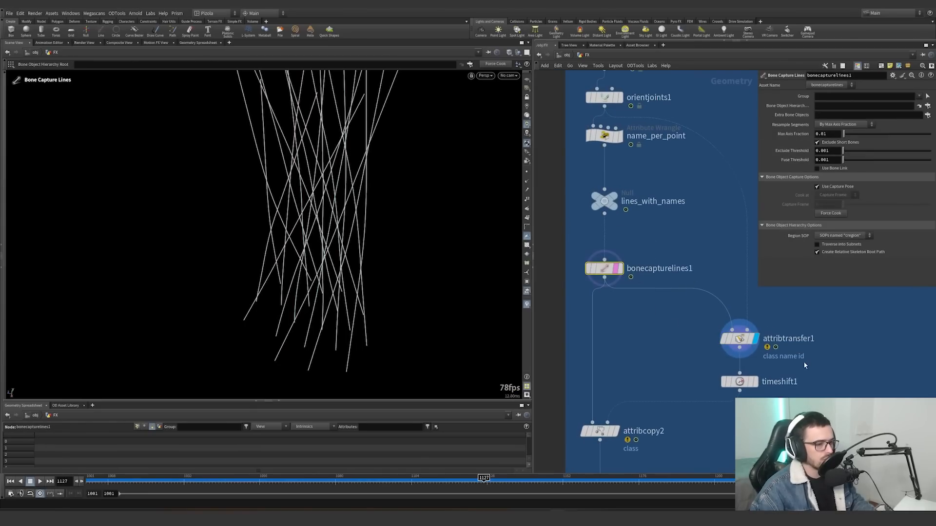
click(749, 343)
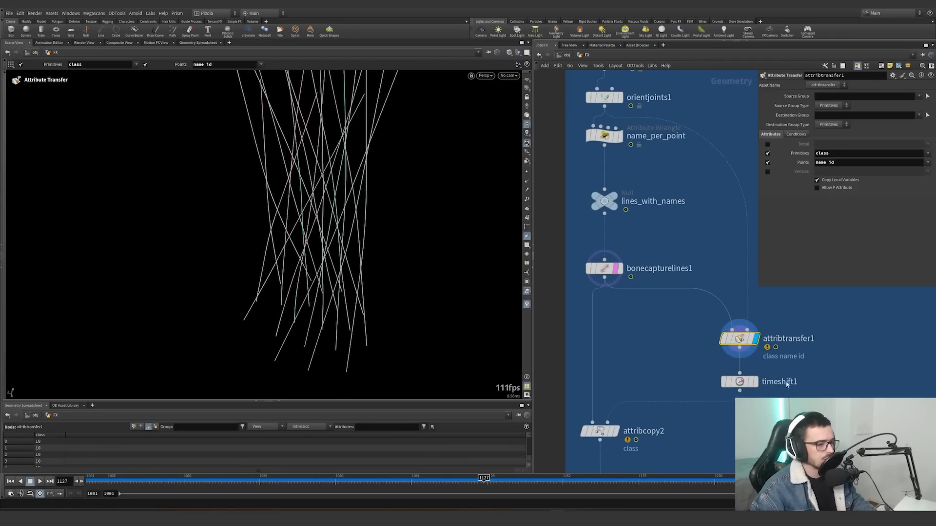
middle_drag(749, 367, 734, 353)
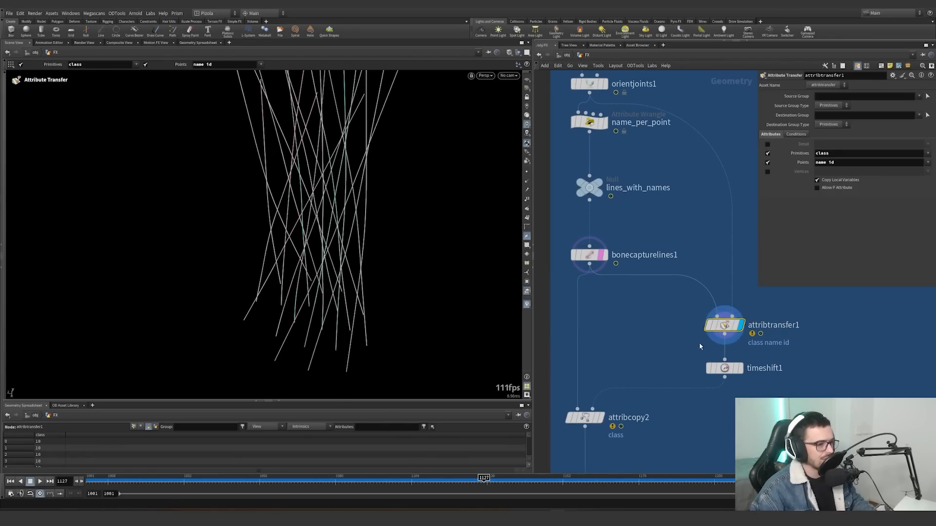
Filter the Geometry Spreadsheet to the attributes class name id and show the point attributes of attribtransfer1
click(372, 427)
text(class )
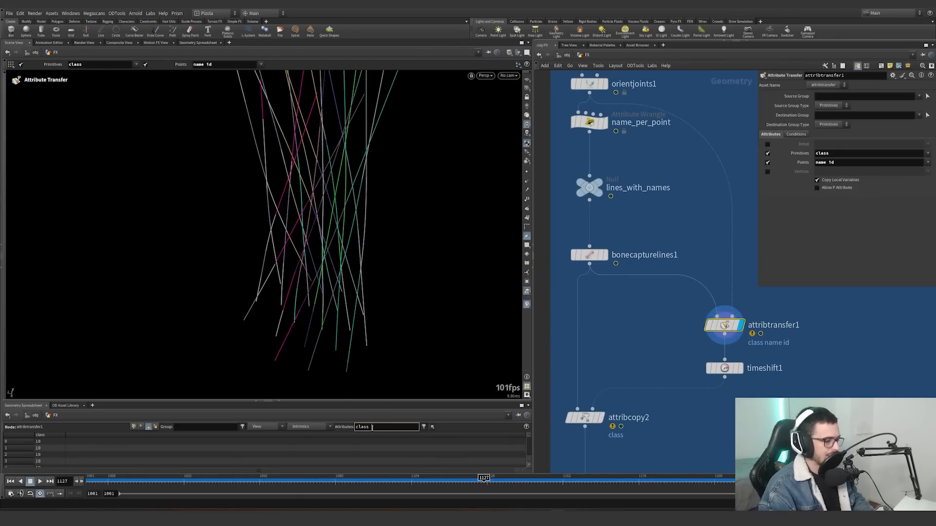
text(name id)
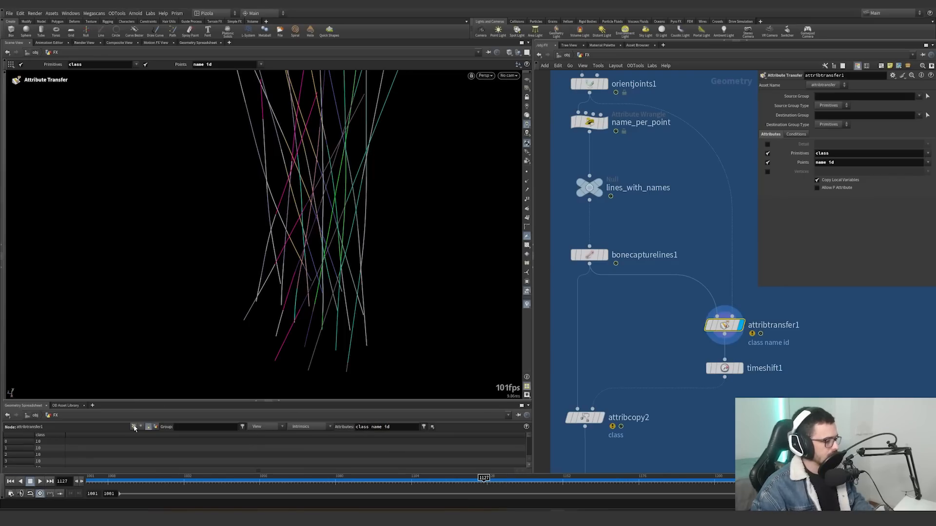
click(134, 427)
click(148, 428)
click(135, 428)
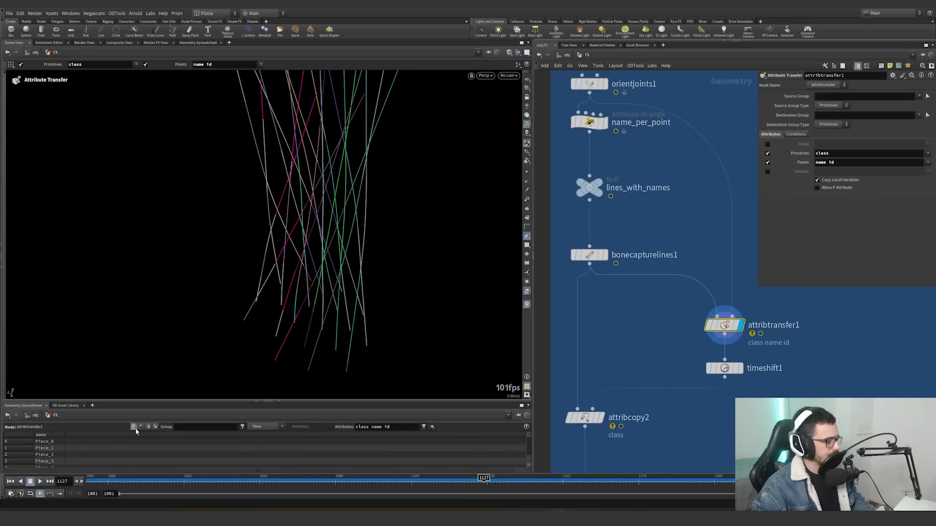
Display timeshift1 to check its frozen frame, and redisplay bonecapturelines1 with all the lines in view
middle_drag(697, 363, 686, 298)
click(728, 303)
click(712, 303)
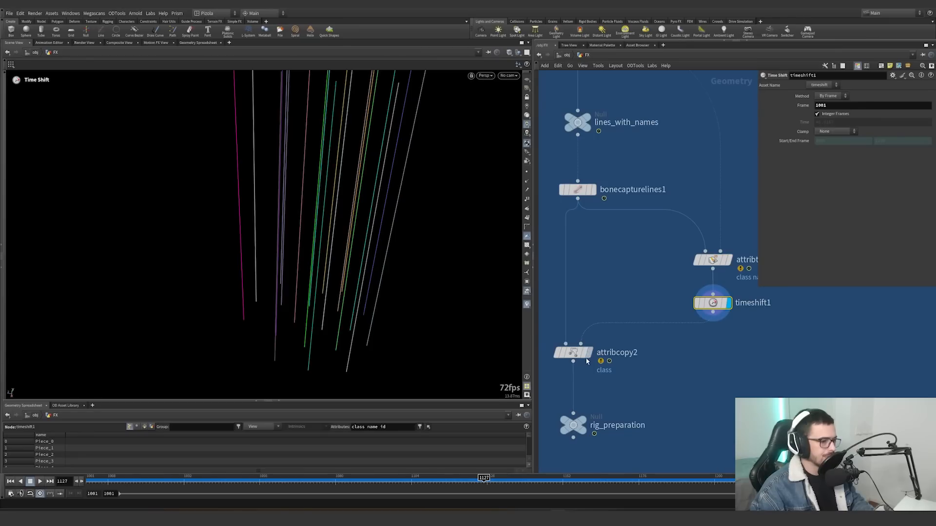
click(591, 189)
click(575, 190)
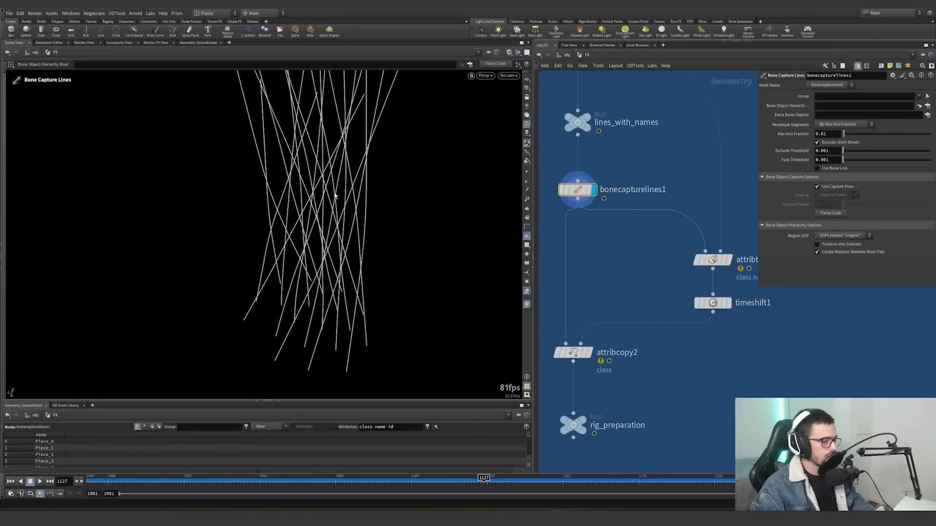
key(Escape)
drag(373, 183, 343, 257)
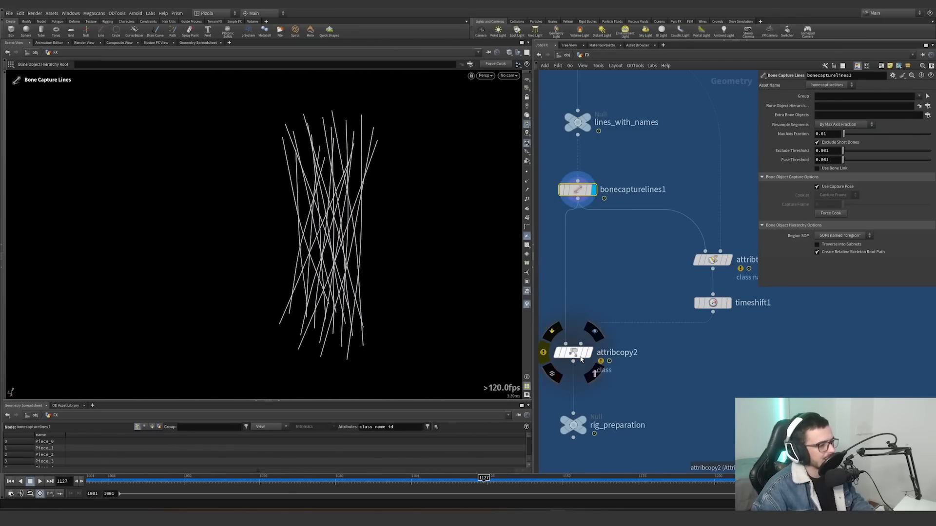
Display attribcopy2, review its copied class attribute, and look over its place in the rig preparation chain
click(589, 355)
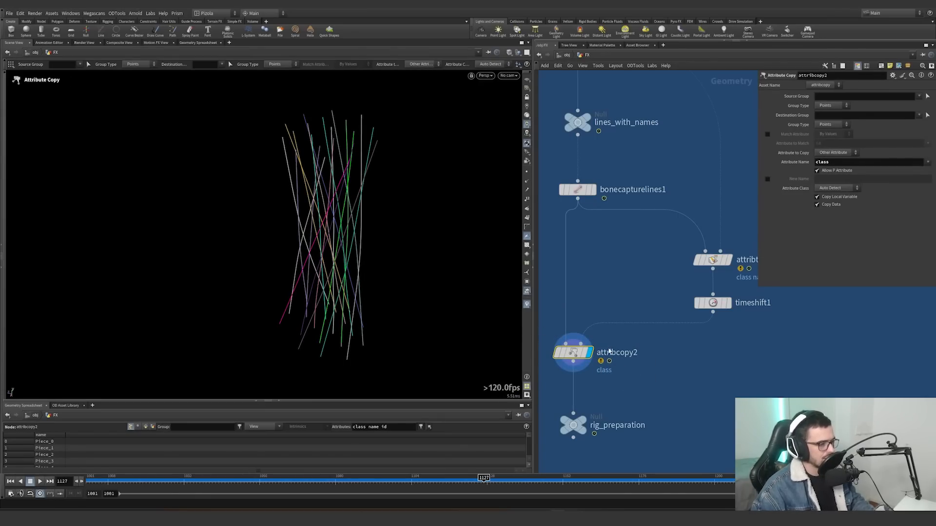
scroll(694, 335, down, 5)
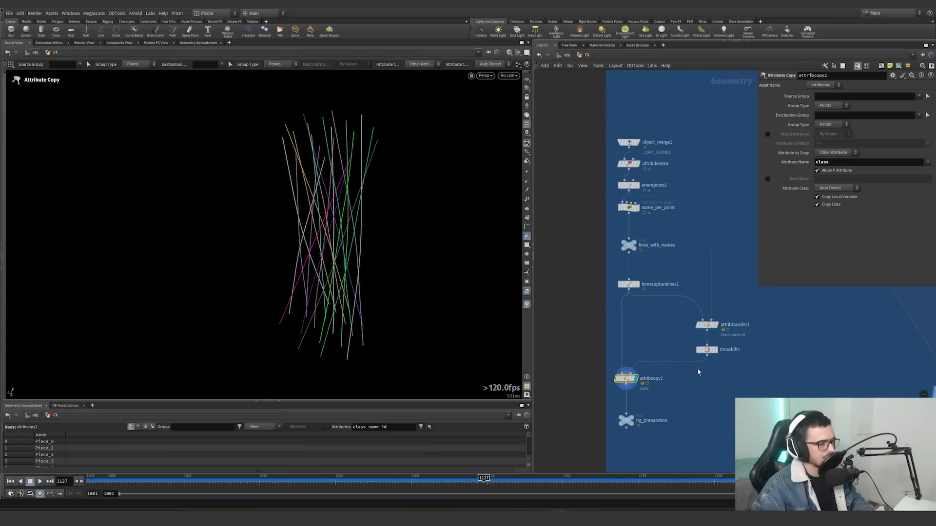
scroll(655, 176, up, 4)
scroll(667, 303, down, 5)
scroll(672, 360, up, 3)
middle_drag(673, 359, 678, 311)
scroll(613, 309, up, 2)
drag(648, 317, 576, 272)
scroll(623, 309, up, 1)
Add a Connectivity node beside attribcopy2, connect it to attribcopy2's output, and display it
key(Tab)
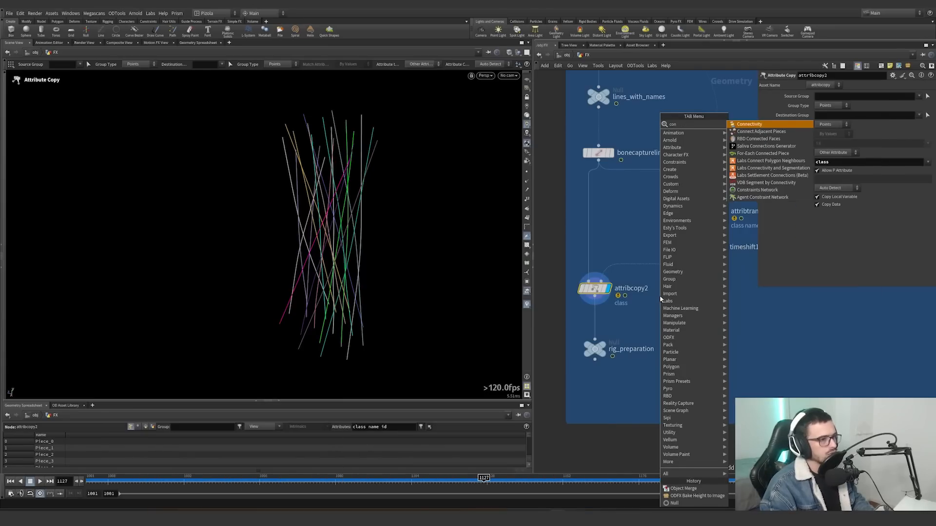
key(Escape)
click(673, 297)
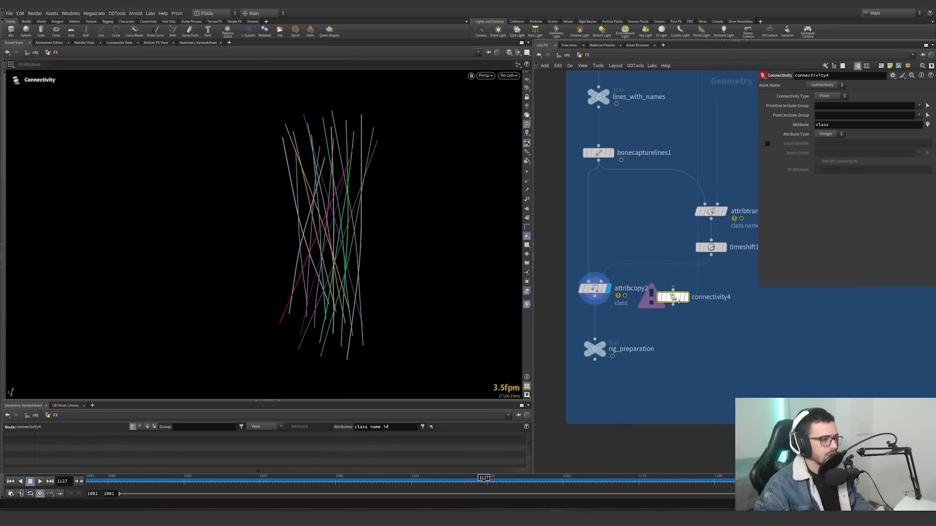
drag(667, 290, 595, 296)
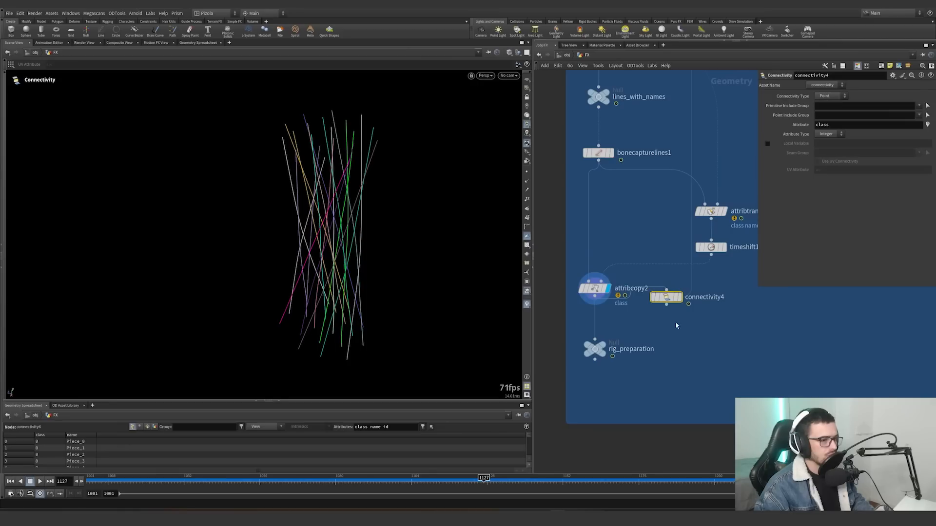
click(670, 300)
drag(669, 300, 665, 316)
middle_drag(716, 295, 697, 320)
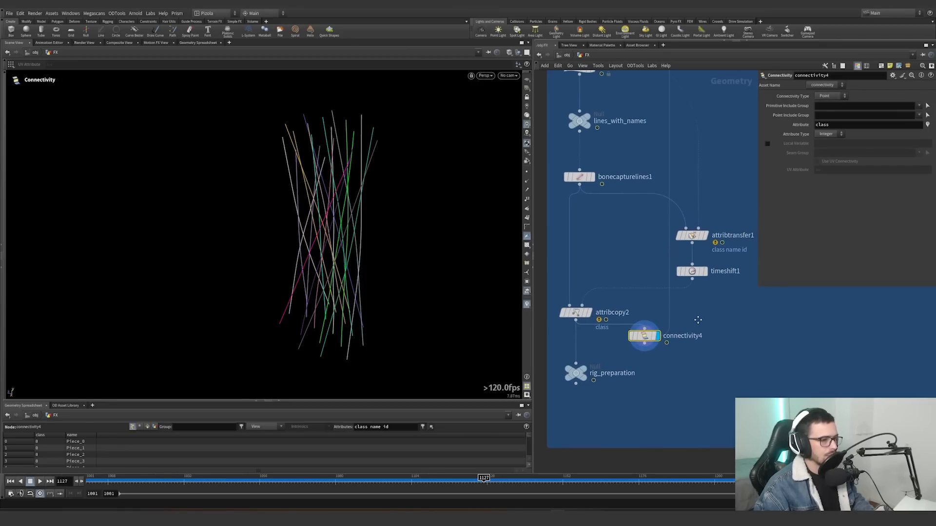
Try inserting connectivity4 between bonecapturelines1 and attribcopy2 with attribcopy2 bypassed, and undo these changes
drag(643, 338, 576, 261)
click(551, 314)
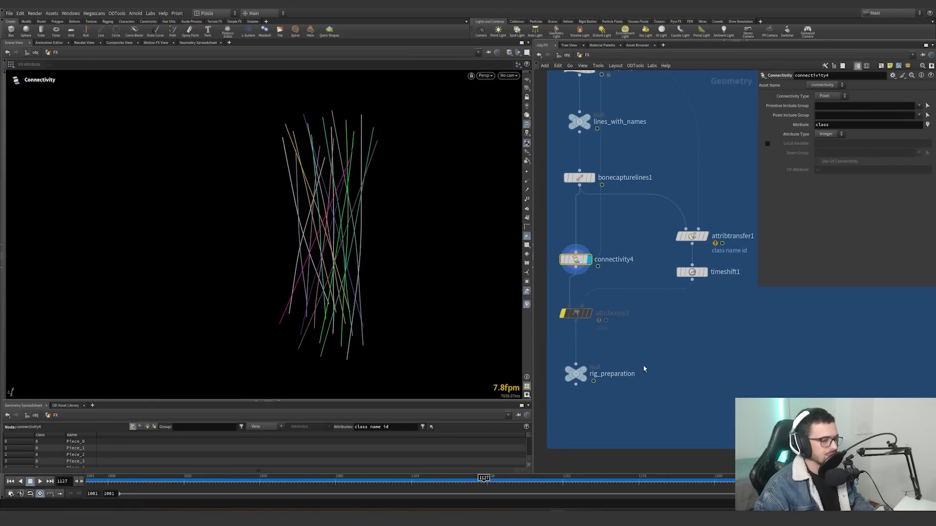
key(ctrl+z)
key(ctrl+z)
key(ctrl+z)
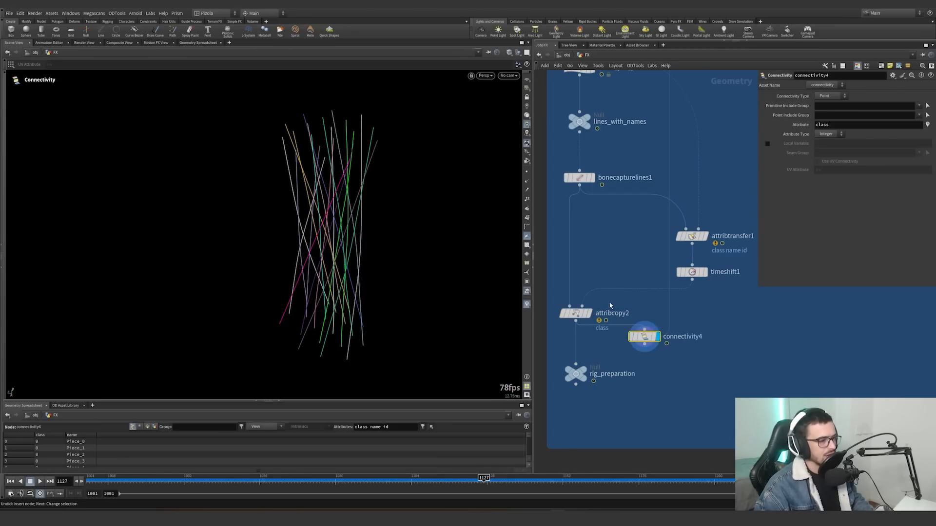
Delete connectivity4, display attribcopy2 again, and select attribtransfer1, timeshift1 and attribcopy2 together
key(Delete)
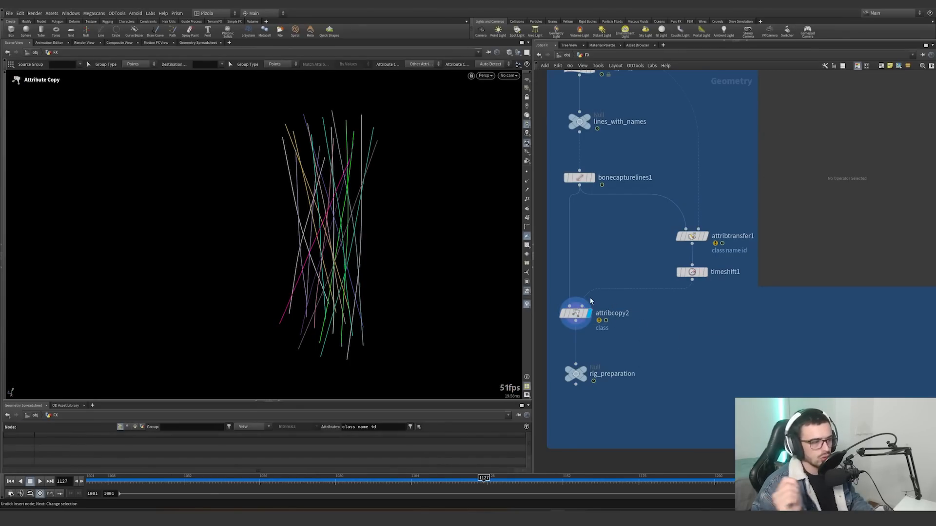
drag(733, 324, 577, 314)
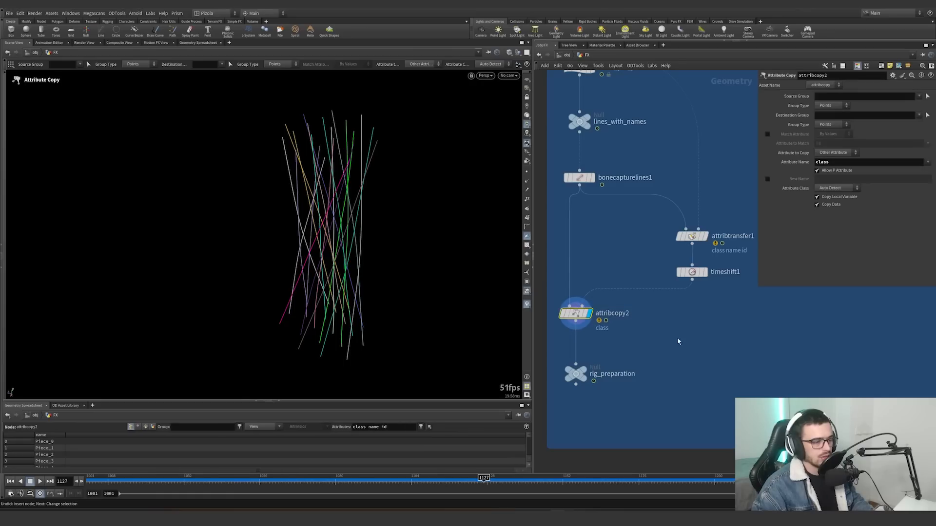
scroll(678, 339, down, 4)
middle_drag(681, 340, 647, 320)
scroll(646, 336, down, 1)
scroll(647, 336, up, 2)
drag(673, 324, 590, 268)
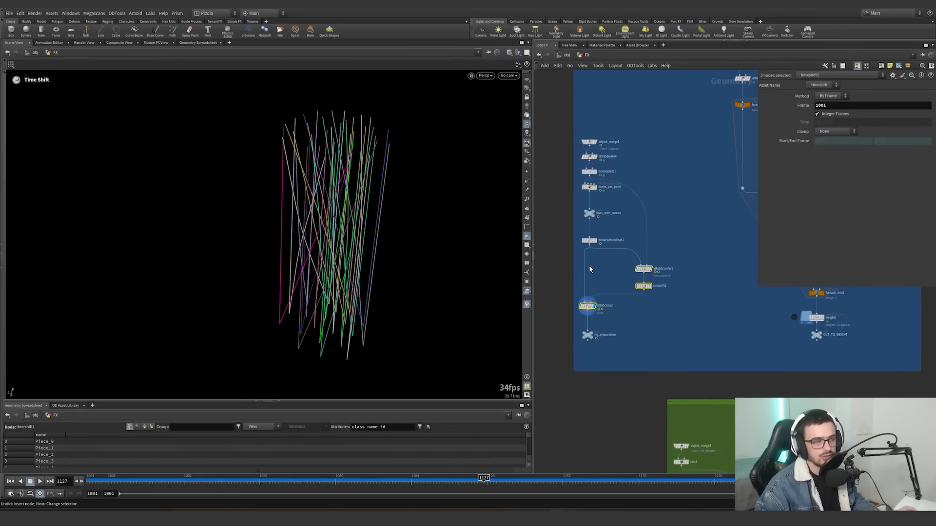
Look over the capture network beside the rig preparation chain, and display the rig_preparation null
scroll(675, 319, down, 3)
middle_drag(743, 353, 686, 357)
scroll(621, 129, up, 6)
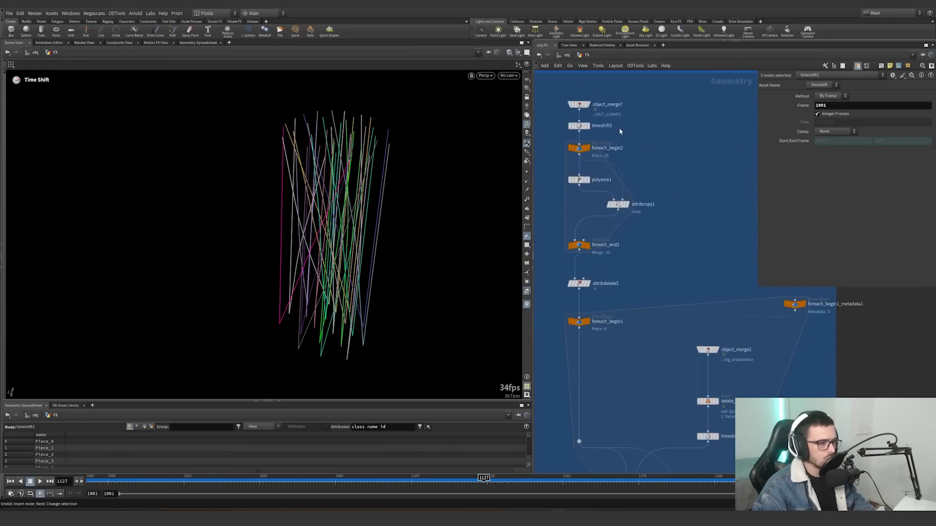
middle_drag(645, 117, 702, 171)
scroll(641, 173, down, 4)
middle_drag(546, 402, 641, 246)
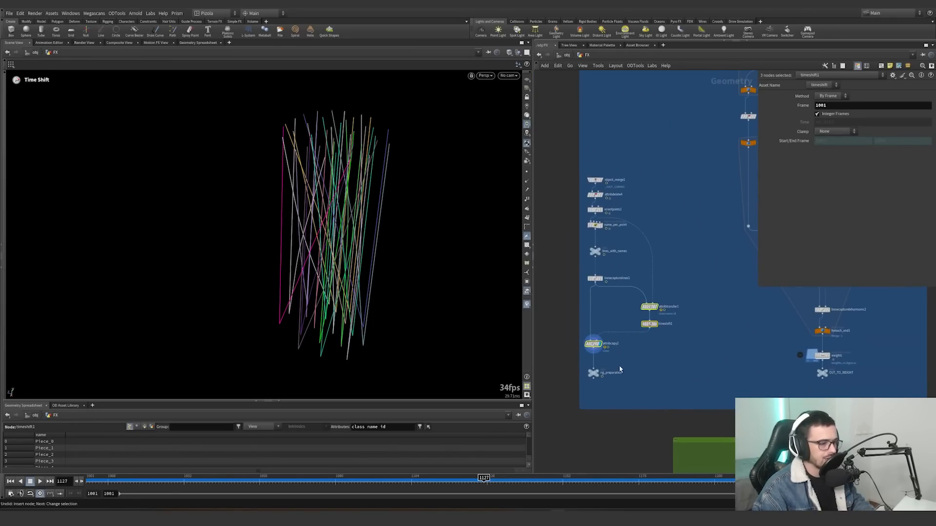
click(598, 374)
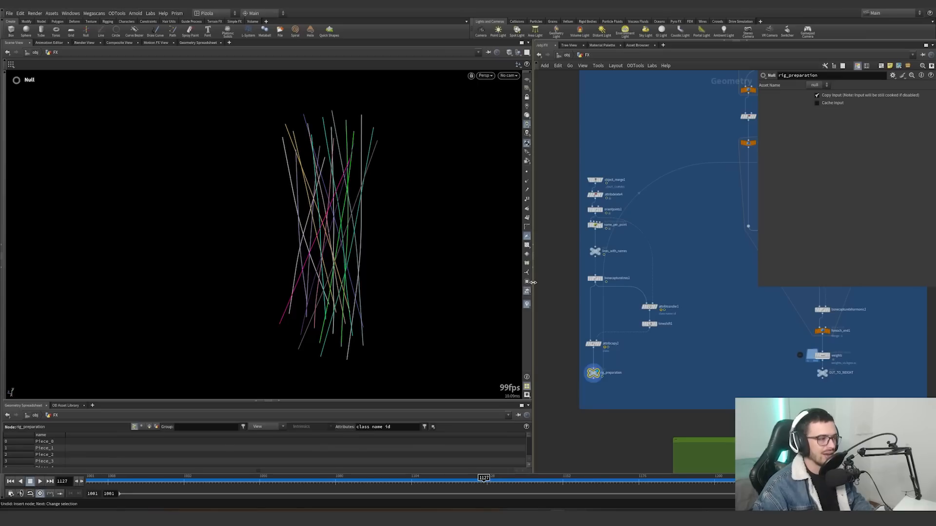
drag(532, 282, 531, 282)
Display object_merge7 with the incoming OUT_CURVES, and display timeshift3 to check the curves frozen at frame 1001
scroll(610, 254, down, 2)
middle_drag(689, 112, 647, 226)
scroll(648, 226, up, 5)
middle_drag(708, 200, 674, 272)
scroll(638, 205, up, 1)
click(633, 201)
scroll(659, 330, down, 2)
scroll(641, 288, up, 4)
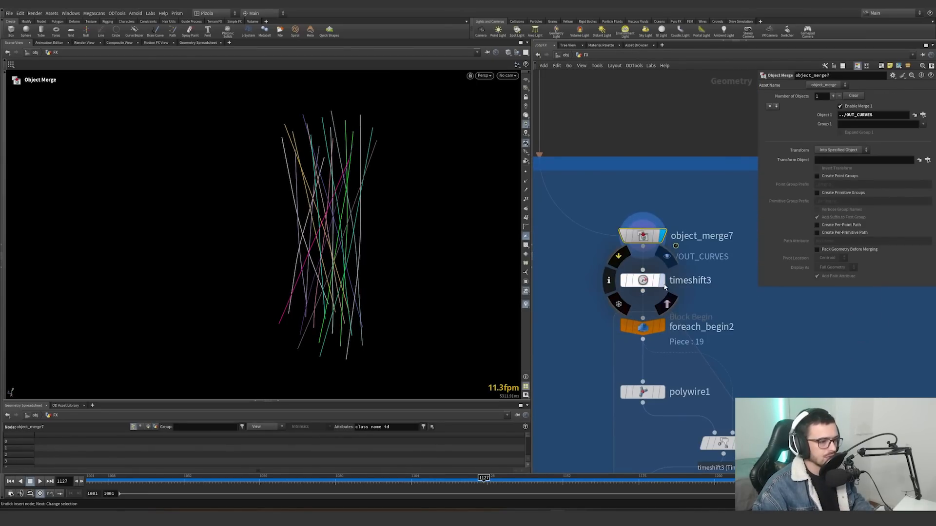
click(662, 282)
drag(696, 290, 607, 271)
Display the foreach_end2 result and select polywire1 to review its Wire Radius expression
scroll(667, 390, down, 3)
middle_drag(668, 390, 627, 247)
scroll(627, 247, up, 2)
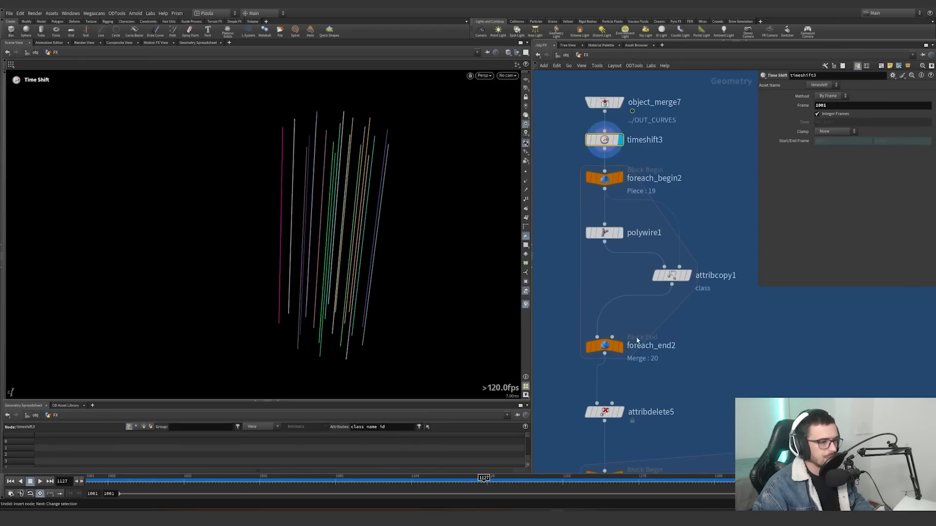
click(620, 349)
click(605, 345)
click(613, 233)
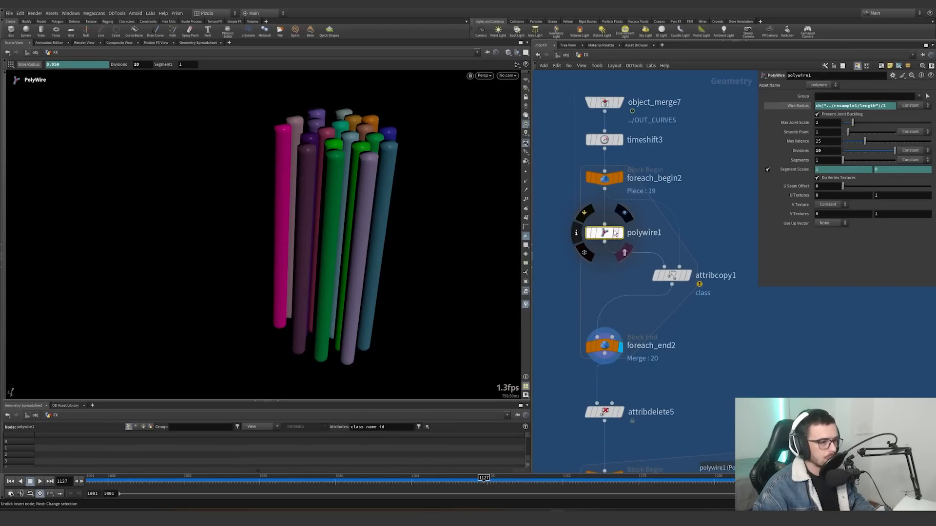
Look through the upstream networks for the resample node referenced by polywire1's Wire Radius, and return to attribcopy1
scroll(642, 232, down, 4)
middle_drag(721, 197, 717, 269)
middle_drag(742, 165, 709, 317)
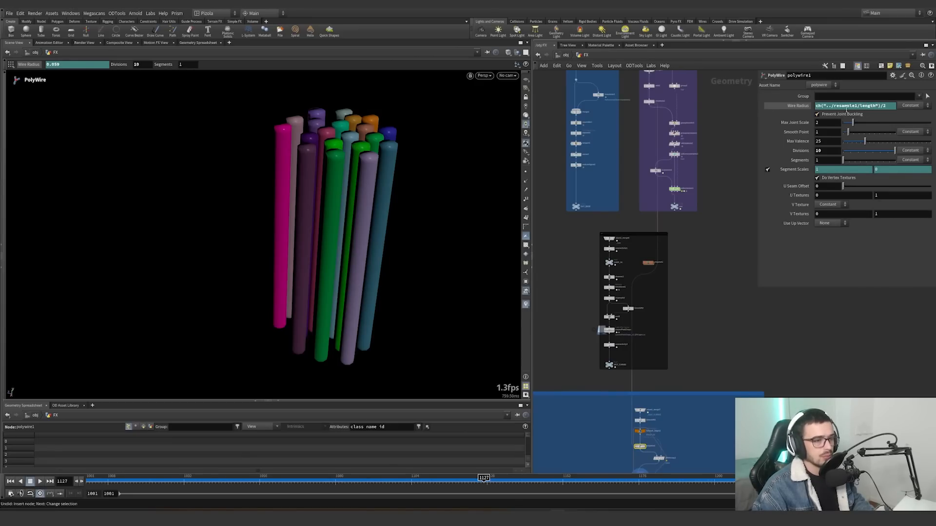
middle_drag(684, 284, 668, 204)
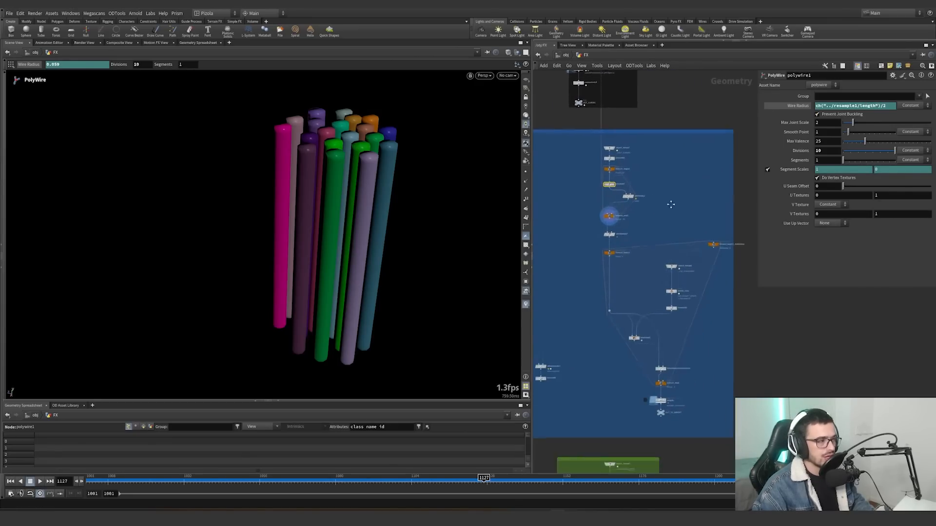
scroll(655, 339, down, 1)
middle_drag(655, 340, 647, 291)
scroll(646, 173, up, 3)
middle_drag(646, 173, 659, 349)
scroll(642, 213, down, 2)
middle_drag(642, 212, 663, 144)
scroll(624, 311, up, 4)
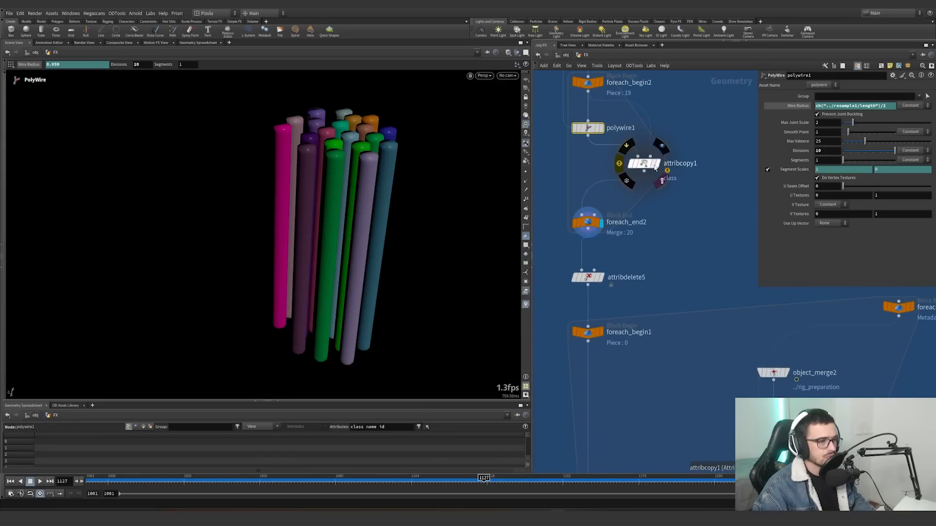
Display attribcopy1 and polywire1 in turn, and compare their primitive class attribute values
click(658, 165)
click(642, 163)
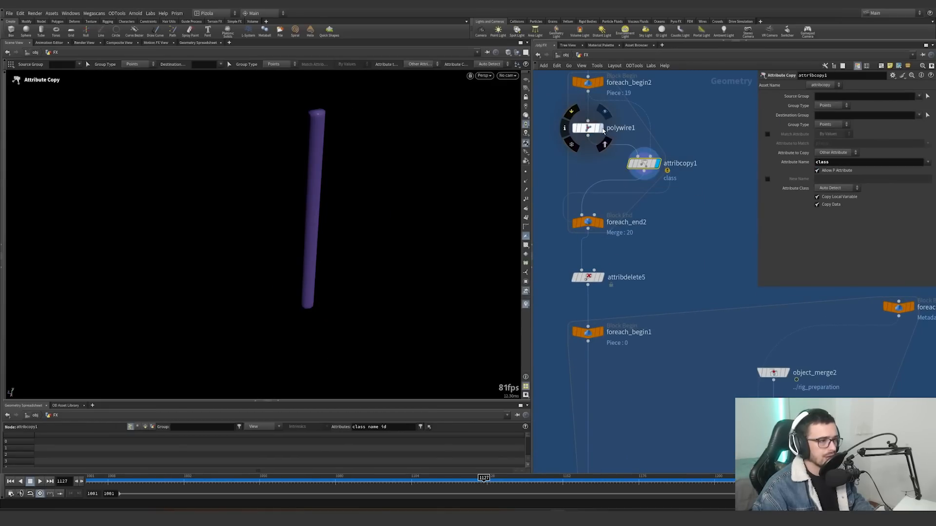
click(601, 128)
click(585, 126)
click(658, 163)
click(643, 164)
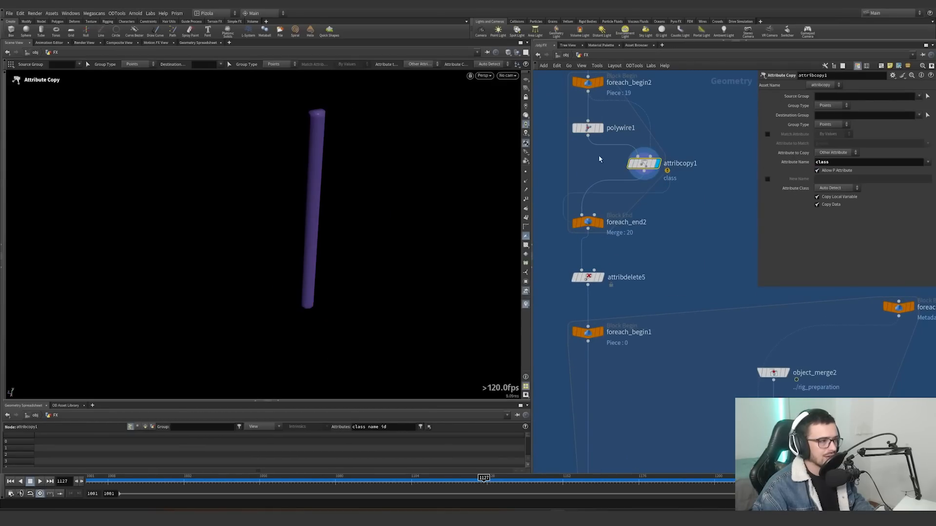
middle_drag(598, 149, 629, 214)
key(Up)
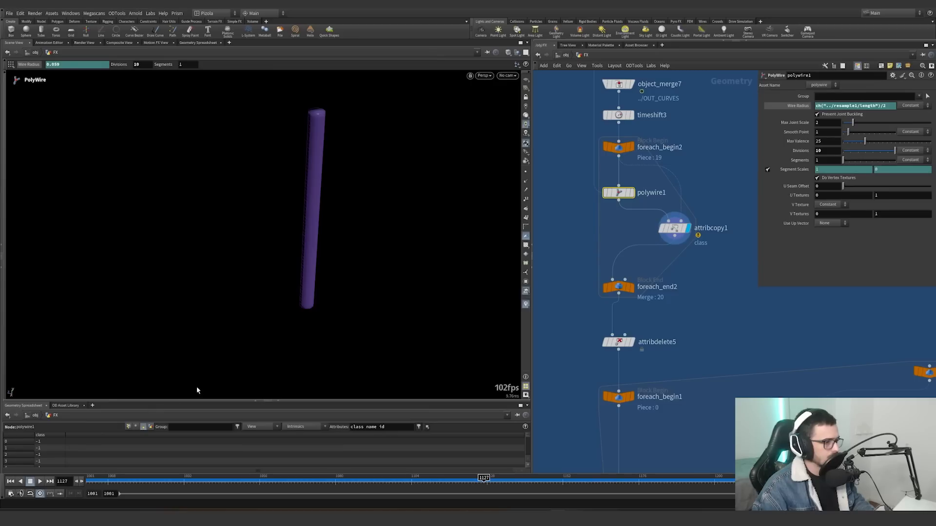
key(Down)
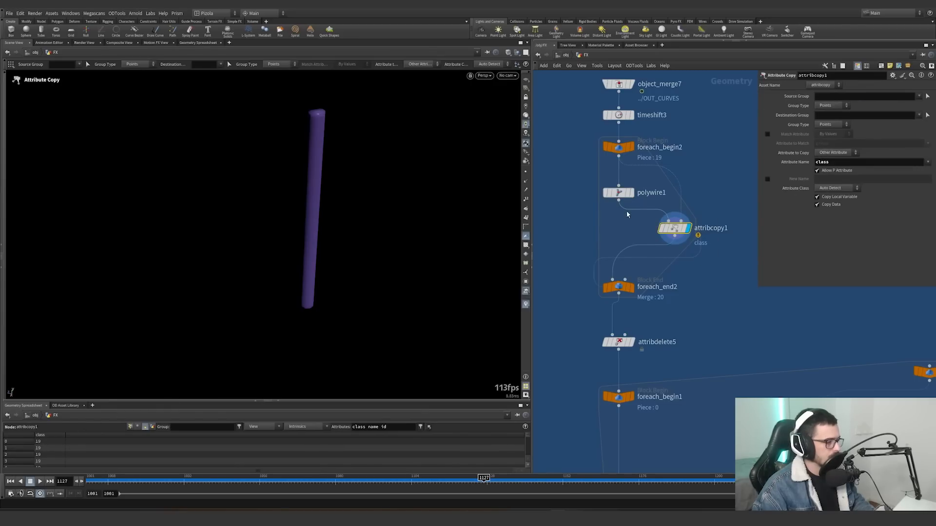
Display foreach_end2 and temporarily bypass attribcopy1 to compare the tubes with and without the copied class attribute
click(634, 291)
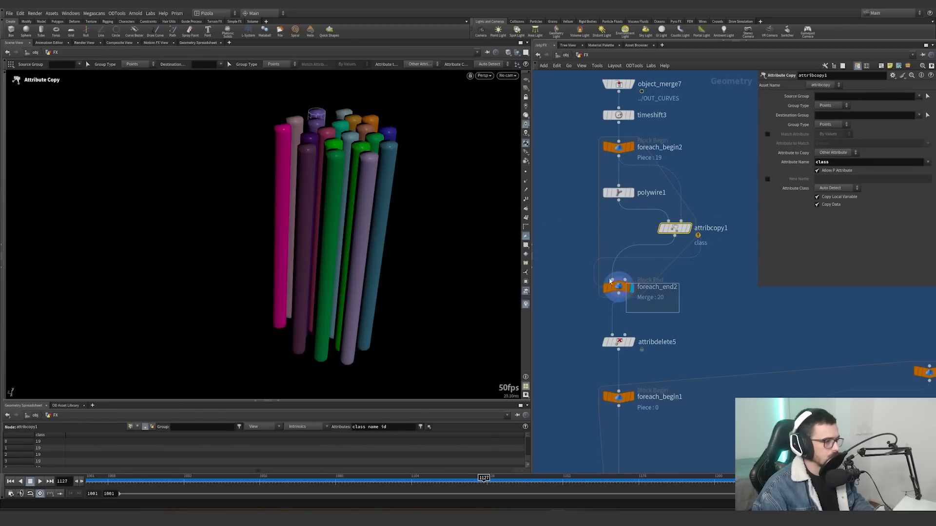
click(627, 289)
click(658, 212)
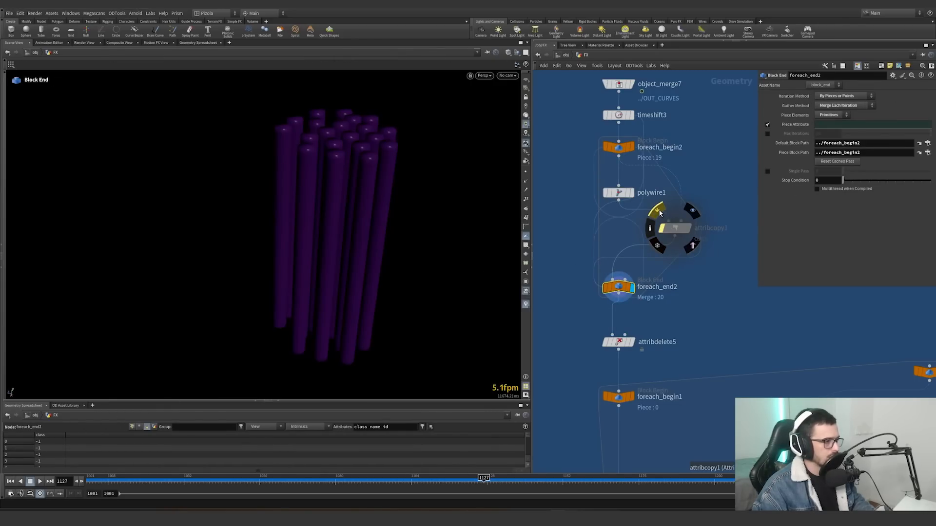
click(658, 212)
Display attribdelete5 and review which primitive attribute it keeps
middle_drag(591, 279, 565, 215)
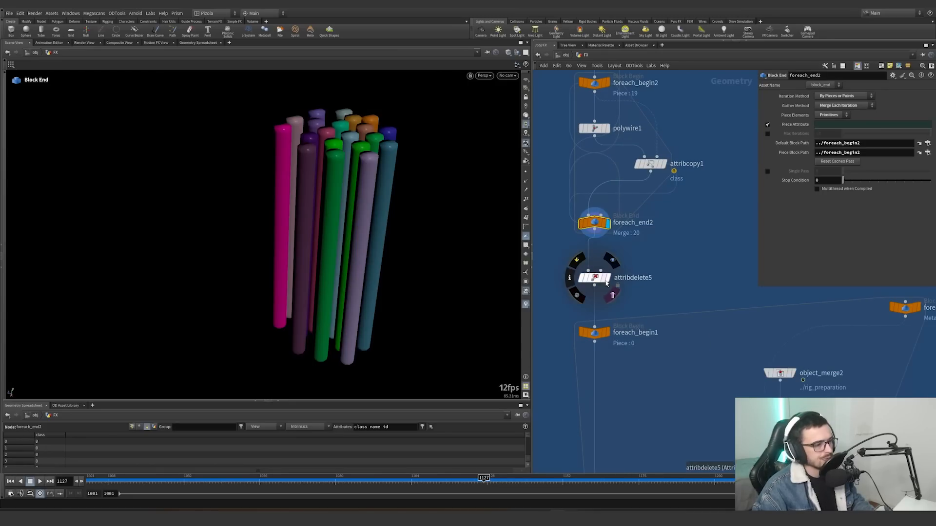
click(610, 289)
click(597, 276)
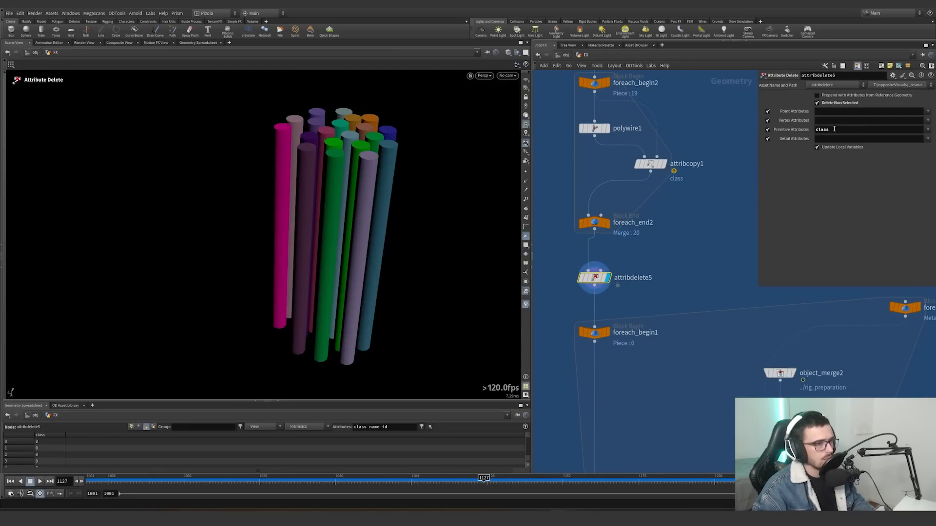
Display foreach_begin1 to view the single tube piece extracted for the loop
scroll(686, 230, down, 4)
middle_drag(681, 283, 597, 167)
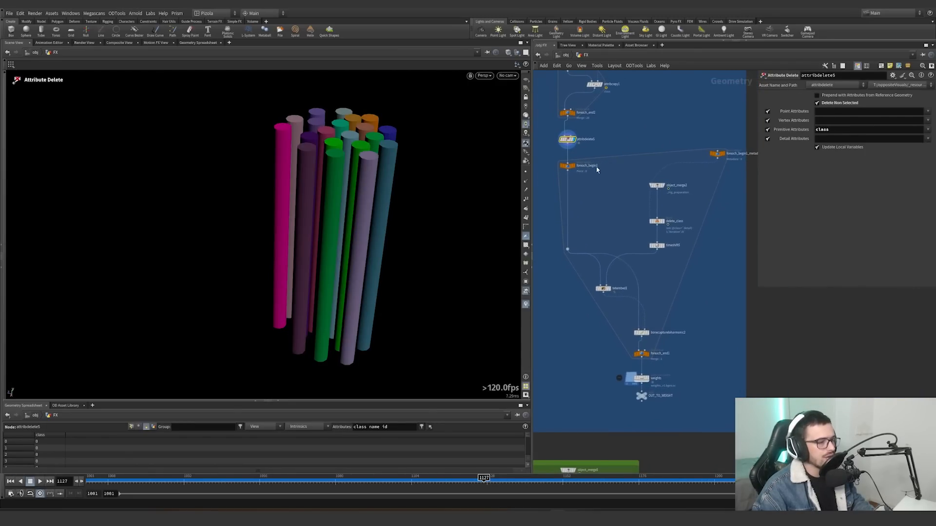
scroll(597, 170, up, 2)
click(578, 171)
click(561, 164)
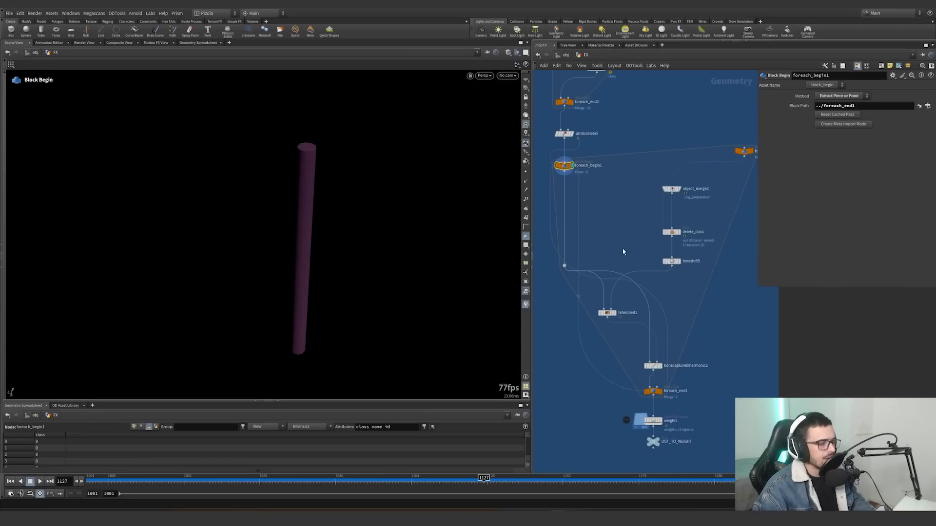
Display object_merge2 inside the capture loop, and review foreach_begin1's block settings and its metadata import option
middle_drag(623, 249, 605, 221)
scroll(611, 242, up, 1)
click(671, 158)
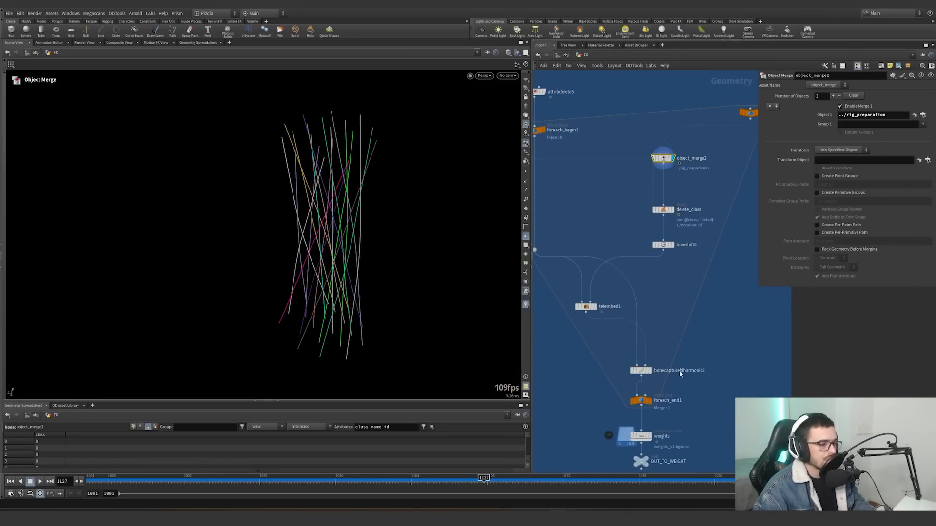
middle_drag(594, 192, 624, 246)
click(563, 185)
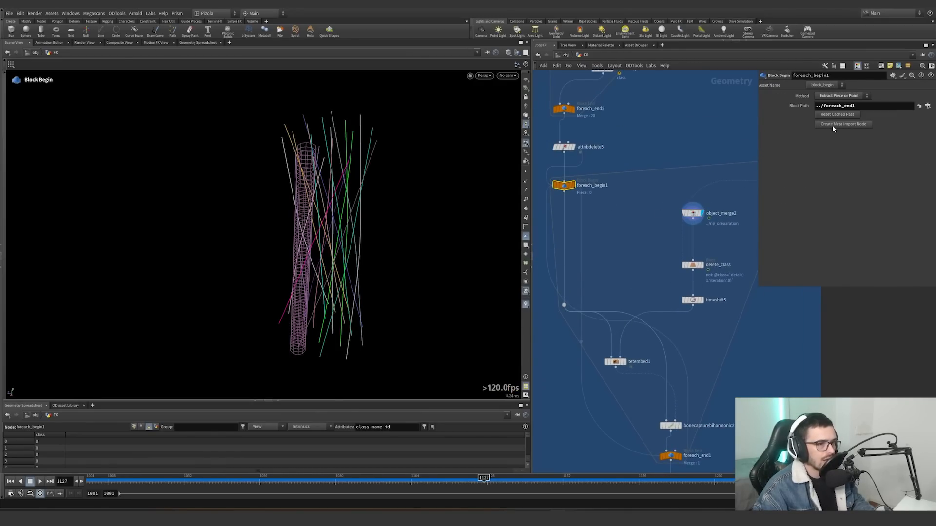
middle_drag(695, 179, 637, 180)
scroll(640, 276, up, 3)
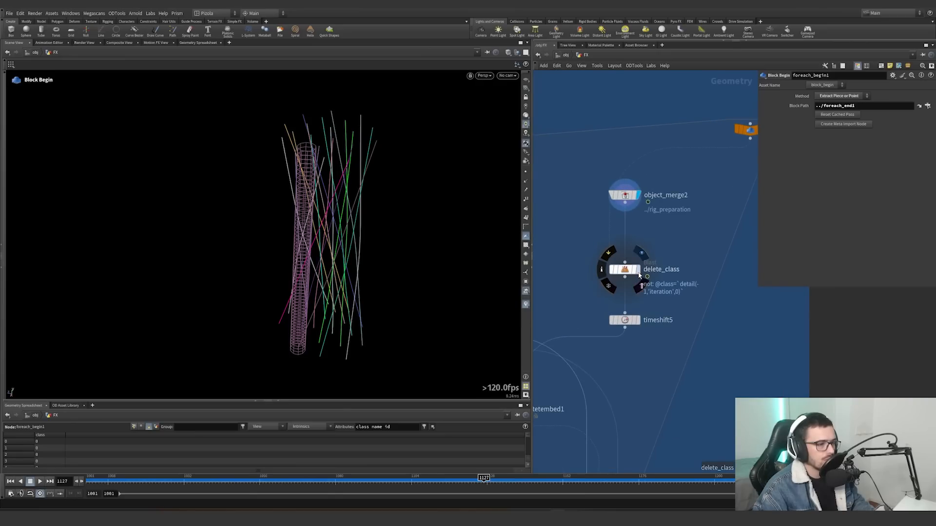
Select object_merge2 and check its rig_preparation source and its place among the loop's nodes
middle_drag(557, 243, 700, 255)
drag(647, 233, 624, 210)
middle_drag(679, 231, 586, 232)
click(676, 210)
scroll(704, 239, down, 3)
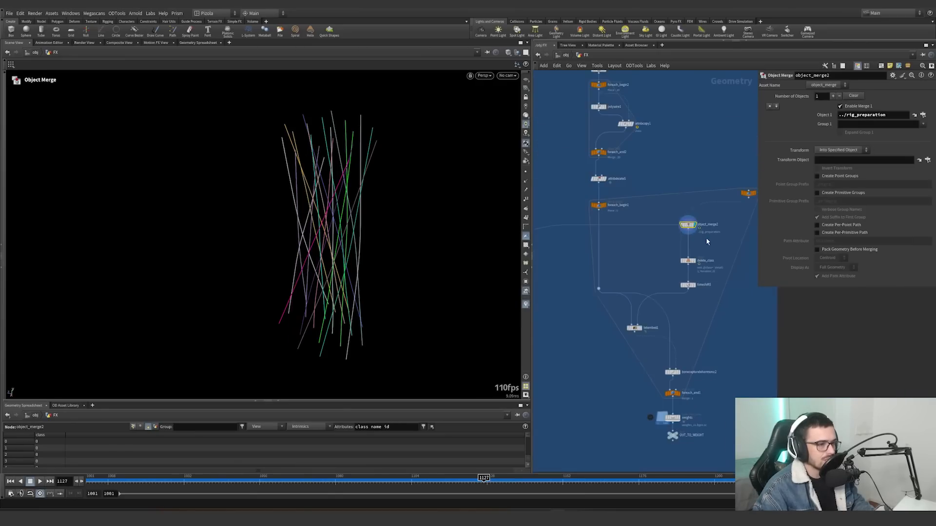
middle_drag(706, 238, 686, 243)
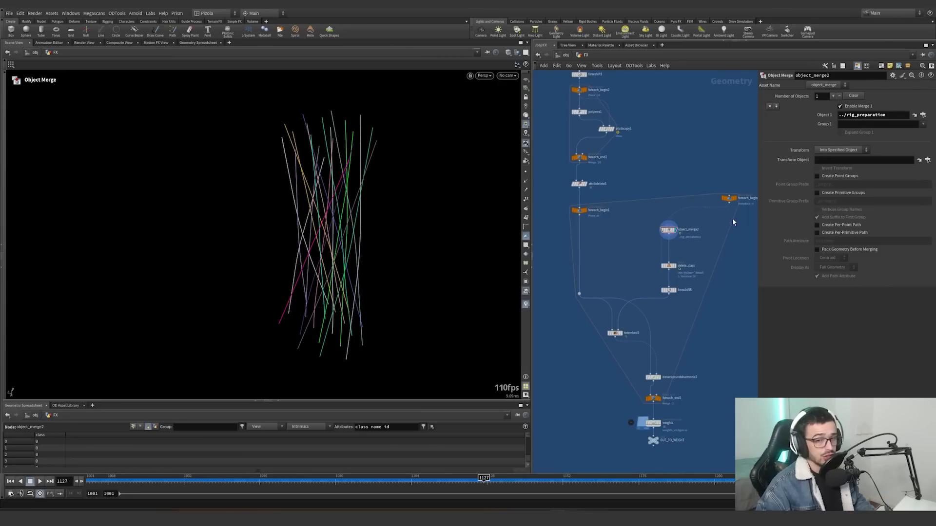
scroll(675, 263, up, 3)
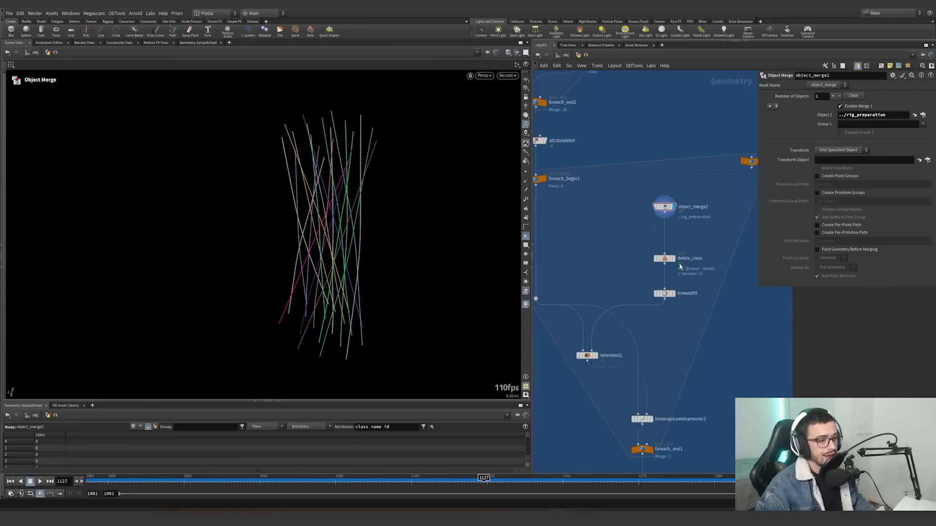
Display delete_class, and examine its iteration-based group expression, the spare input option and the foreach_begin1 metadata link
click(675, 258)
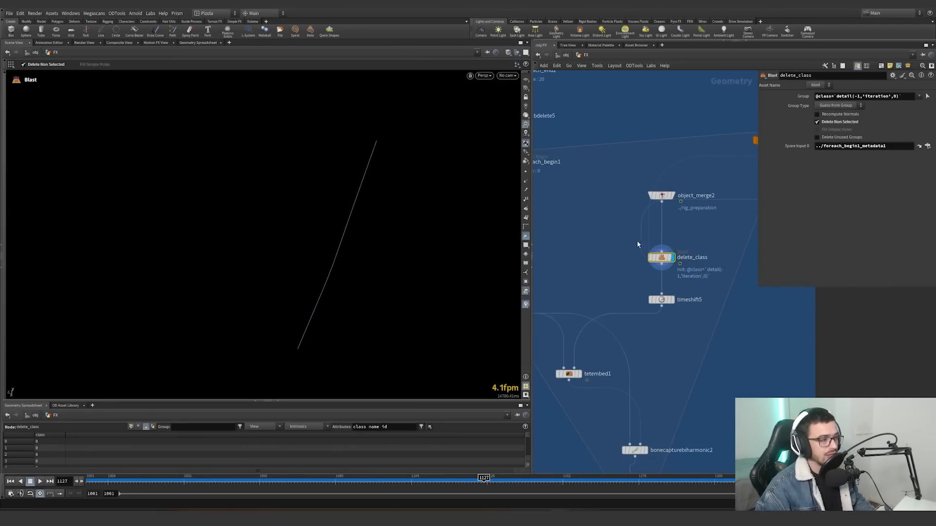
click(803, 96)
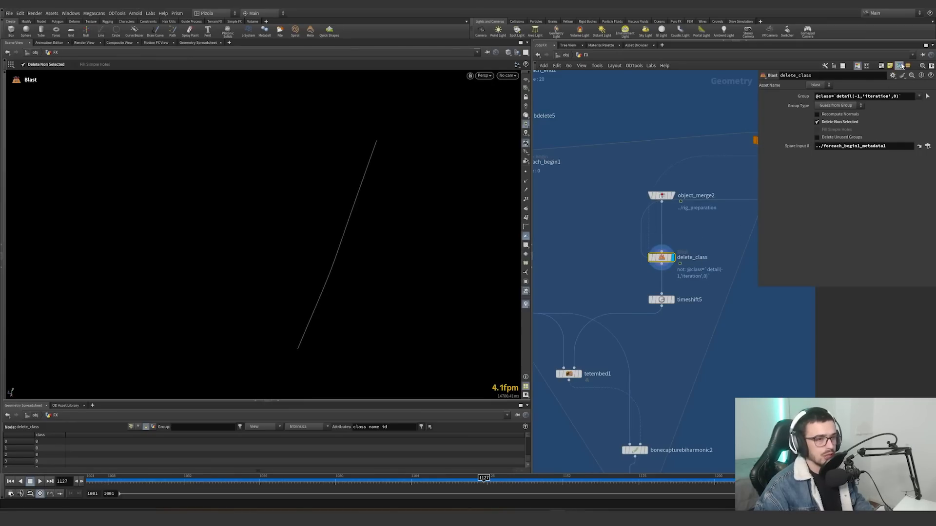
click(893, 75)
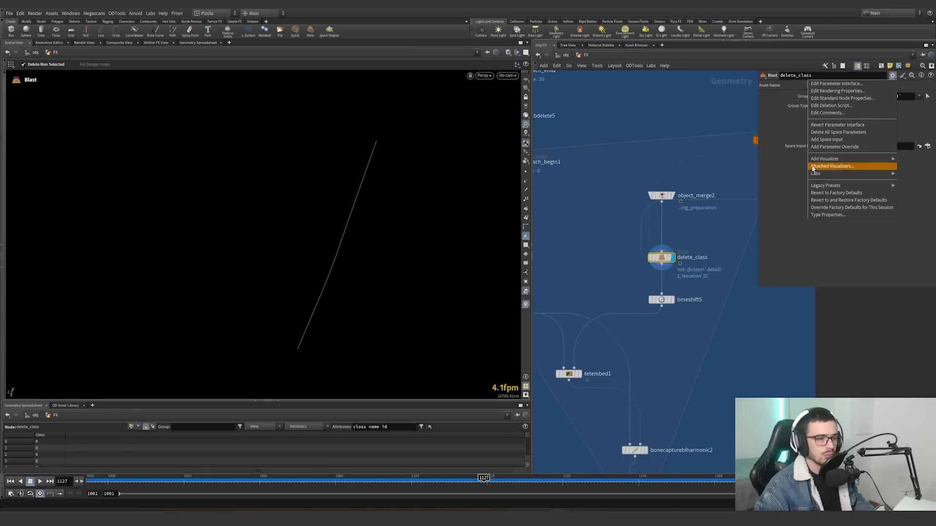
click(775, 214)
middle_drag(724, 157, 672, 159)
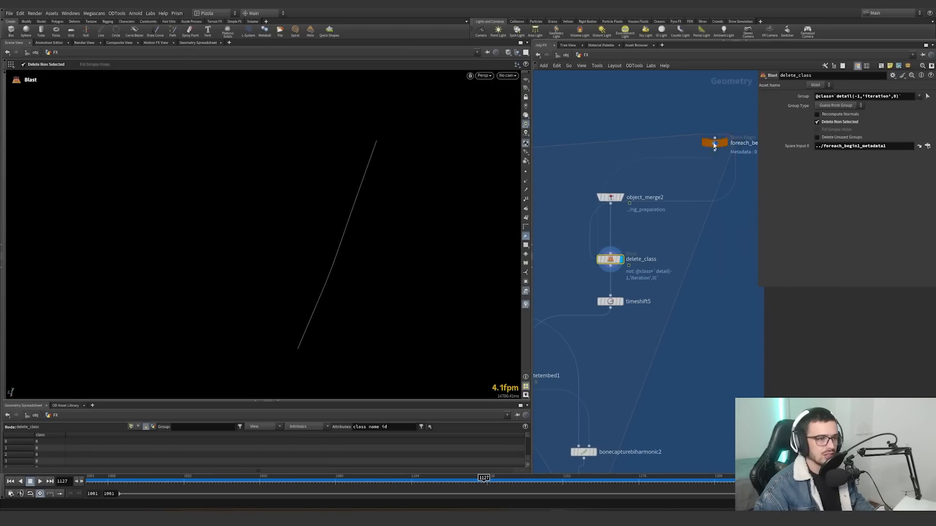
middle_drag(692, 227, 760, 221)
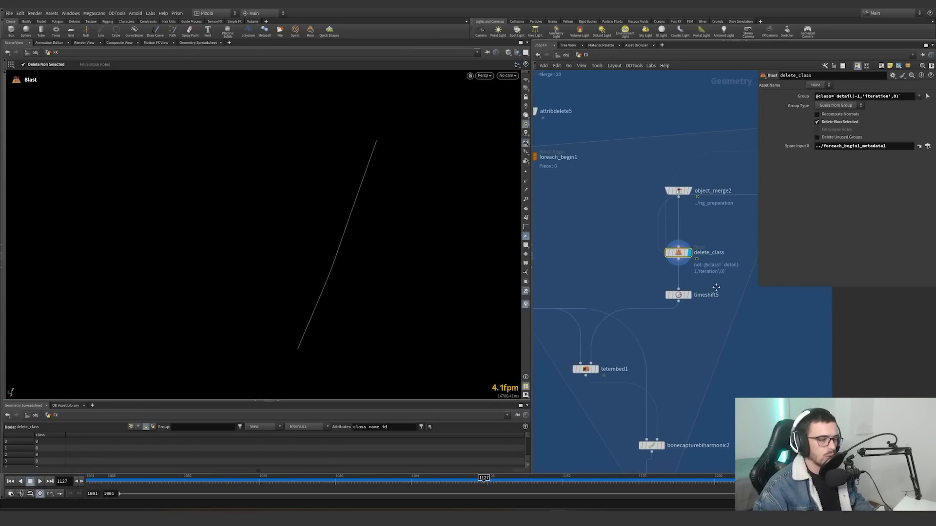
middle_drag(716, 287, 725, 292)
Display object_merge2, delete_class and timeshift5 in turn to compare the full rig with the isolated and time-frozen curve
click(699, 196)
mouse_move(650, 229)
middle_down()
mouse_move(698, 228)
mouse_move(643, 220)
middle_up()
click(715, 246)
click(715, 289)
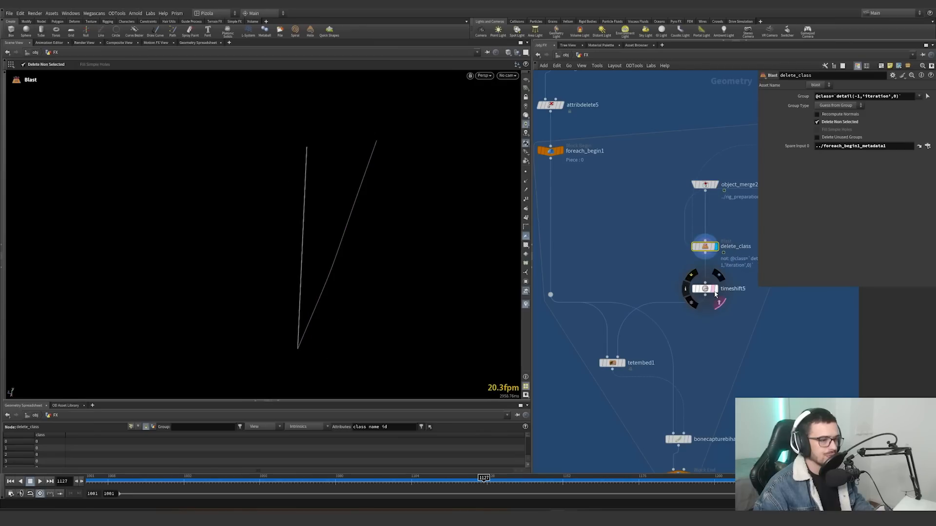
click(712, 291)
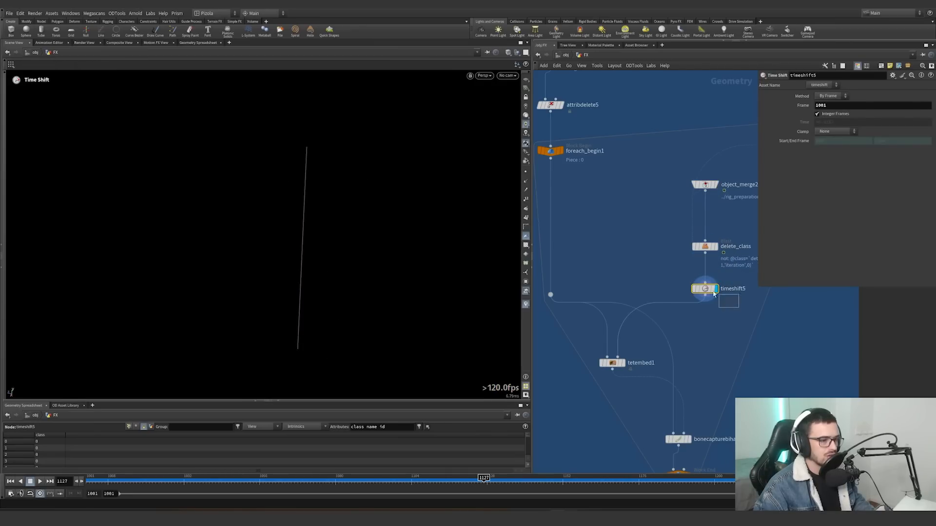
Display foreach_begin1's single tube and tetembed1's enlarged mesh in turn, and show wireframe edges over the shaded geometry
click(560, 151)
click(554, 151)
middle_drag(623, 339, 616, 318)
mouse_move(616, 346)
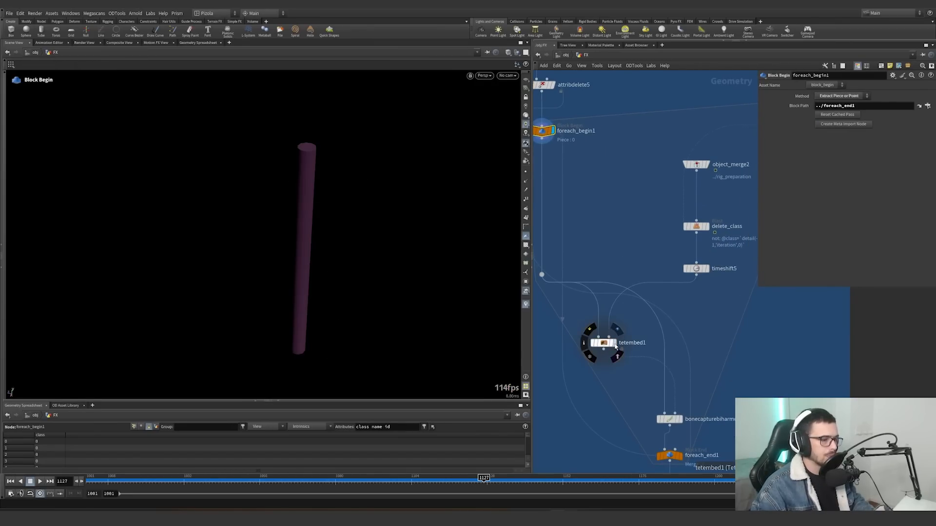
click(591, 330)
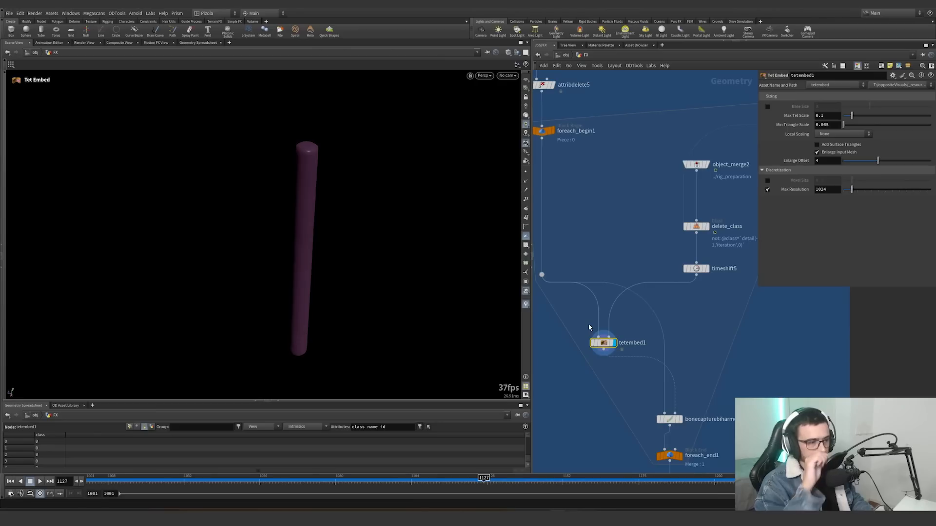
click(508, 51)
click(536, 128)
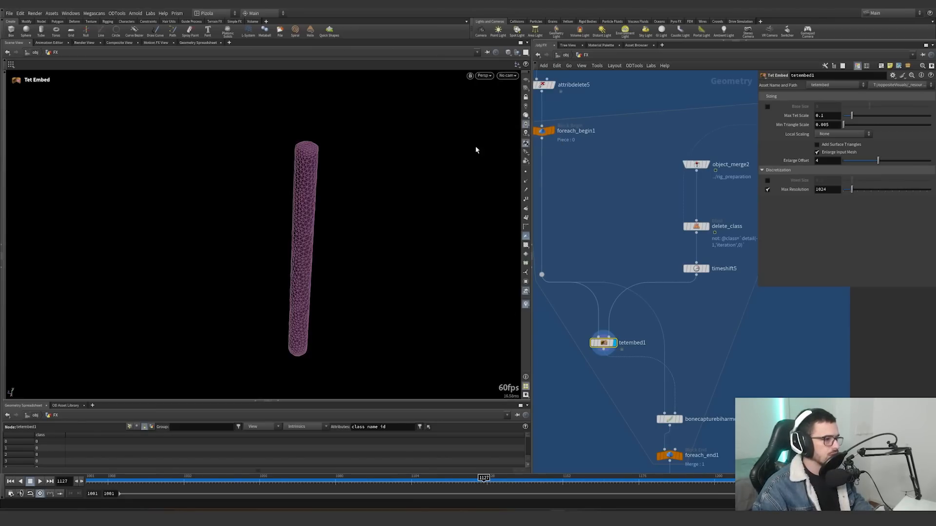
Compare tetembed1's triangulated embedding mesh with the original tube geometry from a different viewing angle
alt+drag(317, 195, 341, 175)
key(ctrl+z)
middle_drag(648, 239, 612, 186)
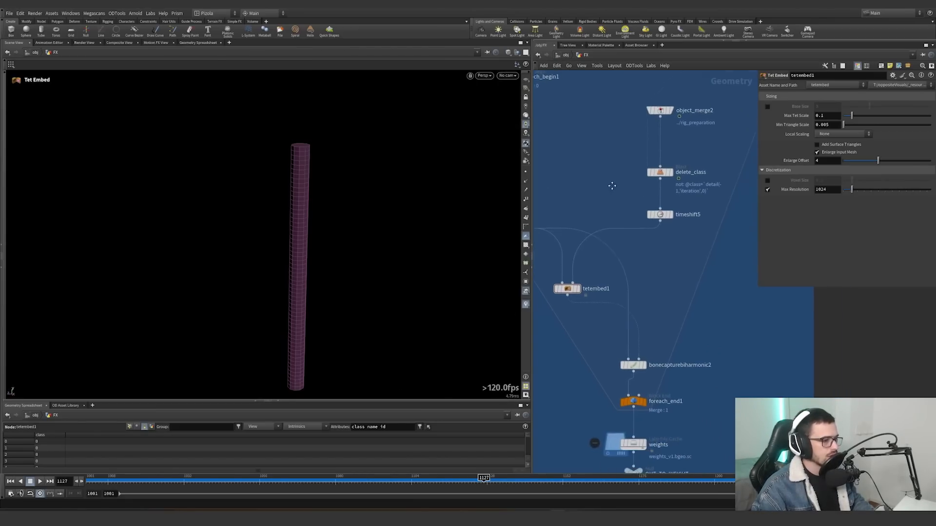
click(579, 291)
Display bonecapturebiharmonic2 without wireframe and examine the coloured capture weights along the single tube
middle_drag(694, 318, 709, 281)
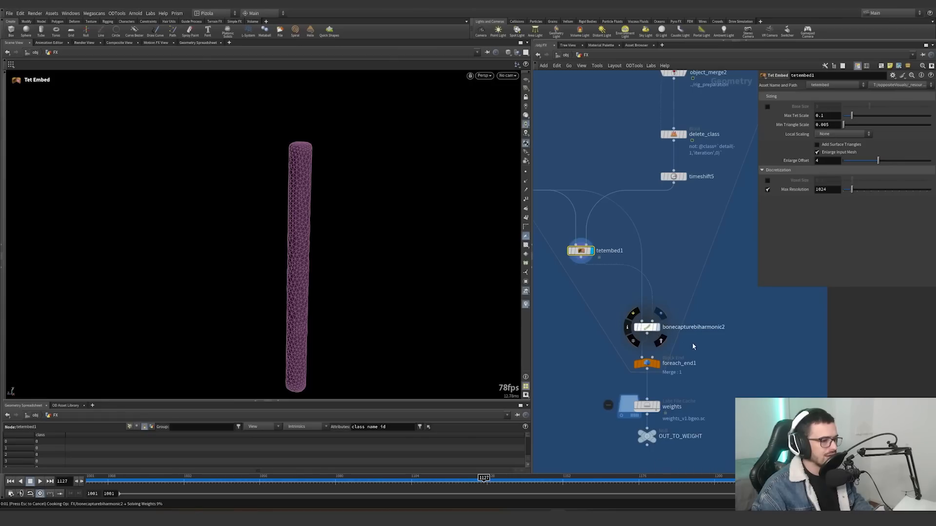
click(550, 241)
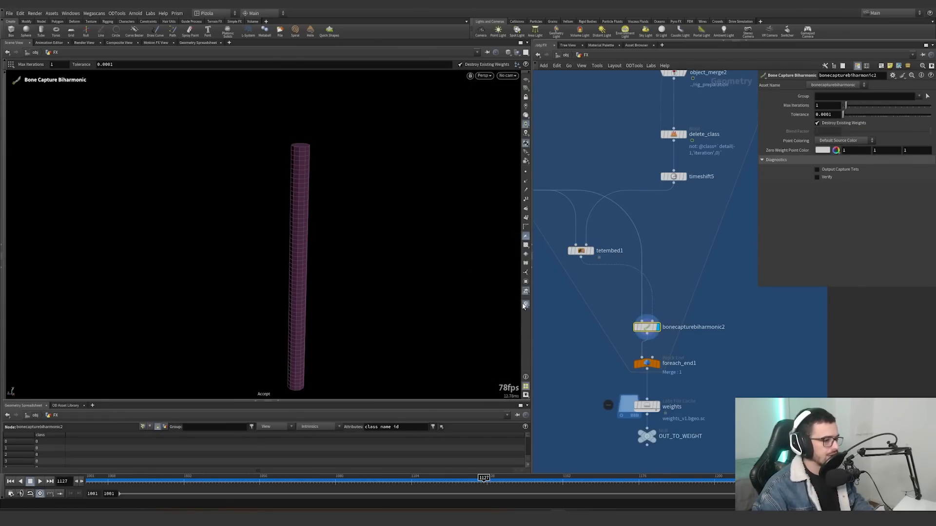
key(Escape)
drag(313, 261, 307, 282)
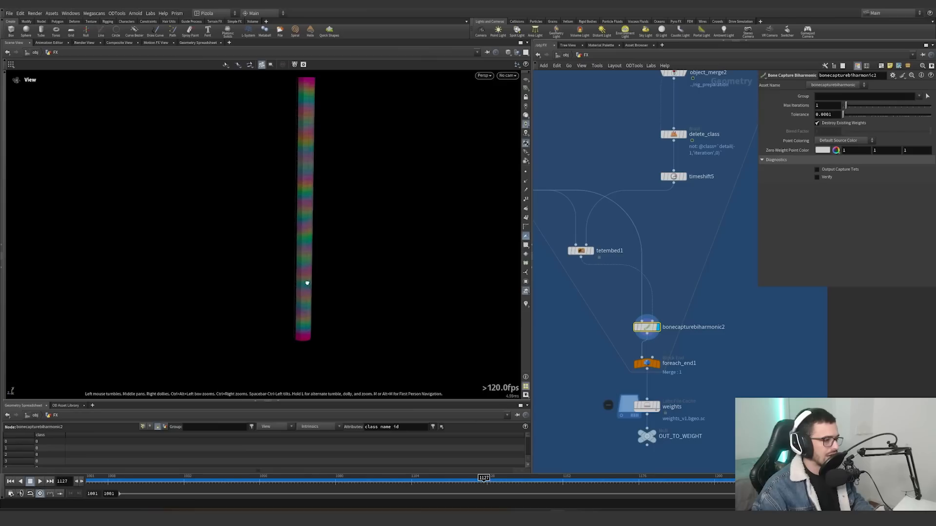
key(Return)
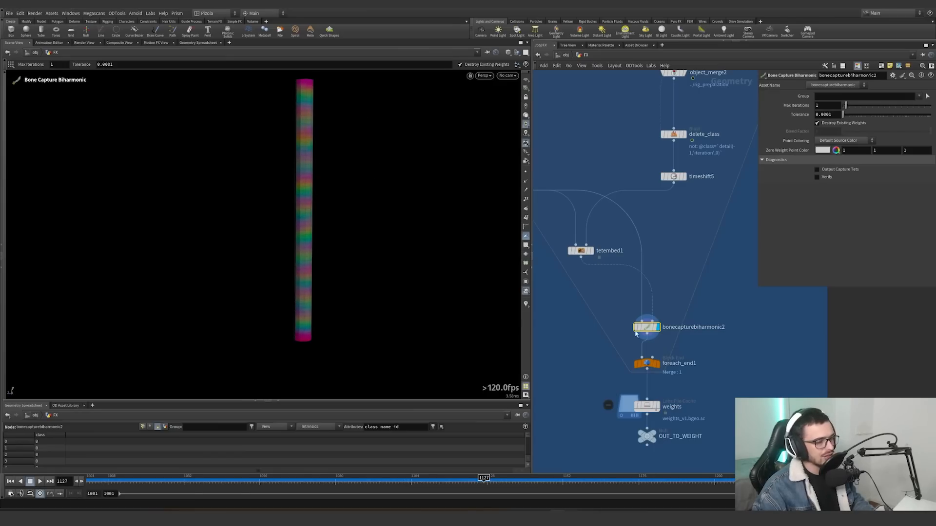
mouse_move(645, 328)
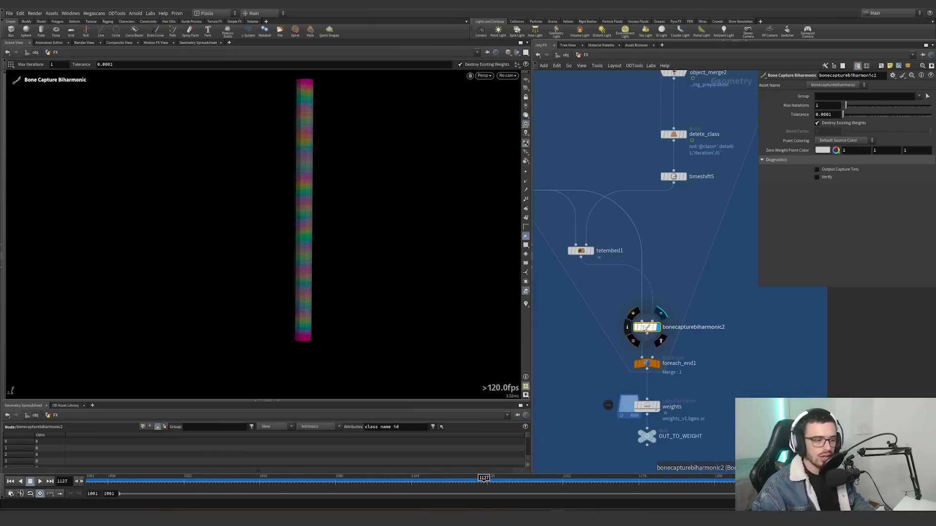
Display the weights file cache after foreach_end1 and inspect the whole bundle of captured tubes
scroll(621, 299, down, 4)
scroll(692, 337, up, 3)
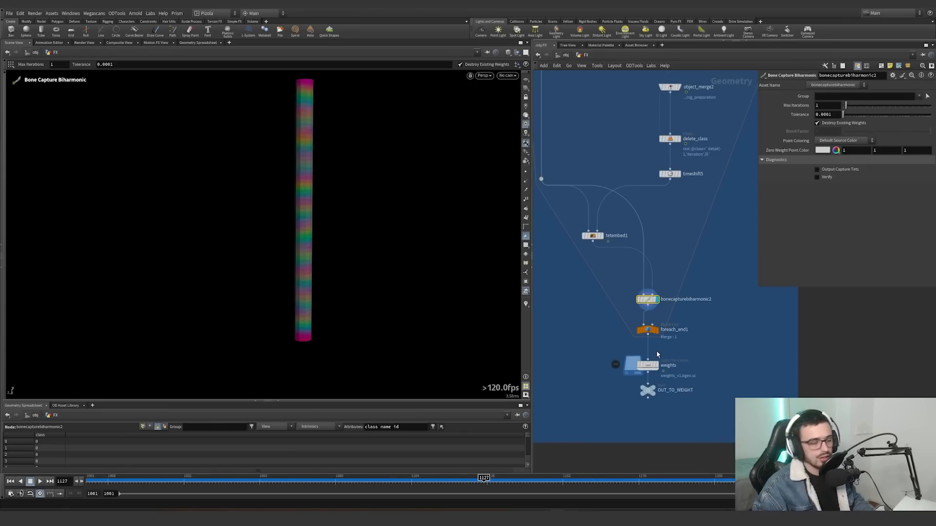
click(657, 365)
alt+drag(373, 219, 379, 179)
drag(335, 132, 378, 142)
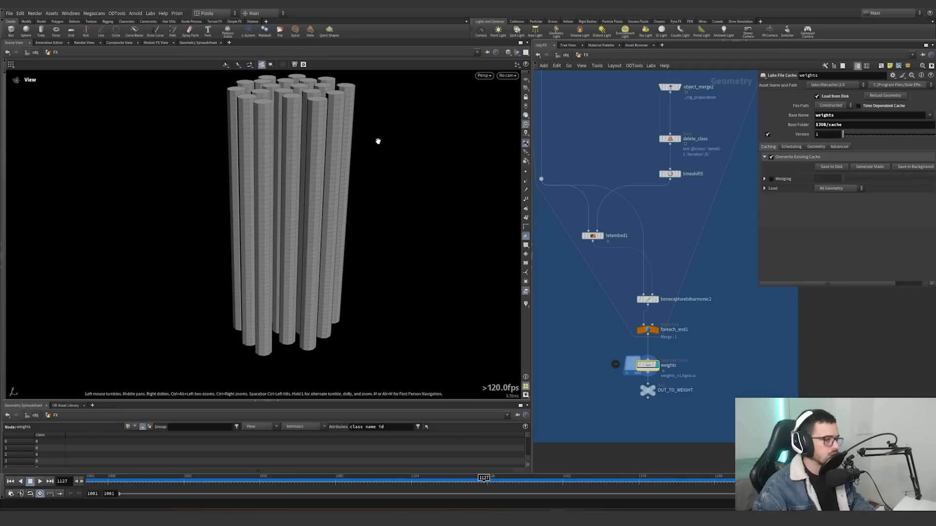
key(Return)
Select the OUT_TO_WEIGHT null below the weights cache and review its place beside the rig_preparation branch
scroll(707, 317, down, 5)
scroll(688, 299, up, 6)
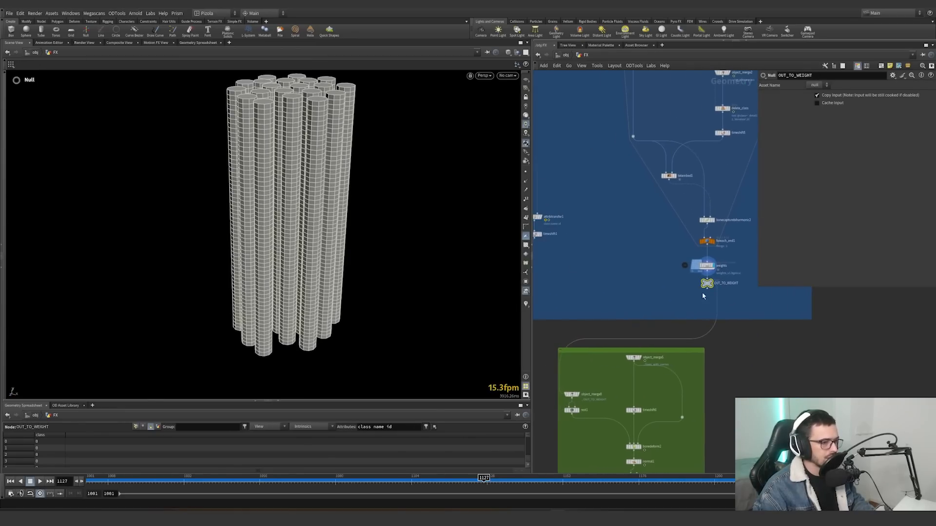
click(705, 283)
middle_drag(588, 289, 762, 318)
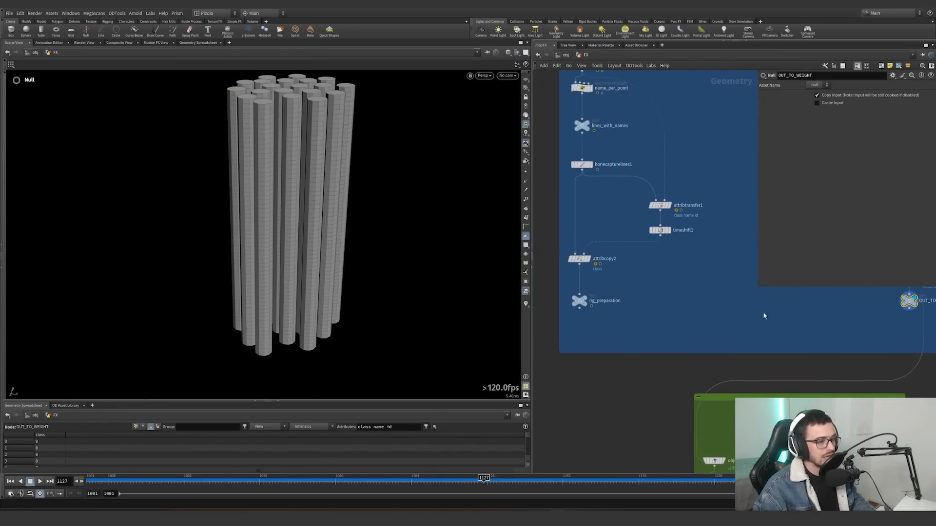
Examine the rig_preparation lines, the bonedeform2 result, and the undeformed tubes in object_merge8 and rest1
click(588, 302)
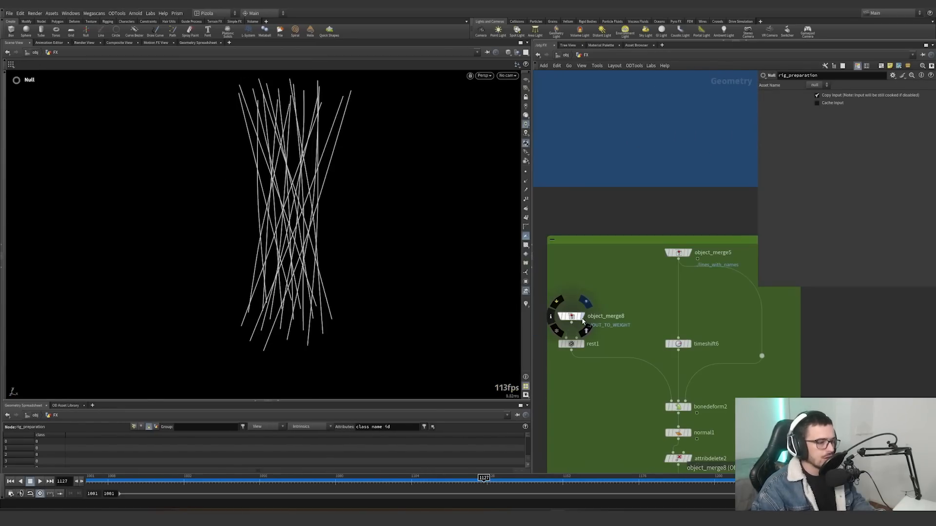
scroll(639, 308, down, 5)
scroll(641, 308, up, 3)
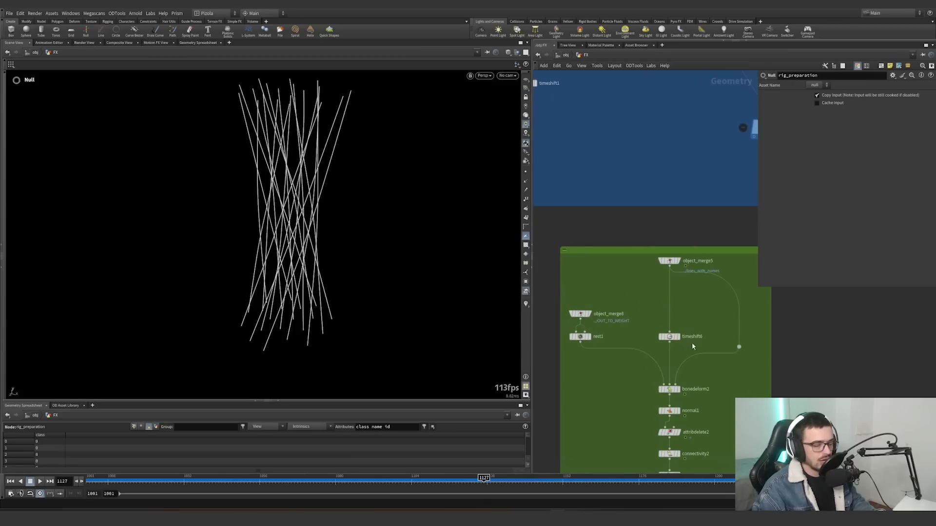
click(676, 389)
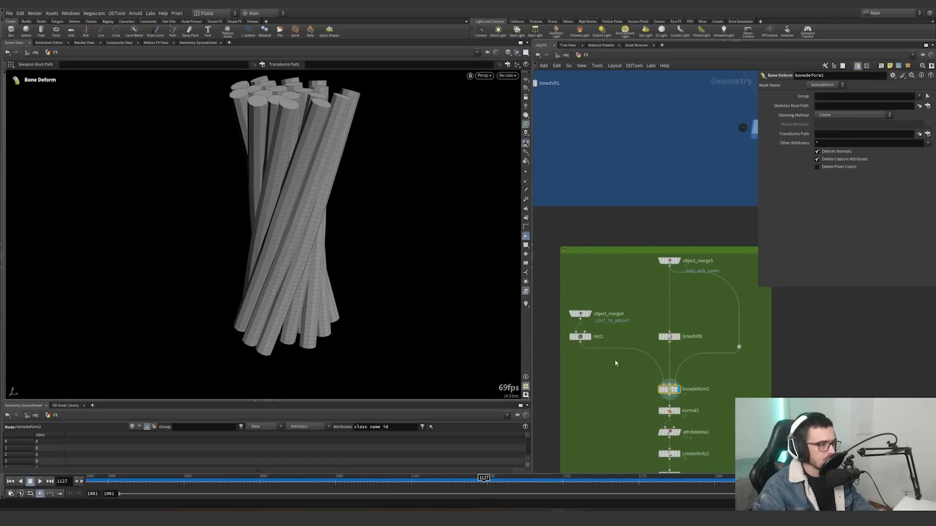
click(589, 313)
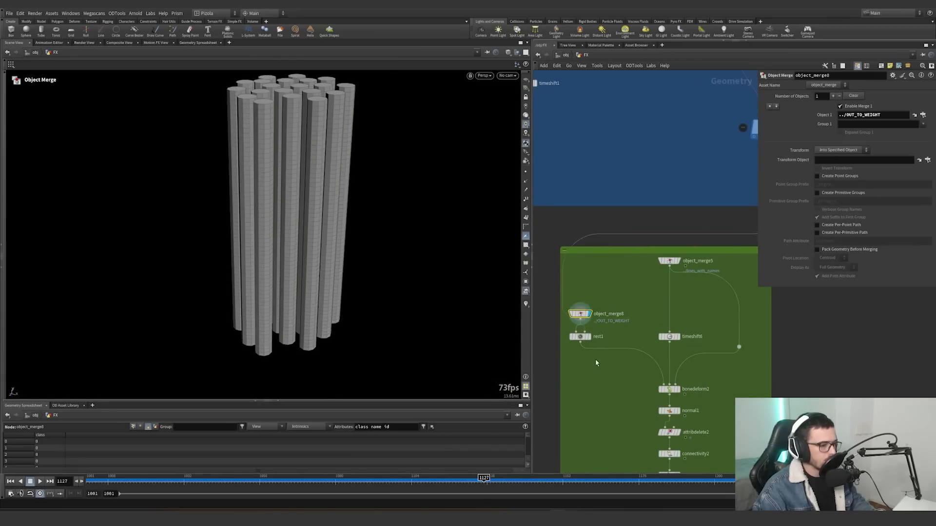
click(585, 337)
click(589, 338)
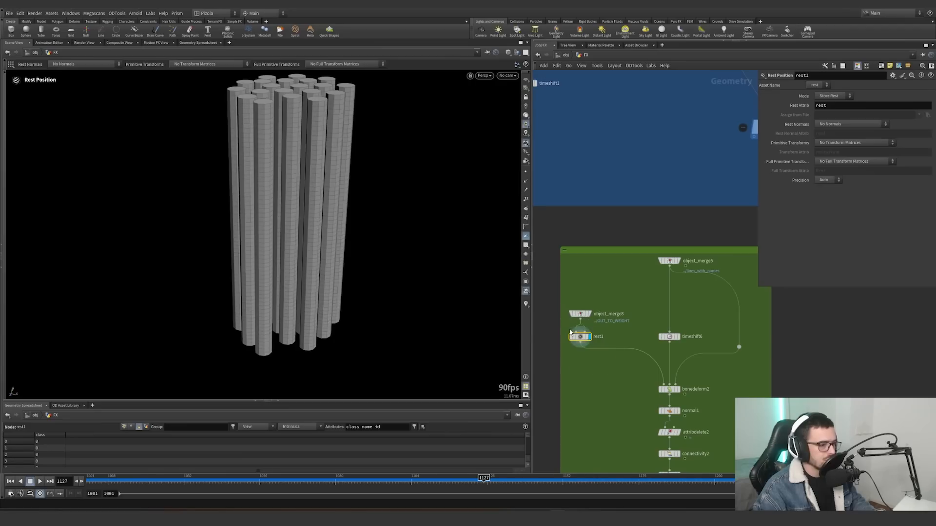
Compare the animated lines in object_merge5 with the frozen lines in timeshift6 and the tubes deformed by bonedeform2
click(678, 261)
click(672, 262)
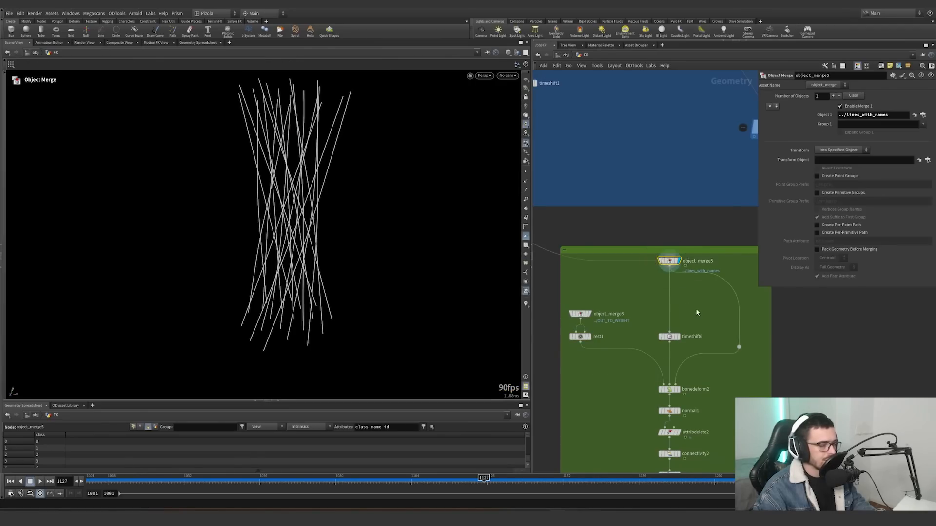
middle_drag(682, 346, 644, 334)
scroll(643, 334, up, 1)
click(640, 323)
middle_drag(686, 366, 674, 342)
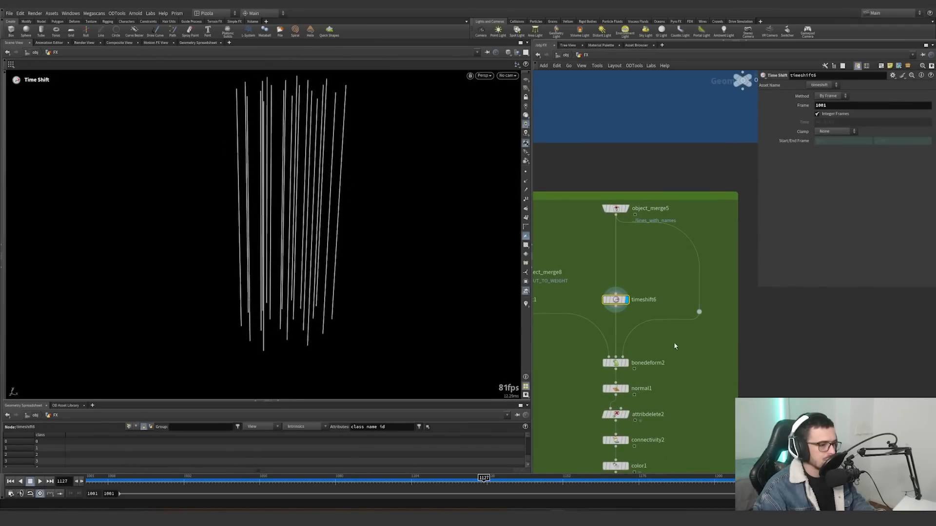
click(628, 364)
key(Tab)
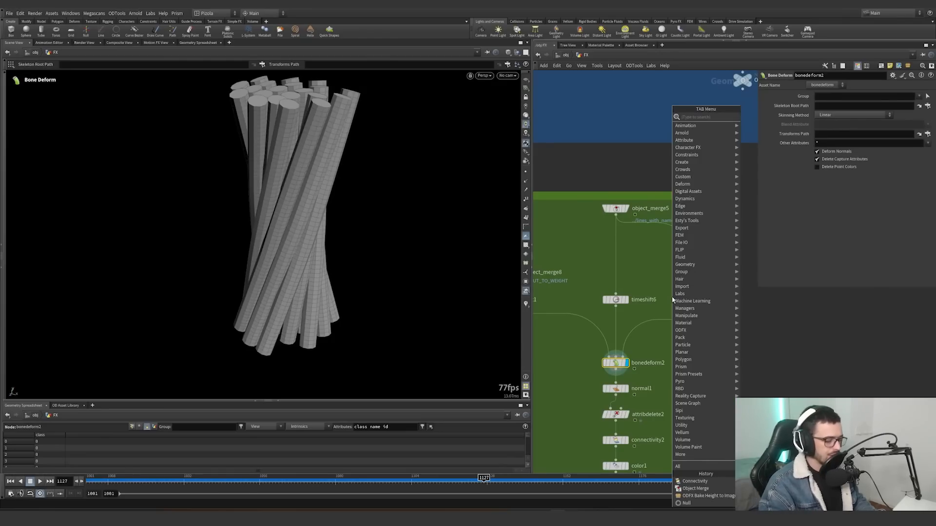
text(rig)
key(Return)
key(Escape)
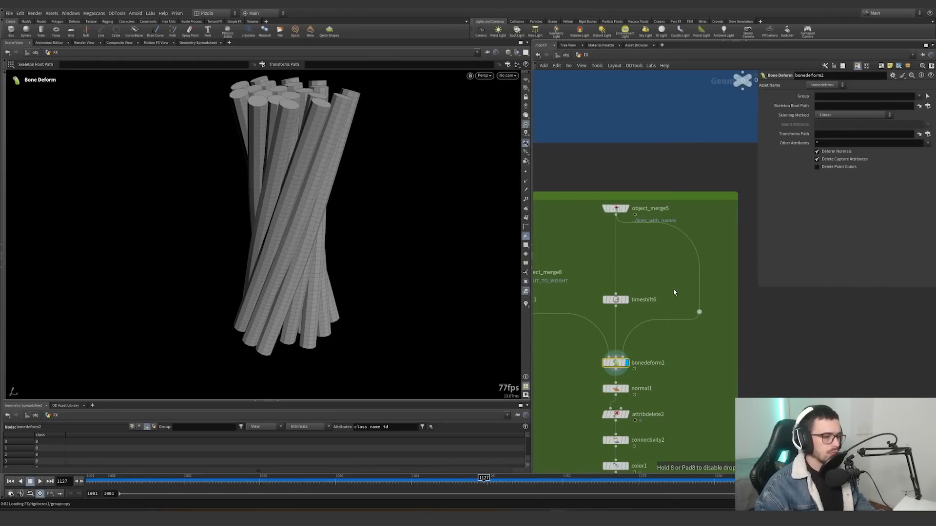
Insert a Rig Pose node on the wire carrying the animated lines from object_merge5 to bonedeform2
key(Tab)
text(rig pos)
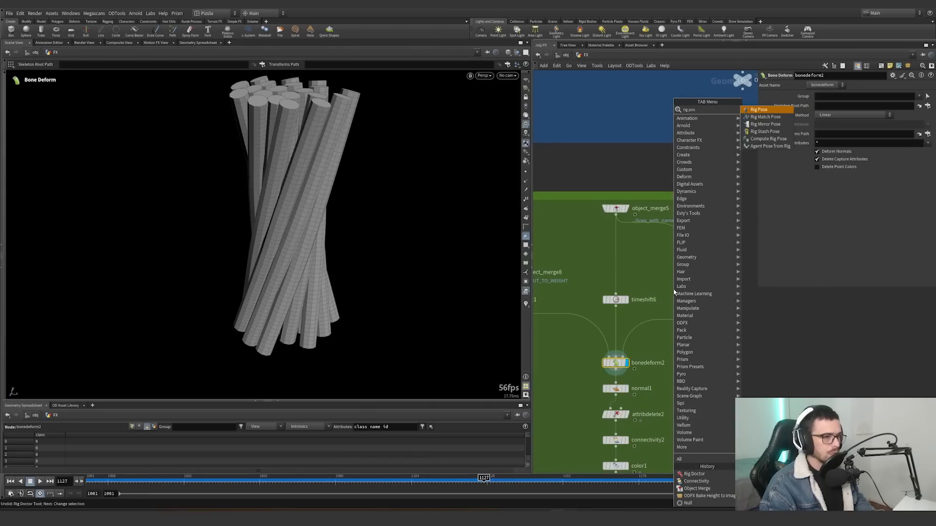
key(Return)
click(702, 275)
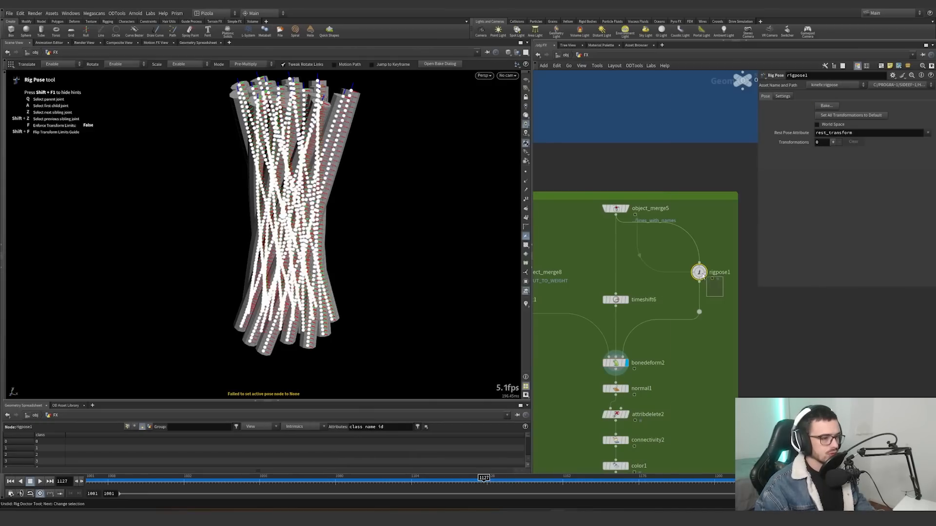
Test-bend one tube by rotating two of its joints about 43° and 51° in Y, and delete the Rig Pose node
click(317, 217)
drag(361, 208, 96, 163)
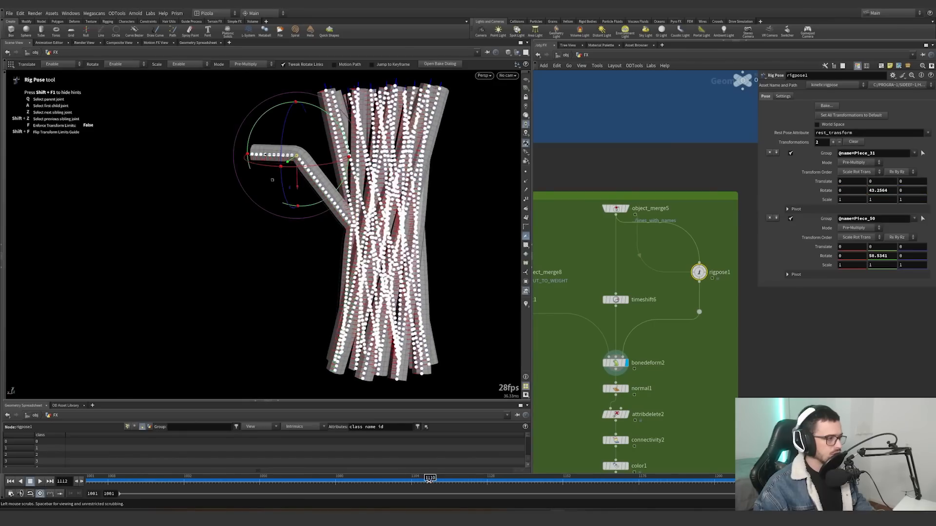
drag(430, 476, 466, 474)
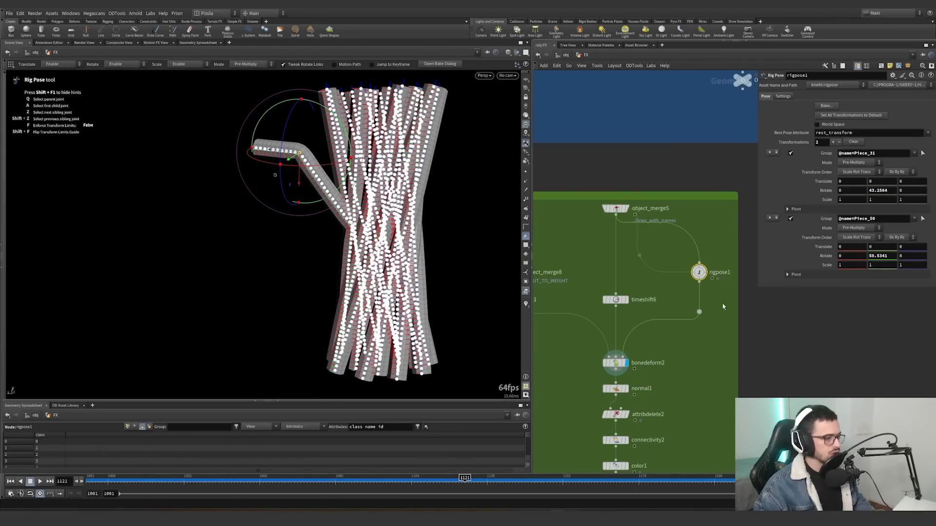
key(Delete)
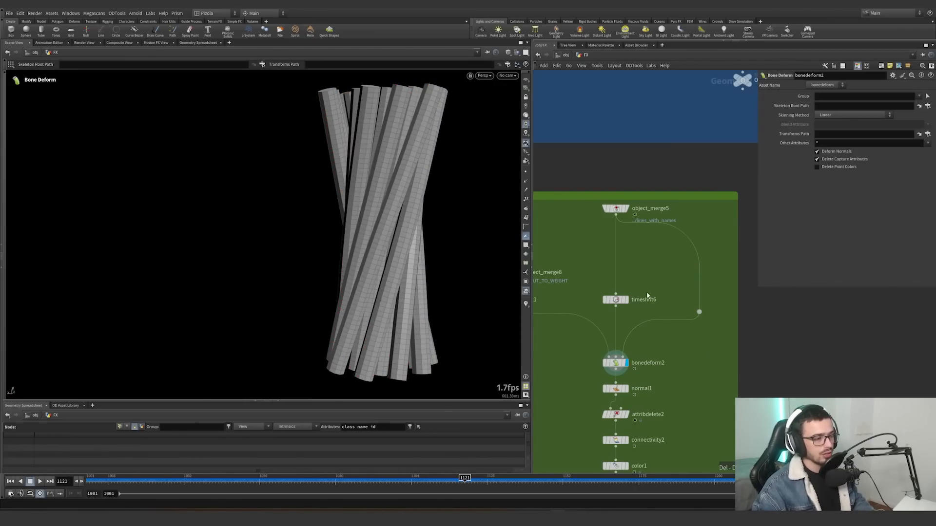
Enlarge the network view and place a Point Deform node in the empty area beside the green network box
middle_drag(558, 355, 615, 321)
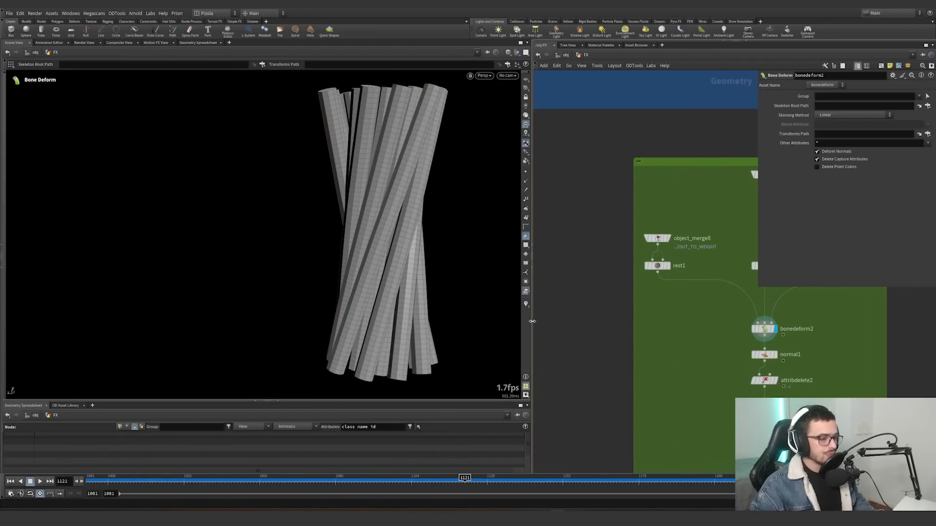
drag(532, 321, 383, 324)
middle_drag(586, 315, 363, 311)
key(Tab)
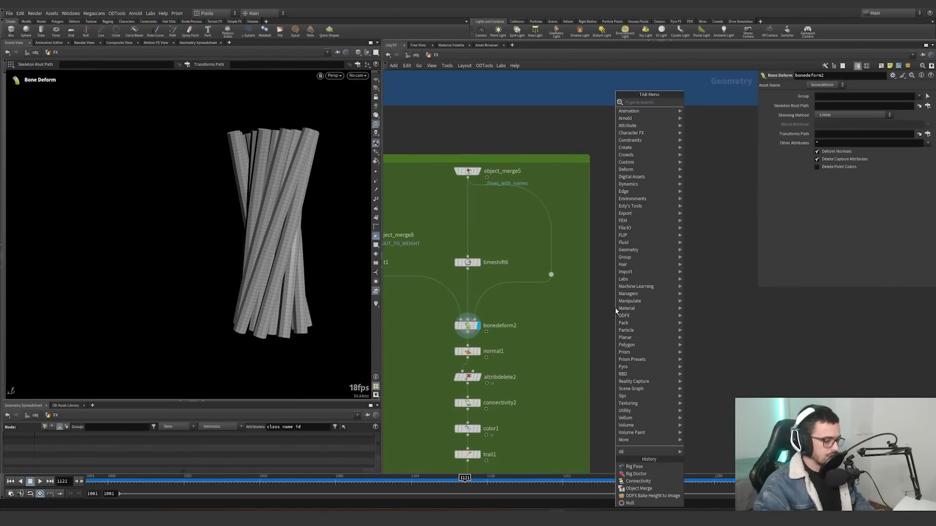
text(point)
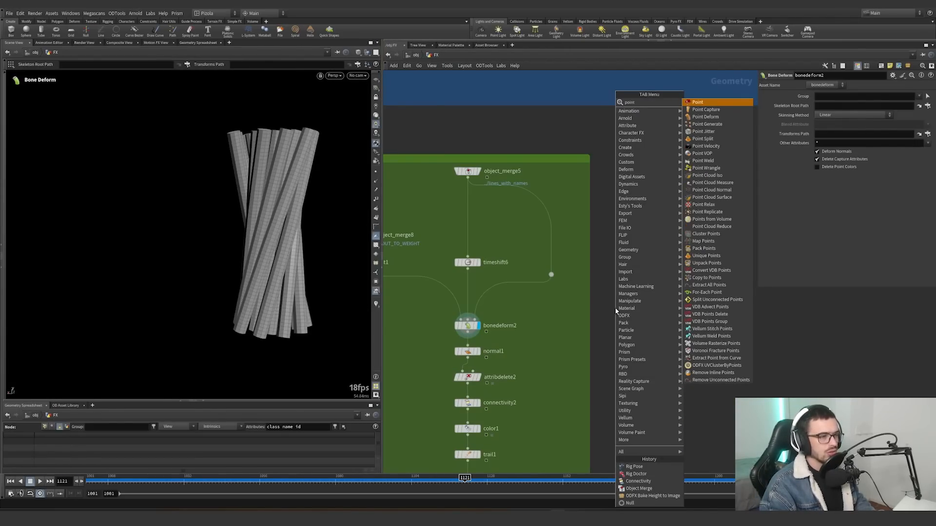
key(Return)
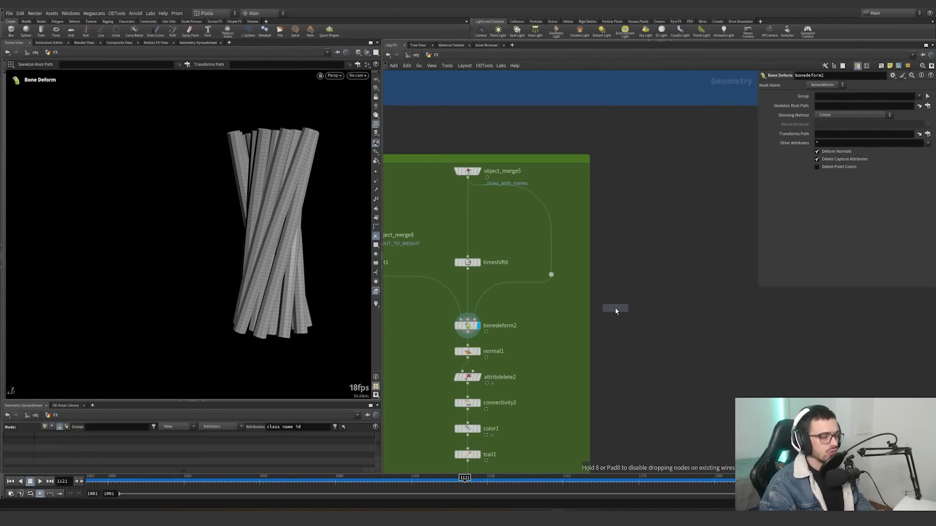
click(615, 309)
scroll(660, 246, down, 4)
scroll(578, 218, up, 7)
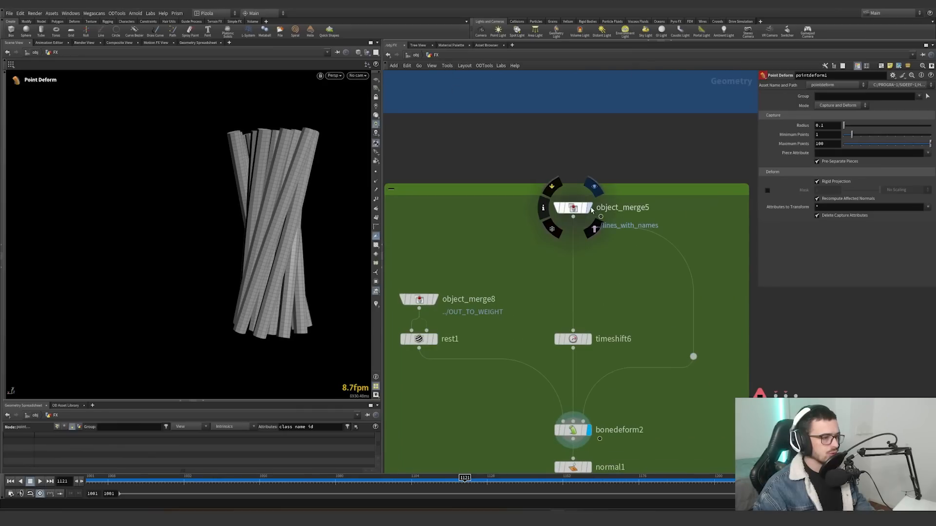
click(591, 209)
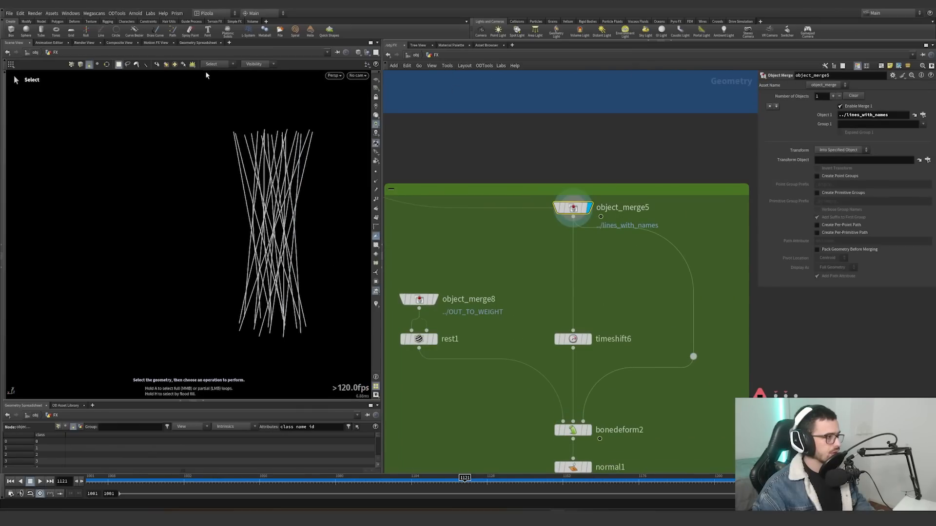
click(176, 66)
click(351, 87)
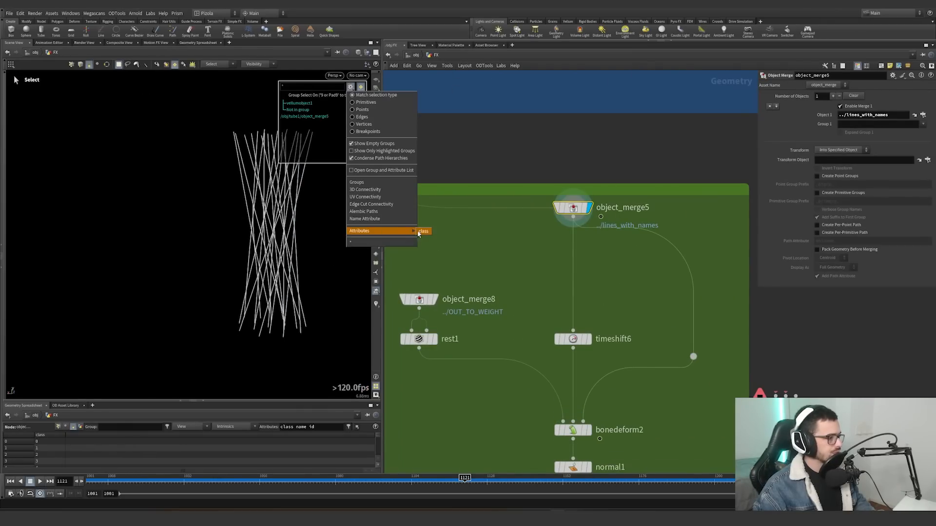
click(420, 233)
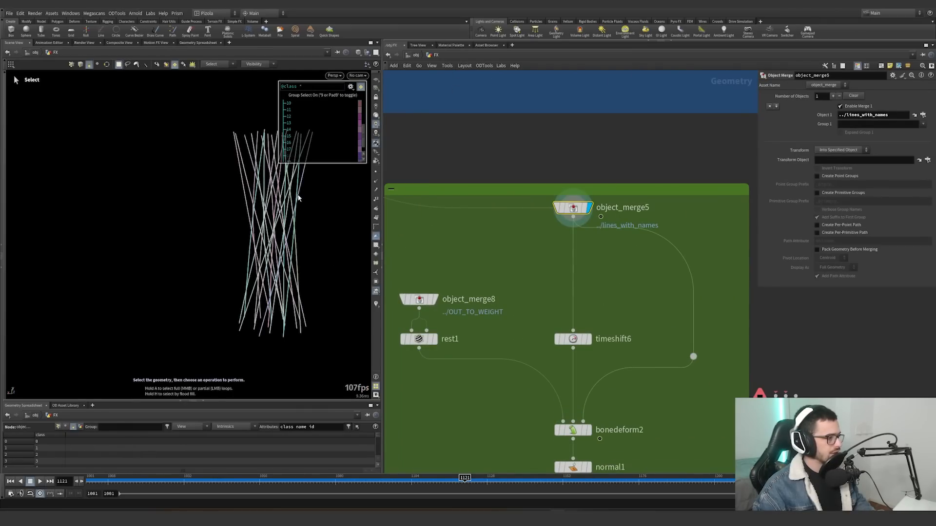
click(299, 198)
key(Delete)
alt+drag(573, 208, 507, 253)
drag(419, 266, 507, 244)
drag(461, 269, 507, 262)
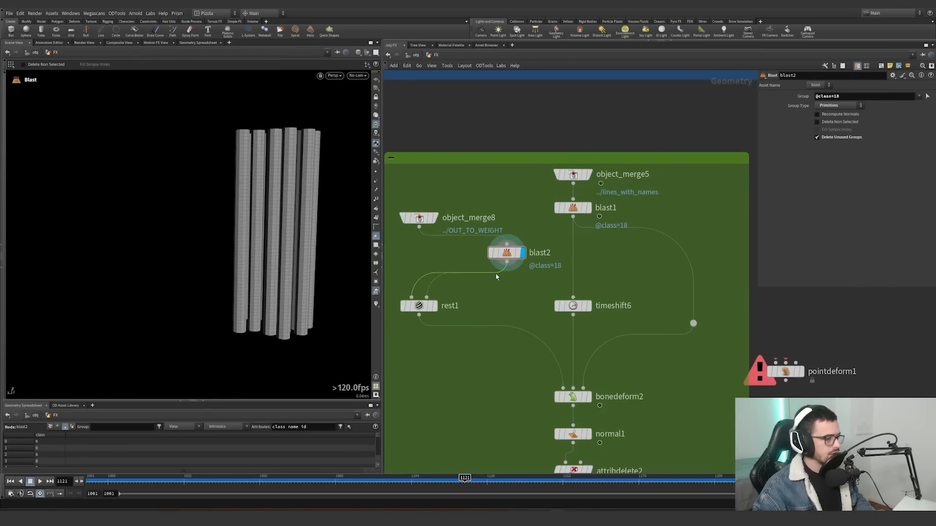
Feed rest1, timeshift6 and the animated line into pointdeform1, and check the deformed tube up to frame 1130
drag(786, 372, 685, 397)
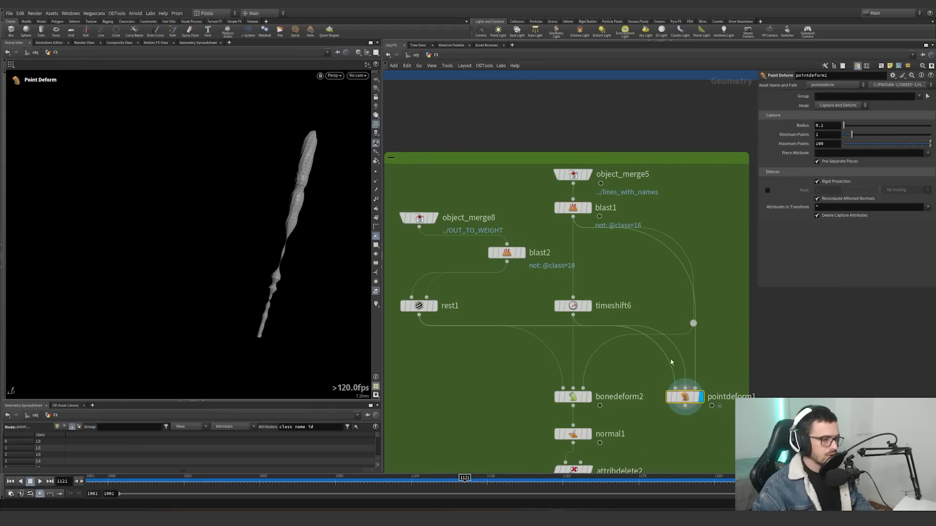
drag(302, 475, 493, 472)
middle_drag(731, 441, 654, 383)
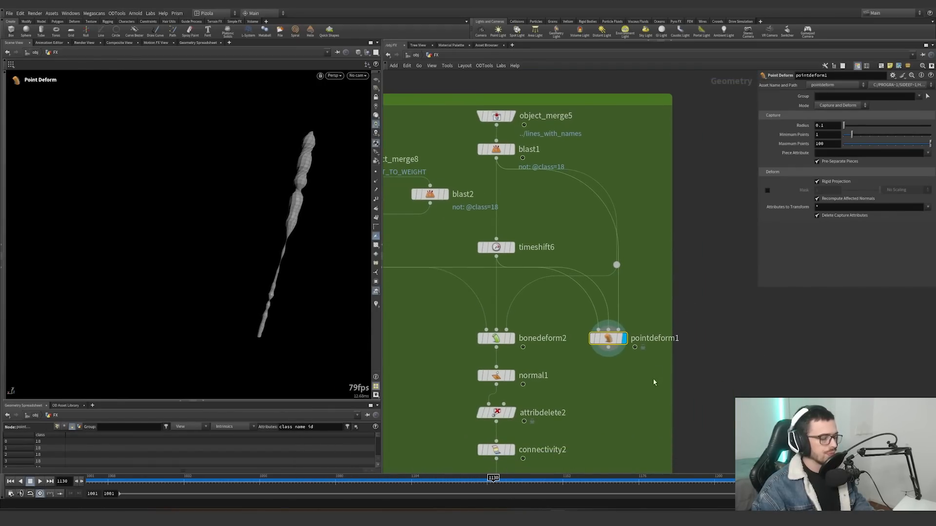
Replace pointdeform1 with a Lattice node beside bonedeform2
click(512, 247)
key(Tab)
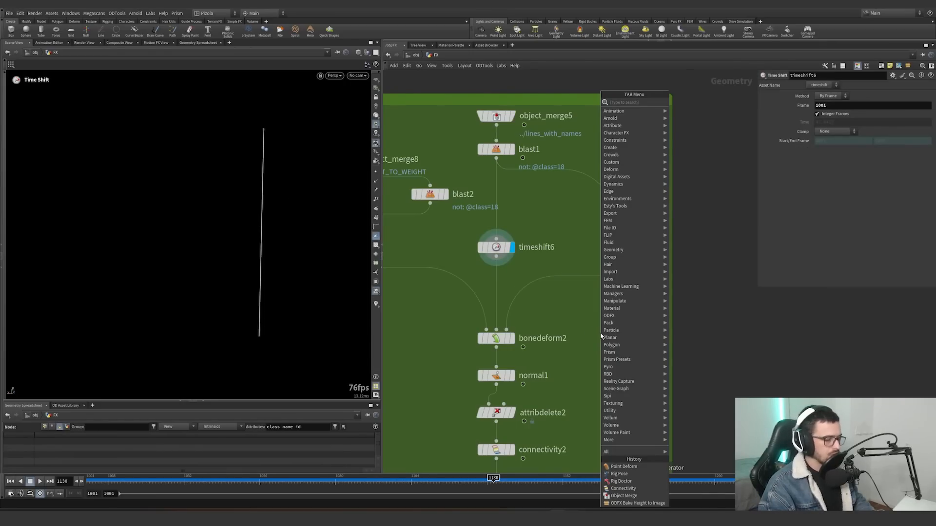
text(lattice)
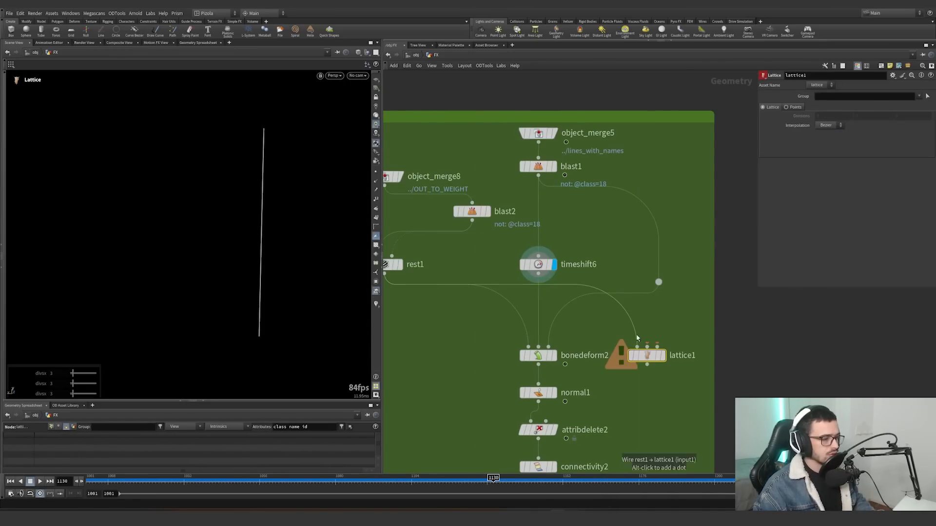
Wire rest1, timeshift6 and blast1 into the three inputs of lattice1 and set it to deform by Points
click(648, 346)
click(531, 279)
click(657, 347)
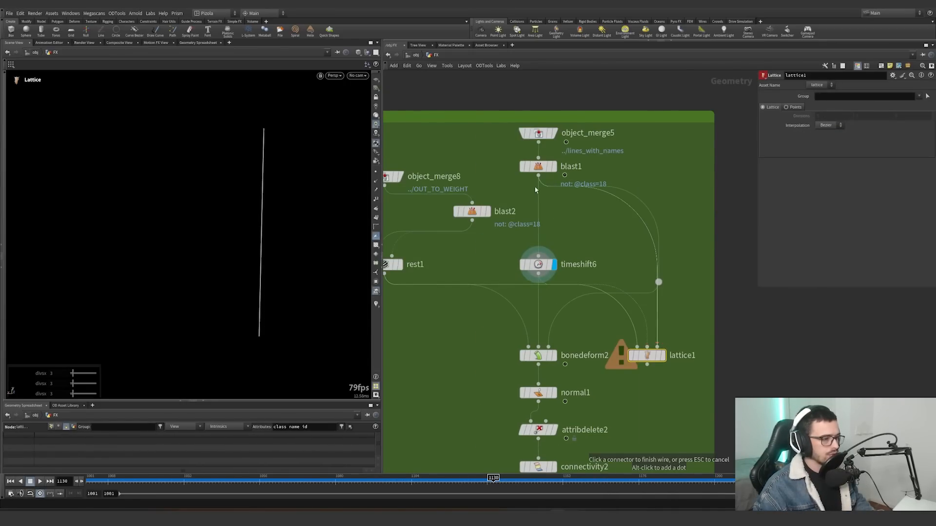
click(536, 180)
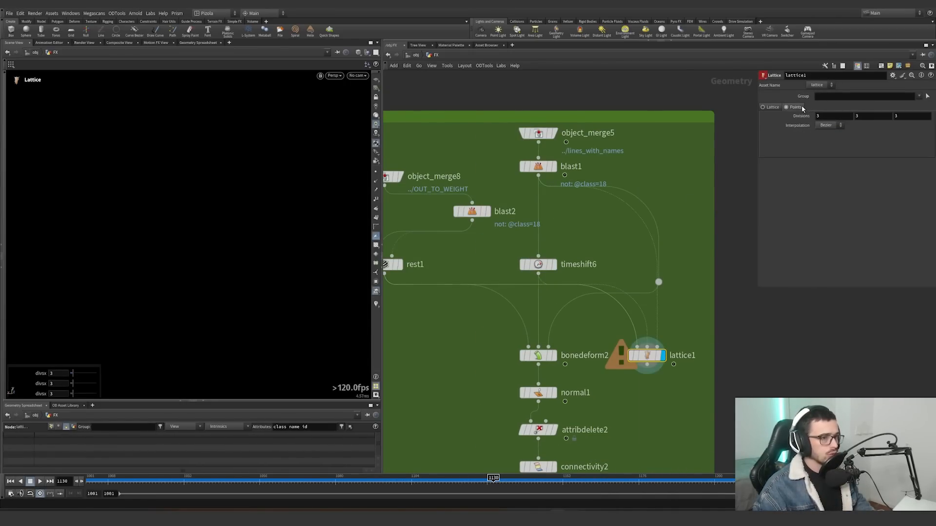
click(802, 108)
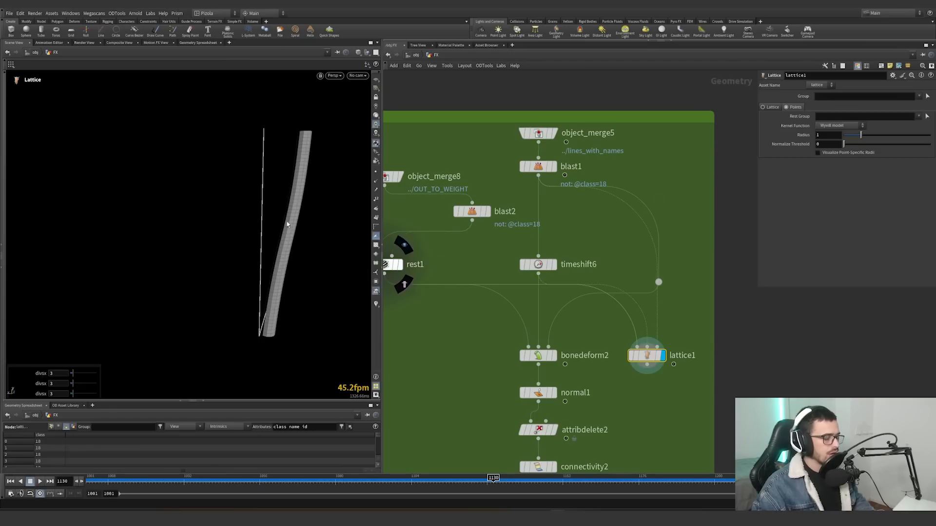
Compare the single tube's shape as deformed by bonedeform2 and by lattice1, inspecting it up close
click(554, 356)
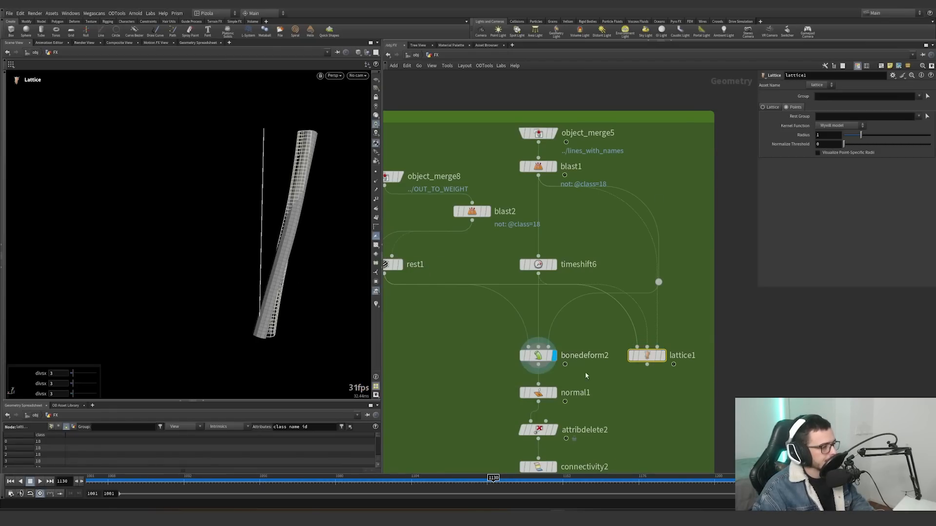
click(663, 356)
alt+drag(316, 266, 276, 247)
alt+right_drag(276, 247, 295, 253)
alt+drag(294, 253, 285, 265)
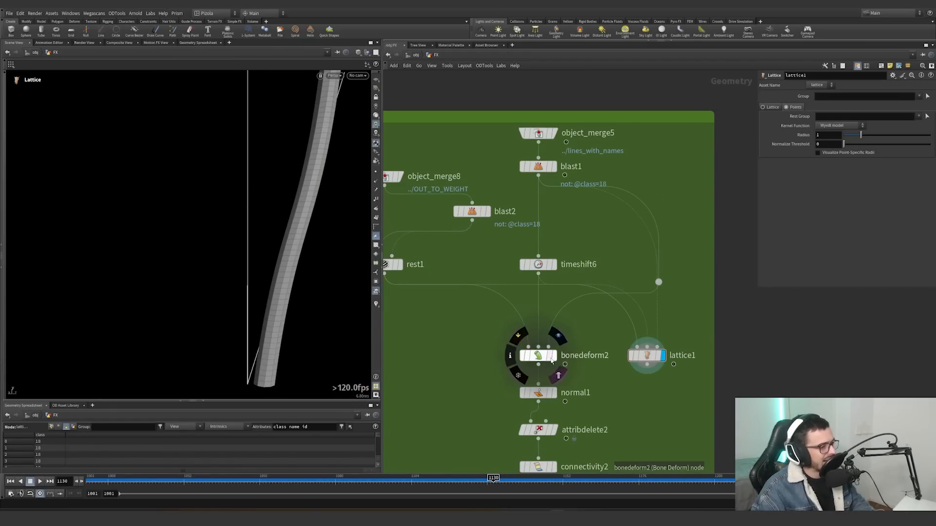
click(554, 356)
alt+drag(284, 259, 263, 261)
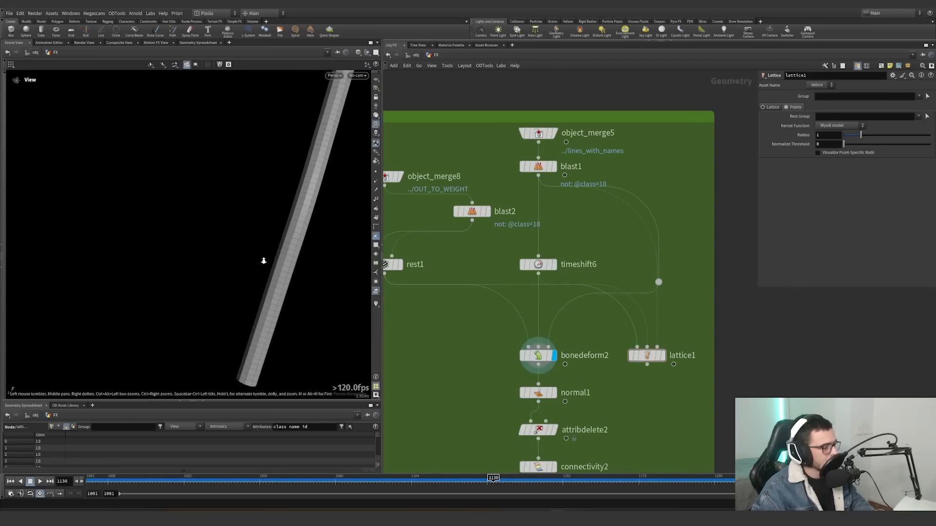
alt+right_drag(263, 261, 244, 253)
Set the point radius of lattice1 to 0.3 and inspect the deformed tube
click(663, 356)
drag(683, 384, 647, 357)
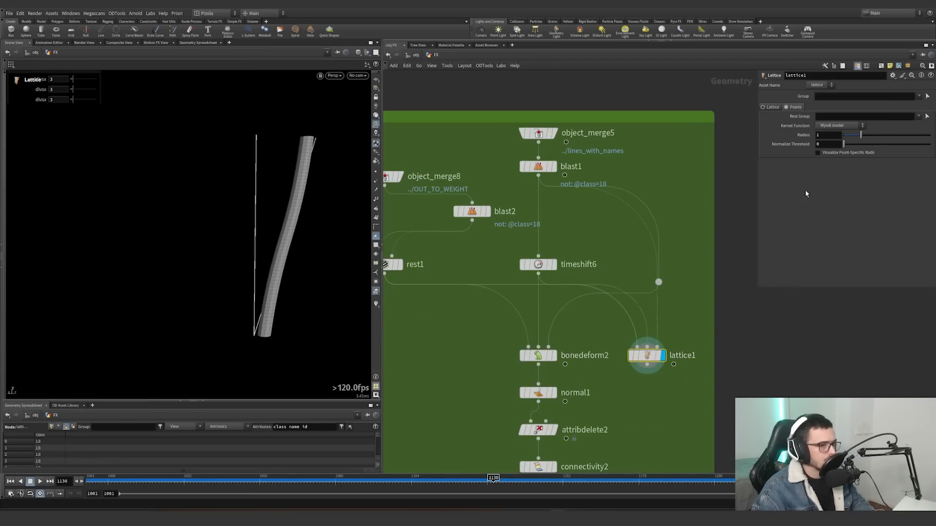
drag(858, 139, 848, 138)
alt+drag(299, 261, 306, 242)
alt+right_drag(306, 243, 264, 276)
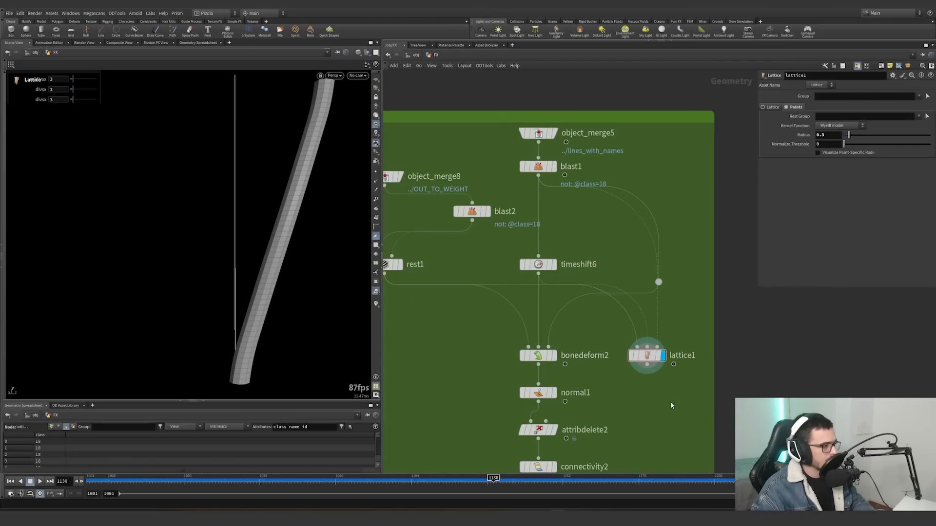
Compare the tube from bonedeform2 with the one from lattice1 once more and delete lattice1
click(554, 361)
click(663, 357)
drag(673, 391, 632, 343)
key(Delete)
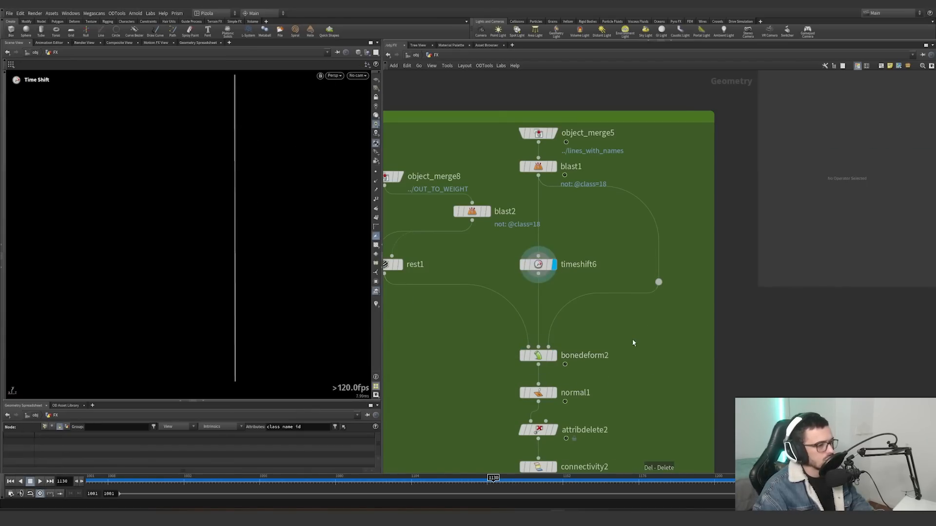
Display bonedeform2, normal1, attribdelete2 and connectivity2 in turn to examine what each contributes to the single tube
click(554, 357)
middle_drag(591, 369, 588, 280)
click(552, 305)
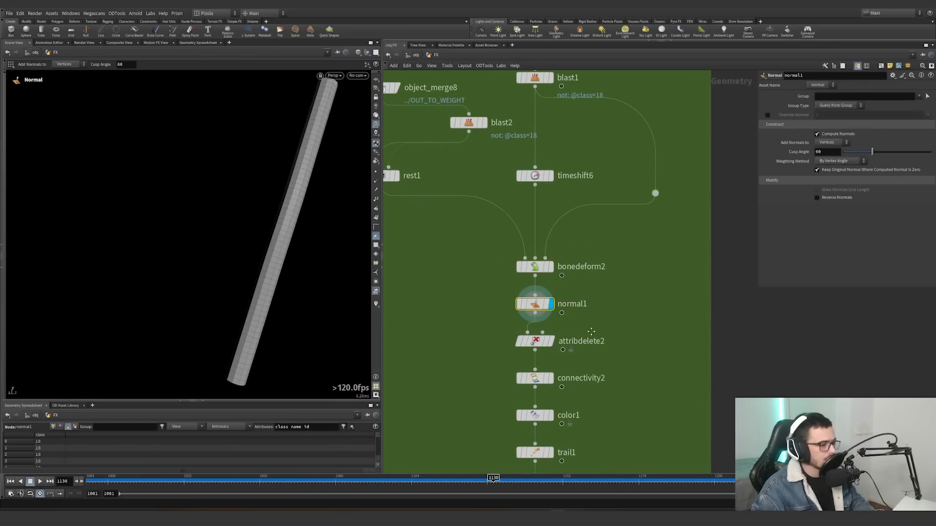
middle_drag(602, 323, 600, 277)
click(549, 296)
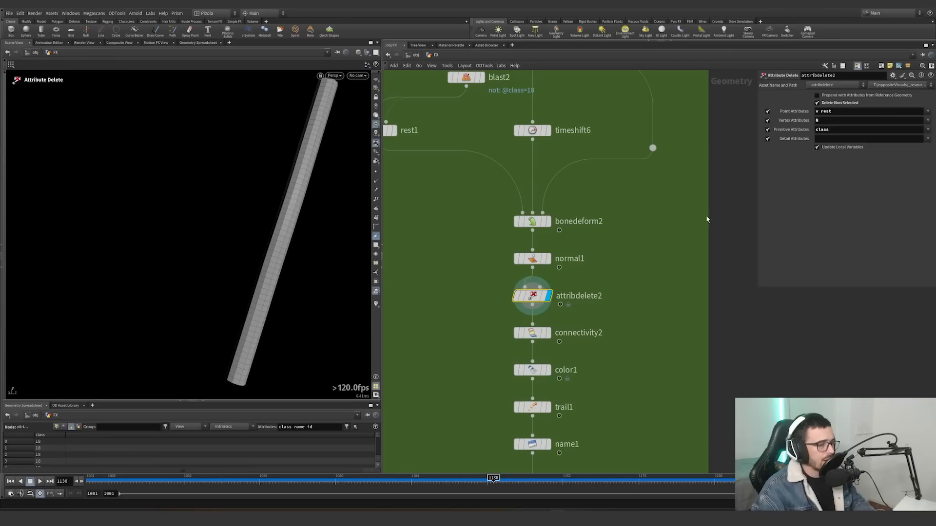
middle_drag(592, 312, 613, 250)
click(569, 271)
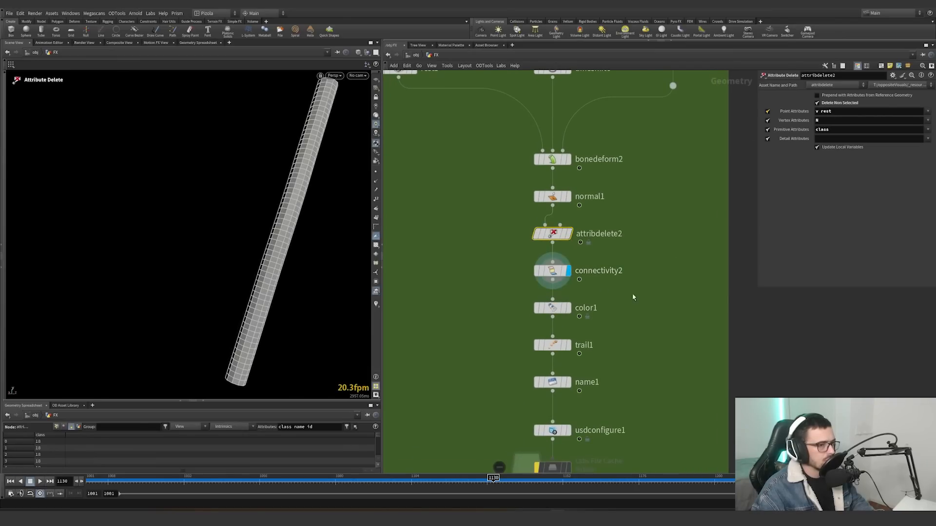
drag(633, 297, 517, 268)
key(h)
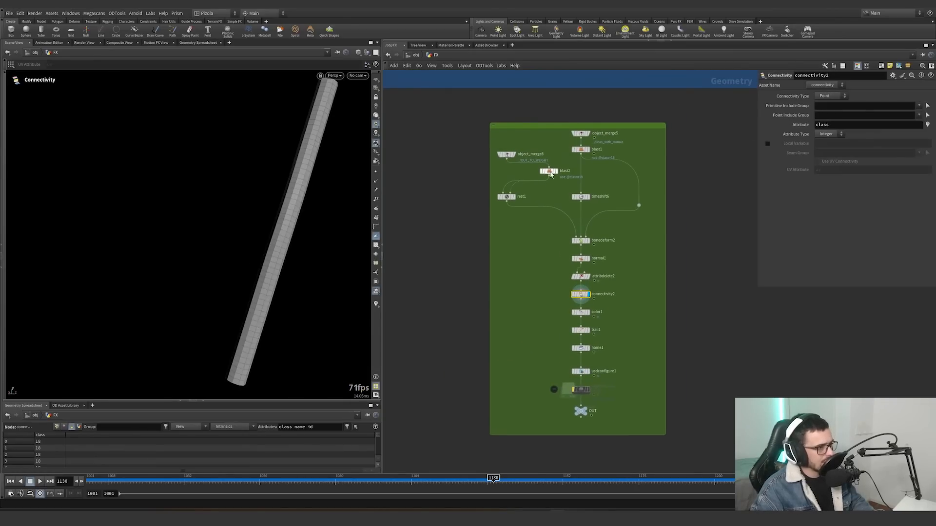
Undo the recent selection and display changes along the deformation chain
key(ctrl+z)
key(ctrl+z)
key(ctrl+z)
key(ctrl+z)
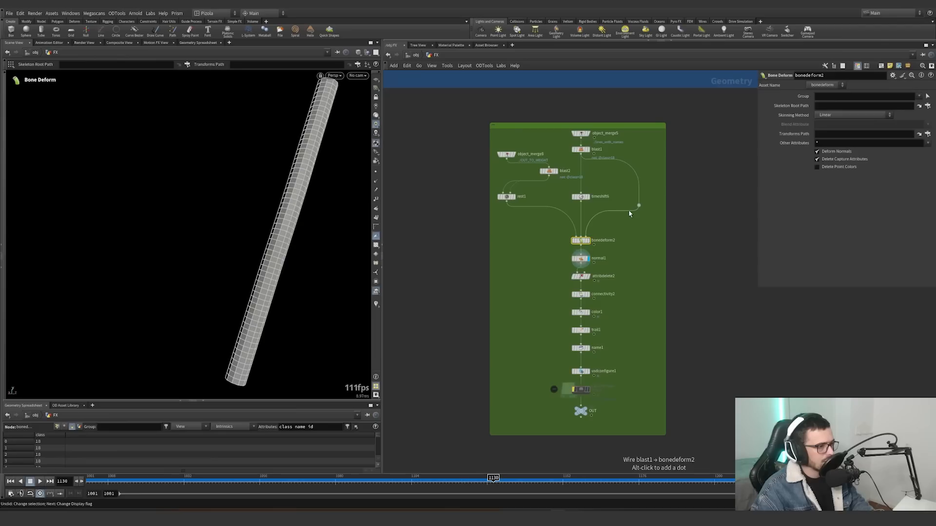
key(ctrl+z)
key(ctrl+z)
click(628, 216)
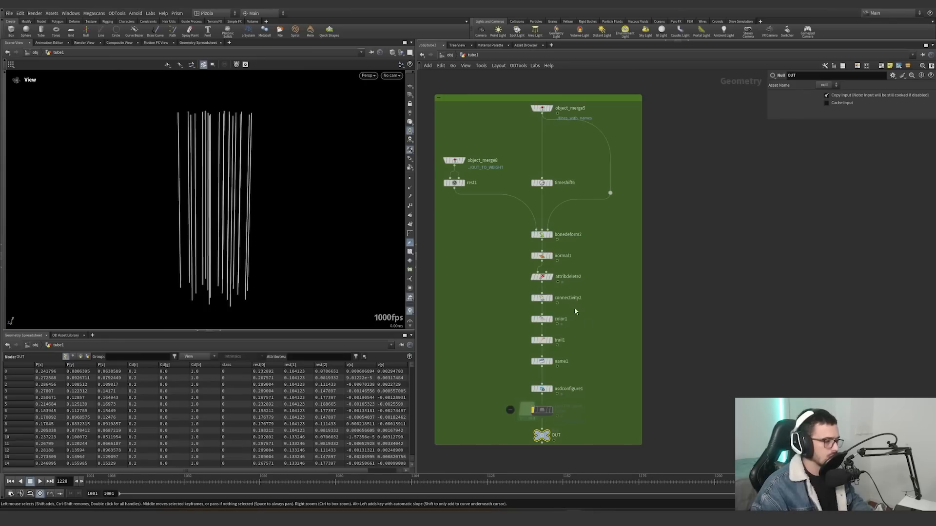
In the full tube setup, display normal1, attribdelete2 and connectivity2 in turn and check the class attribute in the spreadsheet
scroll(572, 304, up, 3)
click(542, 237)
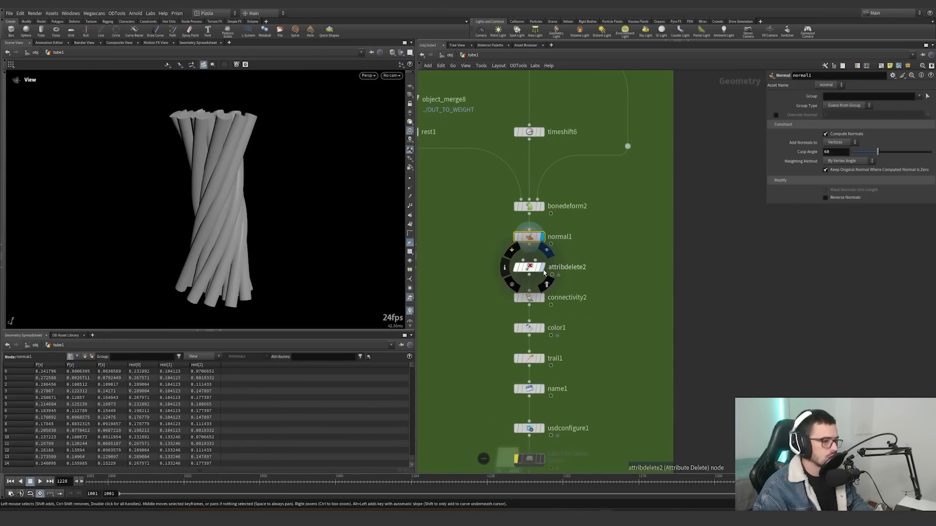
click(538, 268)
click(88, 356)
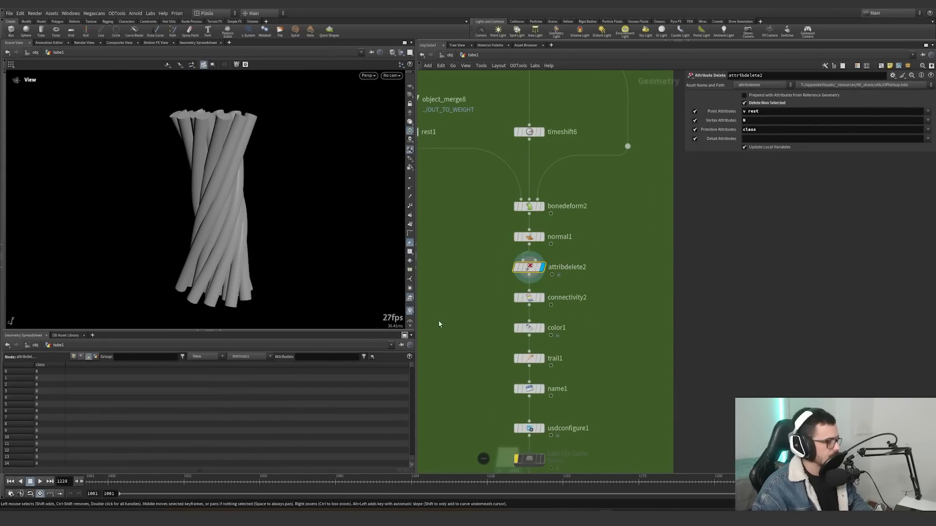
click(533, 299)
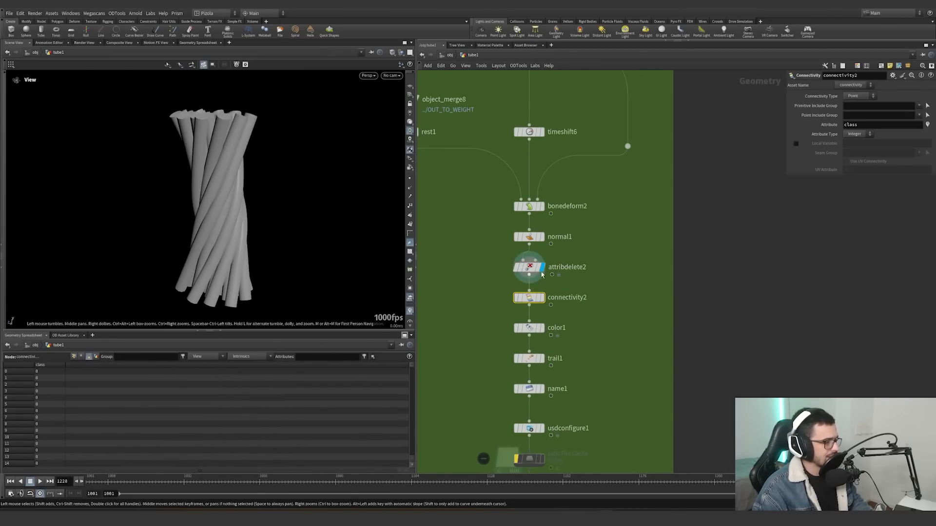
middle_click(532, 268)
click(541, 298)
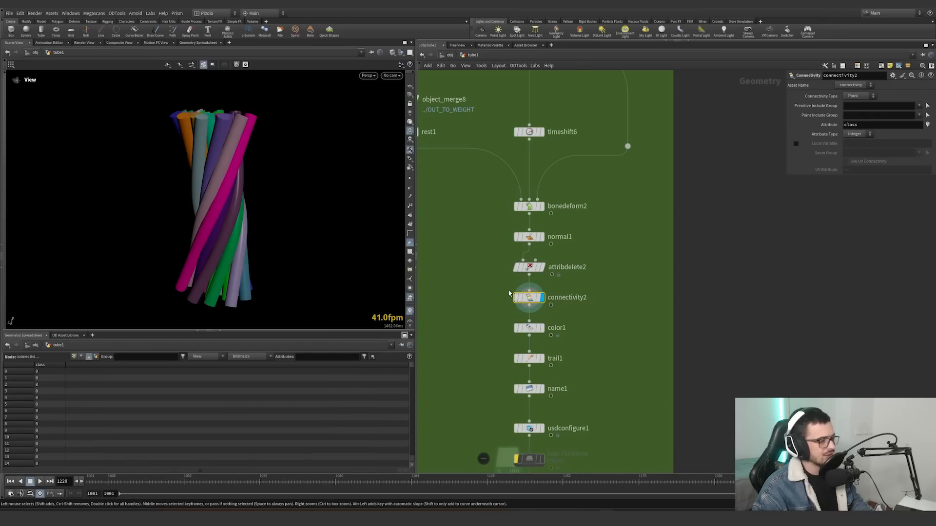
Try deleting connectivity2 and check the class values on color1, undoing the deletion
key(Delete)
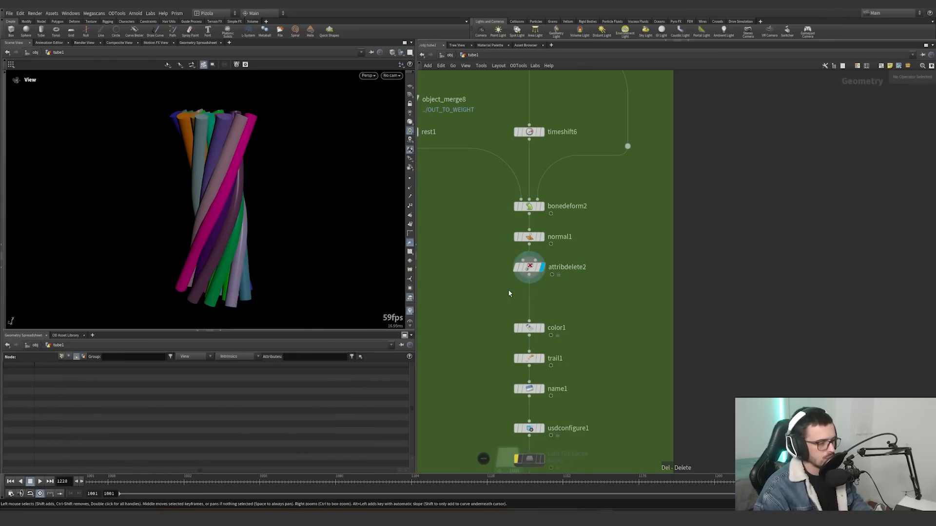
click(542, 328)
drag(583, 318, 491, 344)
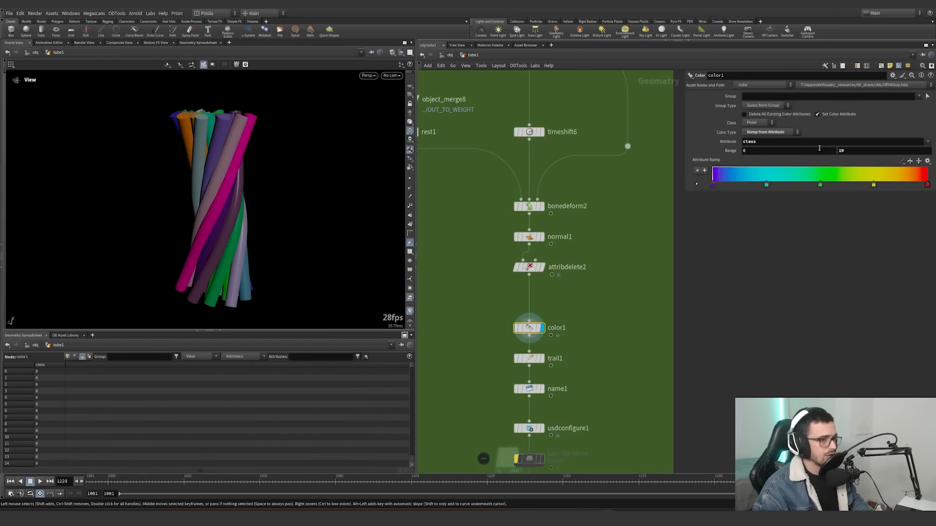
click(54, 365)
key(ctrl+z)
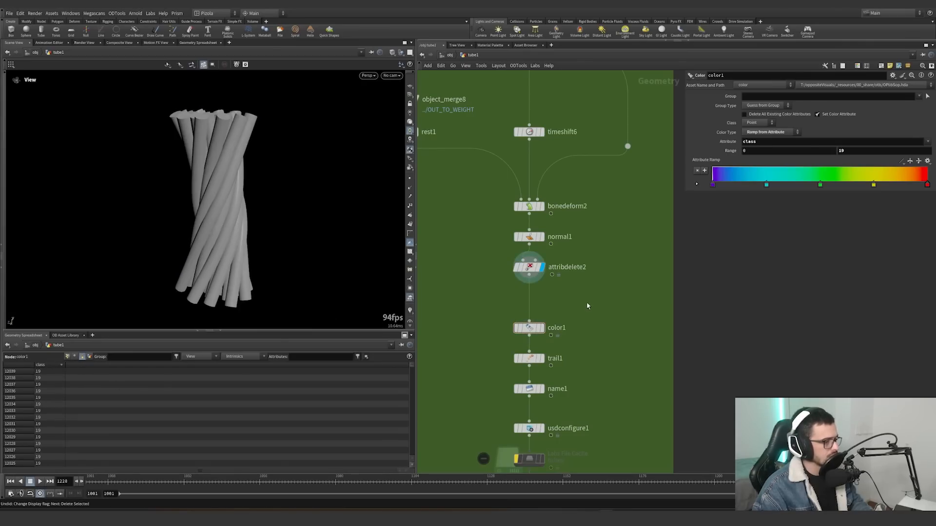
key(ctrl+z)
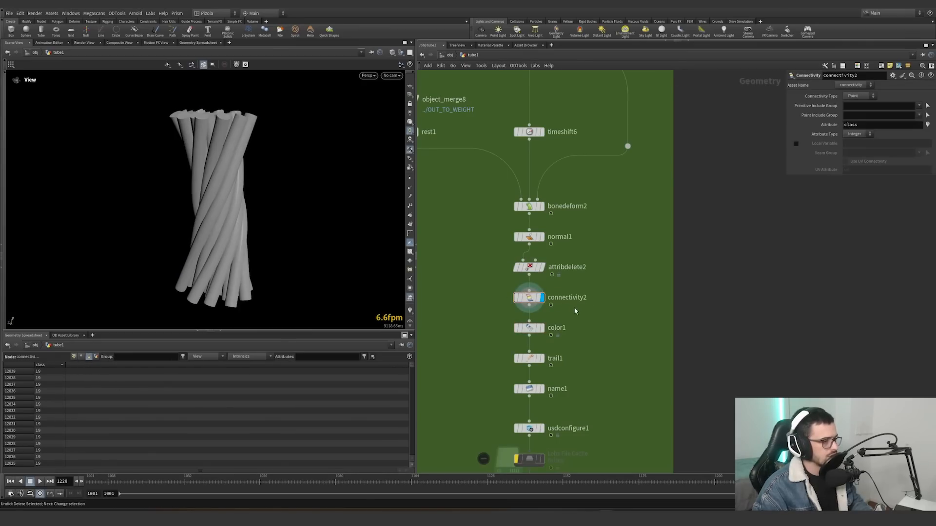
Display color1, inspect how its class ramp colours the tubes, and try moving a ramp point, undoing the move
click(530, 328)
click(541, 327)
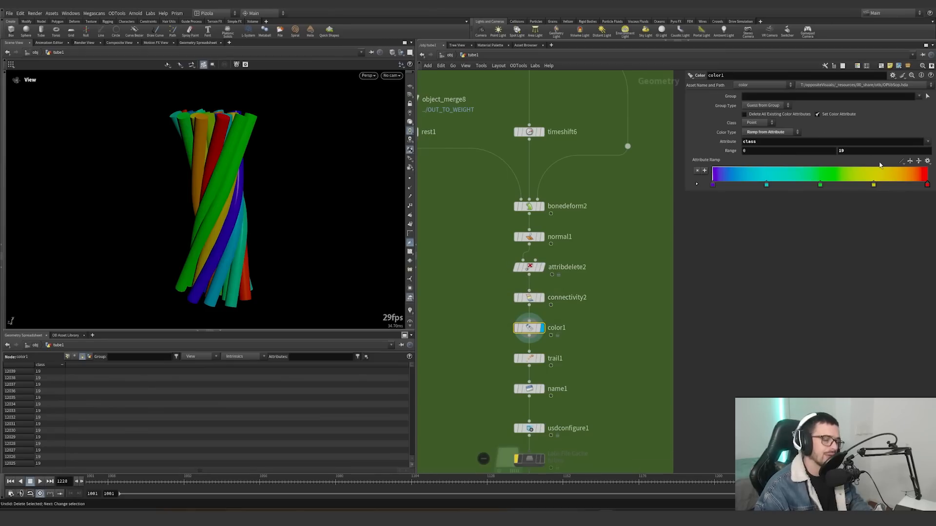
middle_drag(635, 327, 652, 275)
alt+drag(241, 210, 236, 261)
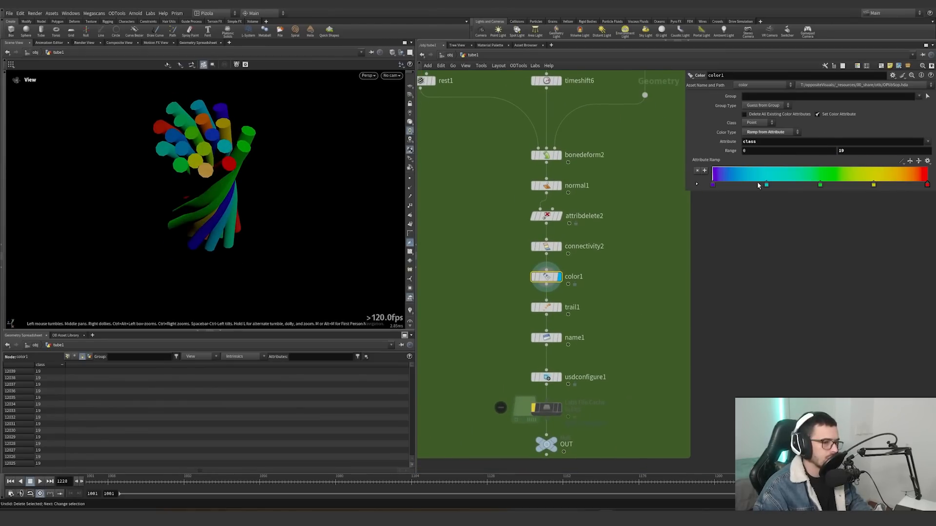
drag(766, 184, 872, 179)
key(ctrl+z)
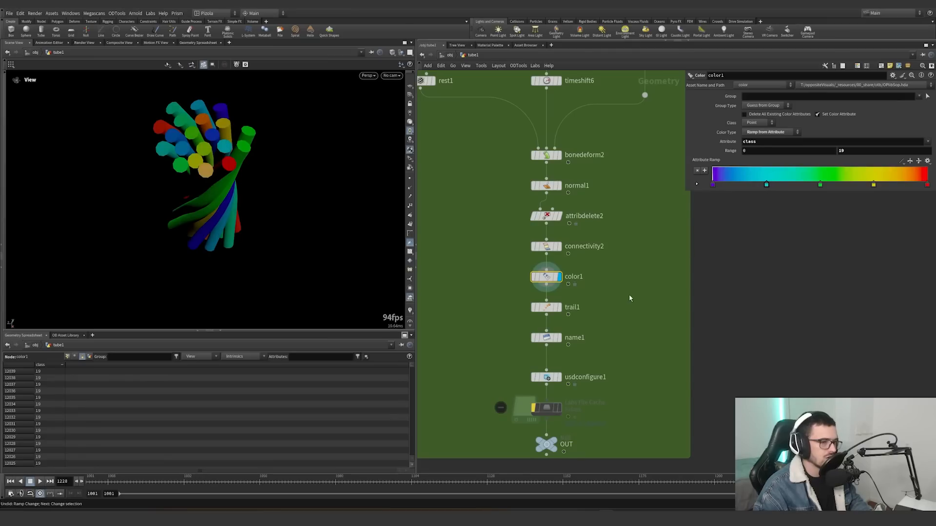
Display trail1 with its Compute Velocity settings and inspect the coloured tubes up close
middle_drag(561, 314, 565, 298)
click(565, 294)
drag(303, 234, 396, 175)
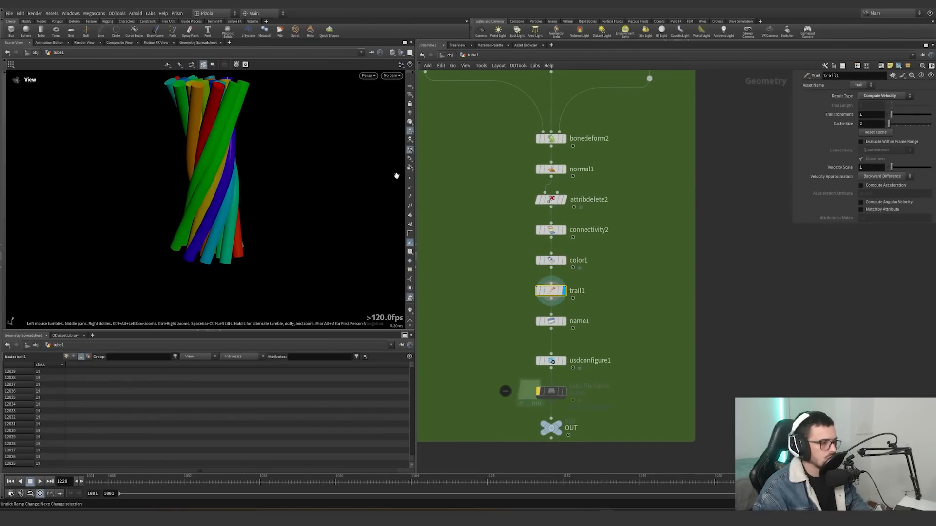
scroll(219, 167, up, 5)
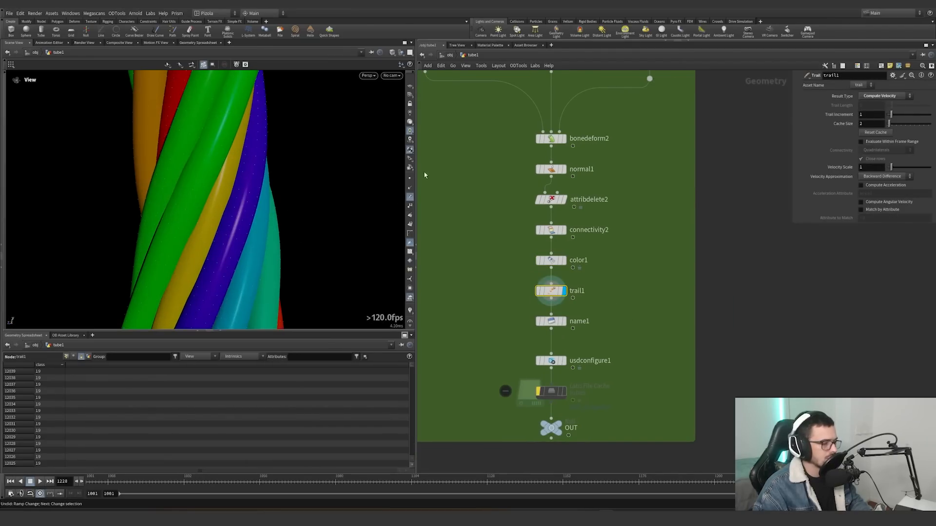
Display name1 and review its primitive name path along with the kind authoring settings of usdconfigure1
click(560, 321)
drag(923, 152, 836, 157)
click(605, 362)
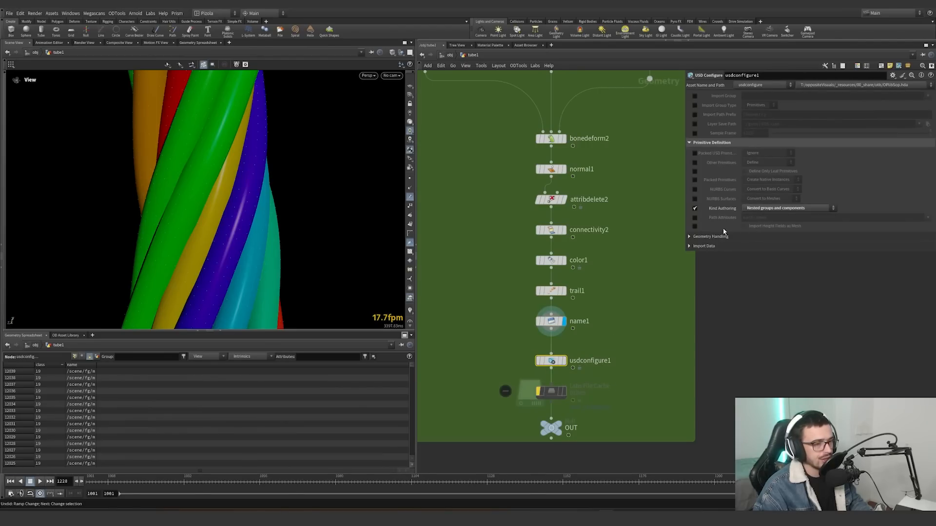
drag(547, 333, 525, 313)
Examine the end of the deformation network around usdconfigure1, the tubes file cache and OUT
scroll(600, 317, down, 5)
middle_drag(606, 314, 587, 324)
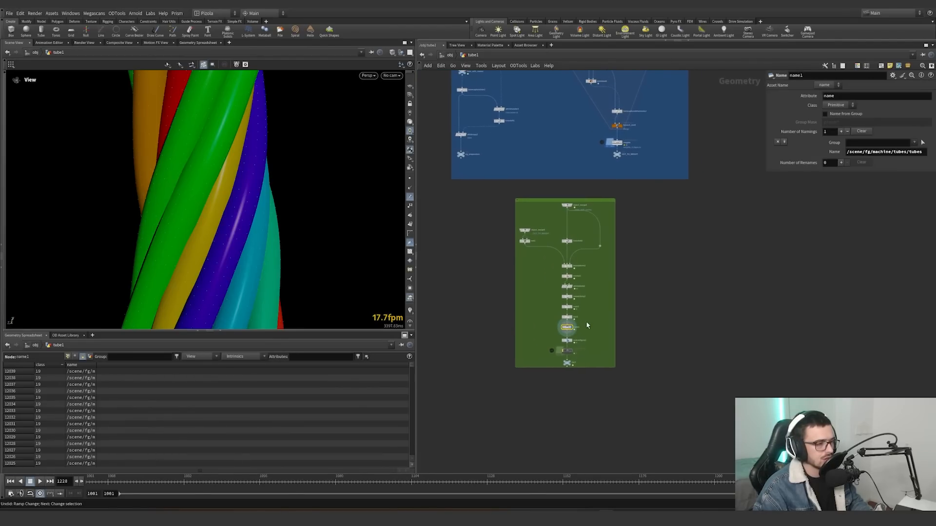
scroll(569, 361, up, 5)
scroll(568, 362, up, 1)
mouse_move(556, 327)
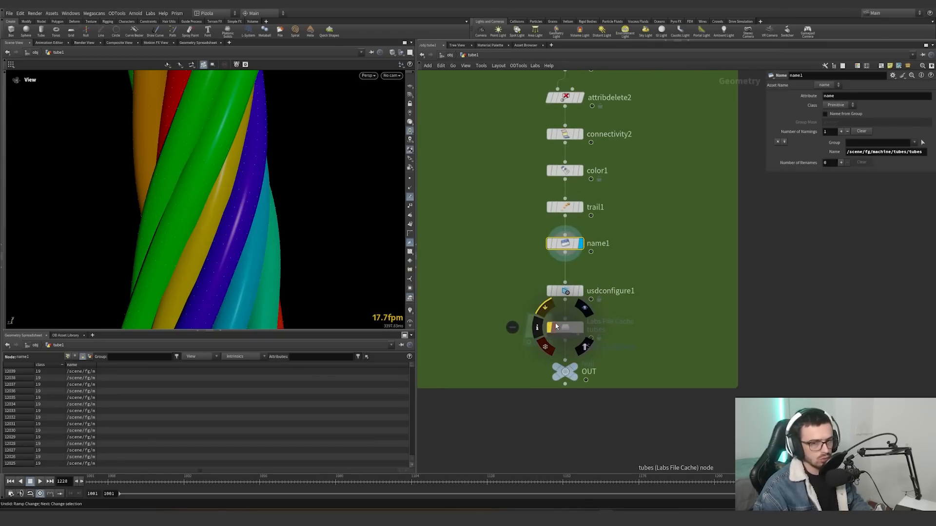
scroll(632, 291, down, 5)
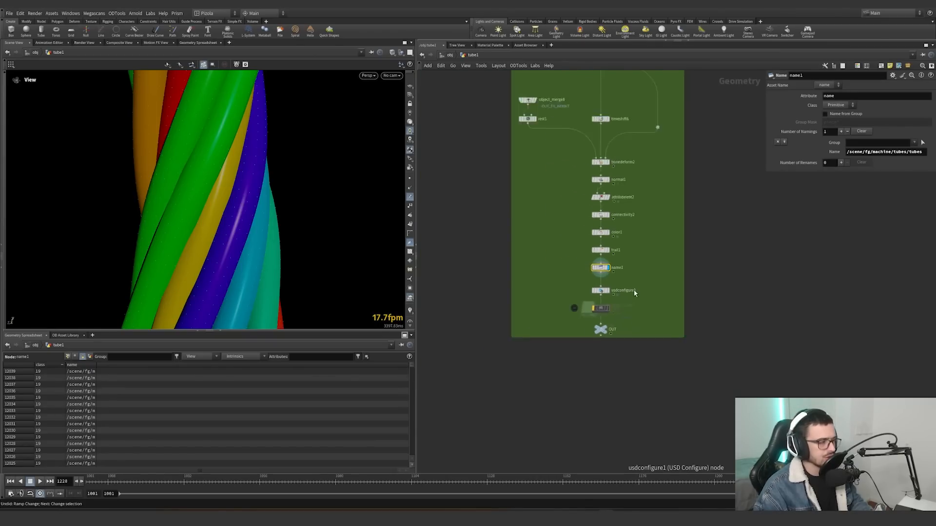
middle_drag(646, 276, 612, 313)
scroll(245, 212, down, 5)
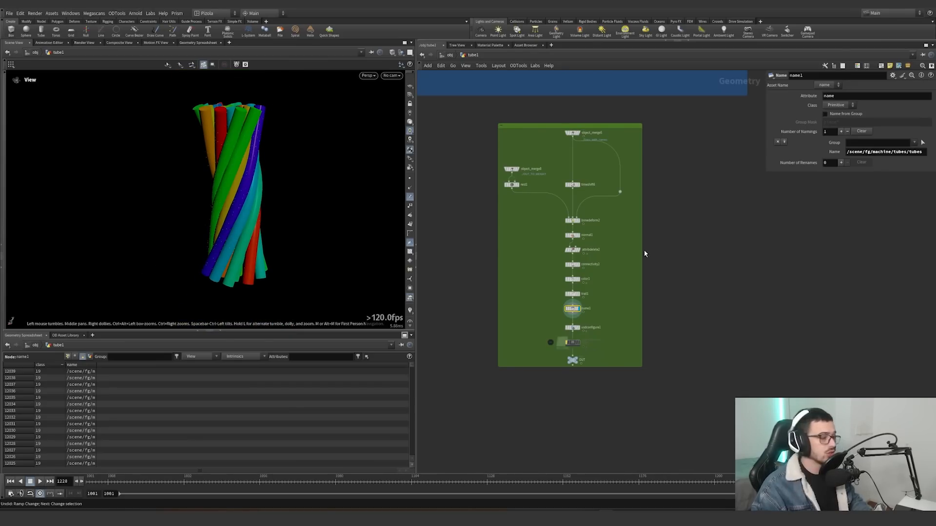
Scrub the animation to frames 1157 and 1160 and inspect how the deformed tubes move up close
drag(418, 480, 579, 480)
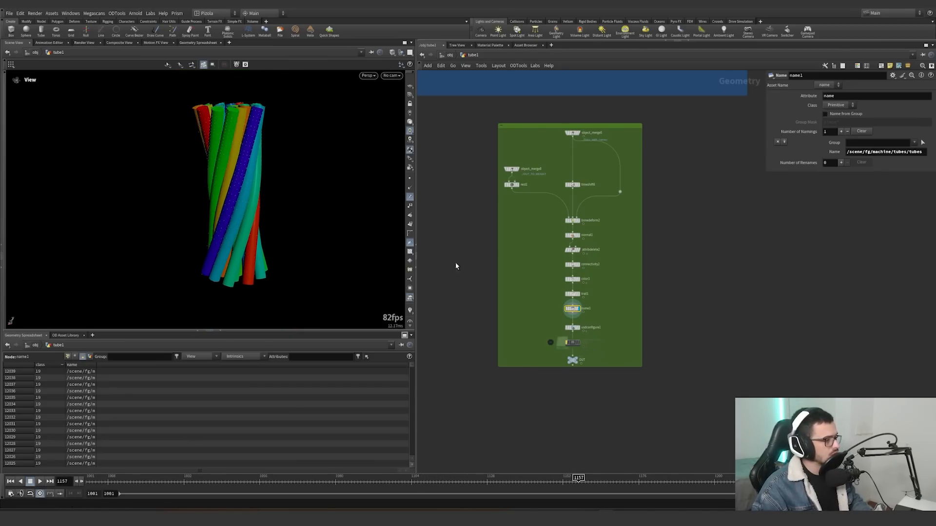
scroll(229, 189, up, 6)
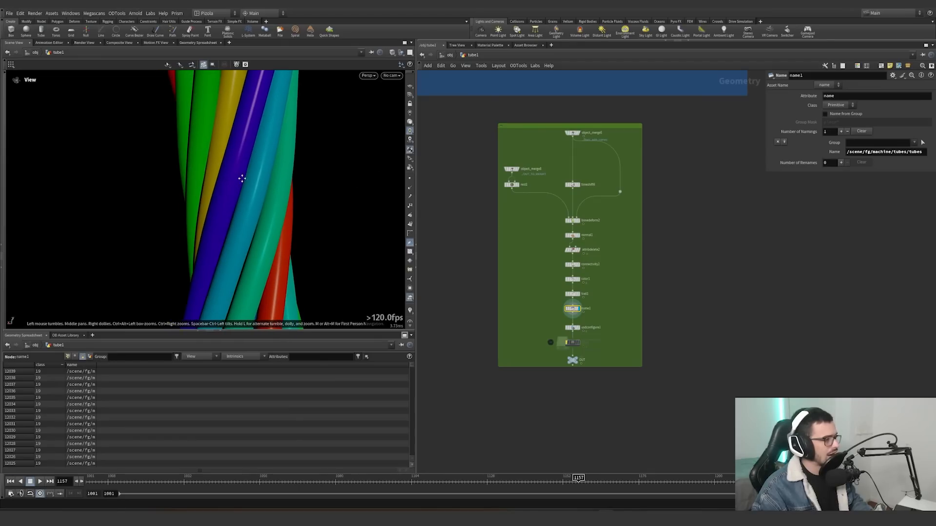
scroll(242, 179, down, 5)
drag(579, 480, 588, 458)
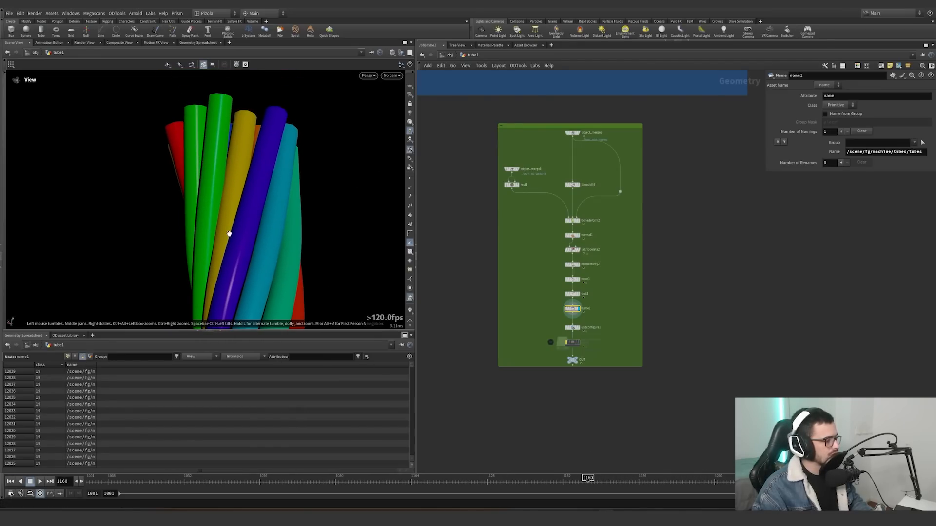
Toggle the wireframe display of the tubes on and off and inspect the deformed mesh from several angles
key(shift+w)
scroll(229, 234, up, 5)
mouse_move(255, 234)
mouse_down()
mouse_move(245, 300)
mouse_move(167, 225)
mouse_move(128, 245)
mouse_up()
key(shift+w)
mouse_move(259, 177)
right_down()
mouse_move(316, 162)
mouse_move(94, 205)
mouse_move(299, 309)
mouse_move(91, 234)
mouse_move(215, 225)
right_up()
drag(215, 226, 265, 245)
right_drag(265, 244, 224, 224)
scroll(645, 274, down, 5)
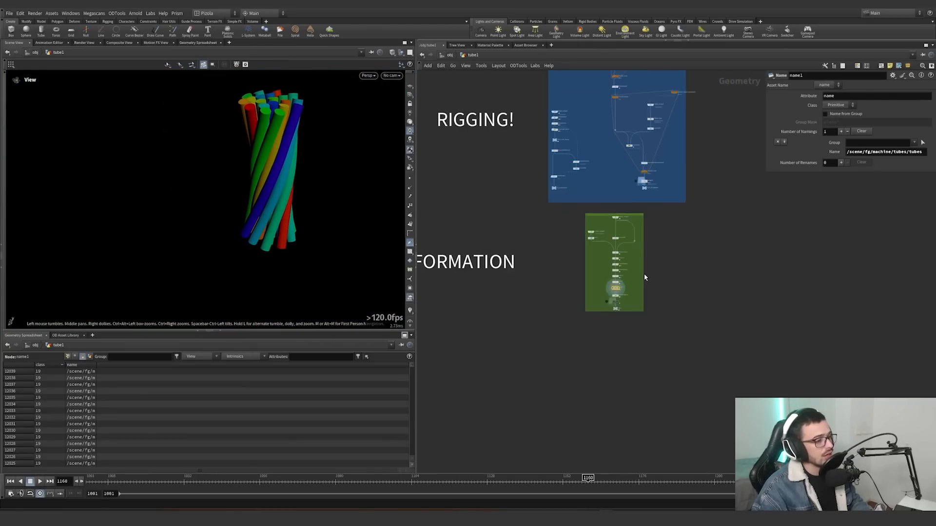
middle_drag(644, 274, 630, 303)
middle_drag(694, 288, 715, 321)
drag(685, 293, 522, 104)
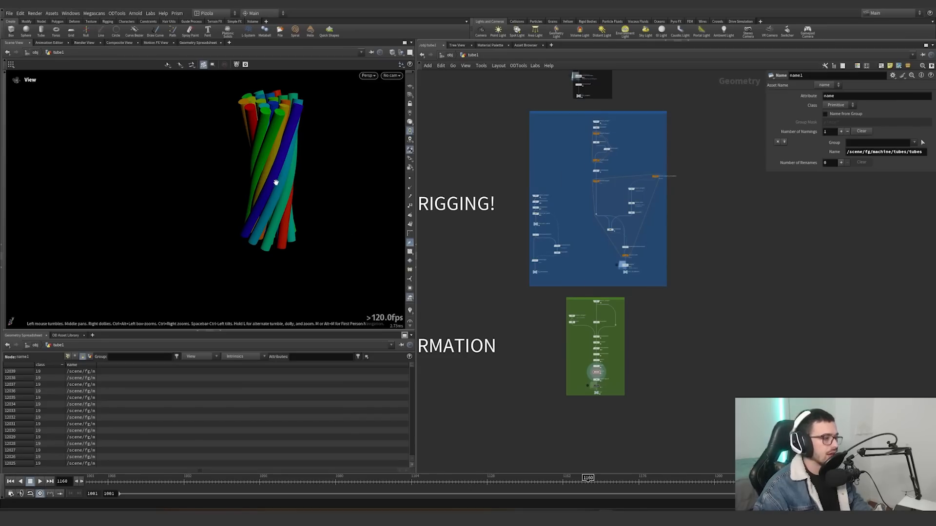
drag(275, 183, 283, 161)
right_drag(270, 183, 306, 158)
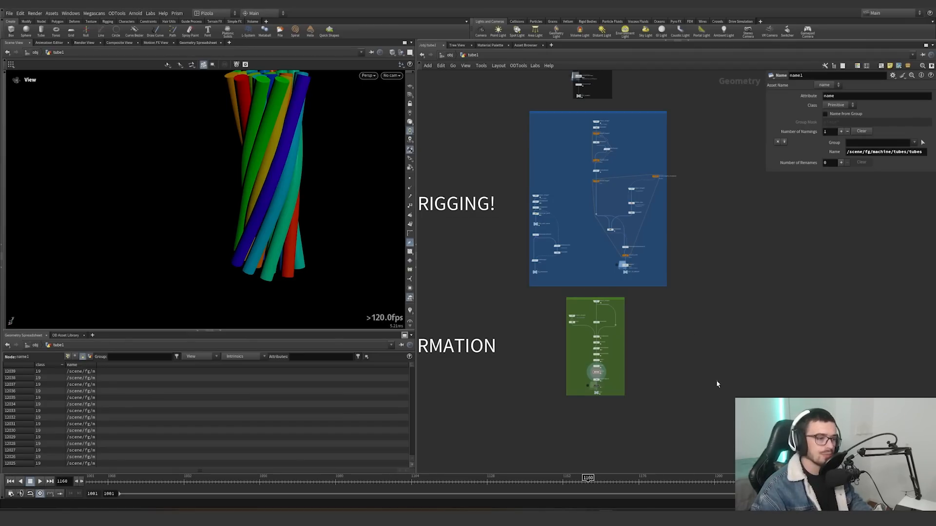
Place a Detangle node in an empty area of the network to show its parameters, and delete it
key(Tab)
text(deta)
key(Return)
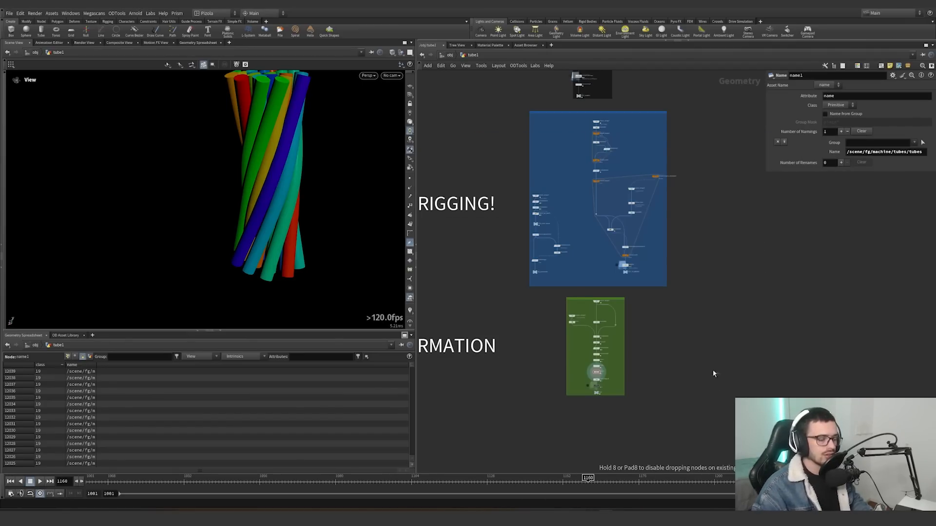
click(712, 369)
scroll(689, 349, up, 5)
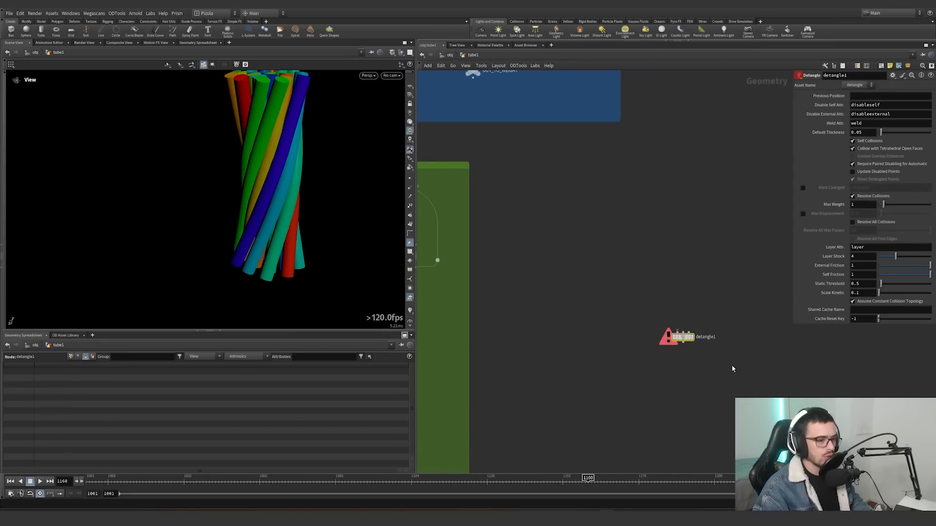
key(Delete)
Look over the whole network from the GEO IN section down to DEFORMATION
scroll(732, 346, down, 5)
middle_drag(686, 337, 692, 366)
scroll(697, 365, down, 4)
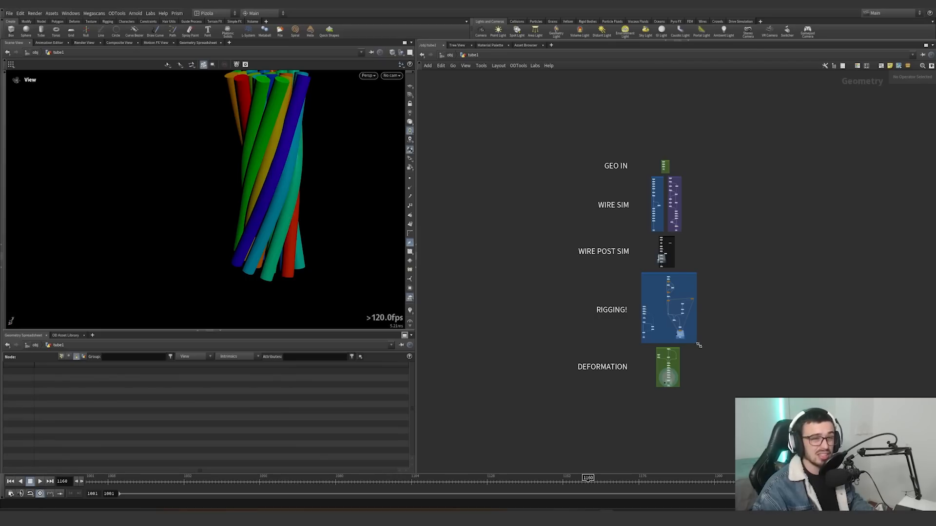
middle_drag(710, 388, 652, 402)
drag(655, 117, 489, 433)
drag(489, 432, 710, 152)
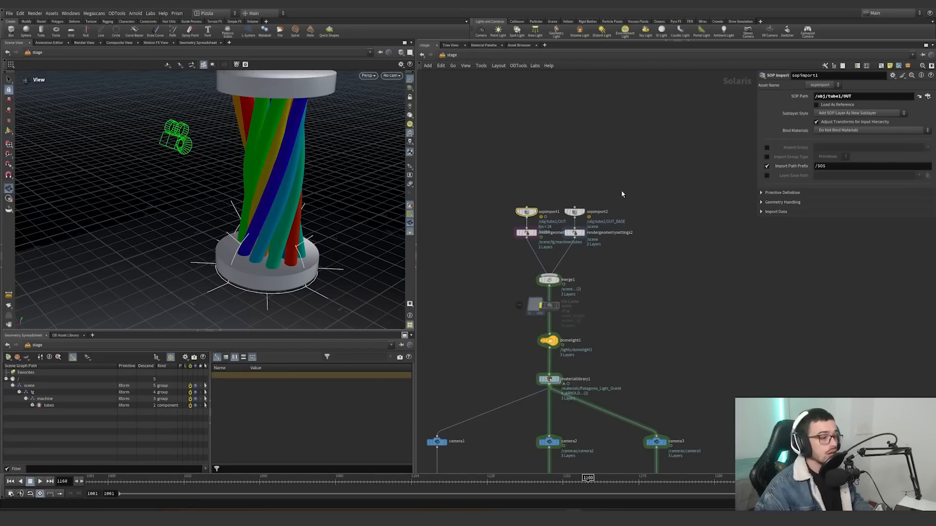
Display the tube import and the base import in turn to inspect the geometry each brings into the stage
scroll(586, 207, up, 5)
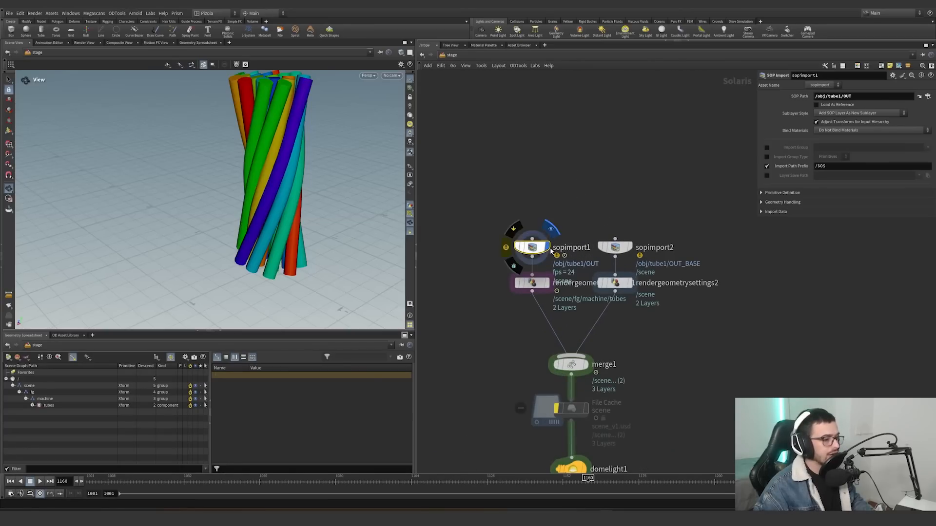
click(551, 229)
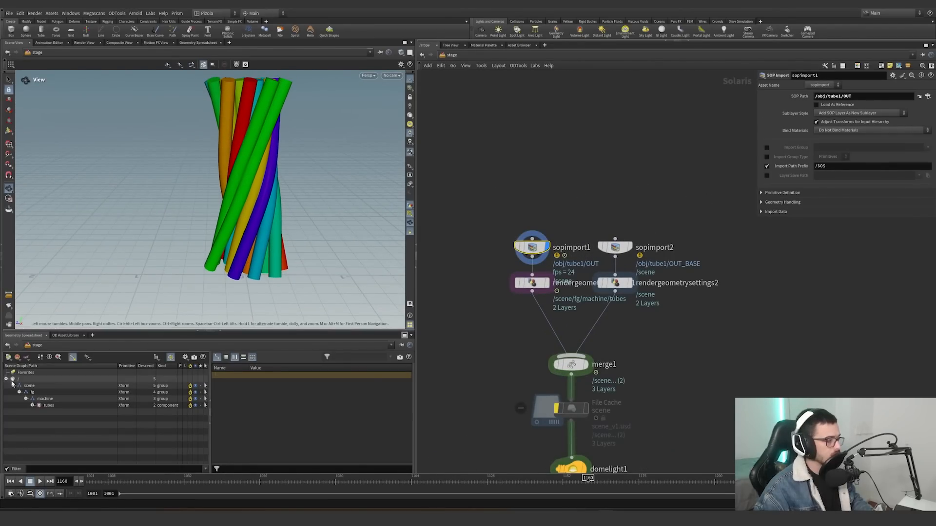
click(629, 247)
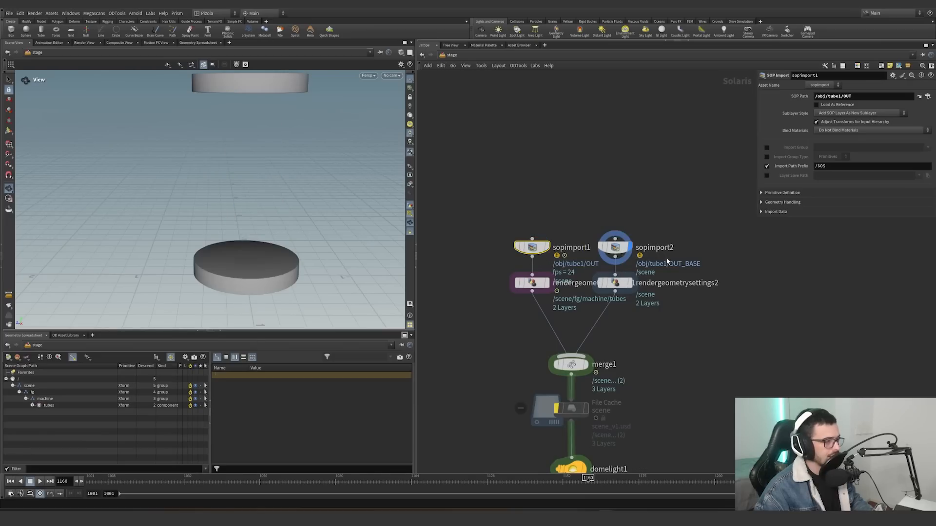
Examine the Arnold subdivision and displacement settings on the render geometry settings nodes of the tubes and the base
drag(505, 301, 566, 278)
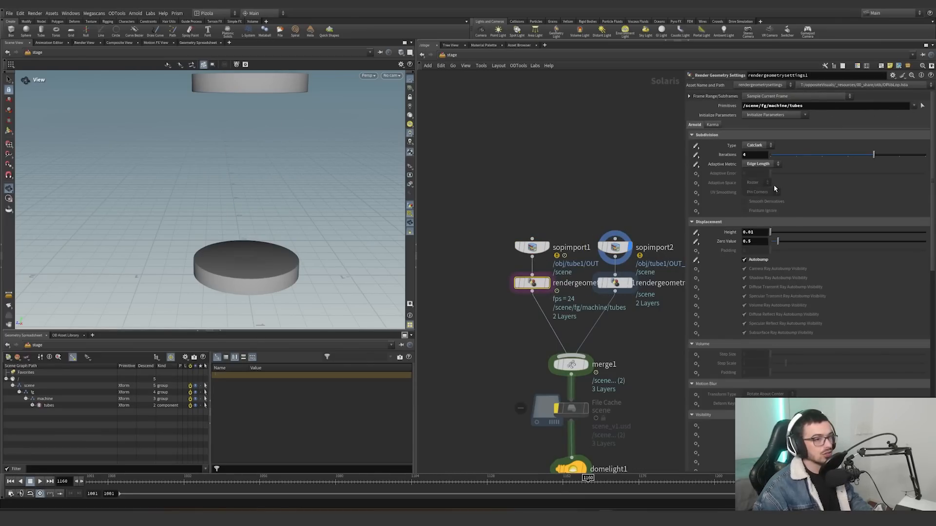
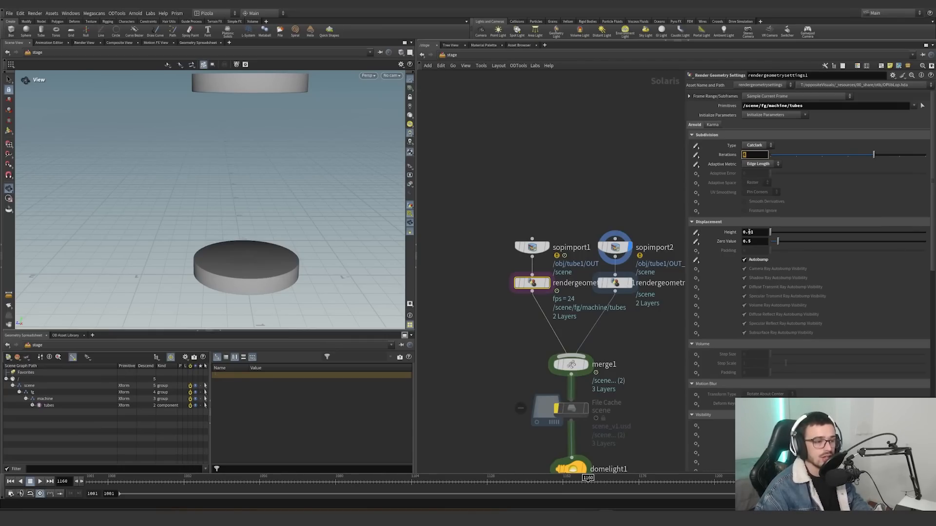
drag(756, 240, 747, 241)
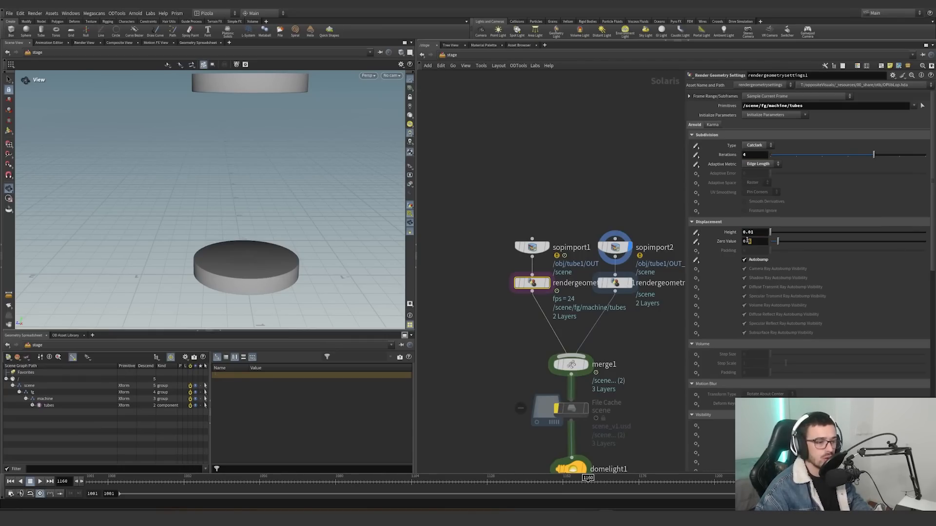
middle_drag(657, 292, 618, 280)
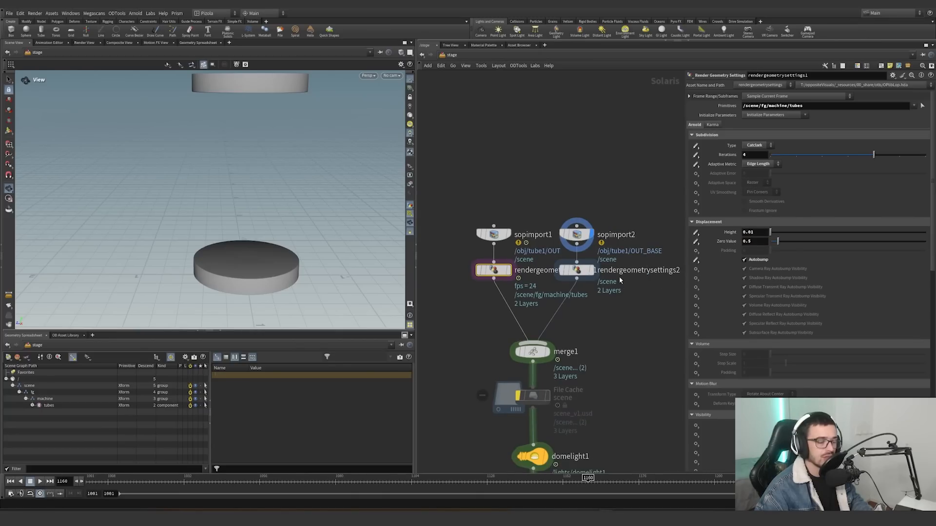
click(578, 271)
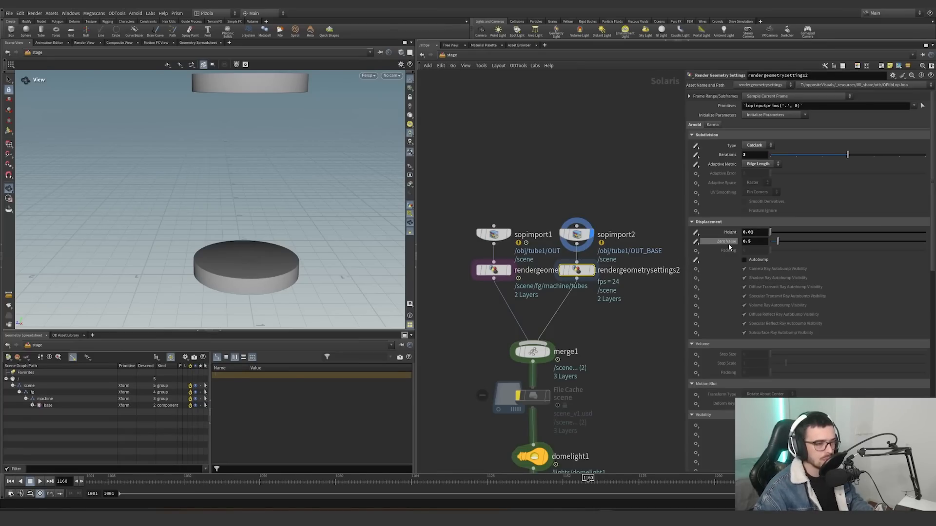
middle_drag(601, 324, 575, 236)
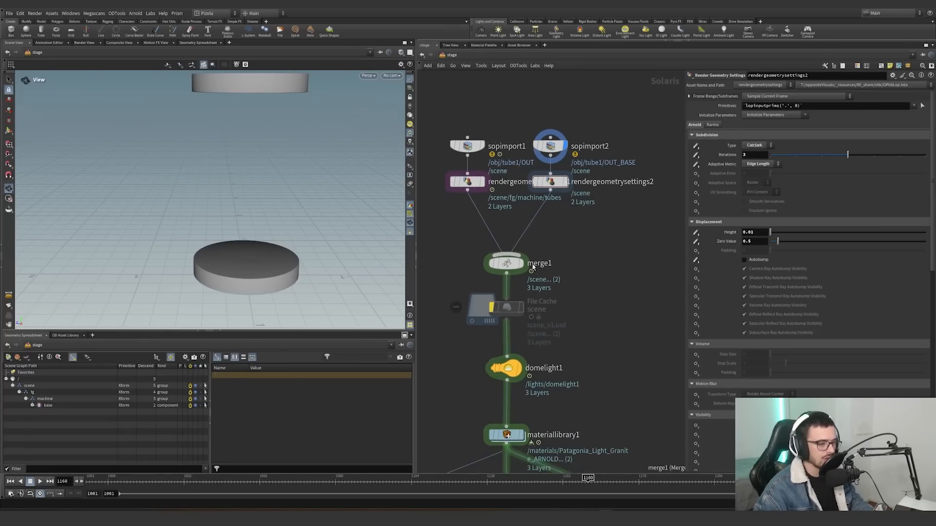
Display the stage at domelight1 and render the viewport with Arnold, inspecting the lit tubes from several angles
click(521, 263)
drag(288, 210, 219, 236)
click(520, 368)
click(372, 77)
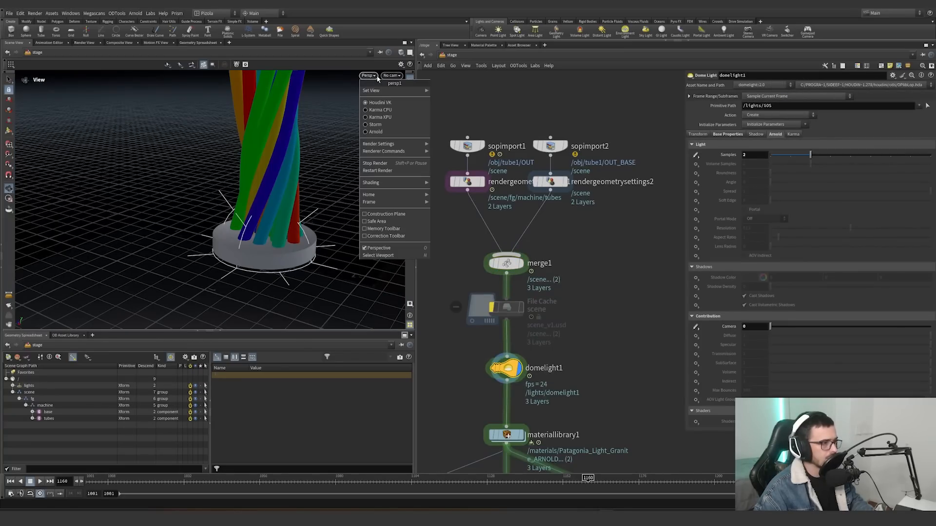
click(375, 134)
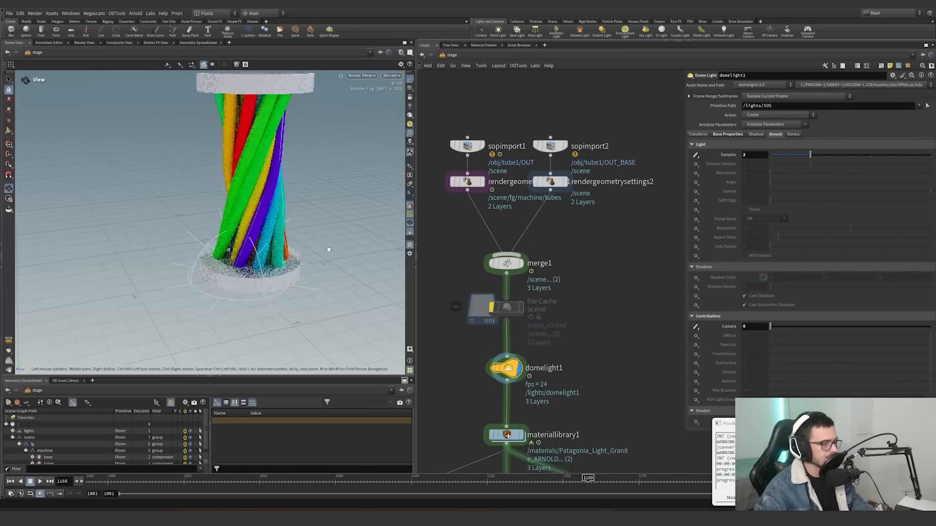
mouse_move(328, 249)
mouse_down()
mouse_move(286, 245)
mouse_move(341, 239)
mouse_up()
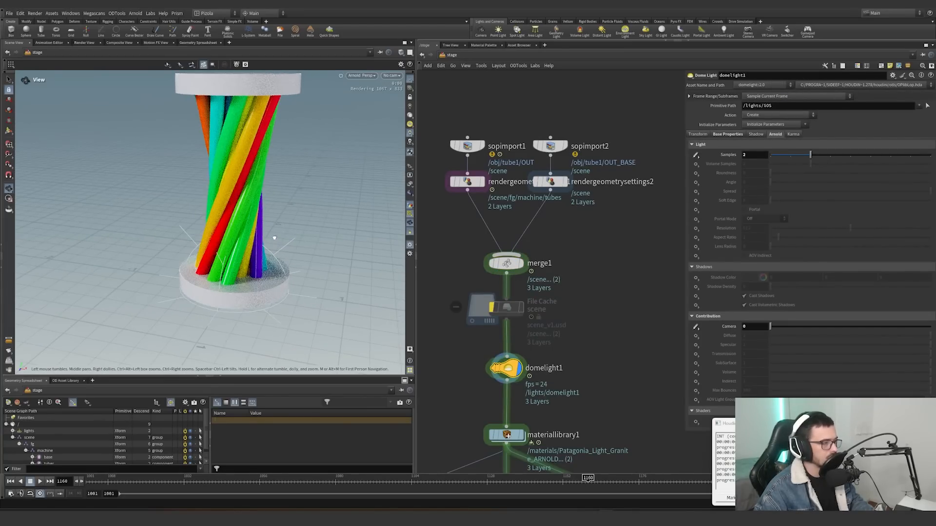
drag(274, 238, 312, 228)
Bypass sopimport2 and rendergeometrysettings2 of the base branch, and bypass rendergeometrysettings1 on the tubes
middle_drag(588, 339, 585, 222)
middle_drag(583, 269, 600, 340)
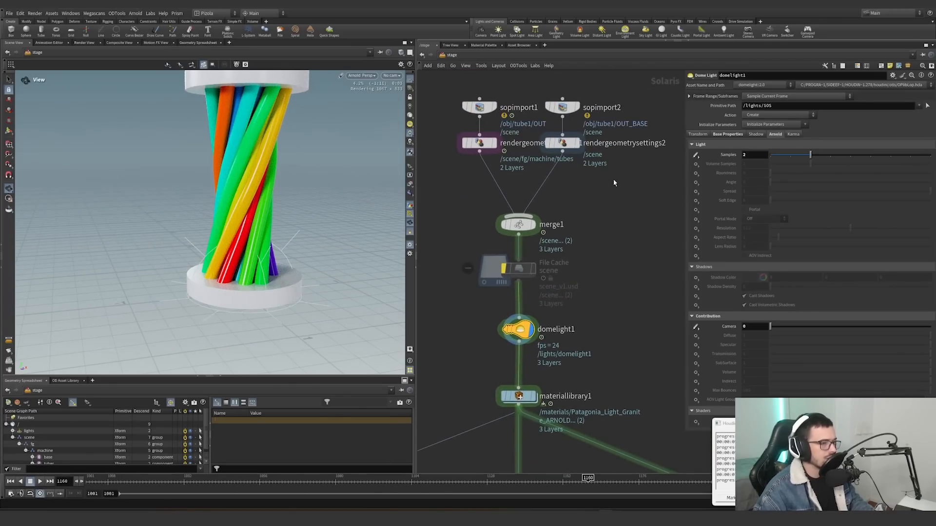
drag(613, 179, 551, 96)
key(q)
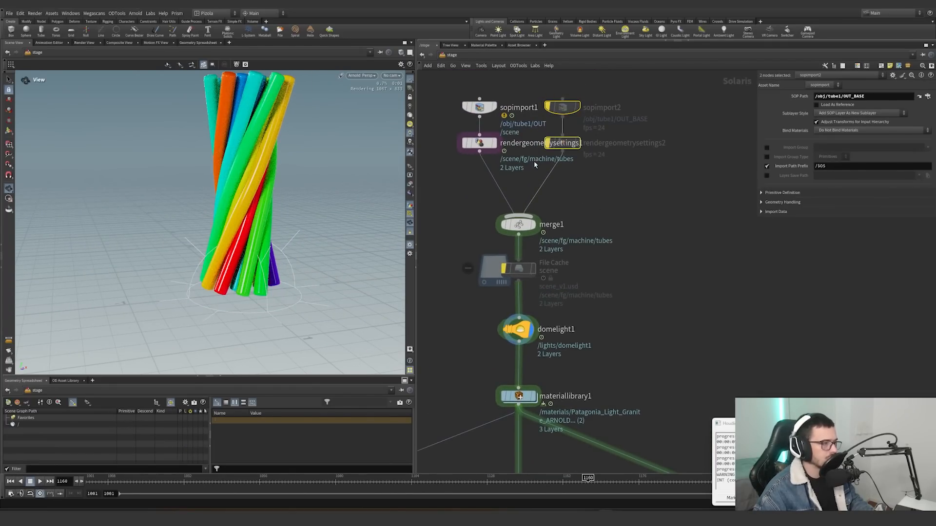
middle_drag(535, 164, 555, 203)
click(498, 182)
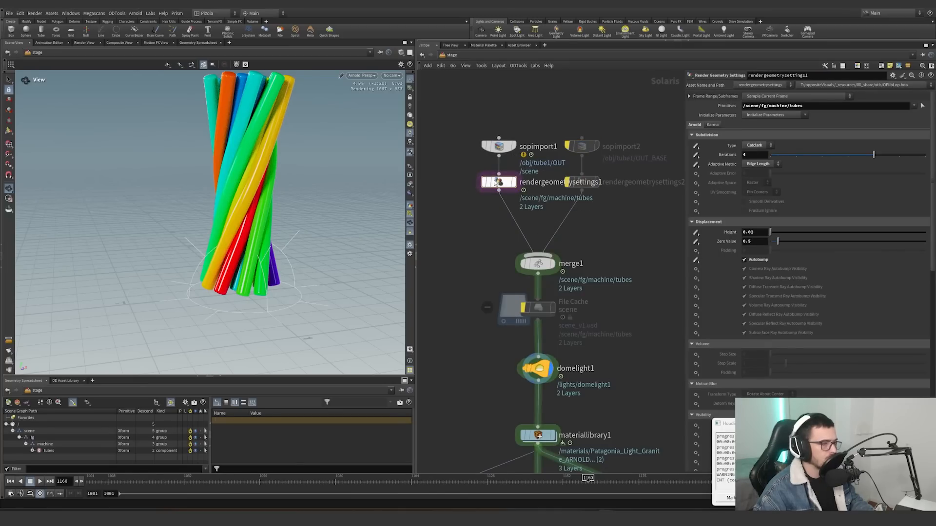
key(q)
Display the stage at materiallibrary1 and enlarge the viewport for a close look at the tubes' material
middle_drag(583, 254, 568, 182)
middle_drag(572, 313, 578, 250)
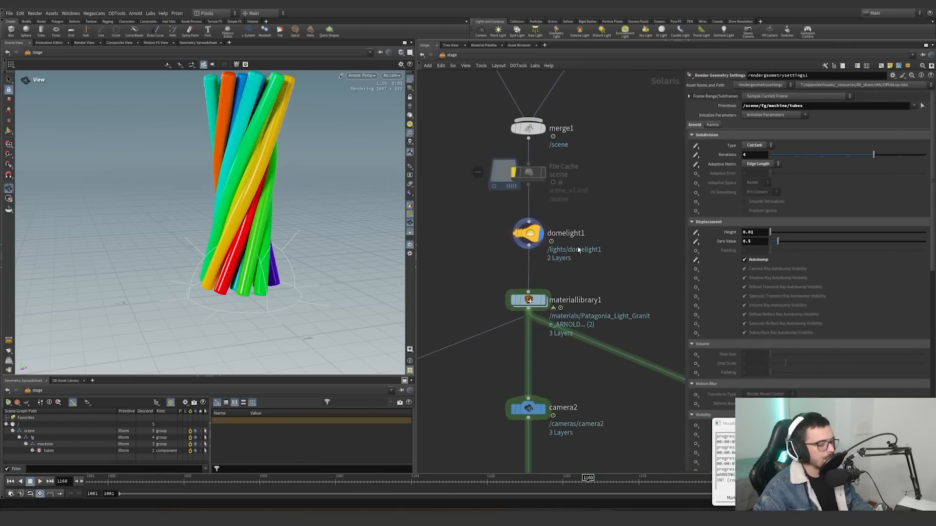
click(528, 299)
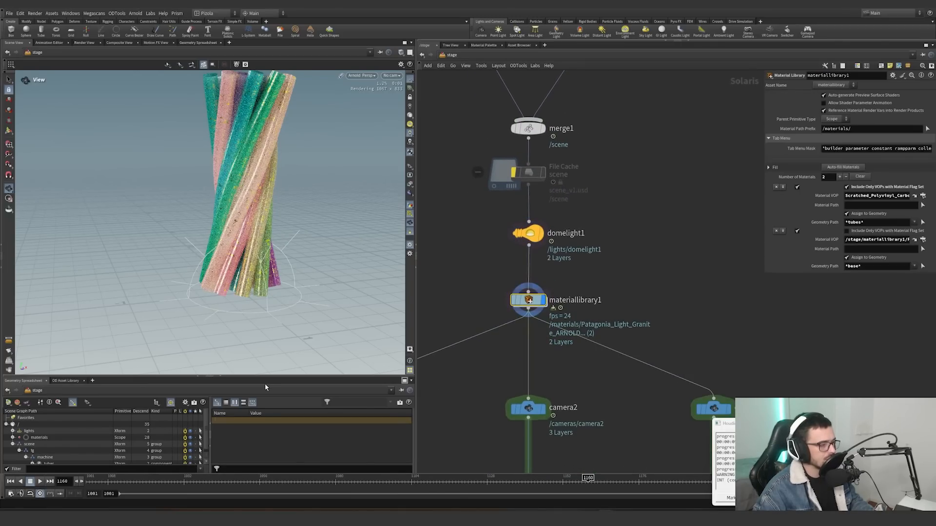
drag(262, 378, 262, 402)
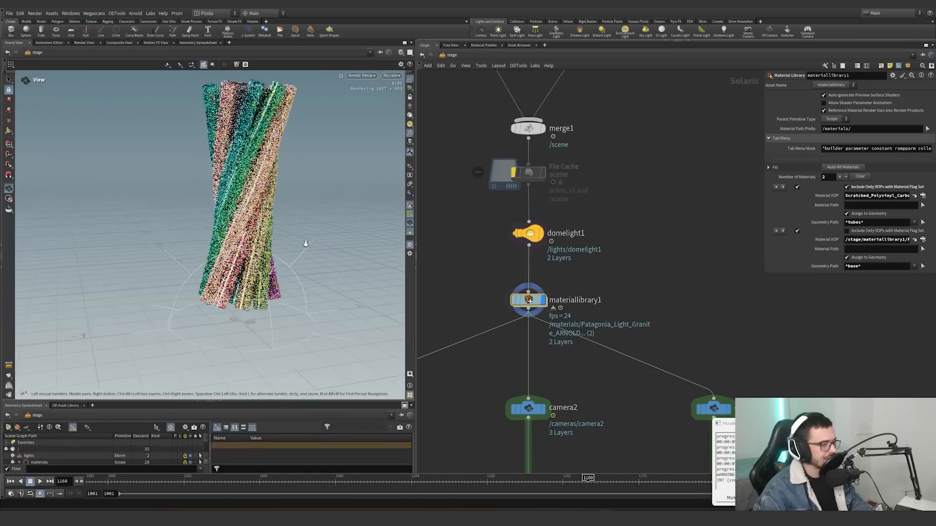
scroll(278, 243, up, 5)
Set the viewport's background colour scheme to Dark in the display options
key(d)
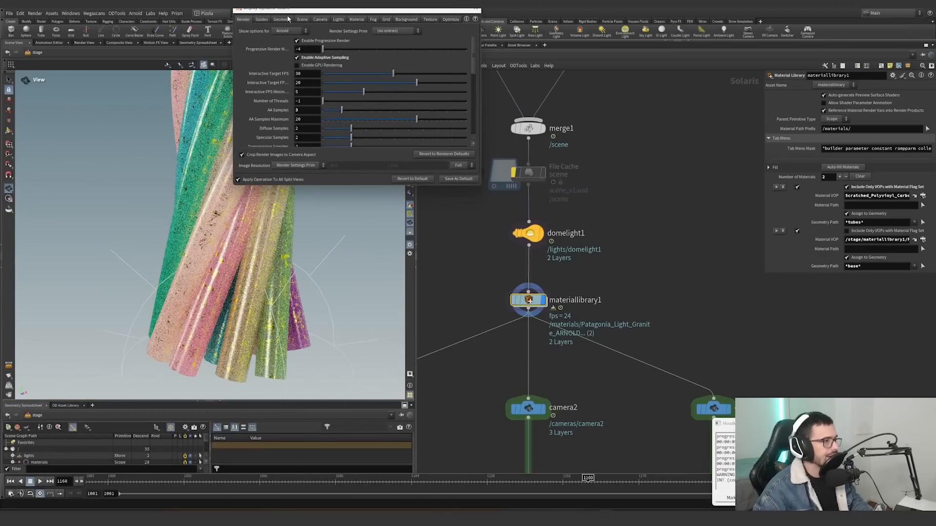
click(282, 19)
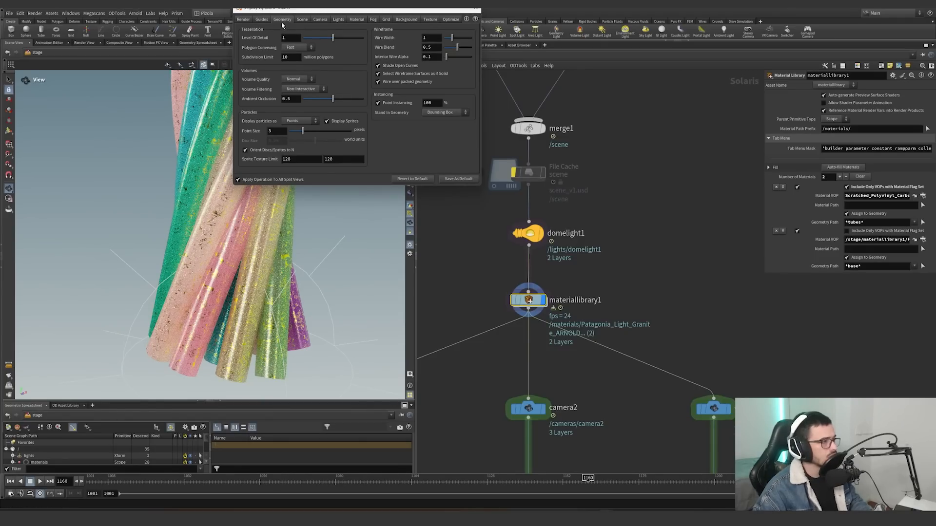
click(400, 22)
click(295, 31)
click(295, 50)
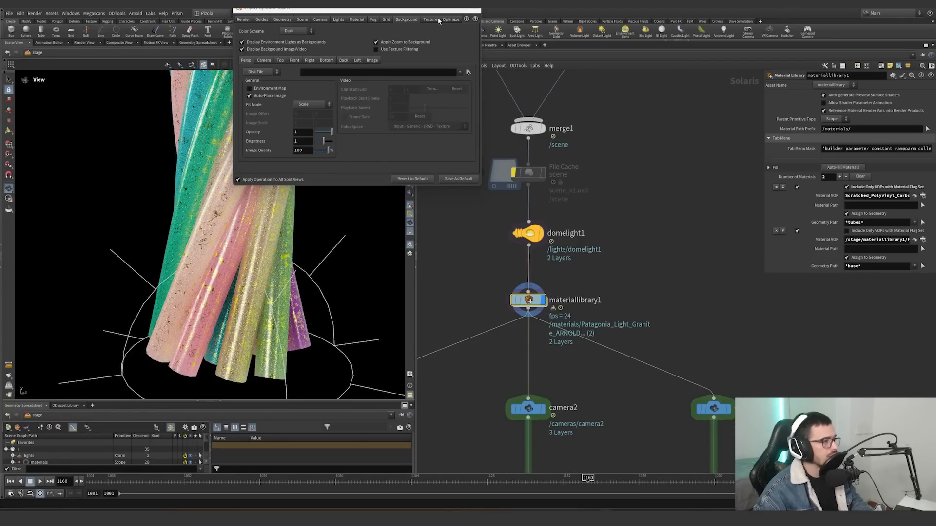
click(473, 10)
Go inside materiallibrary1, space the two Arnold material builders apart, and enter Scratched_Polyvinyl_Carbonate_Plastic_ARNOLD
right_drag(195, 195, 205, 245)
key(i)
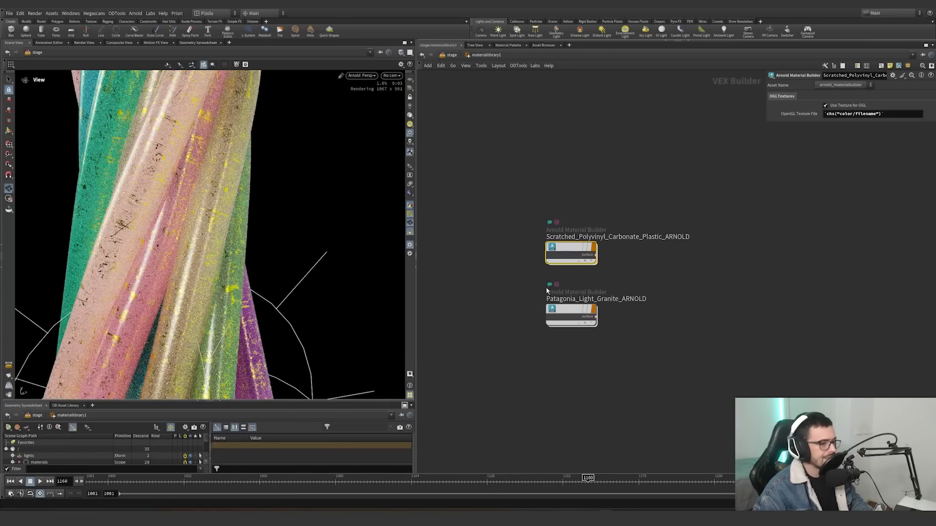
drag(571, 250, 572, 220)
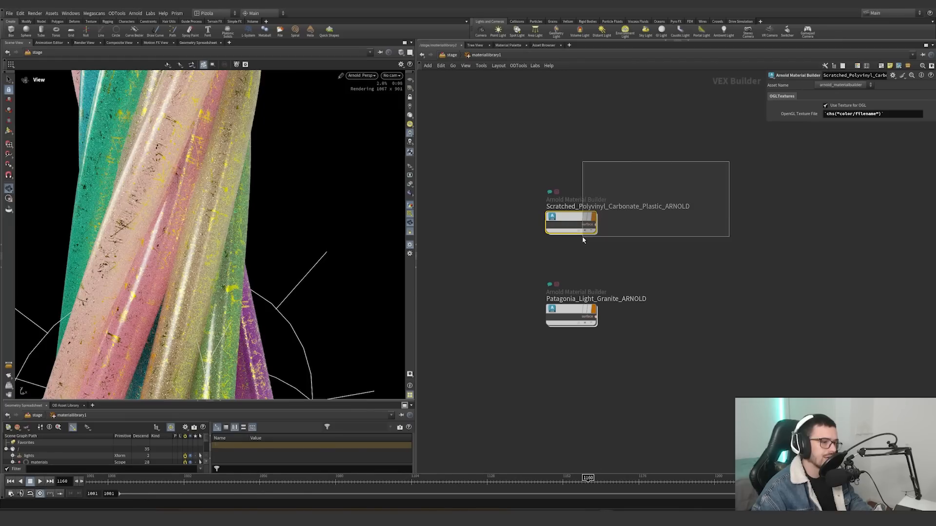
drag(718, 173, 583, 233)
click(577, 310)
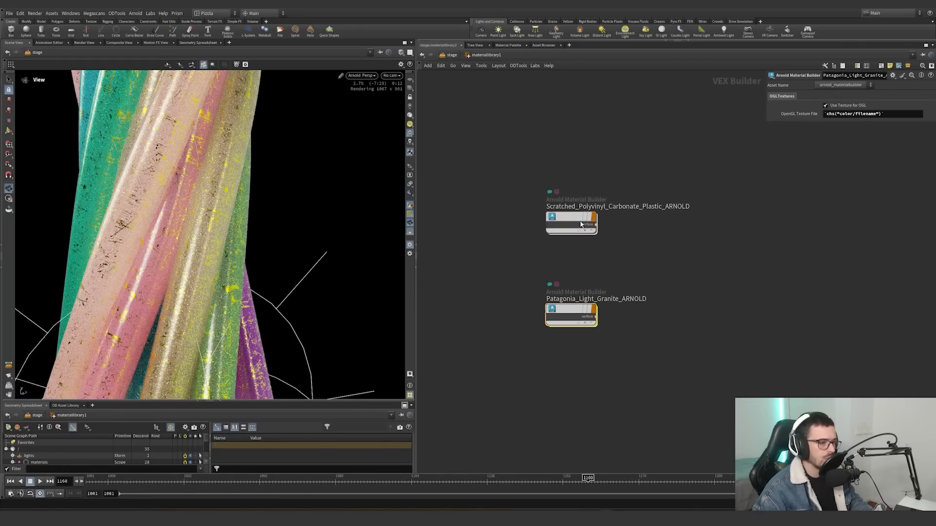
double_click(577, 219)
Look over the plastic's shader network, shifting the material output slightly, and show the parameters of color_correct1
scroll(668, 261, up, 2)
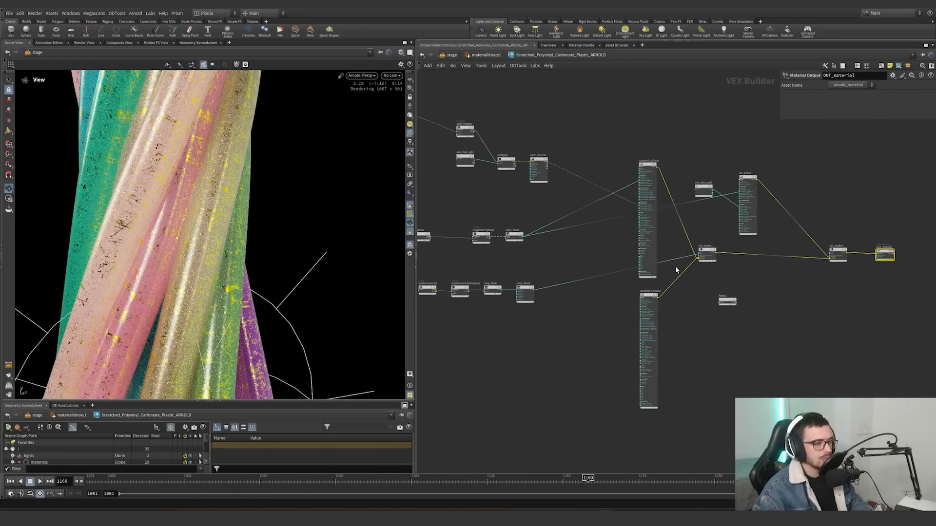
middle_drag(686, 268, 613, 278)
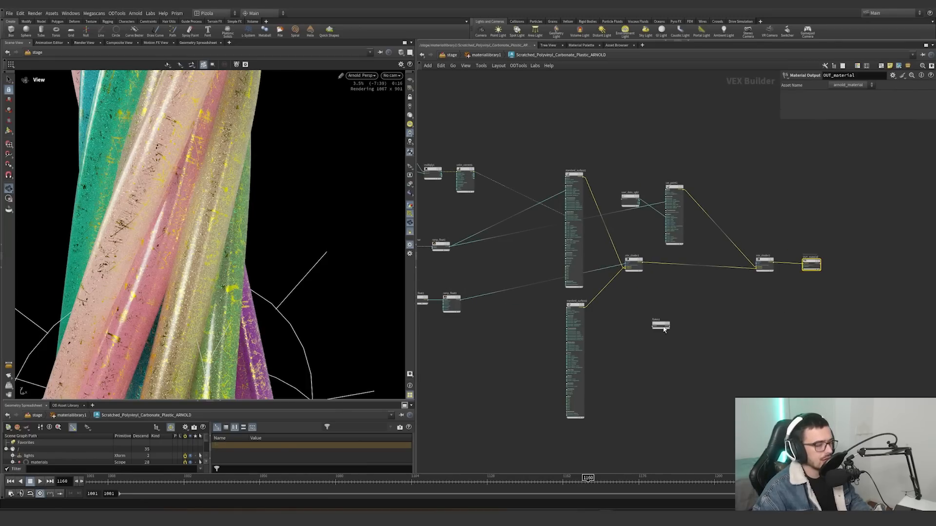
drag(803, 262, 814, 240)
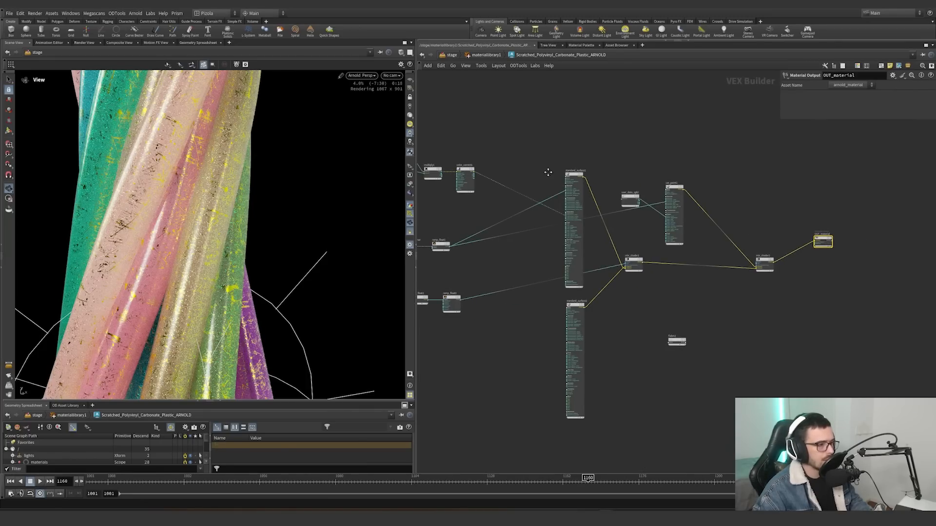
middle_drag(548, 172, 653, 195)
scroll(585, 193, up, 2)
click(575, 193)
scroll(585, 205, down, 4)
middle_drag(712, 237, 683, 267)
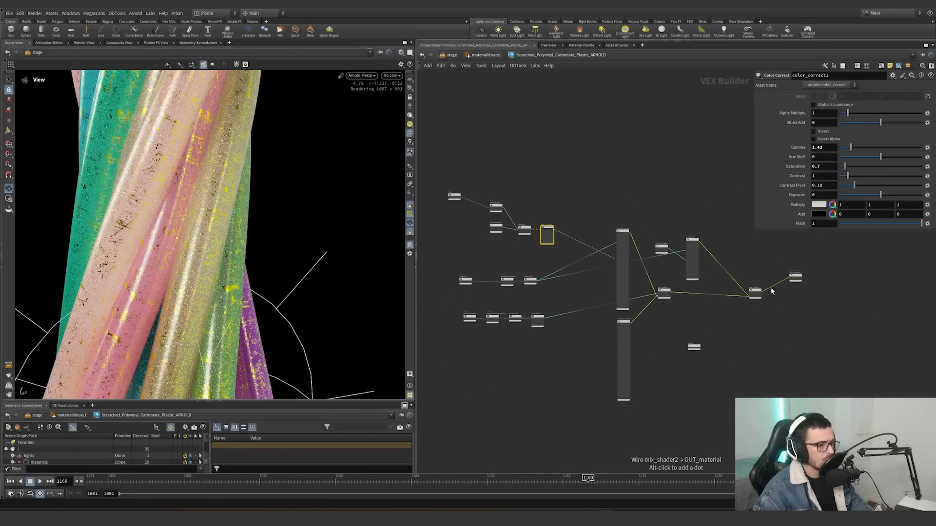
Move OUT_material beside the colour nodes and wire colorTriplanar into its surface input to preview the plain texture
drag(767, 289, 526, 201)
scroll(518, 204, up, 4)
middle_drag(517, 204, 516, 239)
scroll(609, 232, up, 4)
click(617, 236)
scroll(621, 236, down, 6)
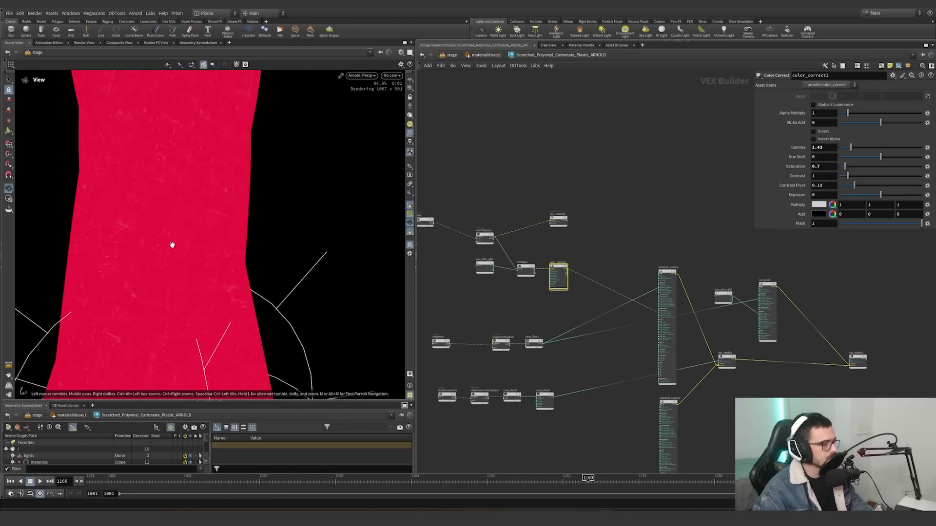
right_drag(172, 245, 256, 226)
scroll(536, 240, up, 5)
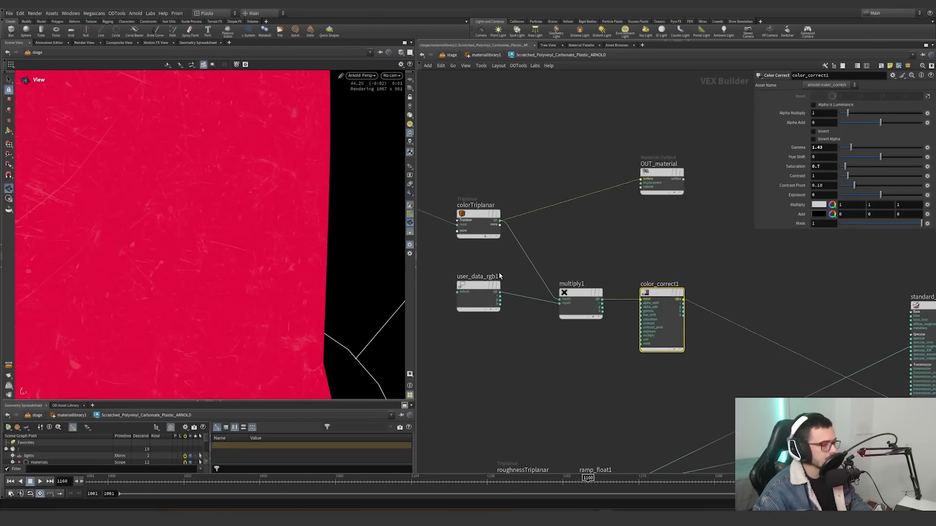
Show the displayColor attribute on user_data_rgb1 and wire multiply1 into OUT_material's surface to preview the tinted texture on the tubes
click(495, 288)
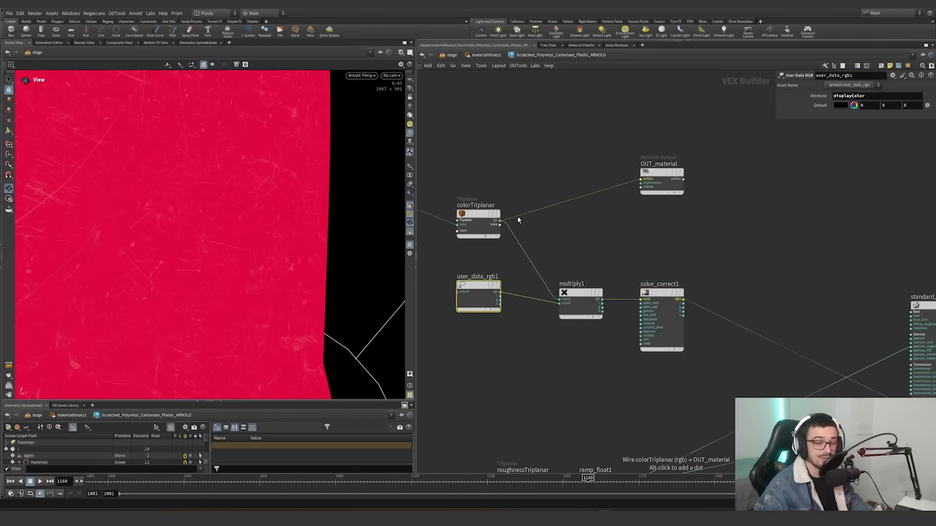
drag(515, 220, 603, 299)
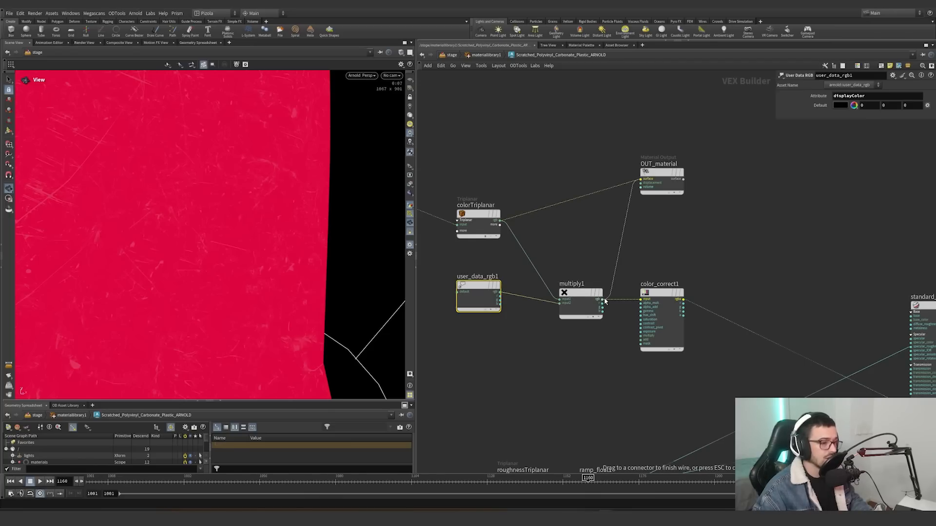
scroll(184, 247, down, 5)
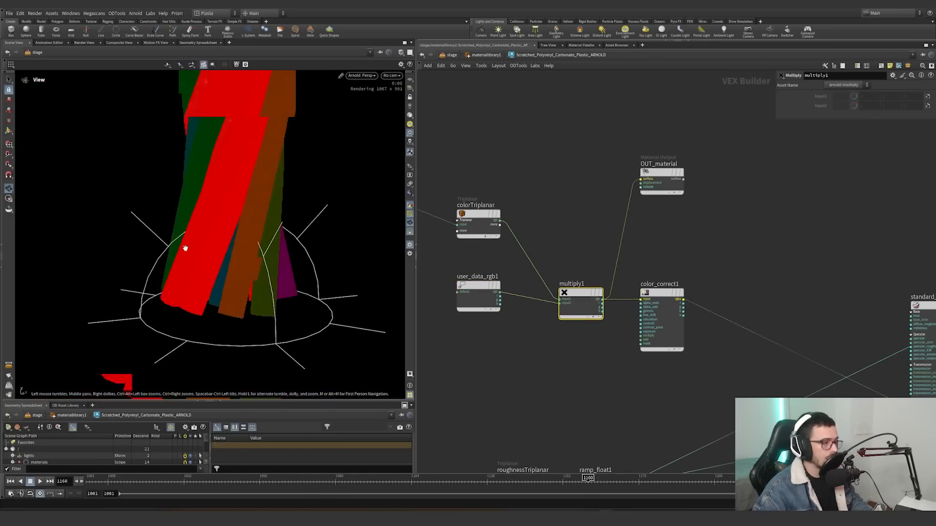
drag(184, 247, 245, 221)
right_drag(245, 221, 241, 240)
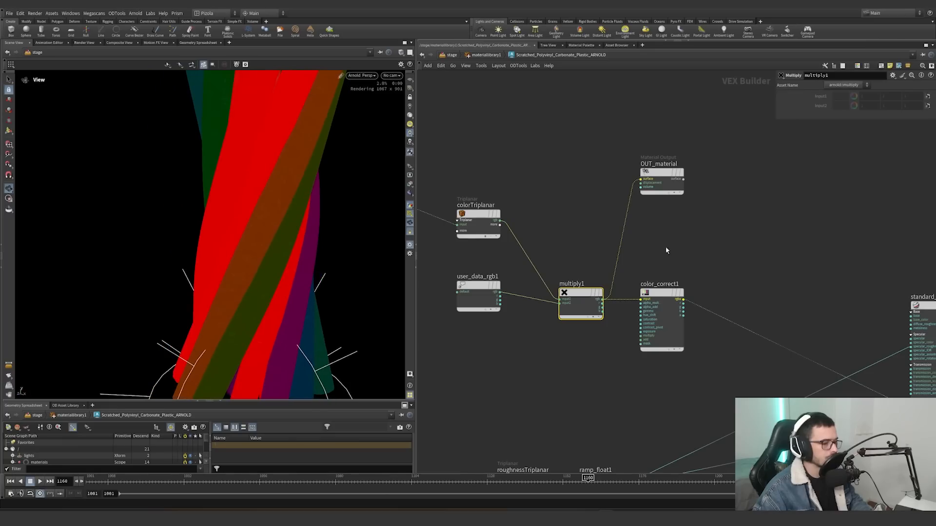
Wire the color_correct1 output into OUT_material's surface input to preview the colour-corrected texture
middle_drag(665, 248, 619, 229)
drag(565, 270, 642, 280)
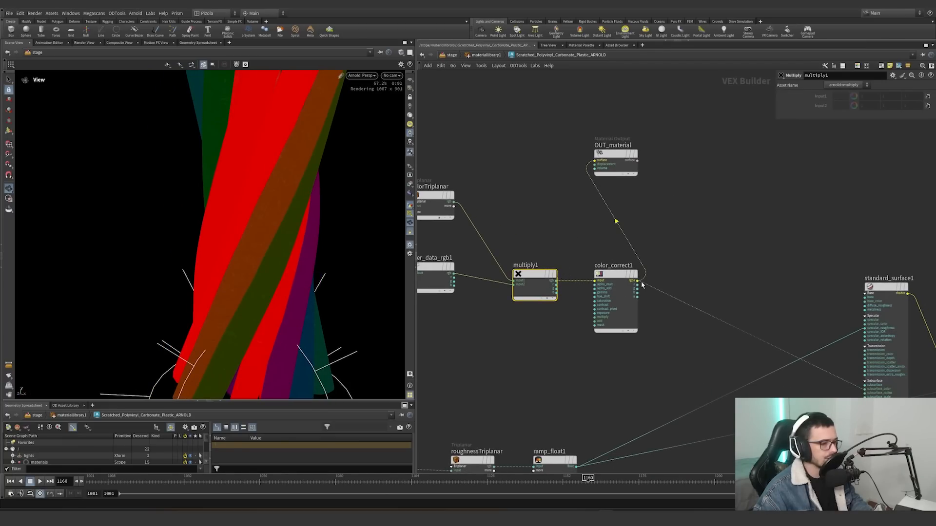
Show the parameters of color_correct1 and wire ramp_float1 into OUT_material's surface input to preview the roughness on the tubes
drag(692, 251, 577, 347)
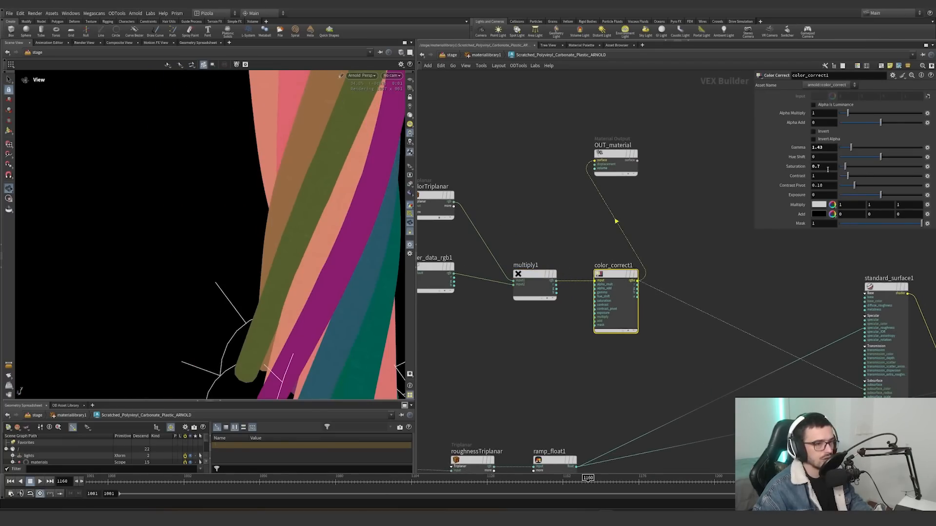
middle_drag(726, 207, 594, 180)
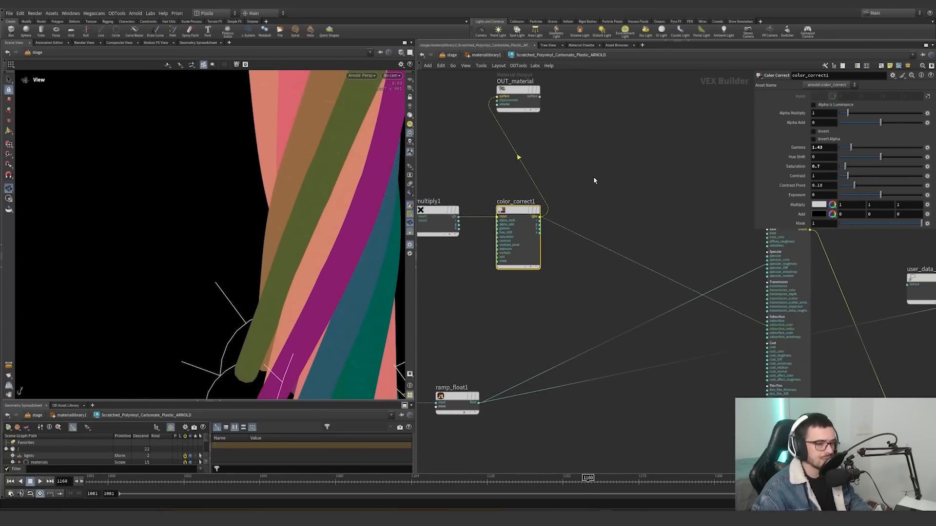
scroll(663, 268, down, 3)
middle_drag(583, 230, 648, 204)
drag(649, 203, 604, 339)
scroll(807, 241, up, 4)
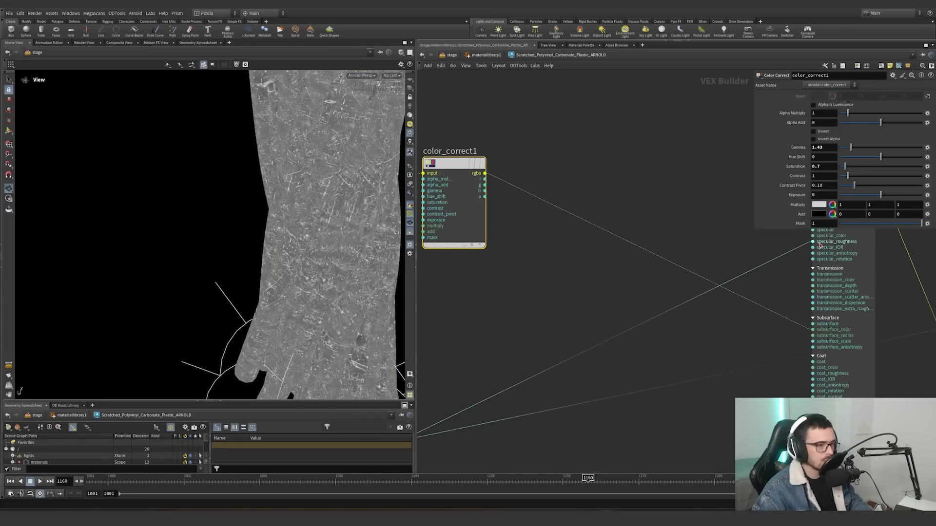
Wire the roughness image's output directly into OUT_material's surface input to preview it without triplanar projection
middle_drag(754, 357, 801, 342)
scroll(801, 342, down, 3)
scroll(707, 292, up, 2)
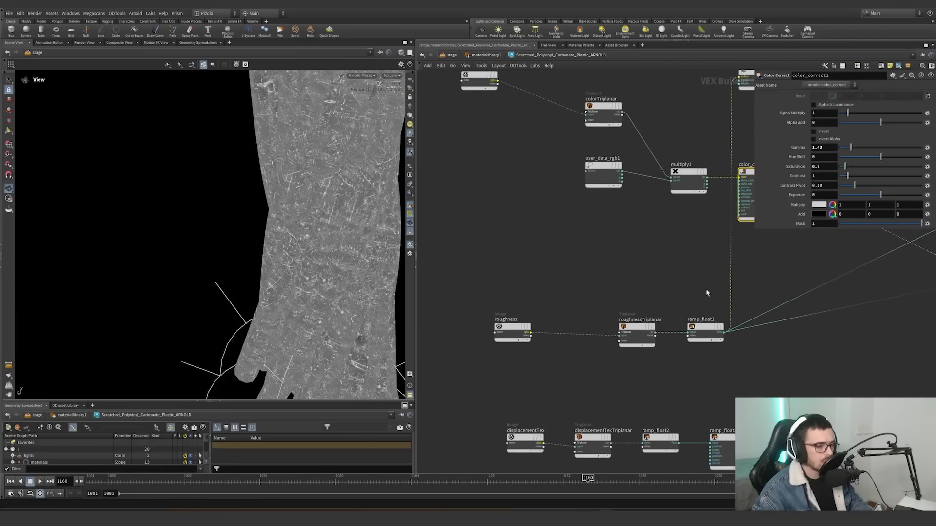
scroll(723, 318, up, 2)
drag(727, 322, 444, 341)
middle_drag(464, 330, 495, 329)
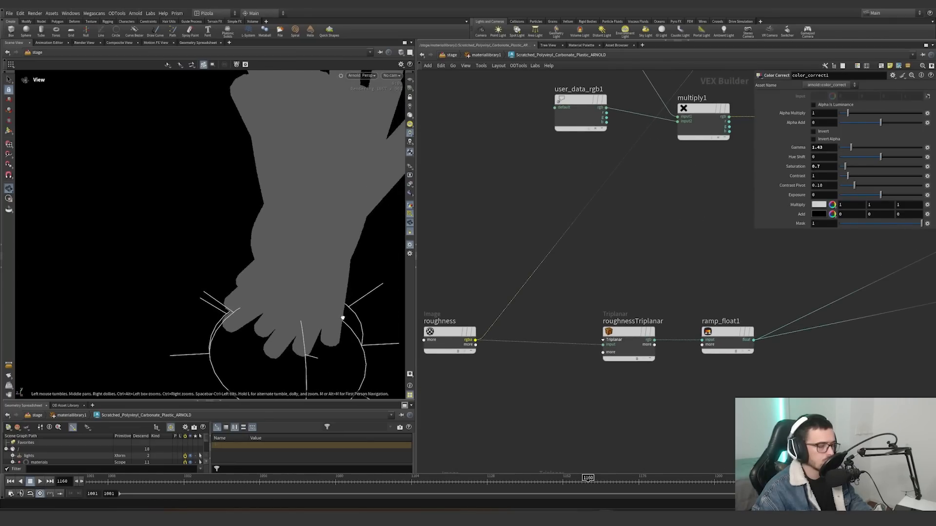
Wire roughnessTriplanar into OUT_material's surface input to preview the projected roughness, and show the triplanar node's parameters
middle_drag(551, 314, 518, 324)
drag(453, 342, 624, 352)
click(594, 359)
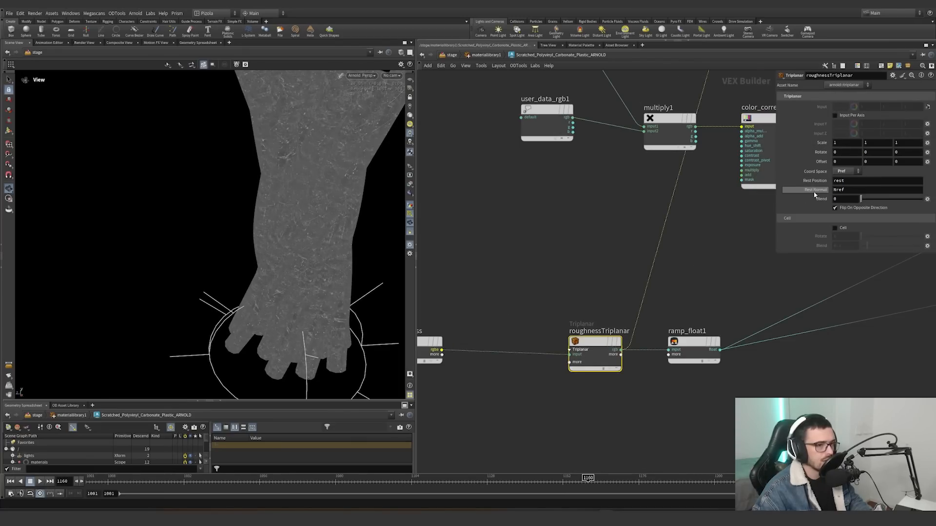
mouse_move(320, 198)
mouse_down()
mouse_move(437, 185)
mouse_move(273, 195)
mouse_move(330, 205)
mouse_up()
Preview the remapped roughness from ramp_float1, followed by the standard_surface1 shading, by wiring each into OUT_material's surface input
middle_drag(648, 282, 529, 281)
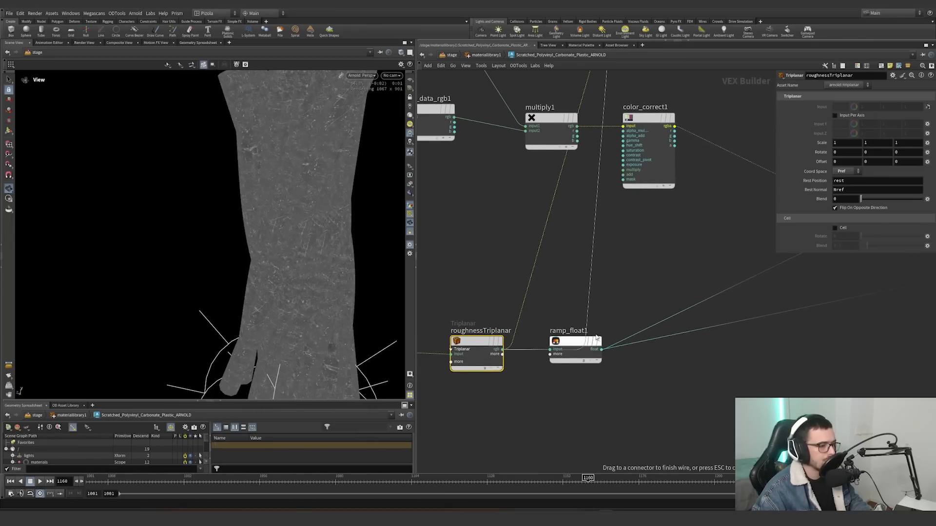
middle_drag(665, 284, 583, 293)
scroll(583, 293, down, 4)
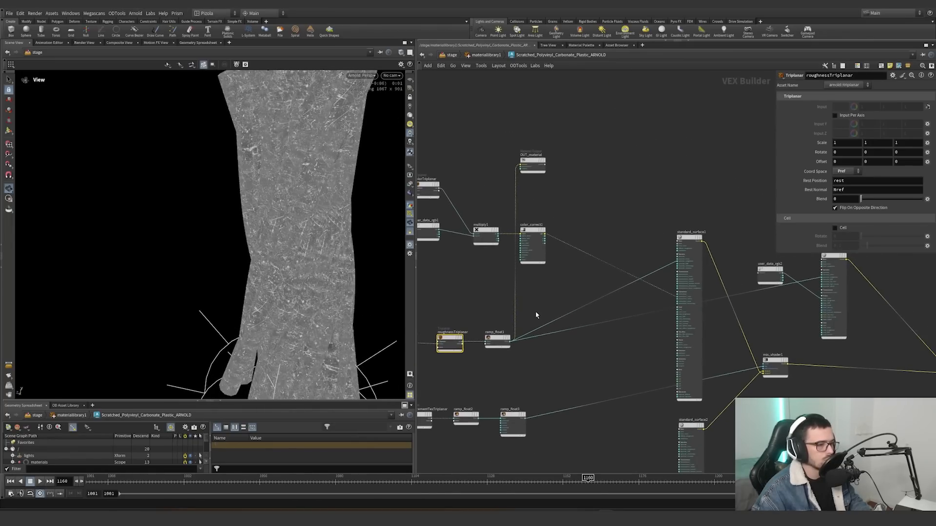
scroll(534, 312, up, 1)
drag(513, 337, 738, 223)
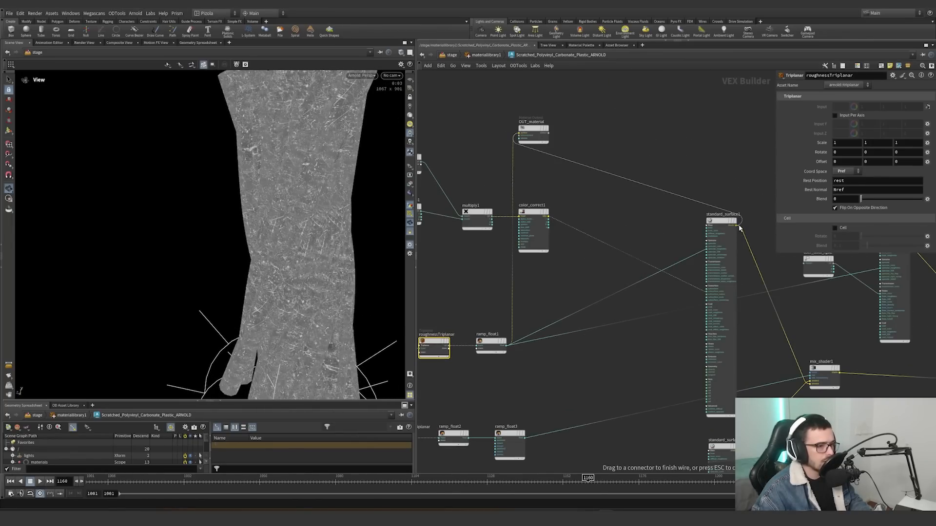
drag(299, 224, 336, 226)
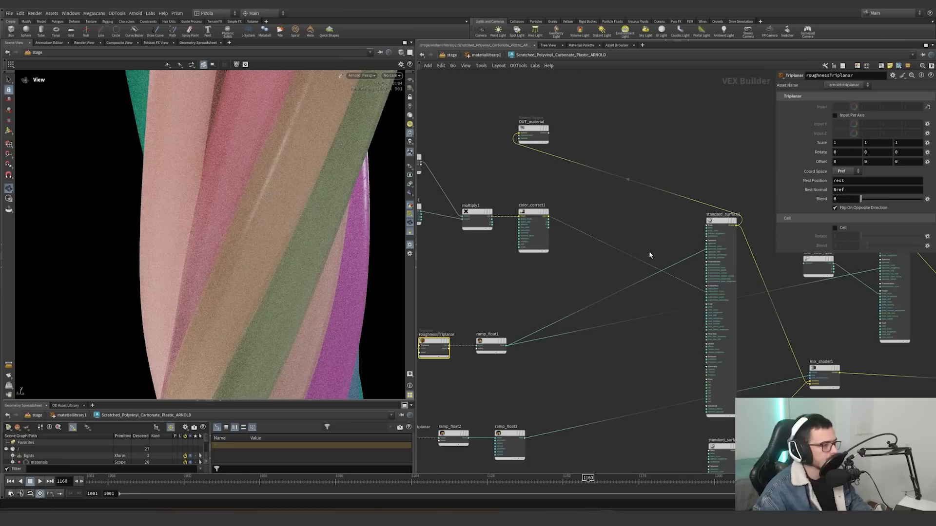
Move OUT_material below mix_shader1 and wire ramp_float3 into its surface input to preview the scratch mask
scroll(648, 250, down, 3)
drag(492, 161, 720, 397)
scroll(688, 374, up, 3)
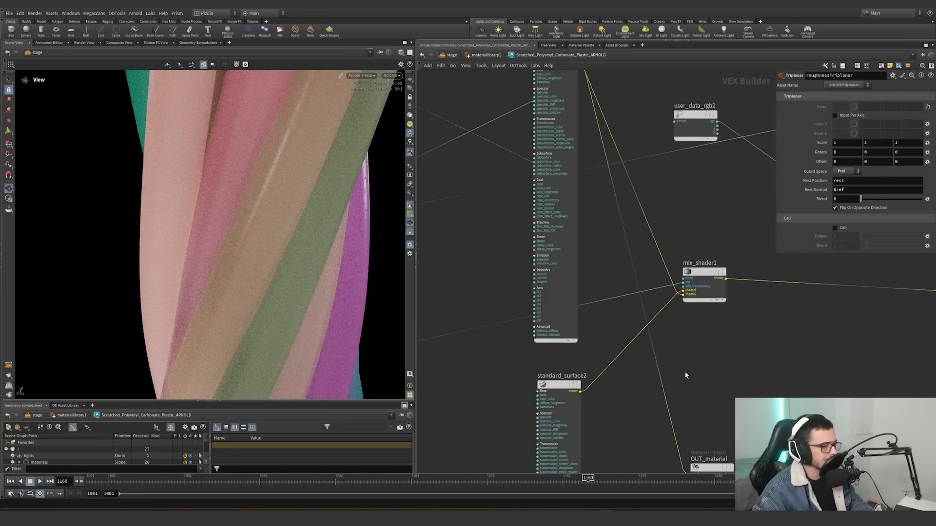
scroll(688, 374, down, 3)
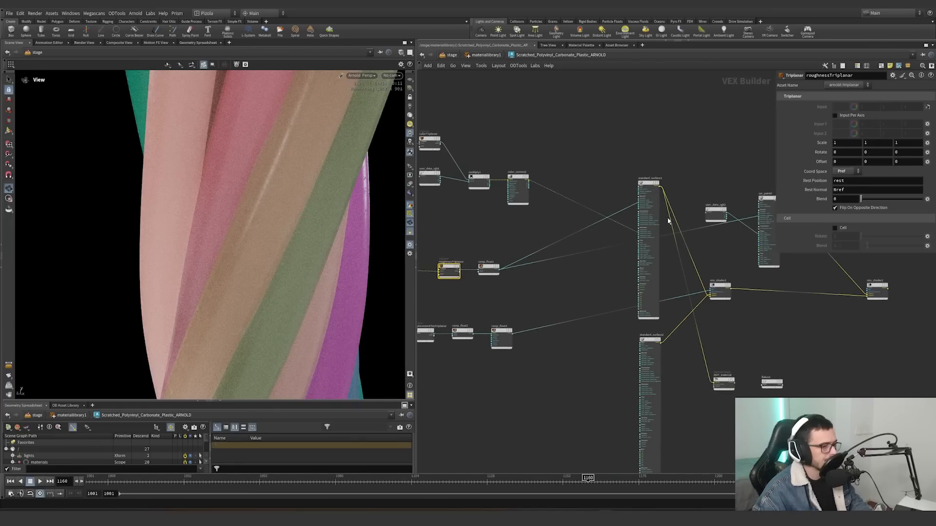
drag(669, 221, 513, 335)
middle_drag(522, 321, 643, 310)
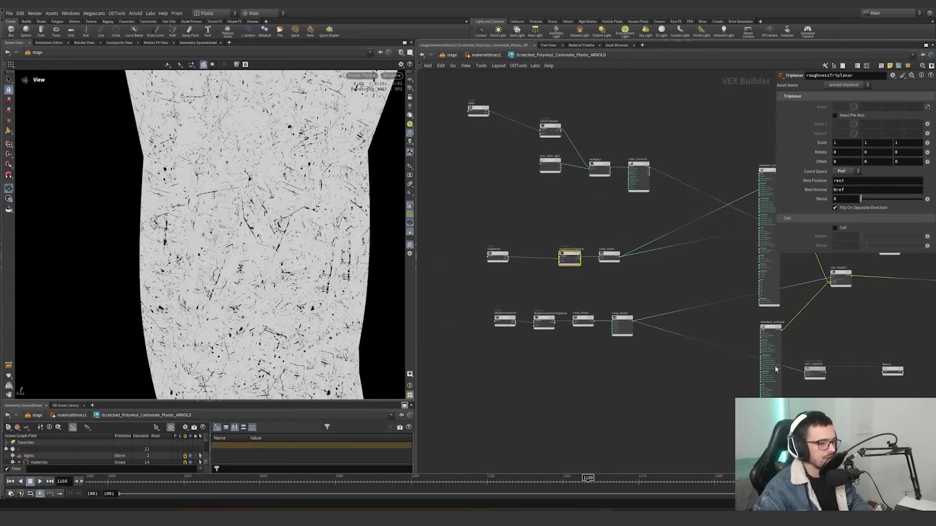
Place OUT_material below ramp_float3 and show the parameters of displacementTex and ramp_float3
scroll(522, 320, up, 5)
drag(530, 283, 463, 354)
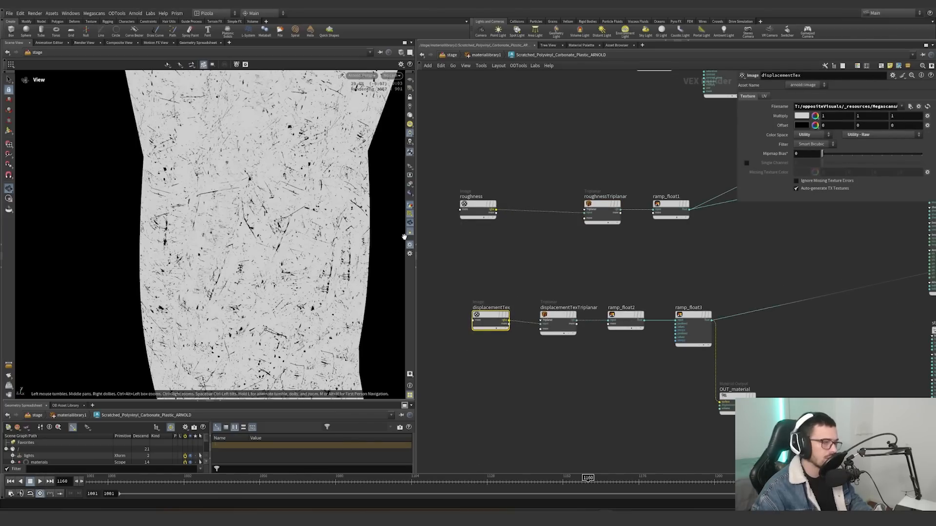
drag(540, 280, 457, 199)
middle_drag(518, 278, 502, 262)
drag(456, 282, 499, 333)
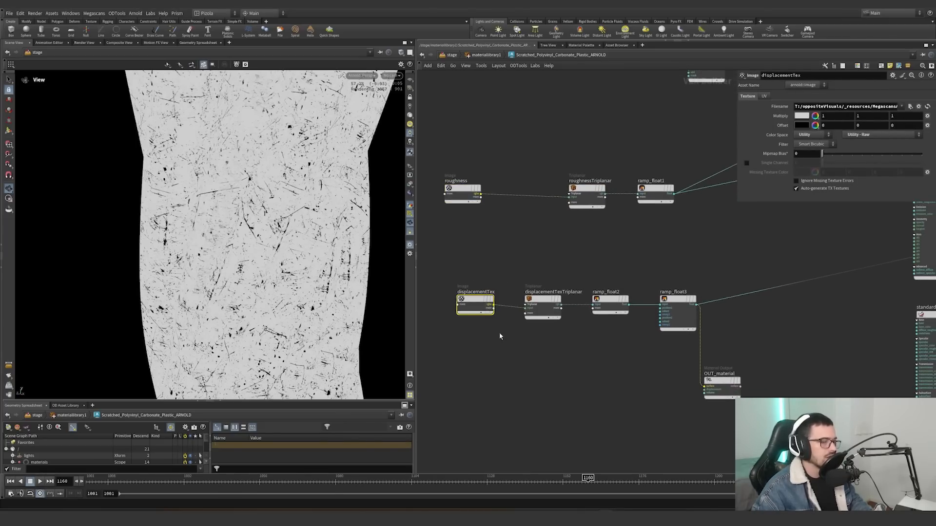
drag(701, 314, 747, 301)
scroll(576, 315, up, 3)
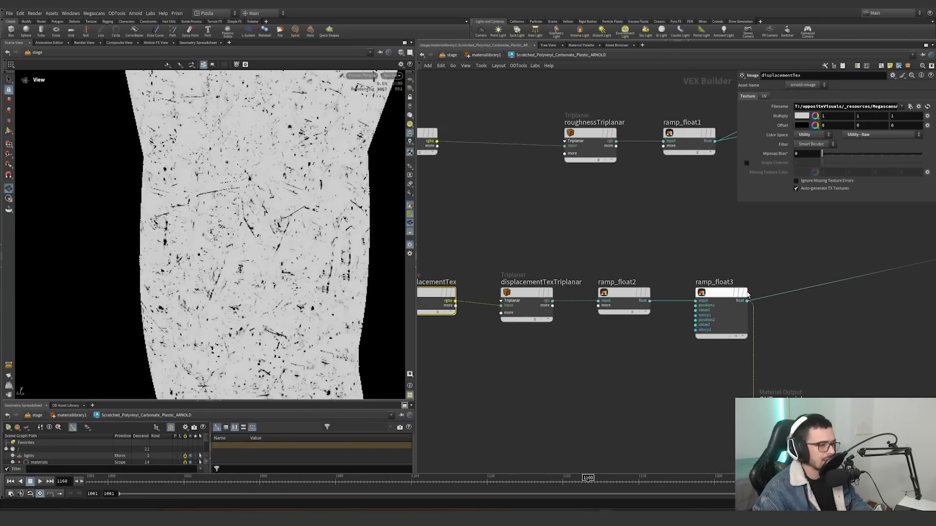
click(721, 292)
scroll(669, 366, down, 3)
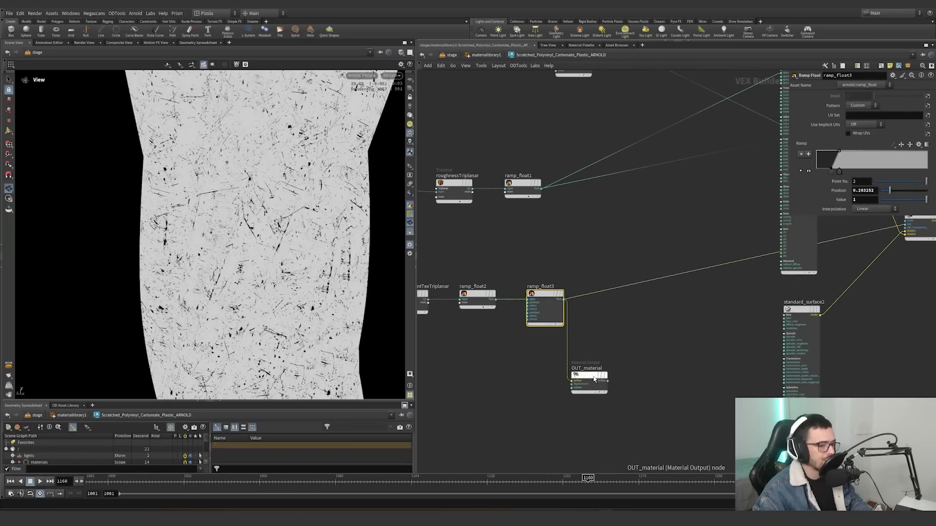
Move OUT_material beside mix_shader1 and wire mix_shader1 into its surface input to preview the scratched plastic blend
drag(600, 380, 912, 313)
middle_drag(753, 321, 568, 374)
scroll(567, 373, down, 2)
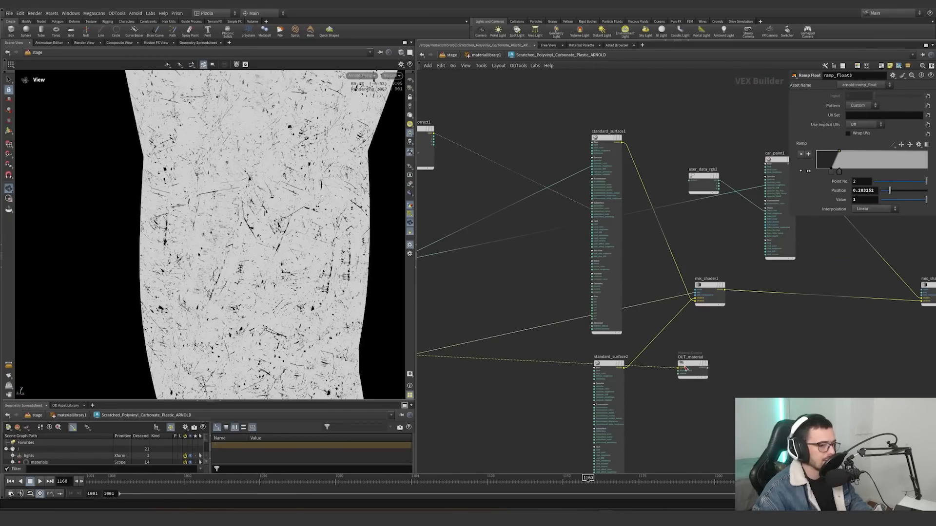
drag(688, 367, 788, 346)
drag(714, 344, 725, 291)
middle_drag(727, 329, 598, 349)
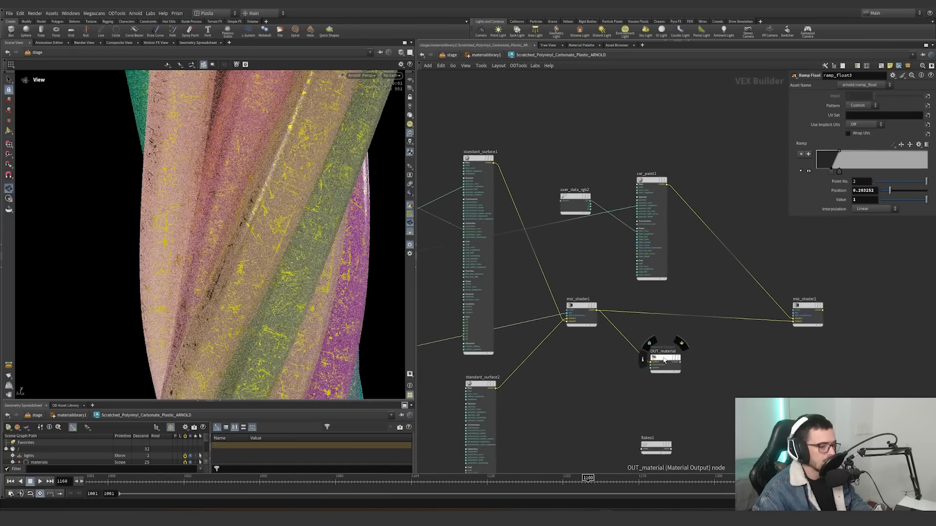
Move OUT_material beside car_paint1, wire the car_paint1 shader into its surface input and examine the flakes up close
drag(664, 359, 707, 271)
drag(614, 304, 641, 232)
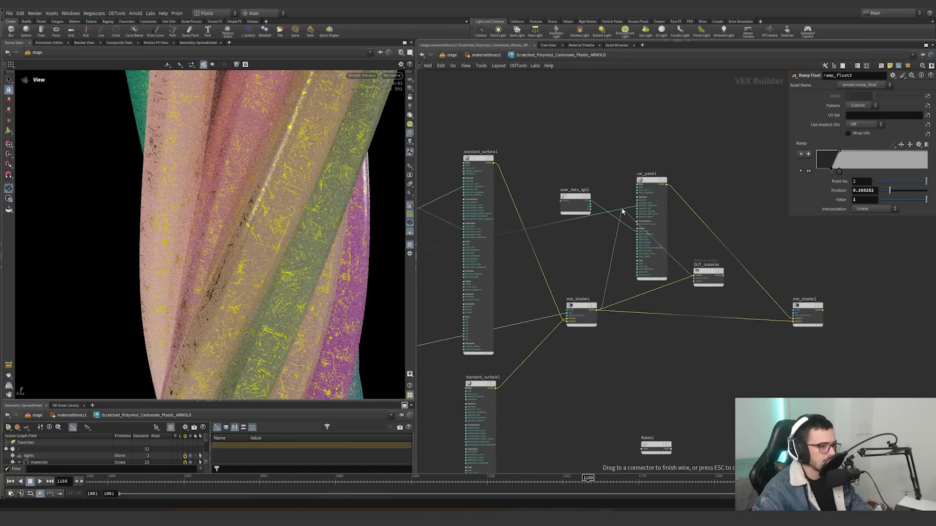
drag(672, 188, 674, 189)
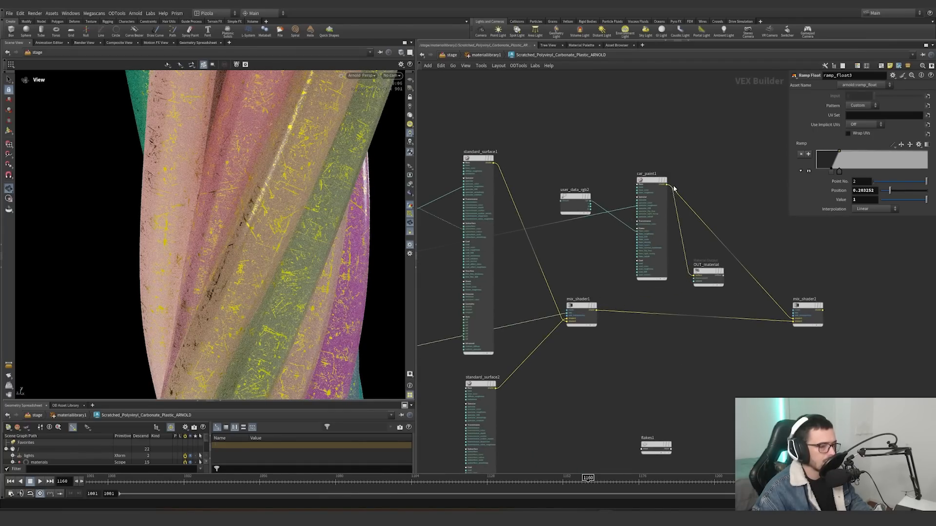
drag(707, 271, 626, 265)
scroll(398, 176, up, 5)
scroll(398, 176, up, 1)
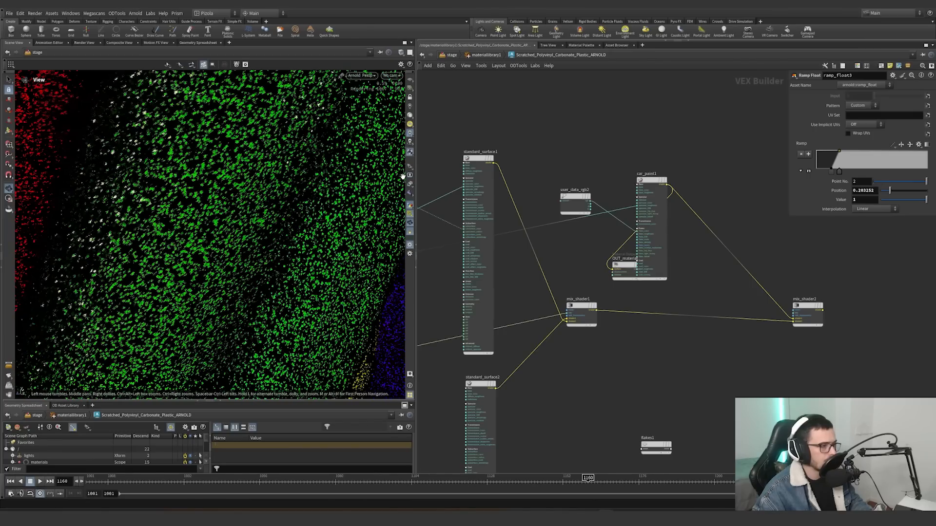
Place OUT_material below user_data_rgb2 and wire that node into its surface input to preview the flake colours on the tubes
drag(626, 265, 578, 269)
drag(615, 228, 591, 205)
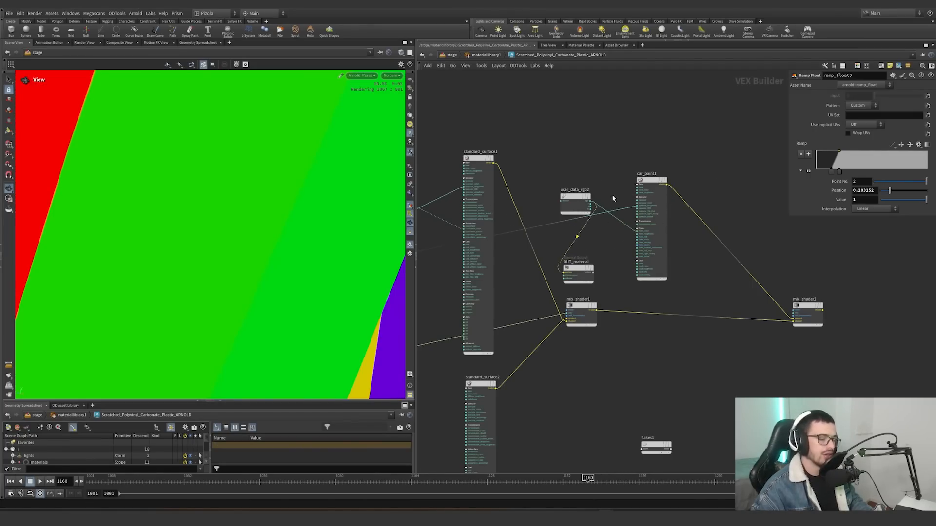
scroll(280, 179, down, 6)
drag(279, 179, 531, 231)
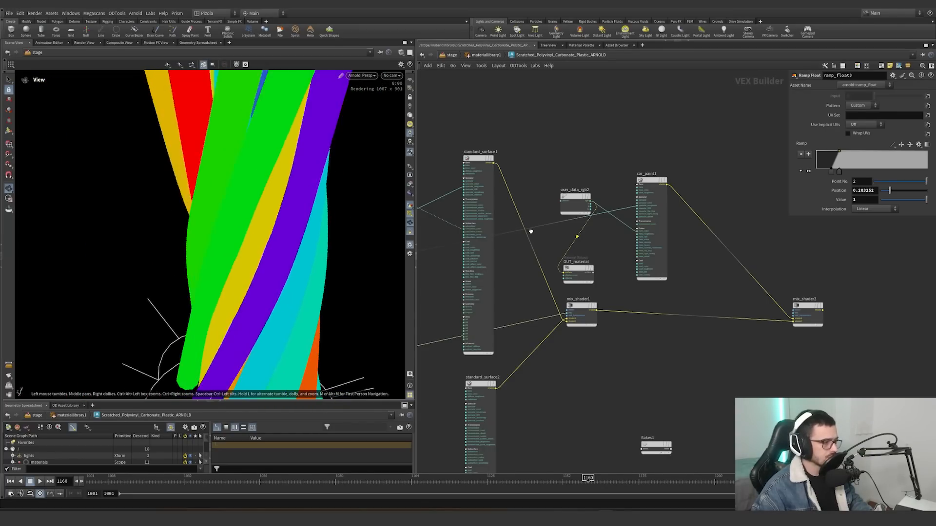
Move OUT_material past car_paint1, wire car_paint1 back into its surface input and show the car paint's parameters
click(575, 204)
drag(587, 267, 794, 220)
scroll(693, 208, up, 2)
drag(684, 212, 657, 175)
drag(671, 139, 611, 222)
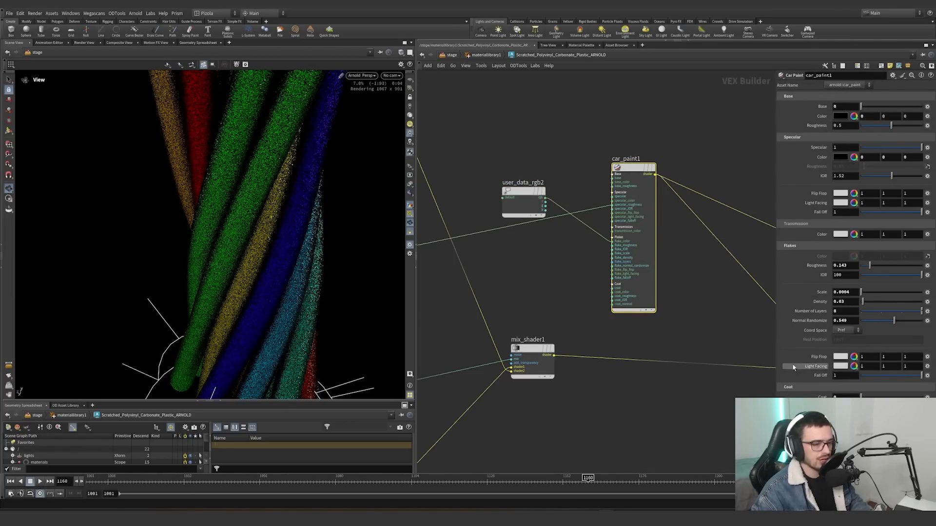
Move OUT_material beyond mix_shader2 and compare the mode settings of mix_shader1 and mix_shader2
middle_drag(684, 313, 609, 298)
scroll(609, 298, down, 2)
middle_drag(633, 300, 533, 286)
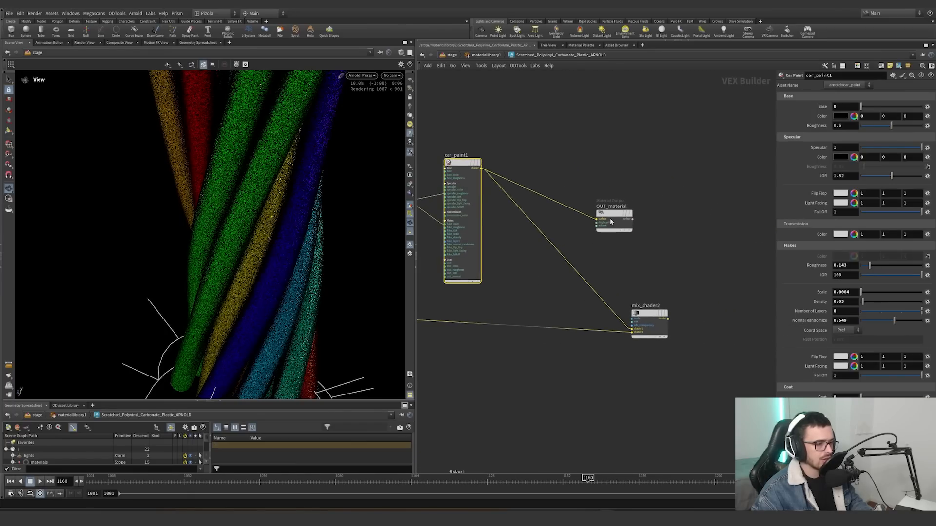
drag(610, 222, 737, 295)
drag(677, 280, 601, 365)
middle_drag(602, 365, 758, 365)
drag(506, 291, 557, 364)
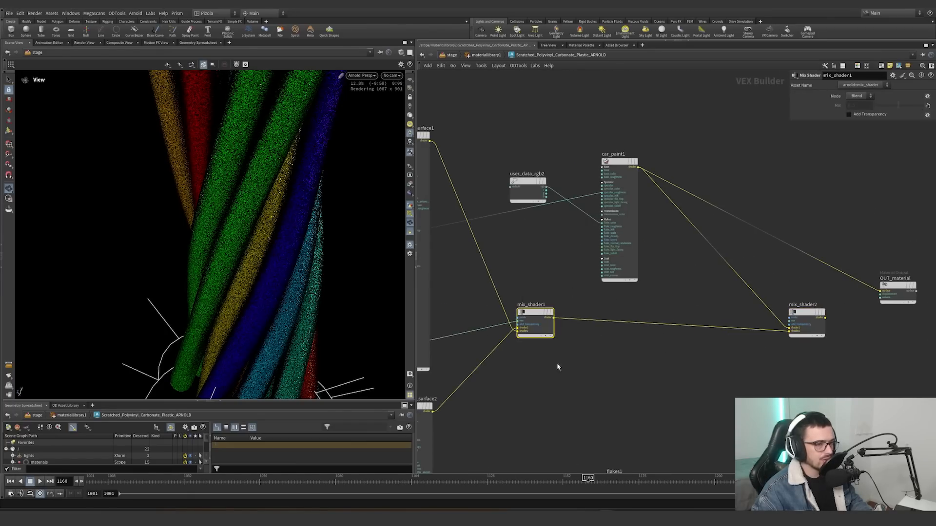
drag(812, 284, 796, 359)
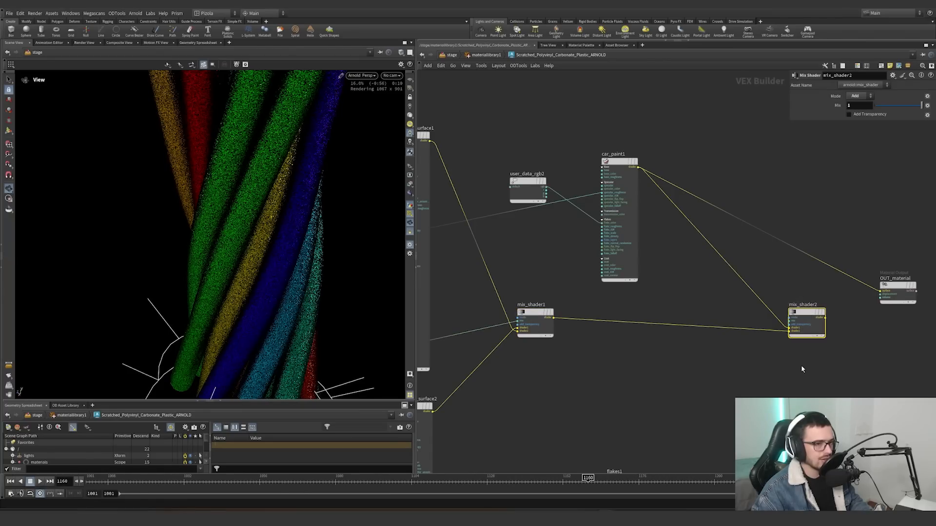
Wire mix_shader2 into OUT_material's surface input, view the finished material on the whole tube bundle, and align OUT_material with mix_shader2
middle_drag(800, 365, 657, 369)
drag(537, 191, 682, 321)
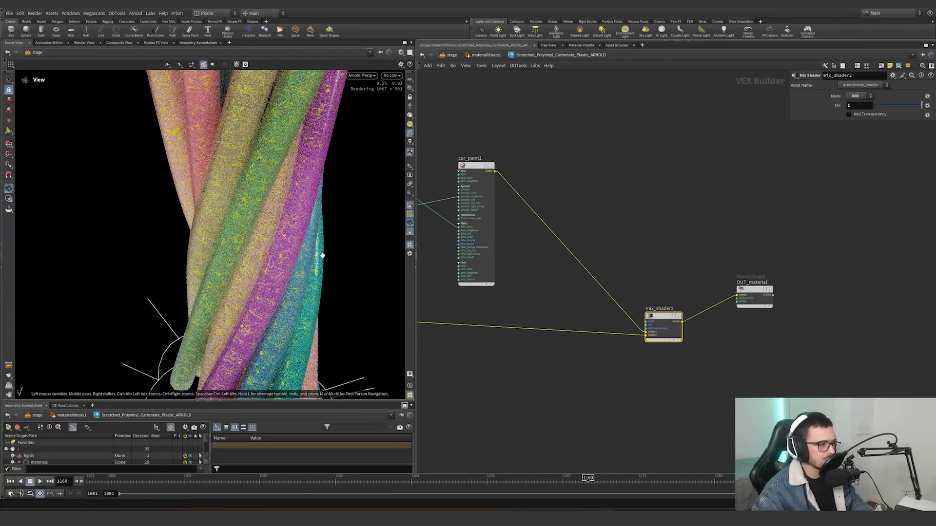
right_drag(308, 137, 426, 139)
mouse_move(330, 186)
right_down()
mouse_move(365, 182)
mouse_move(346, 183)
right_up()
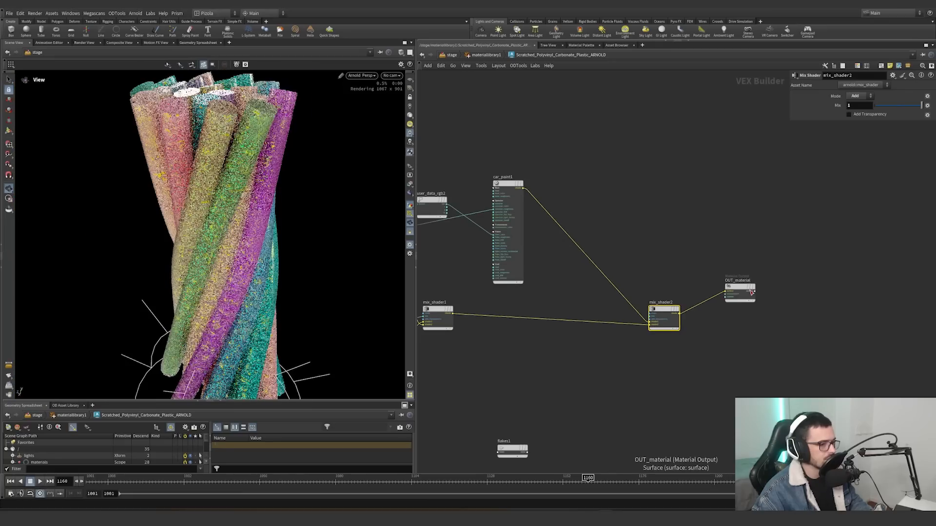
drag(739, 293, 740, 315)
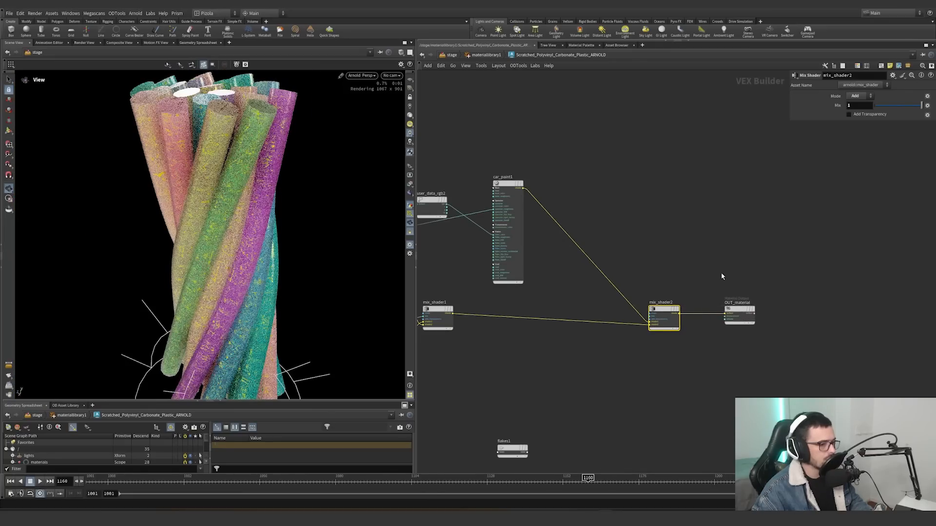
Inspect colorTriplanar's settings in the Patagonia_Light_Granite_ARNOLD material and return to the Scratched_Polyvinyl_Carbonate_Plastic_ARNOLD network
click(484, 56)
double_click(571, 304)
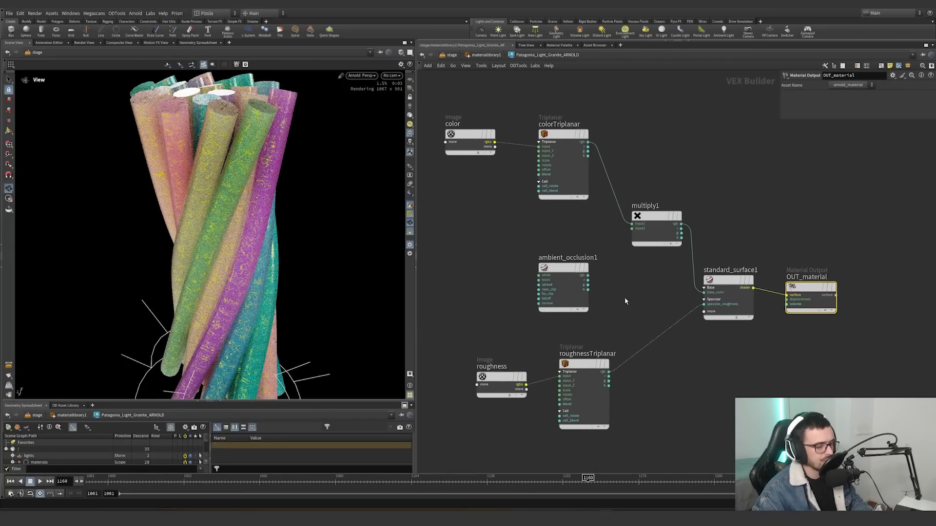
drag(480, 202, 466, 142)
click(584, 133)
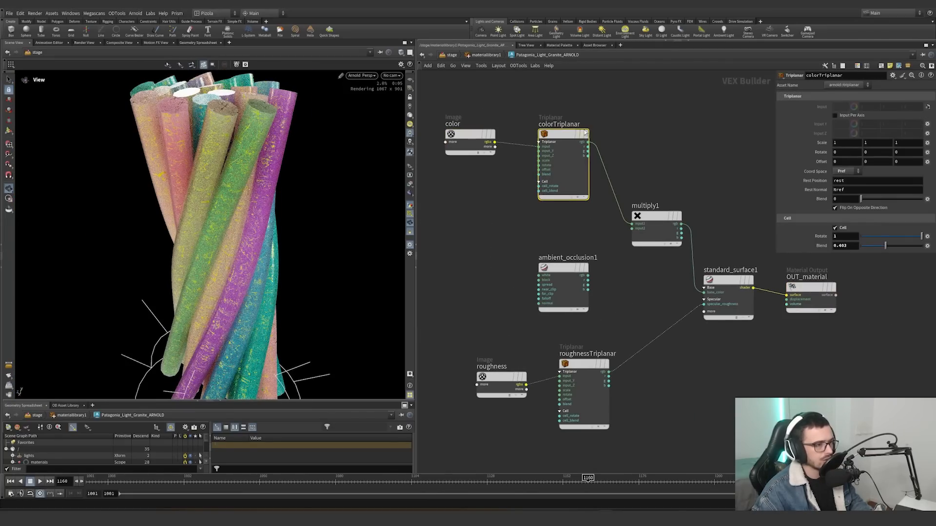
drag(640, 258, 664, 187)
drag(540, 334, 623, 394)
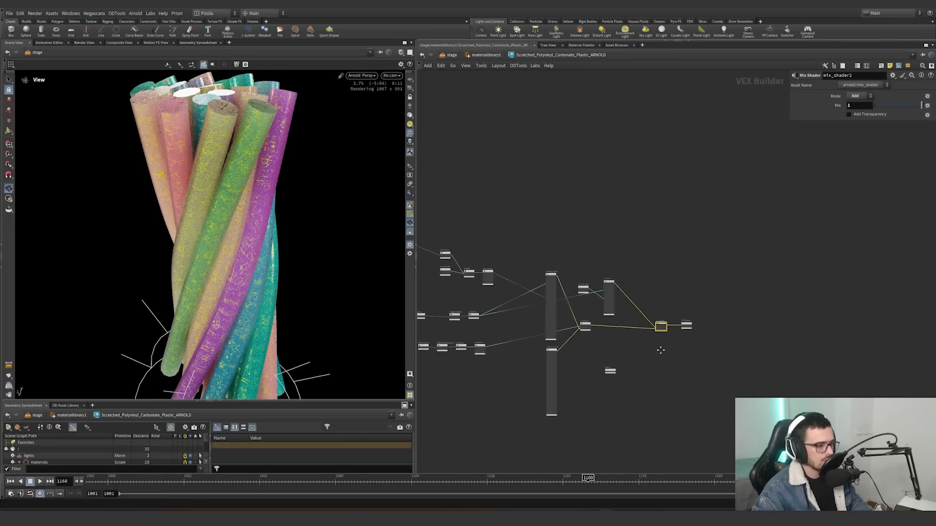
scroll(583, 323, up, 3)
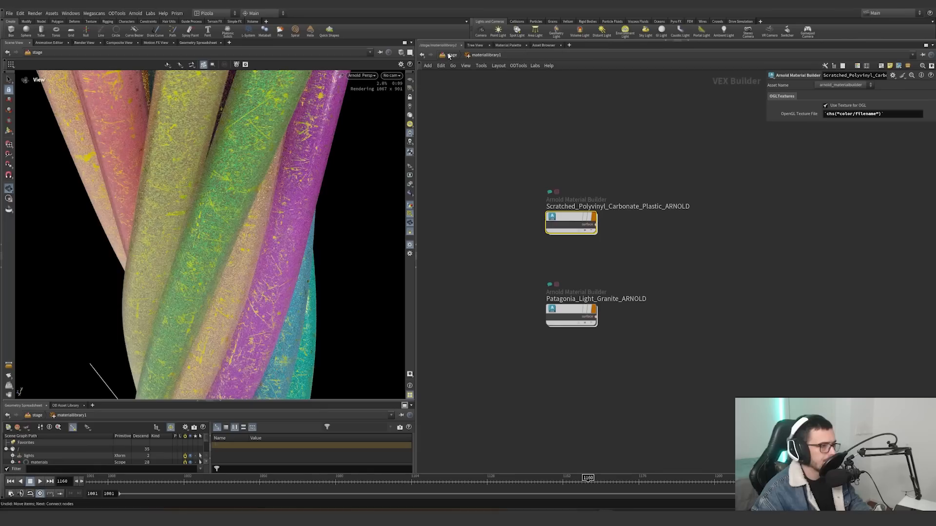
Return to the stage network and examine the granite base material in the Arnold viewport
click(449, 55)
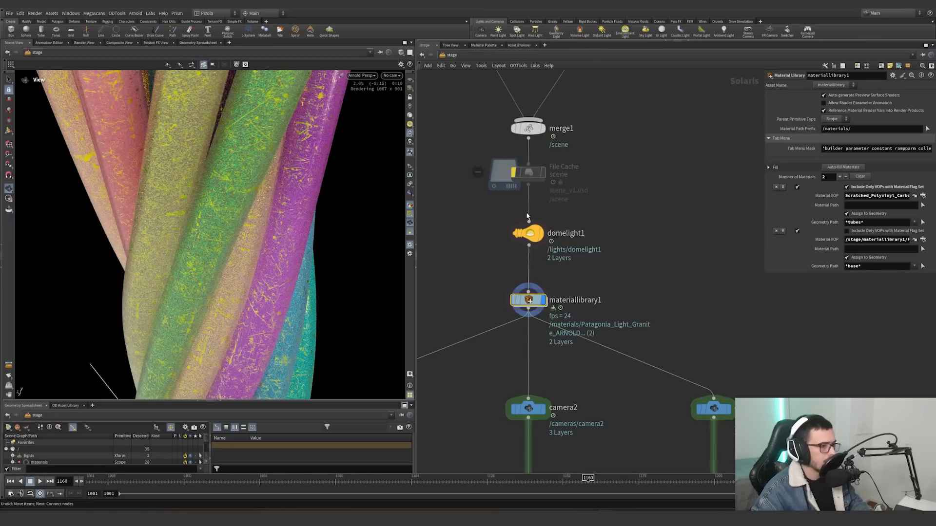
click(553, 165)
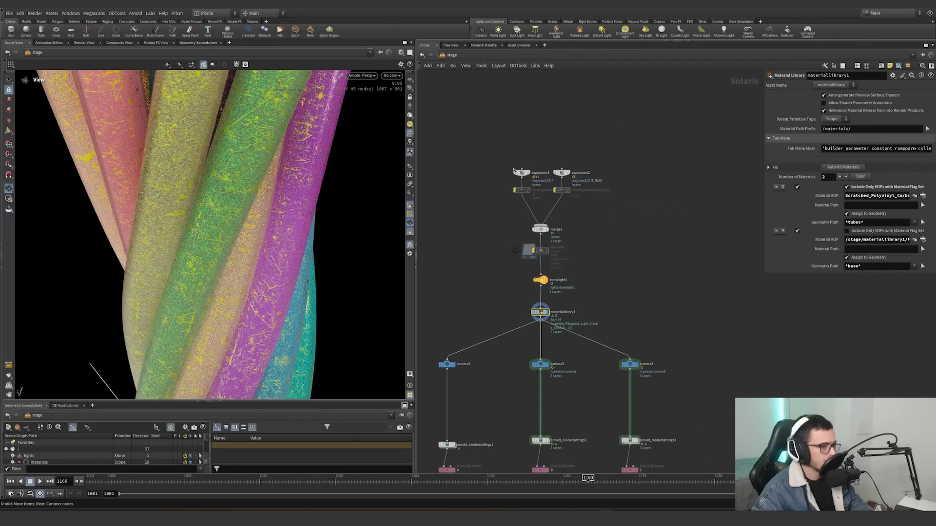
mouse_move(294, 166)
mouse_down()
mouse_move(253, 244)
mouse_move(233, 225)
mouse_move(234, 278)
mouse_move(282, 174)
mouse_up()
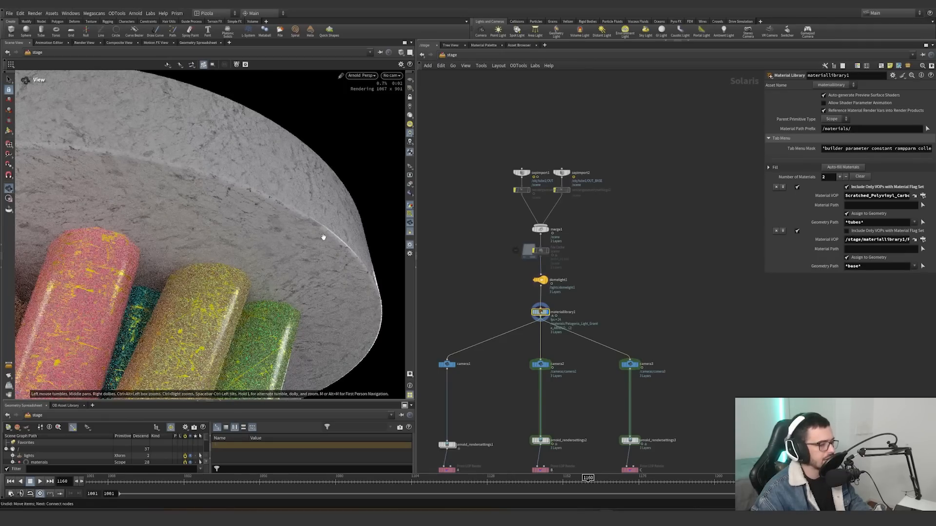
scroll(324, 237, down, 5)
middle_drag(583, 281, 591, 205)
middle_drag(538, 343, 569, 313)
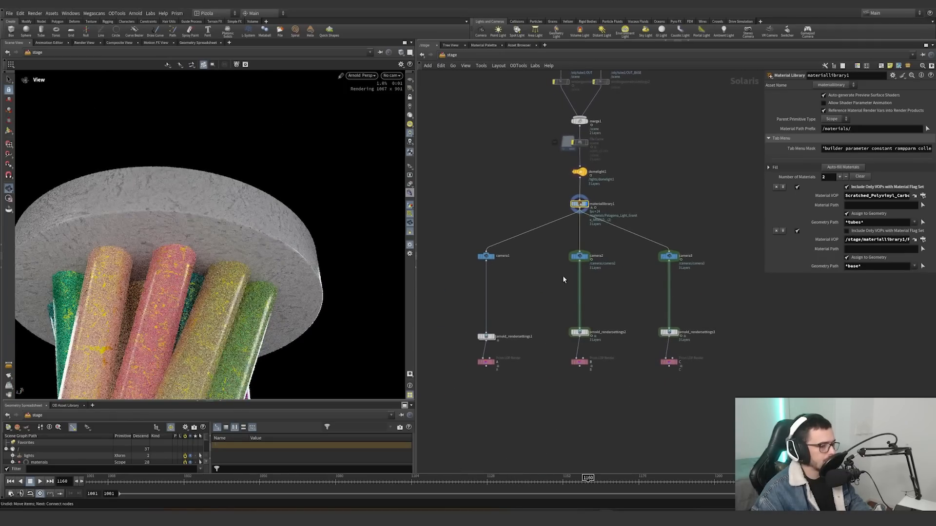
Display camera1 and camera2 in turn and look through each at the tube bundle
click(486, 256)
click(392, 76)
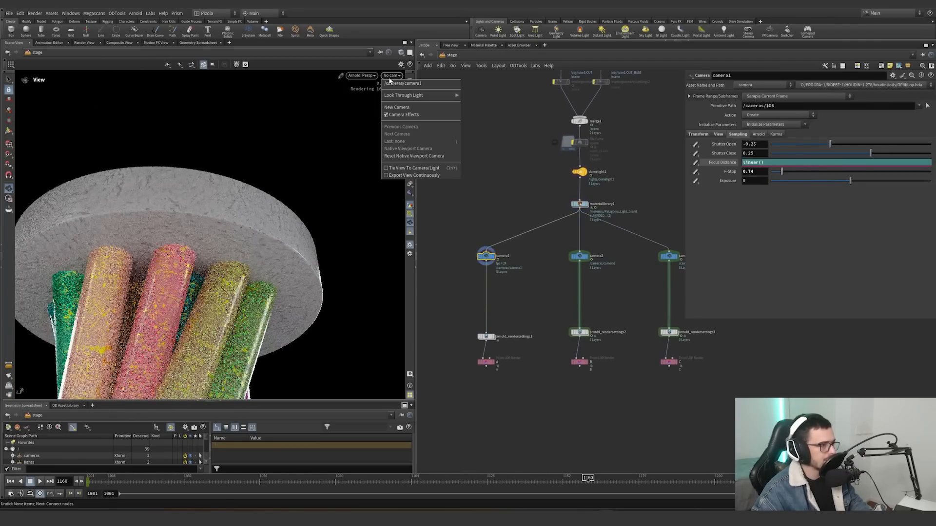
click(401, 84)
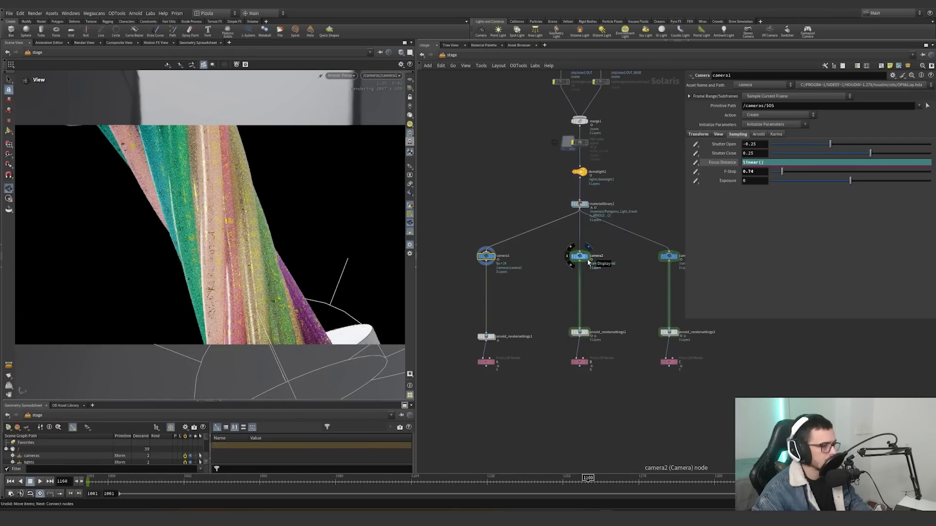
click(579, 257)
click(392, 75)
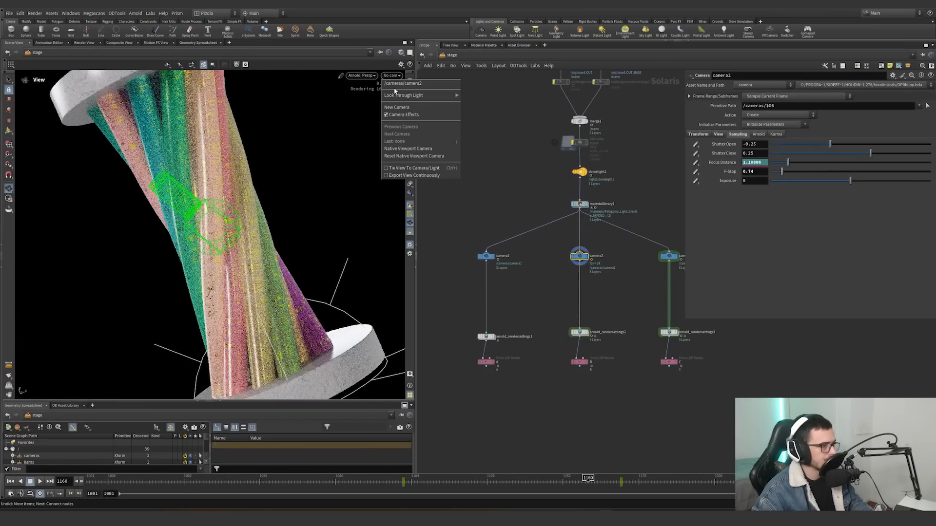
click(396, 94)
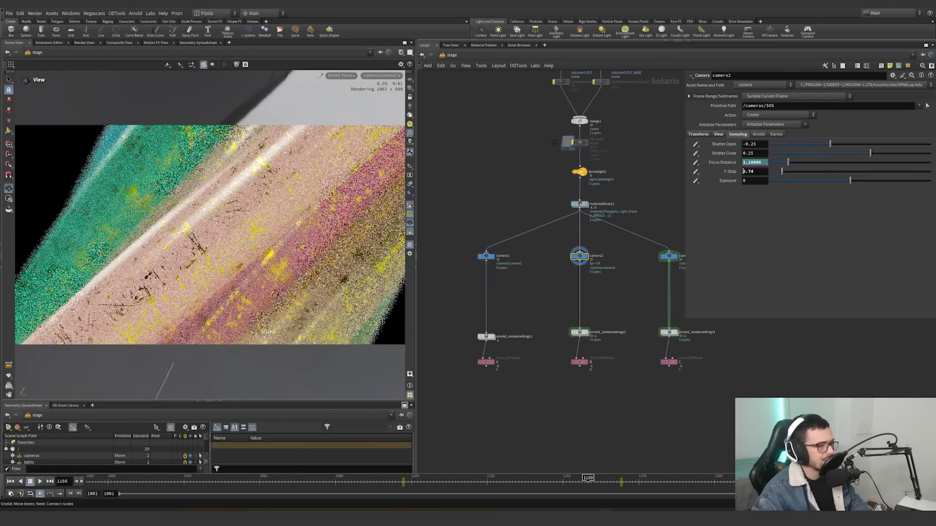
Show camera2 with its handles from outside, try moving its focus point along the view axis, and undo the focus change
scroll(292, 220, down, 5)
drag(293, 219, 190, 253)
scroll(190, 253, down, 4)
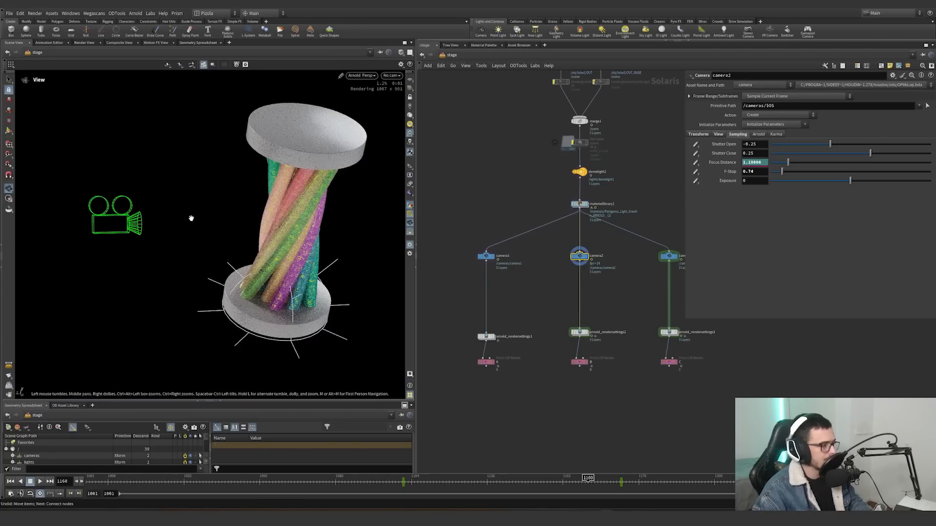
key(Return)
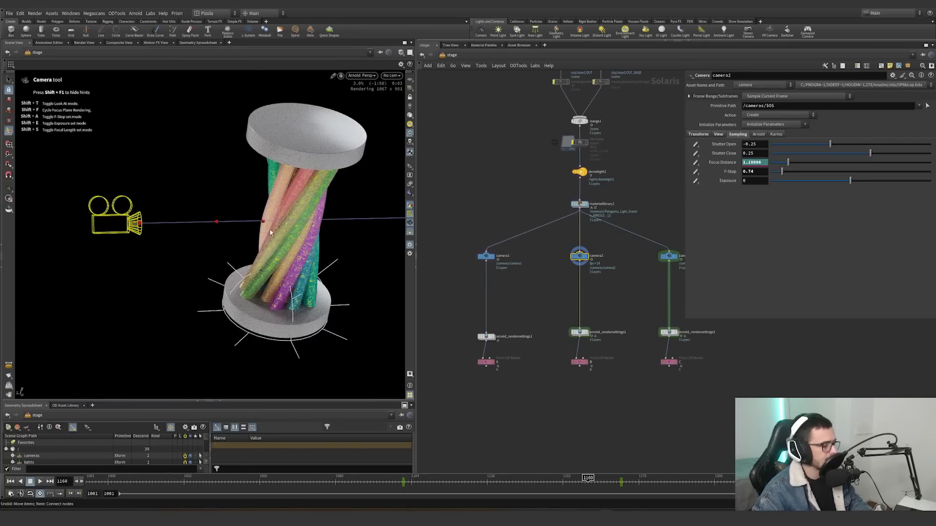
mouse_move(265, 224)
alt+mouse_down()
mouse_move(245, 168)
mouse_move(275, 224)
alt+mouse_up()
key(ctrl+z)
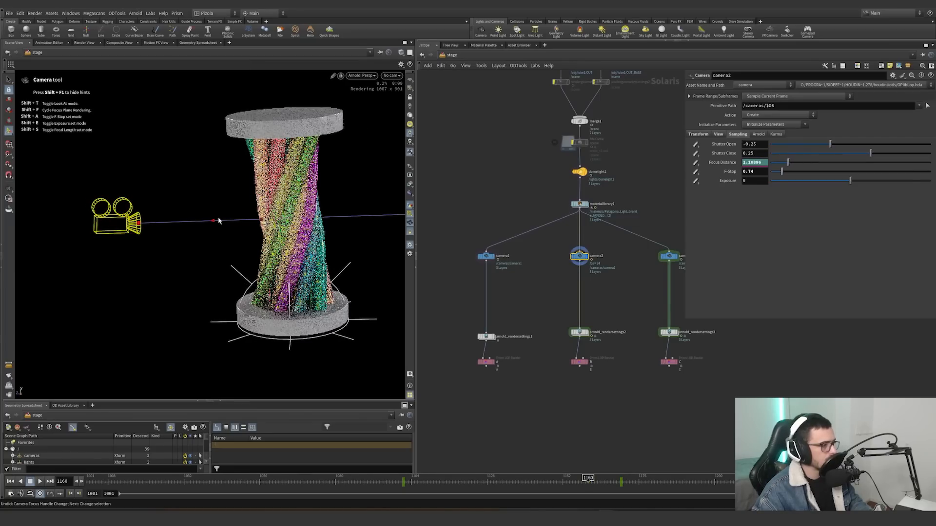
key(ctrl+z)
key(ctrl+z)
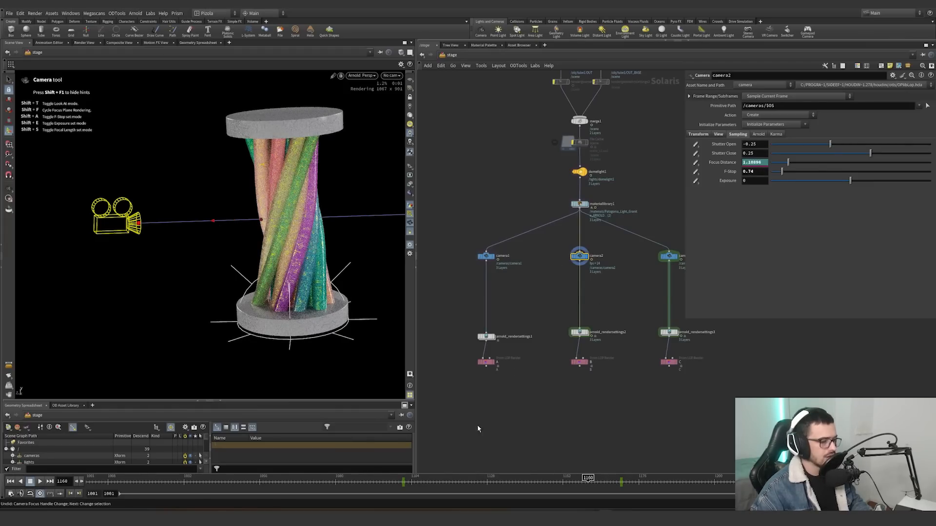
Move to frame 1228 and look through camera2 in the viewport
click(488, 482)
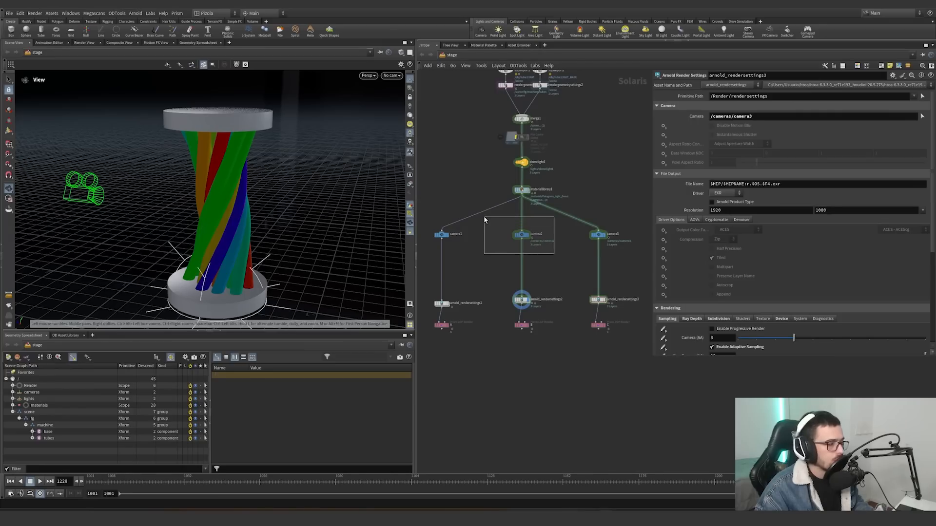
drag(484, 220, 484, 217)
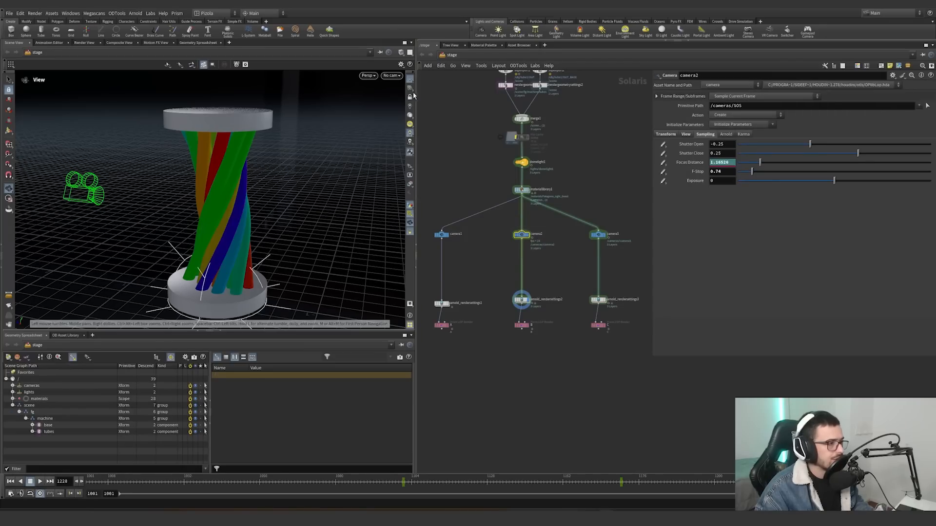
click(392, 76)
click(398, 91)
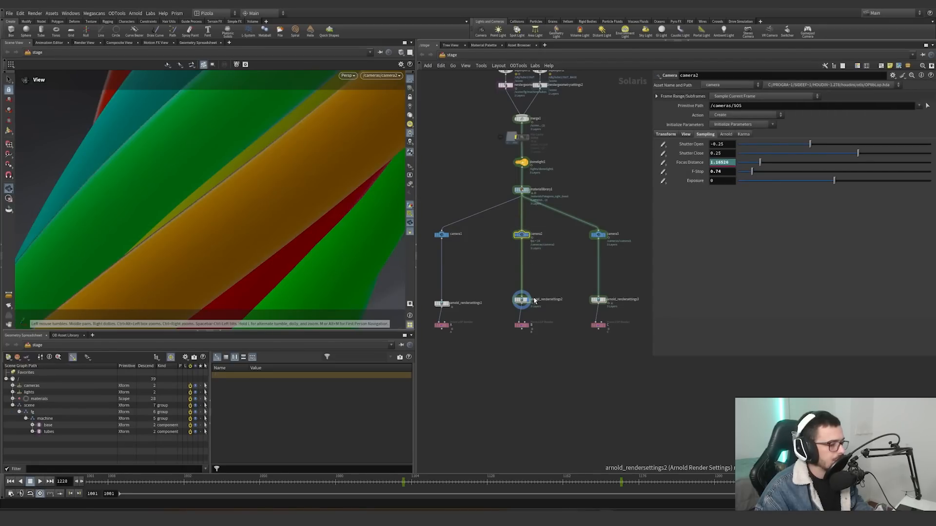
Show arnold_rendersettings2's parameters and switch the viewport renderer to Arnold
scroll(529, 302, up, 2)
drag(560, 281, 488, 314)
click(347, 75)
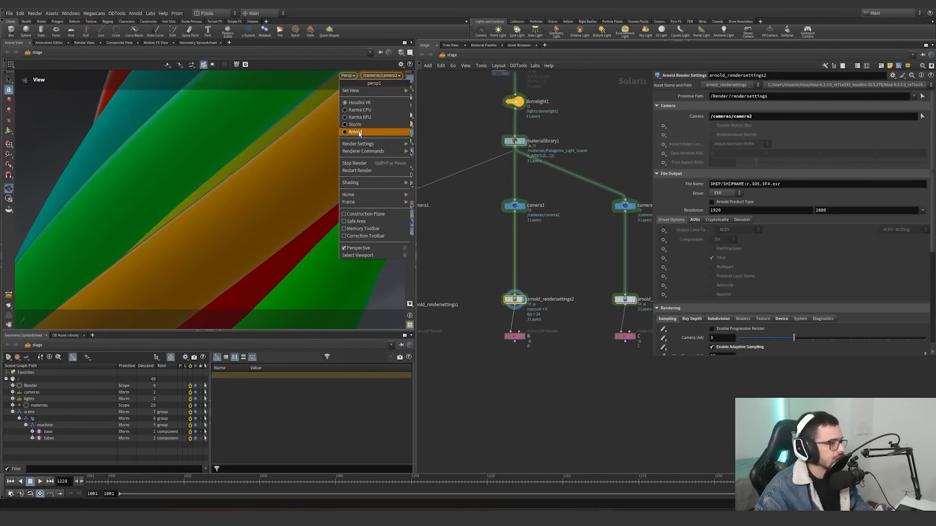
click(356, 125)
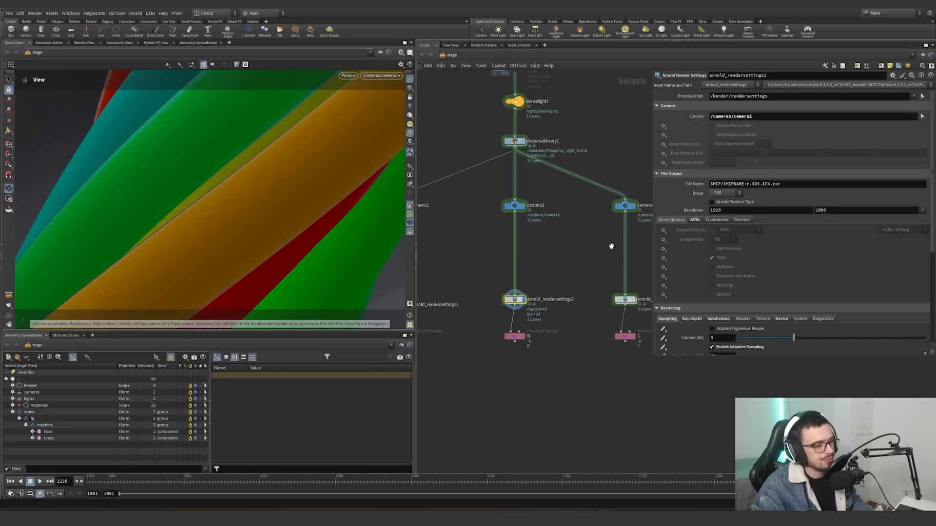
Inspect arnold_rendersettings2's render device, ray depth, sampling and subdivision settings
scroll(685, 331, down, 1)
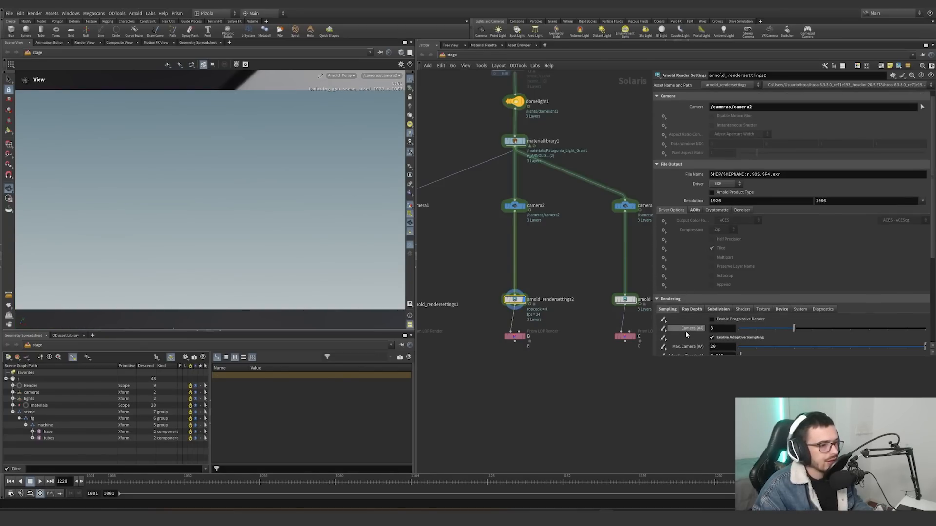
click(781, 310)
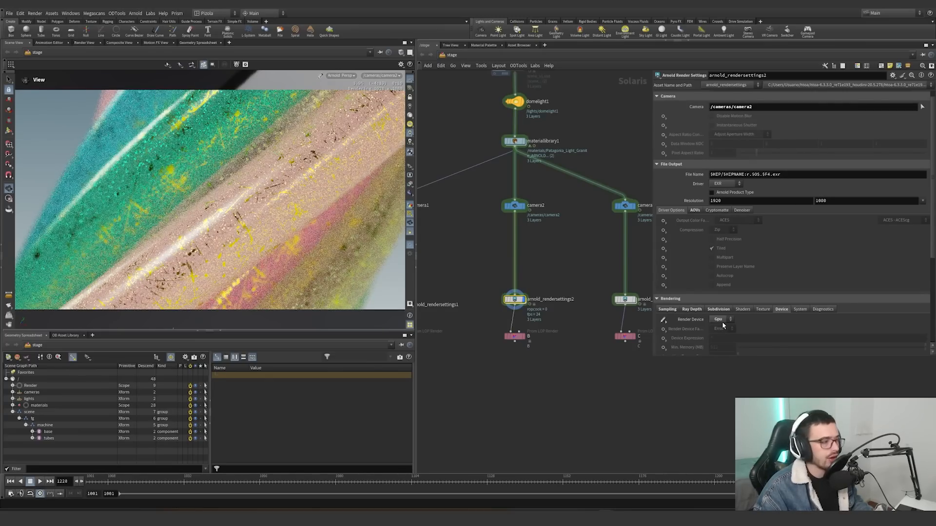
click(692, 309)
scroll(715, 297, down, 4)
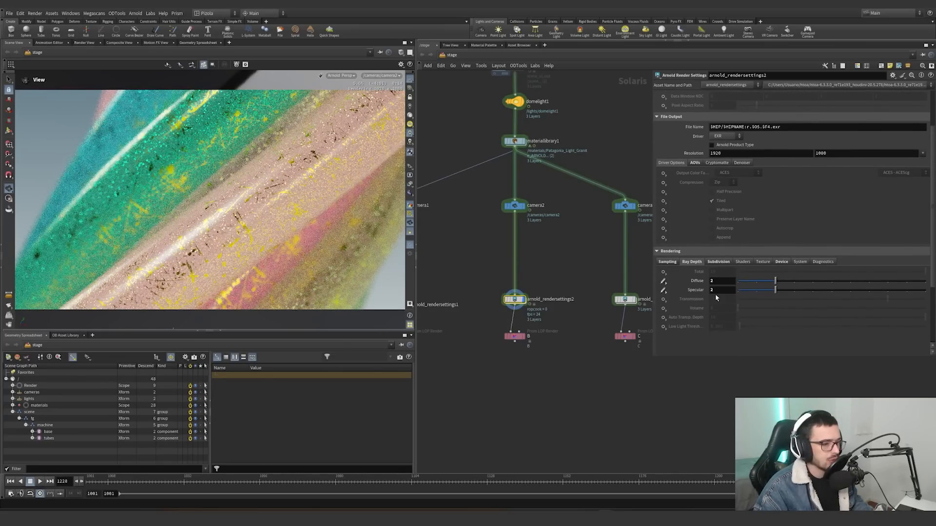
click(668, 261)
scroll(686, 293, down, 2)
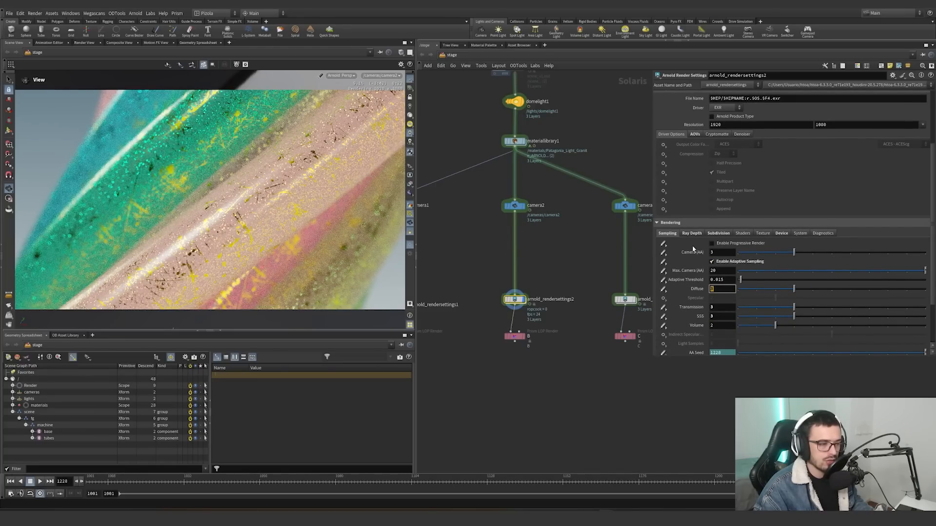
click(718, 233)
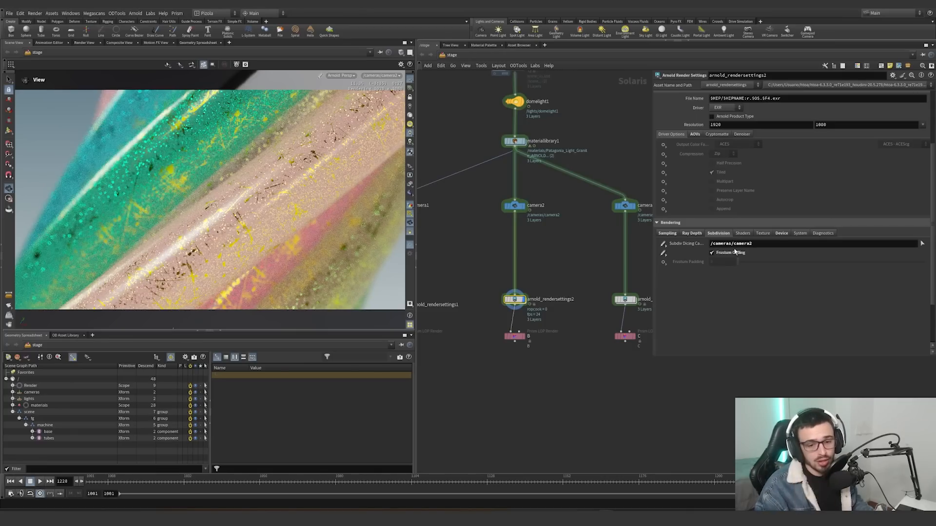
Review the Scratched_Polyvinyl_Carbonate_Plastic_ARNOLD network inside materiallibrary1 and return to the stage network
key(h)
scroll(524, 252, up, 5)
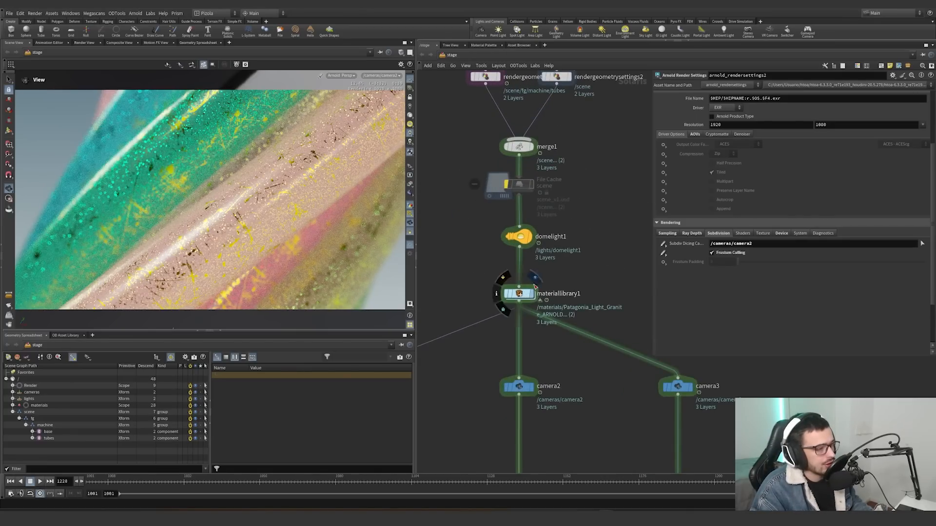
scroll(555, 274, down, 4)
double_click(537, 283)
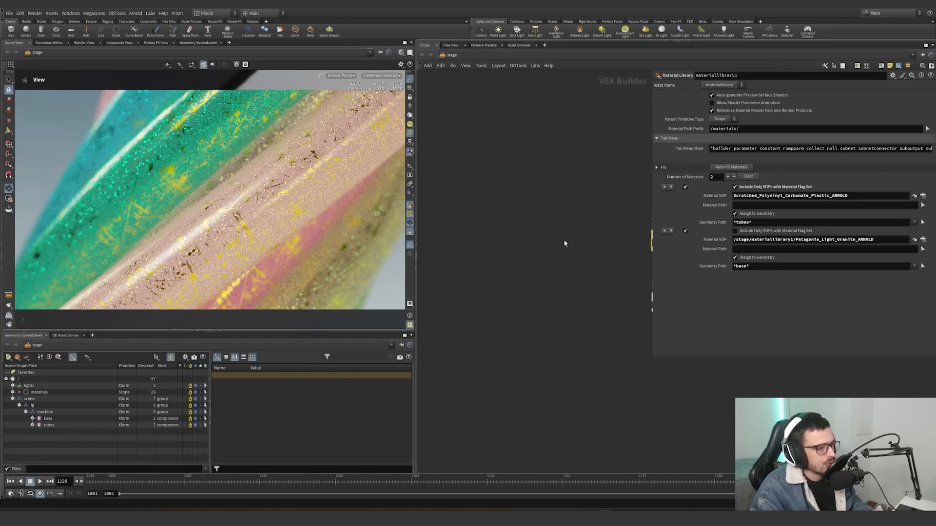
double_click(527, 241)
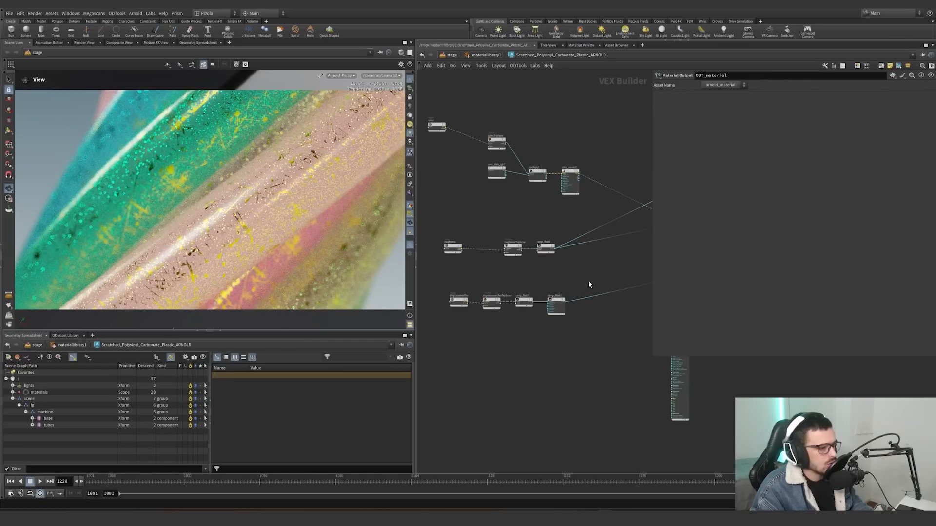
middle_drag(589, 285, 529, 262)
drag(473, 281, 480, 285)
middle_drag(629, 276, 482, 303)
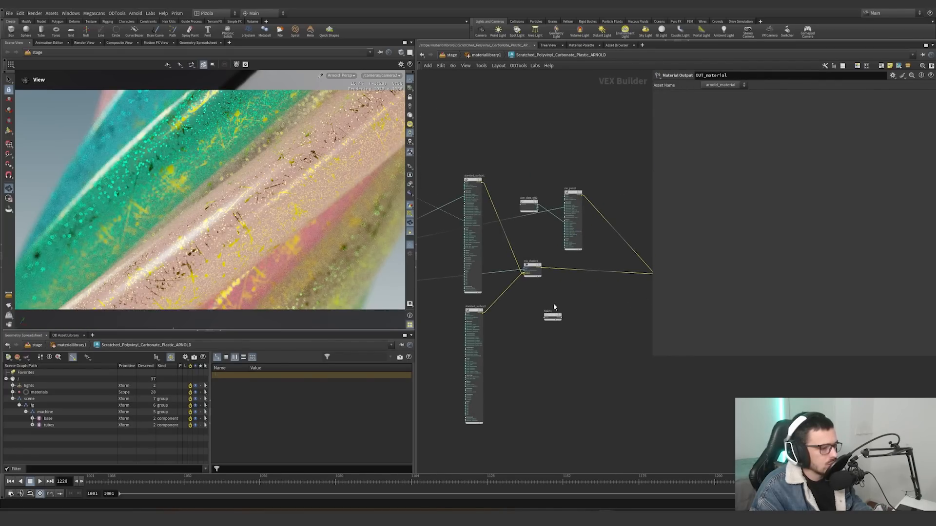
middle_drag(554, 303, 450, 305)
scroll(603, 270, up, 5)
key(u)
key(u)
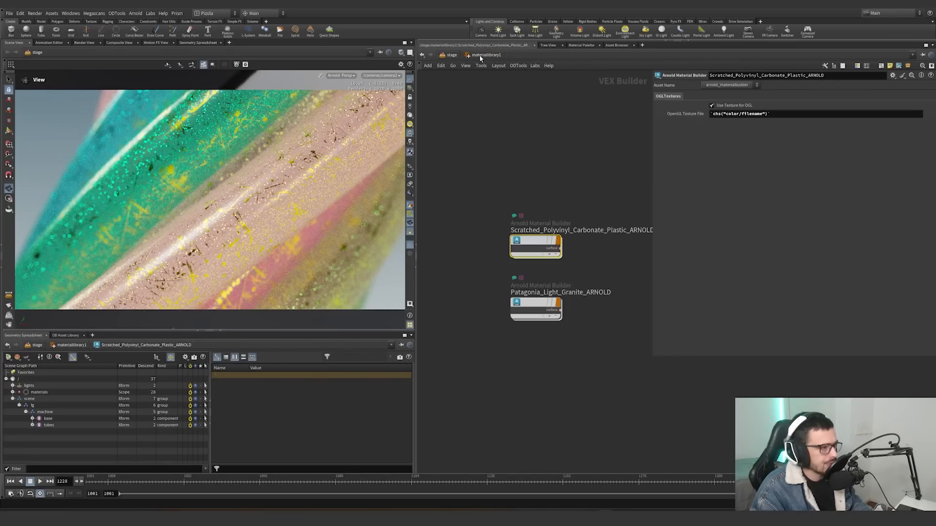
Check arnold_rendersettings2's render device and AOV list, and compare the AOVs with those of arnold_rendersettings1
click(782, 236)
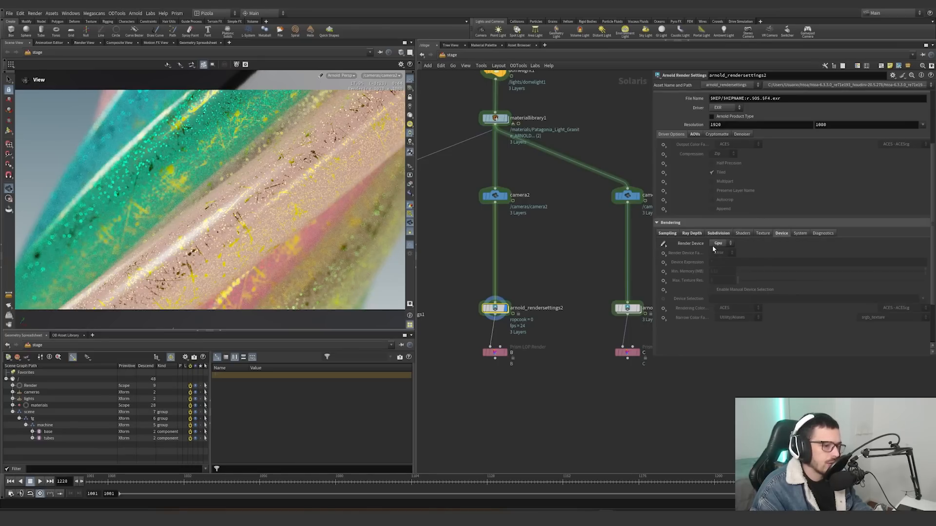
click(694, 135)
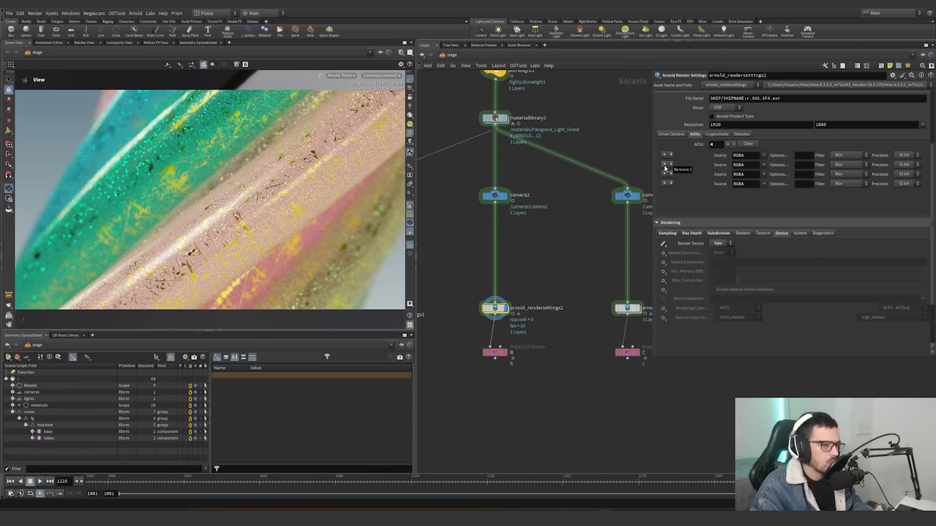
scroll(536, 231, down, 3)
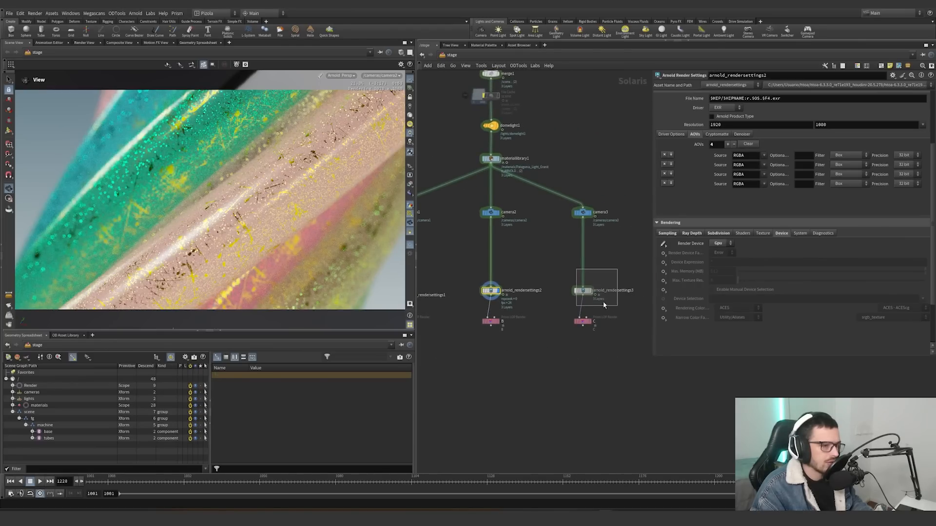
drag(604, 302, 600, 302)
middle_drag(512, 269, 621, 278)
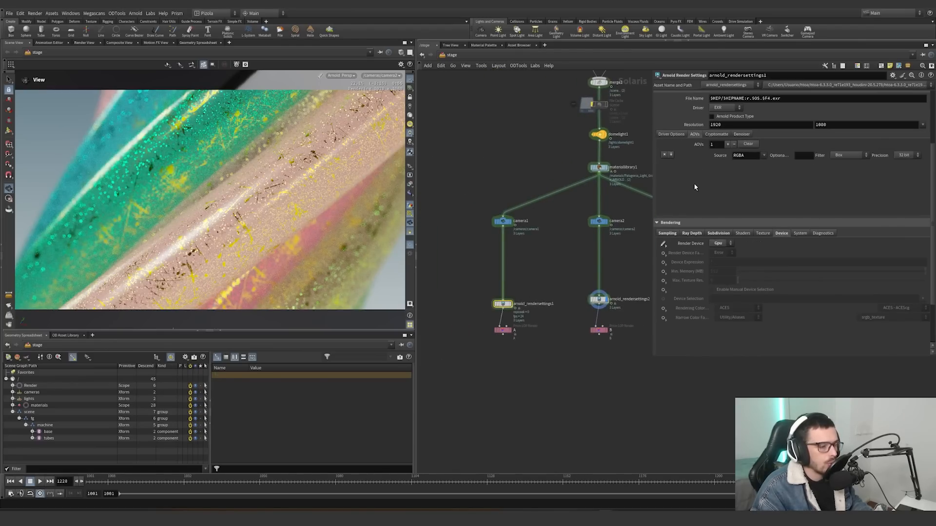
middle_drag(599, 252, 521, 258)
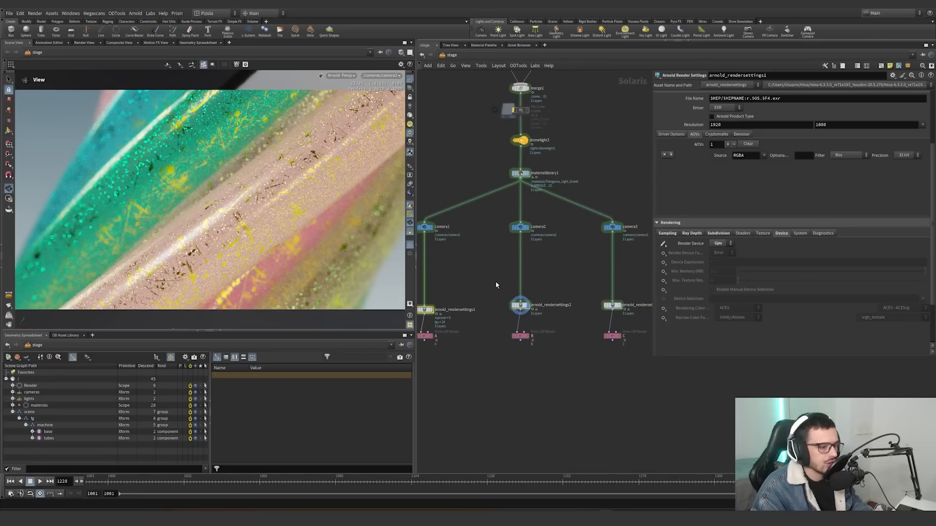
Set the number of AOVs in arnold_rendersettings2 to 1
drag(495, 281, 551, 320)
text(1)
key(Return)
Check the AOVs of arnold_rendersettings3 and frame arnold_rendersettings1 with its render output node A
drag(592, 282, 625, 320)
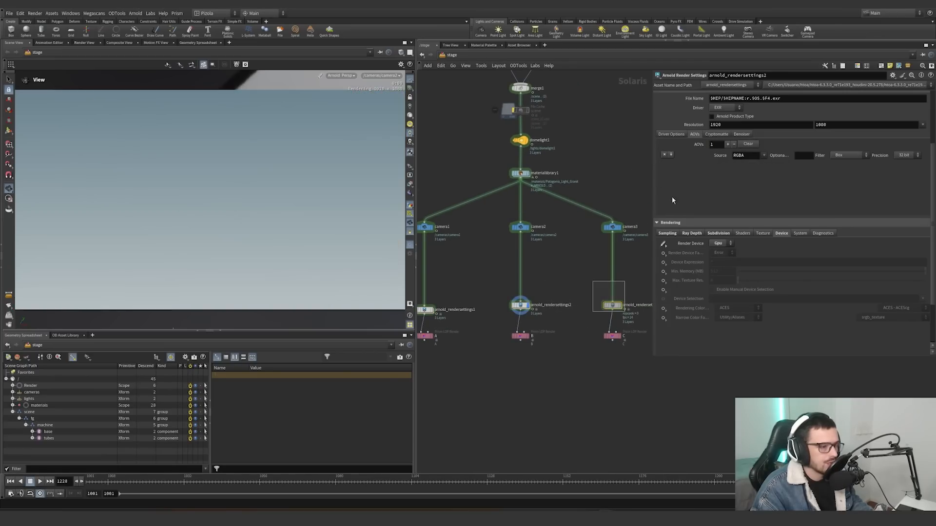
click(695, 134)
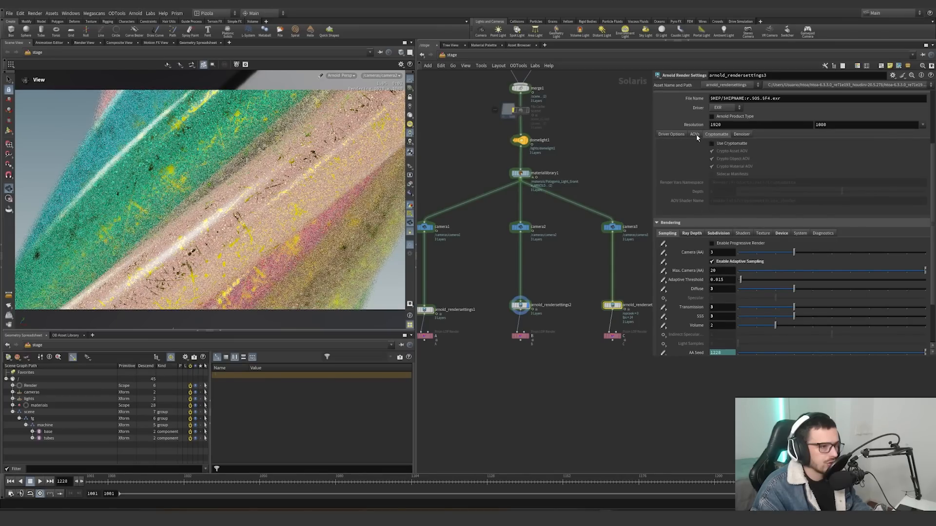
middle_drag(642, 213, 662, 180)
drag(495, 249, 439, 288)
key(f)
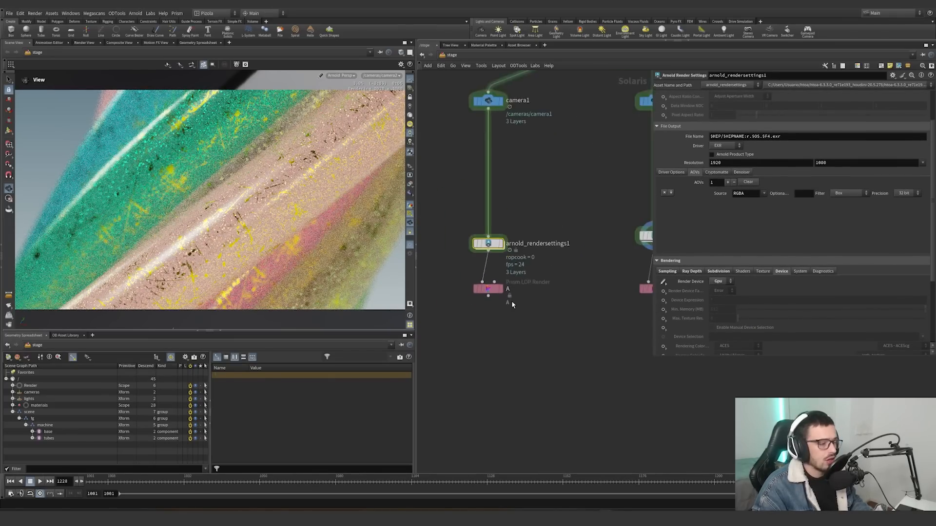
Examine the settings of the Prism LOP Render node A below arnold_rendersettings1
drag(588, 317, 519, 274)
drag(518, 310, 615, 264)
scroll(598, 267, down, 5)
middle_drag(598, 268, 538, 309)
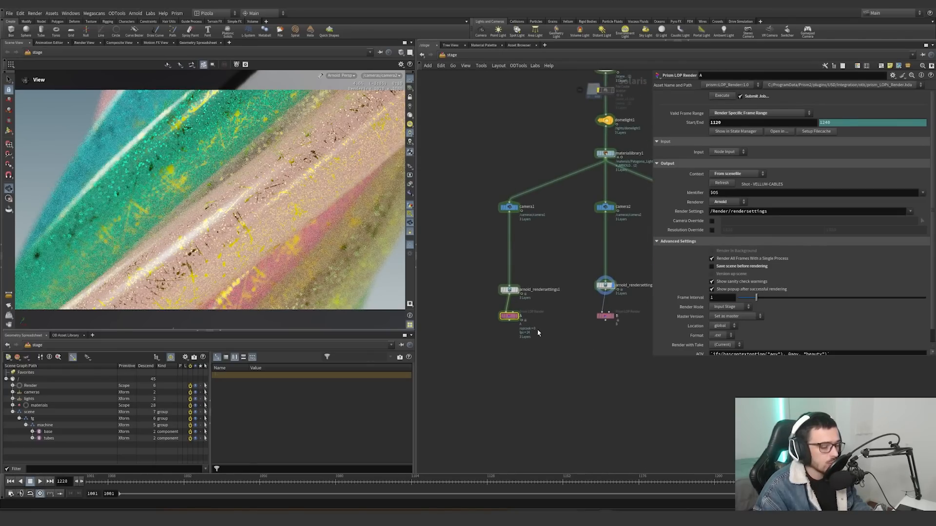
Add a USD Render ROP beside node A, wire arnold_rendersettings1 into it and open its render delegate choices
click(464, 332)
key(Tab)
text(usd)
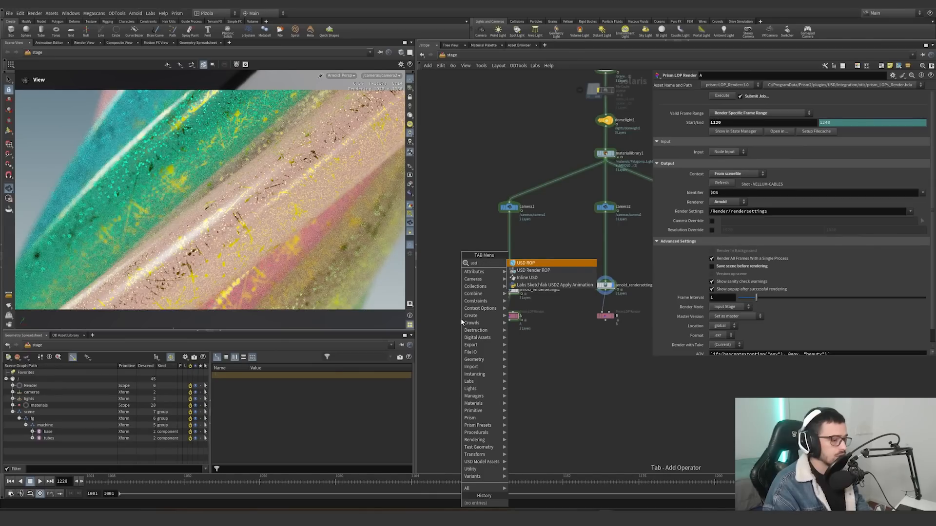
key(Down)
key(Return)
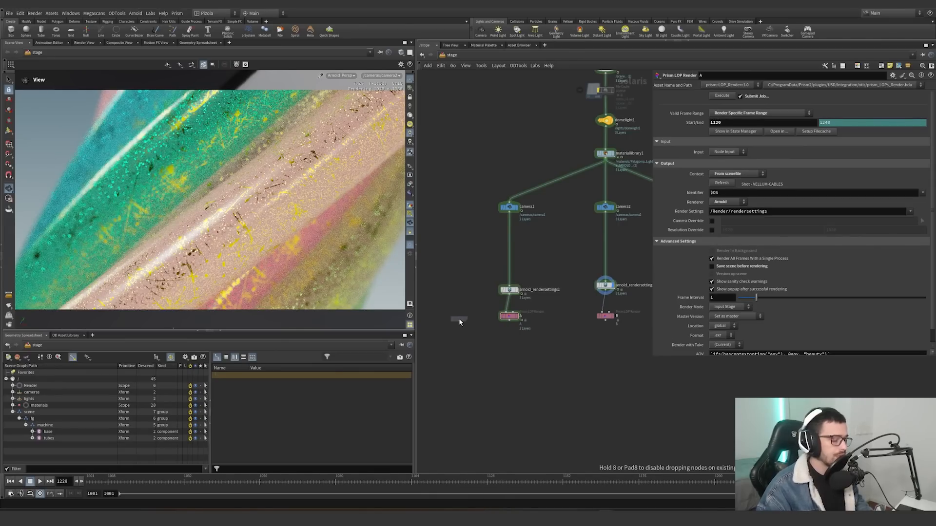
click(459, 320)
drag(509, 296, 459, 316)
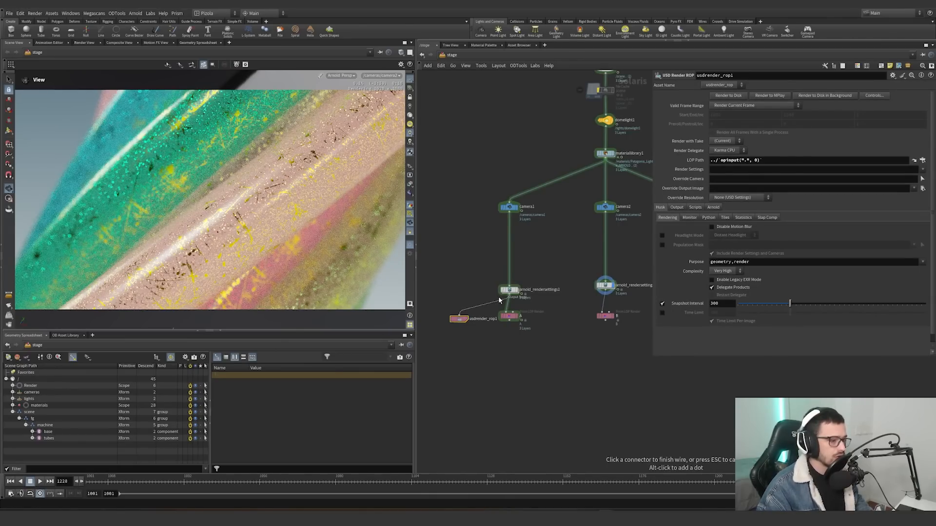
click(723, 151)
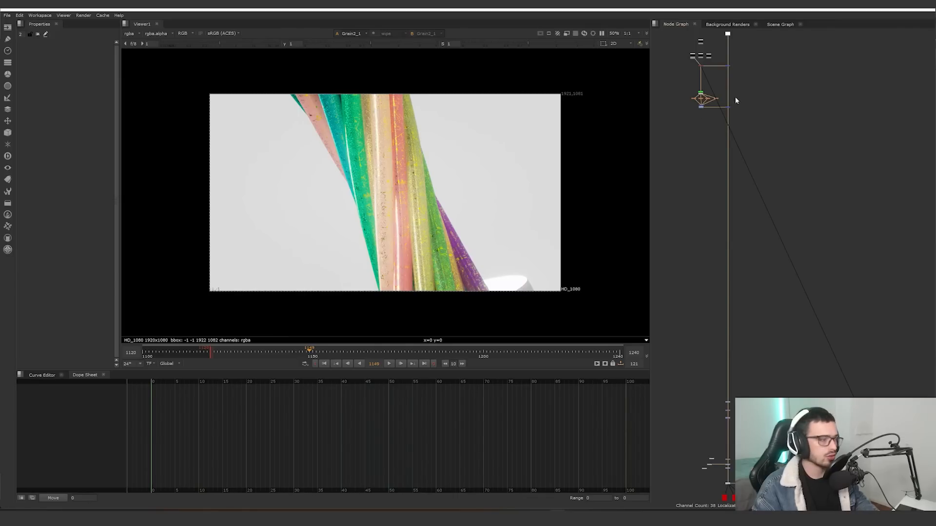
Switch to Nuke and view Read4, the shuffle node below it and Merge1 over the light background in turn
scroll(726, 176, up, 8)
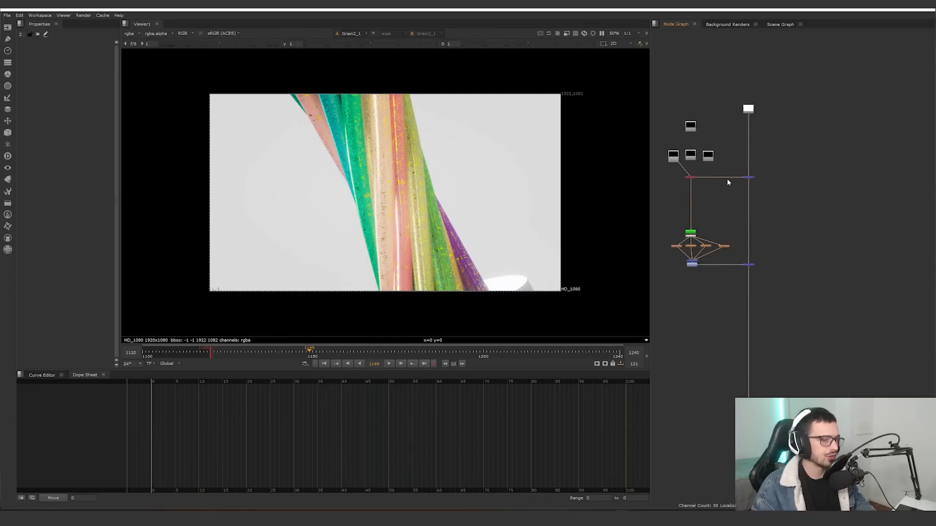
scroll(702, 157, up, 2)
click(673, 173)
key(1)
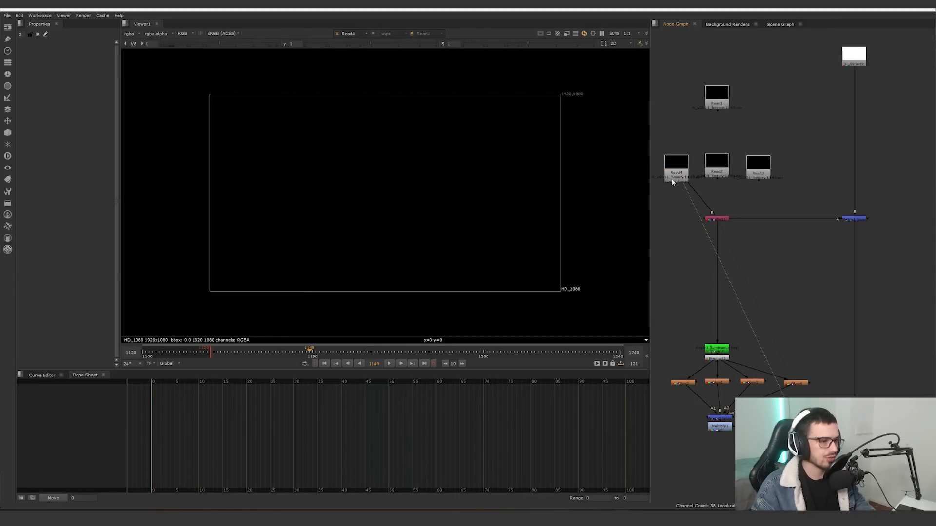
click(715, 219)
key(1)
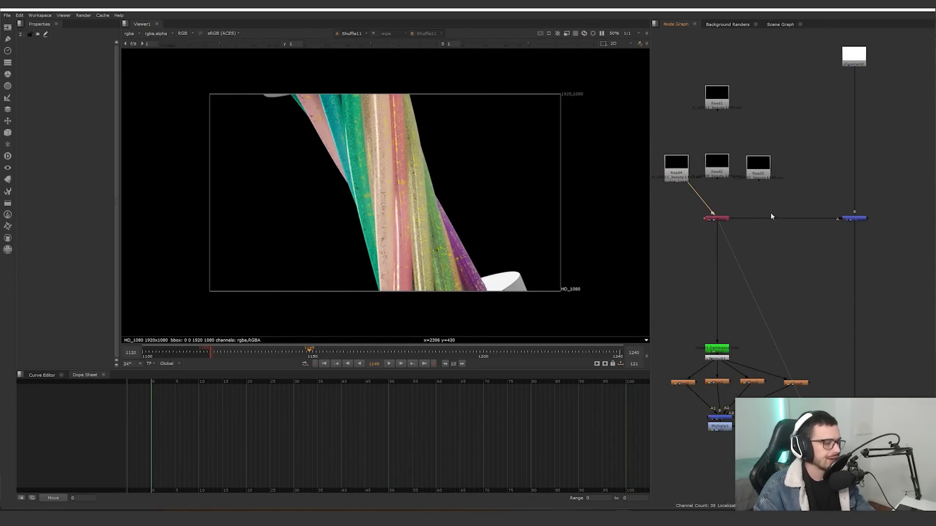
middle_drag(841, 233, 811, 225)
click(830, 212)
key(1)
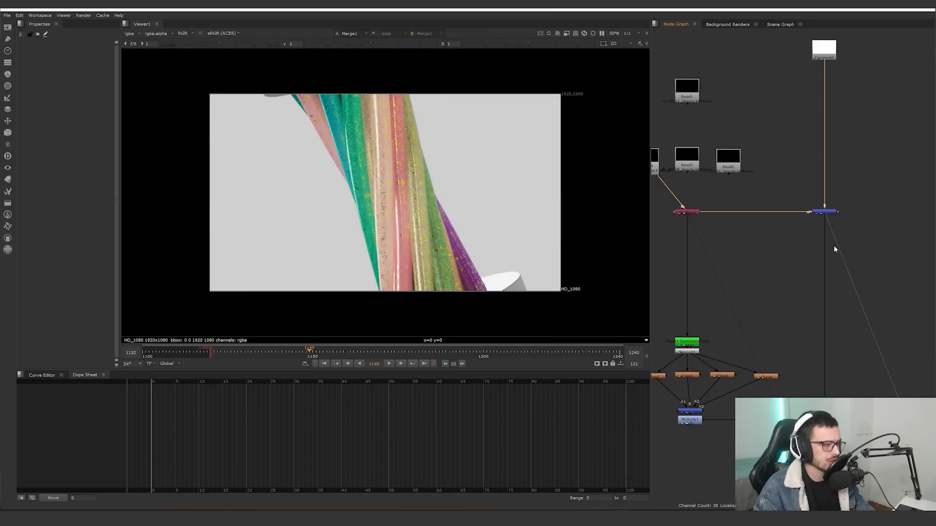
View the alpha of the Keyer1 luminance key and open its properties
middle_drag(850, 266, 868, 184)
click(705, 254)
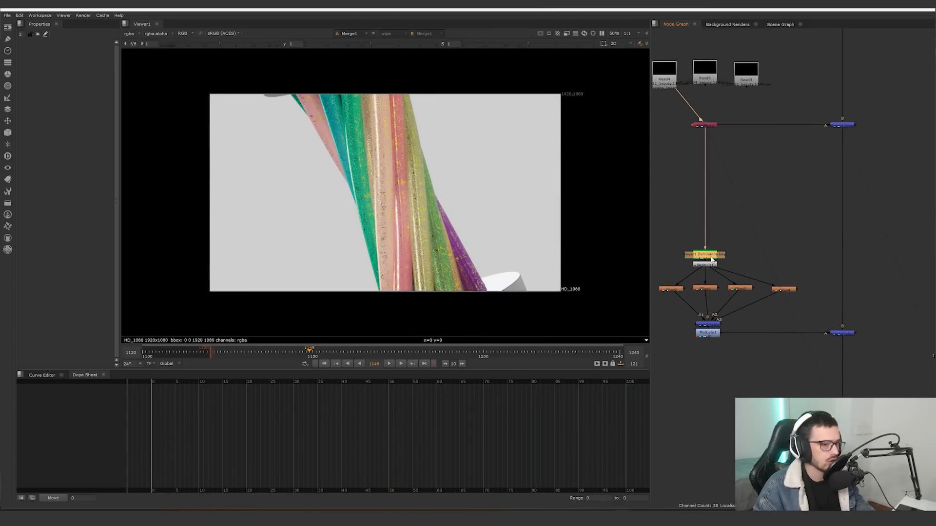
key(1)
key(a)
scroll(737, 258, up, 3)
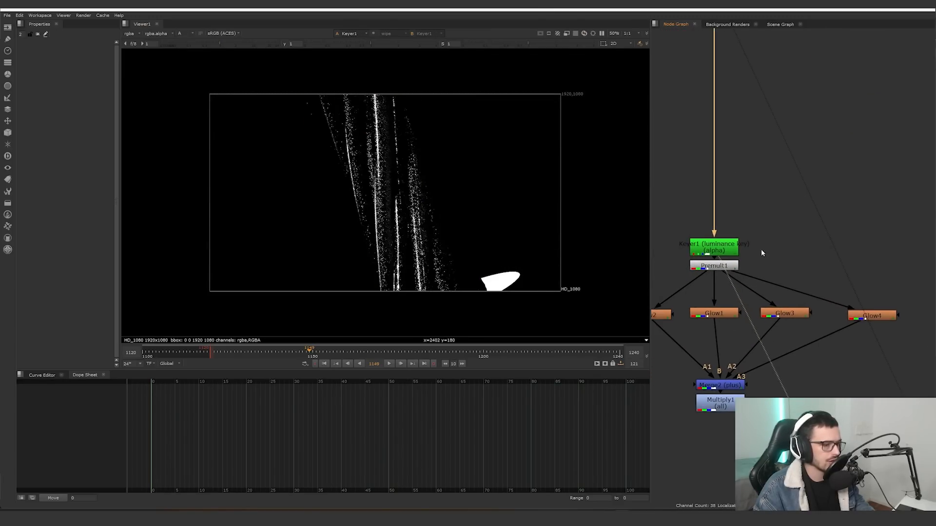
double_click(723, 251)
Check Glow2 and the Premult1 node feeding it, switching the viewer between alpha and colour
middle_drag(792, 232, 846, 173)
click(713, 257)
key(1)
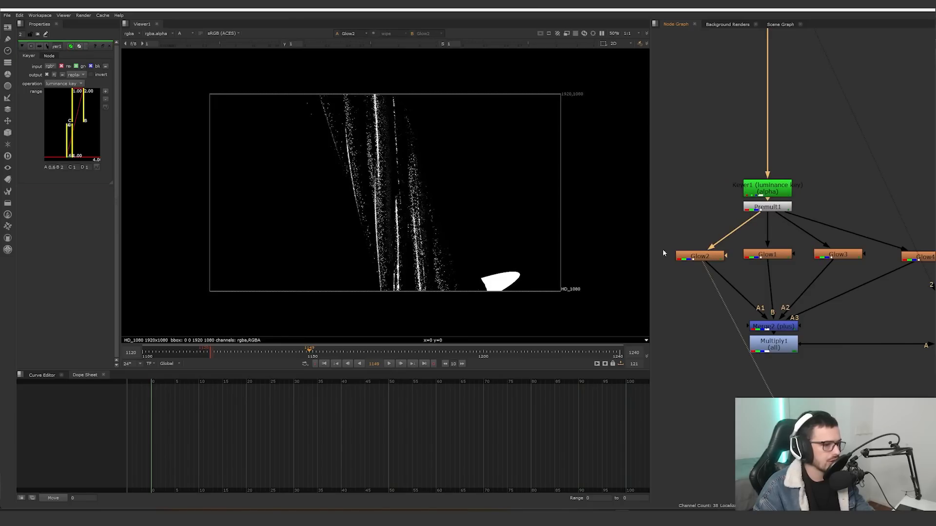
key(a)
key(a)
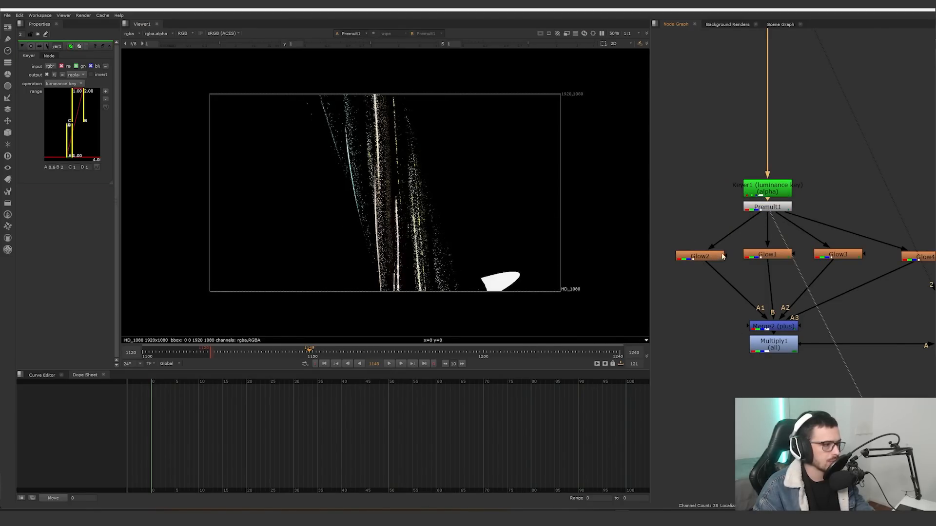
key(a)
View the outputs of the parallel glow nodes one after another, ending with Glow4
middle_drag(790, 267, 866, 248)
click(763, 256)
key(1)
click(795, 266)
key(4)
click(834, 261)
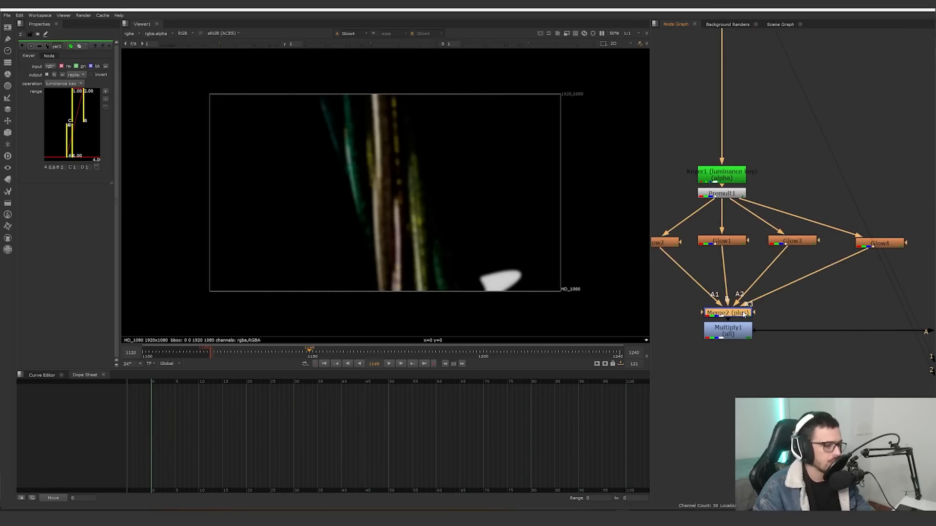
View the combined glows at Merge2 and the dimmed result at Multiply1, and open Multiply1's properties
click(740, 316)
key(1)
click(736, 333)
key(1)
click(795, 328)
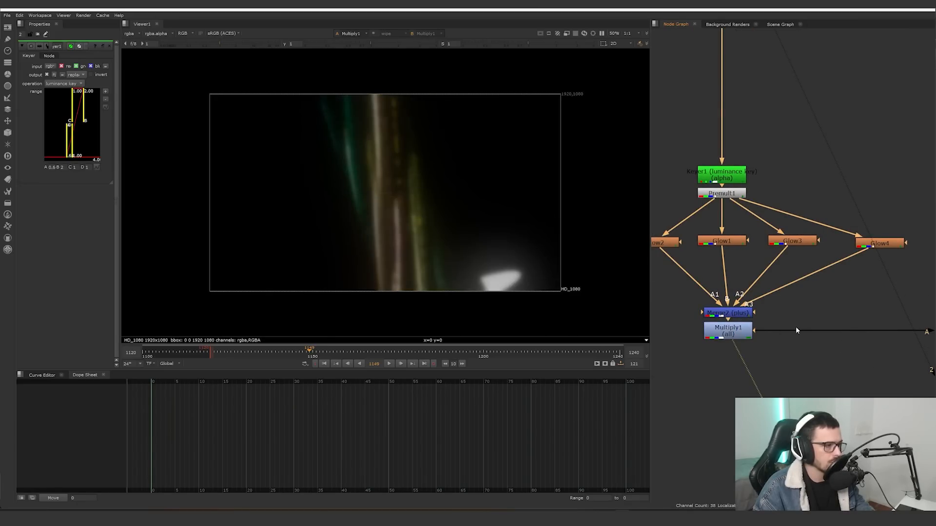
double_click(735, 336)
View Merge3, open its properties and compare the image with the glow merge disabled and enabled
middle_drag(840, 351, 705, 336)
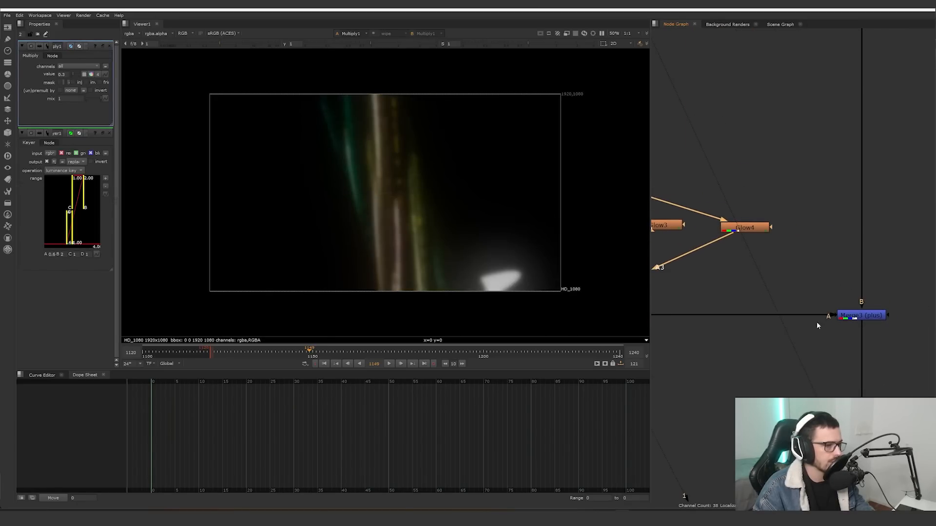
click(851, 317)
key(1)
double_click(850, 317)
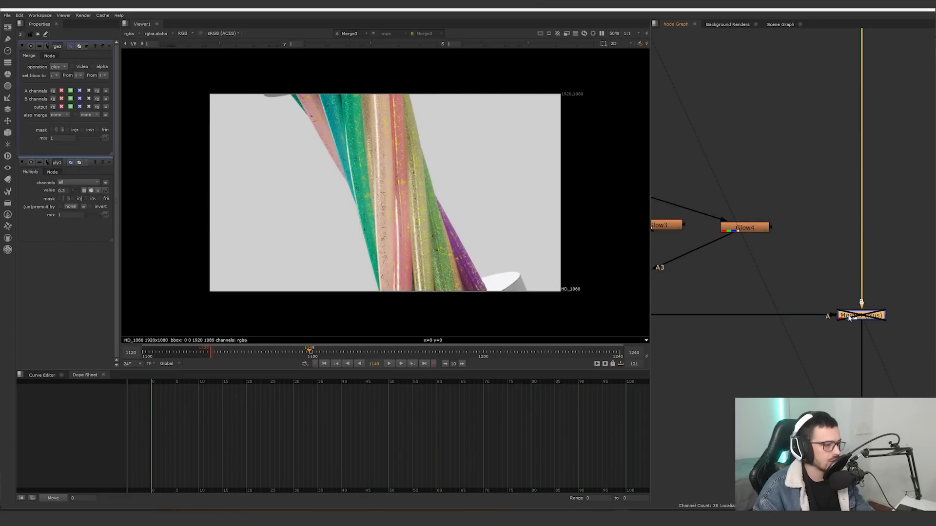
key(d)
Compare the image with ColorCorrect8 disabled and enabled, inspect the tubes up close and open its properties
scroll(824, 346, down, 6)
middle_drag(817, 353, 725, 176)
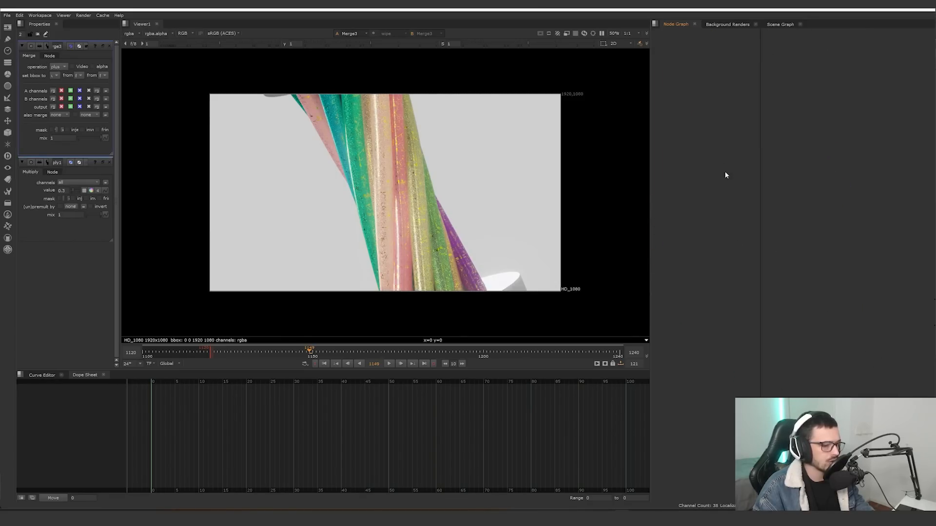
middle_drag(762, 473, 750, 356)
scroll(749, 356, up, 6)
click(750, 222)
key(1)
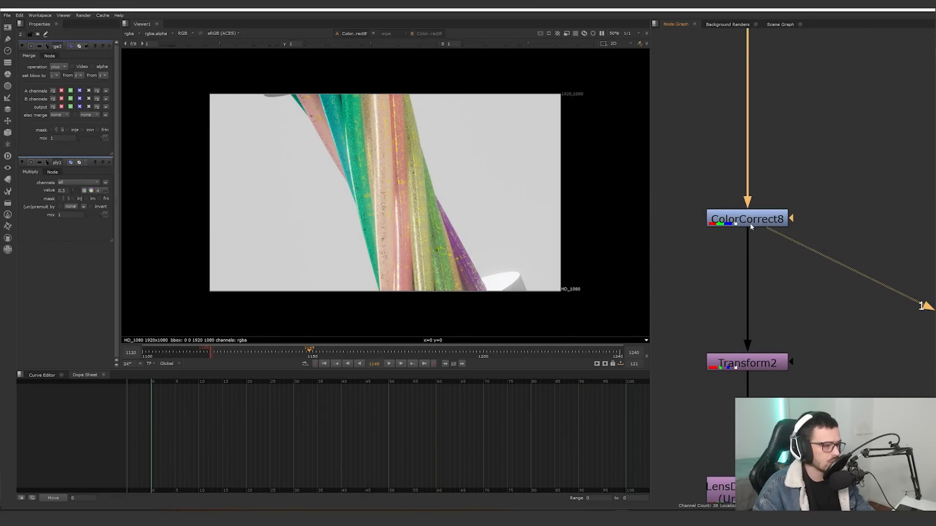
key(d)
key(d)
key(d)
key(d)
scroll(467, 271, up, 1)
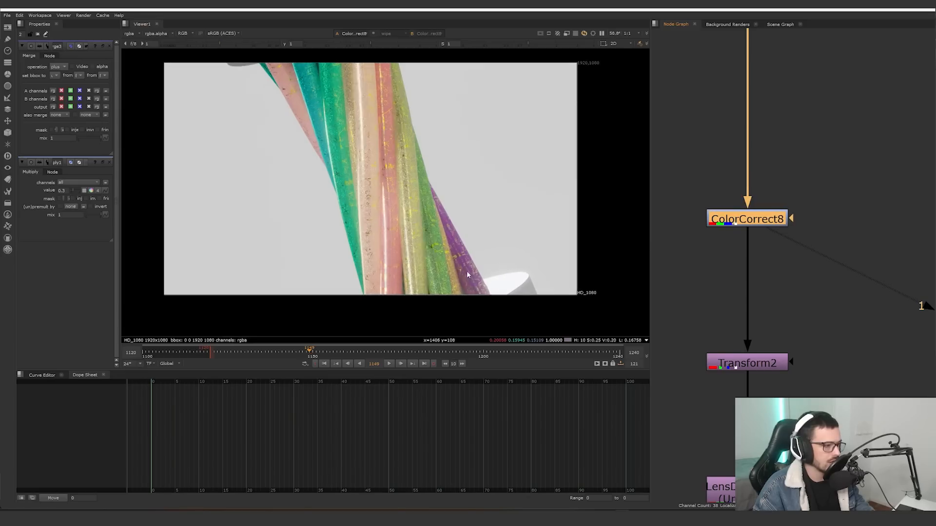
scroll(467, 271, up, 6)
key(Return)
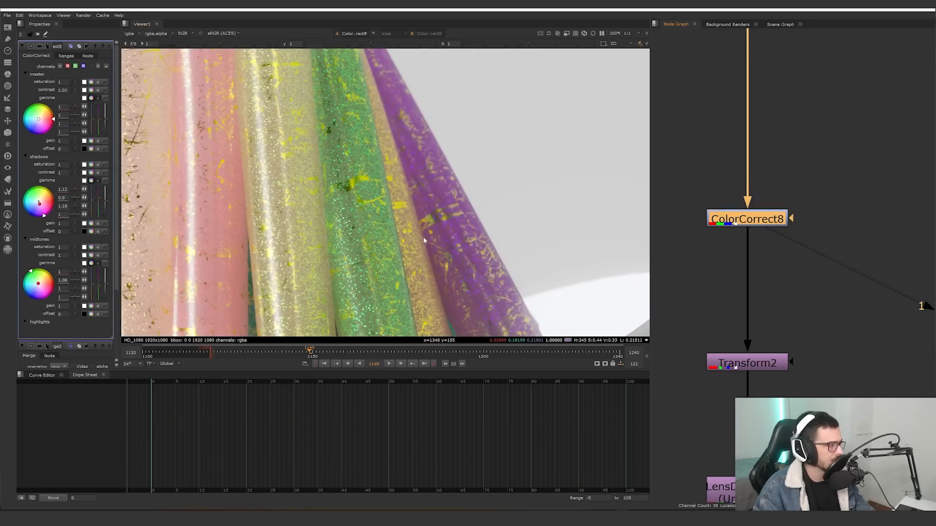
View Transform2 and inspect the colour fringing on the edge of the granite base up close
click(758, 321)
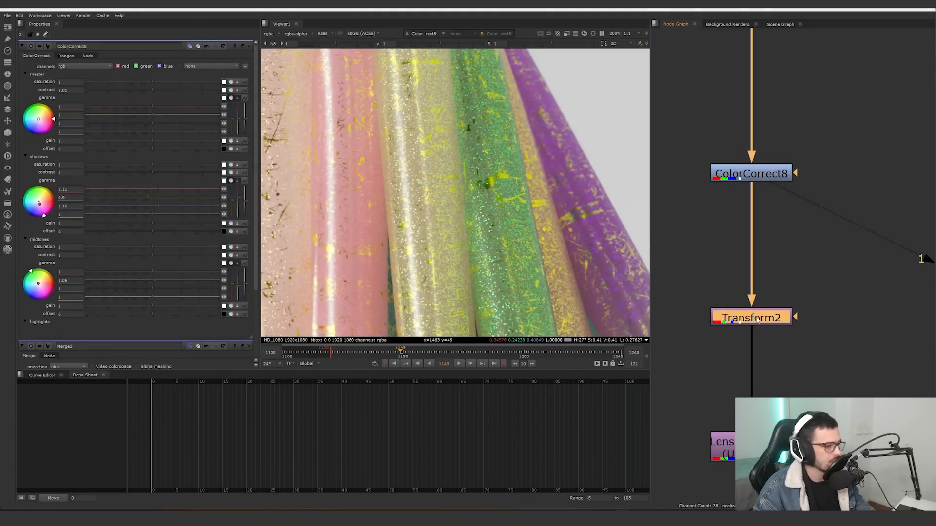
key(1)
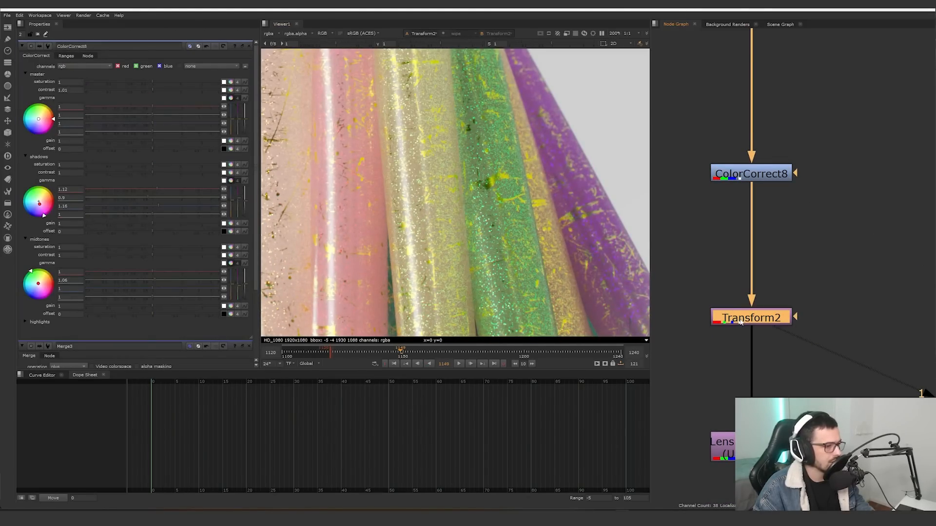
scroll(437, 231, up, 5)
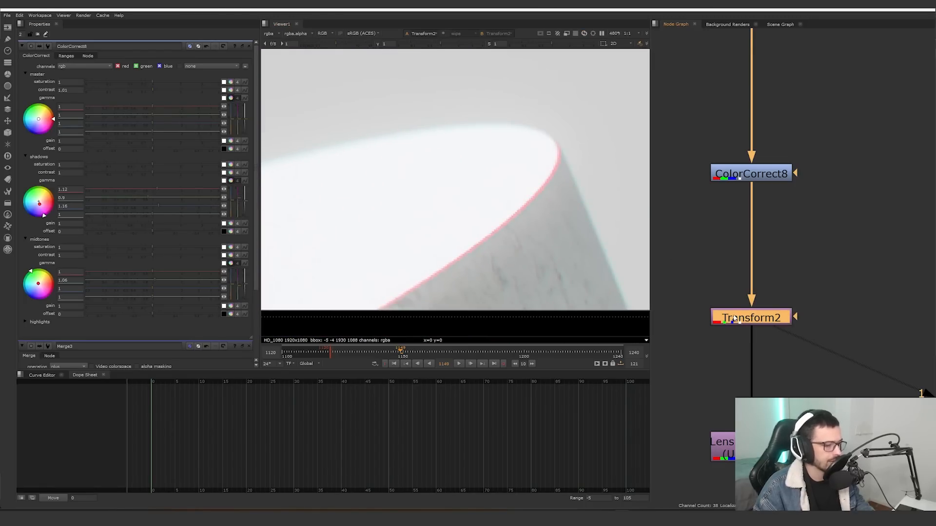
View LensDistortion1, open its properties and compare the image with the node disabled and enabled
scroll(753, 351, down, 3)
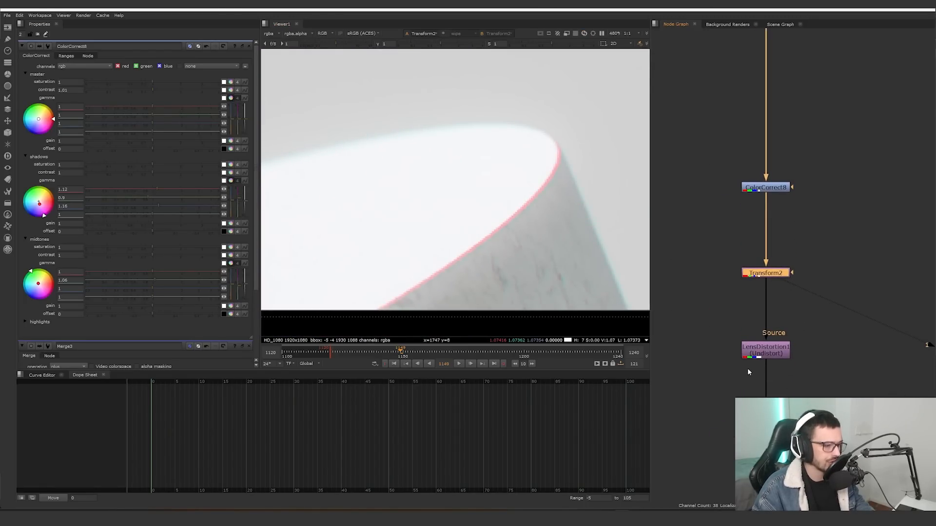
click(762, 350)
key(1)
key(f)
click(760, 350)
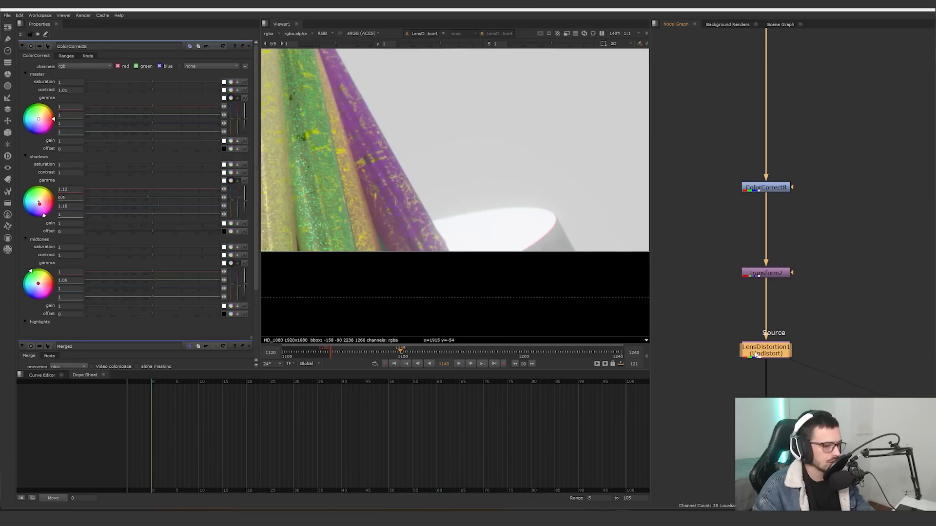
key(d)
double_click(757, 354)
key(d)
key(d)
key(d)
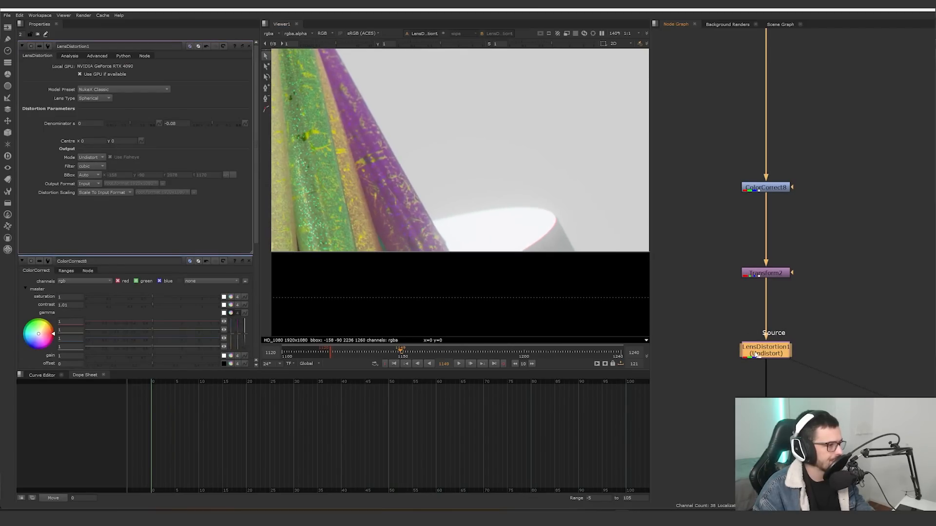
View the output of Crop1 below the lens distortion with the whole frame visible
scroll(723, 314, down, 5)
scroll(723, 339, up, 2)
middle_drag(734, 451, 741, 334)
scroll(723, 339, up, 4)
click(752, 304)
key(1)
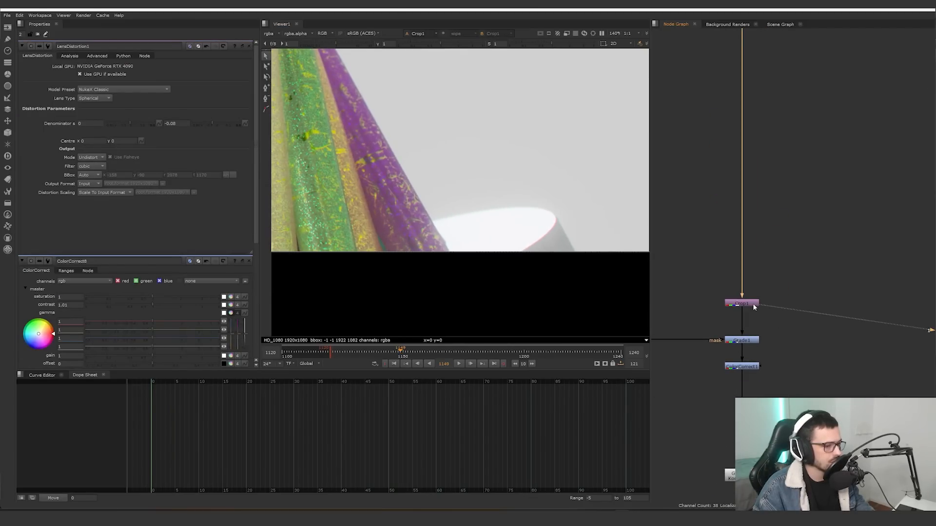
scroll(571, 257, down, 5)
scroll(703, 300, down, 1)
scroll(703, 299, down, 1)
click(730, 301)
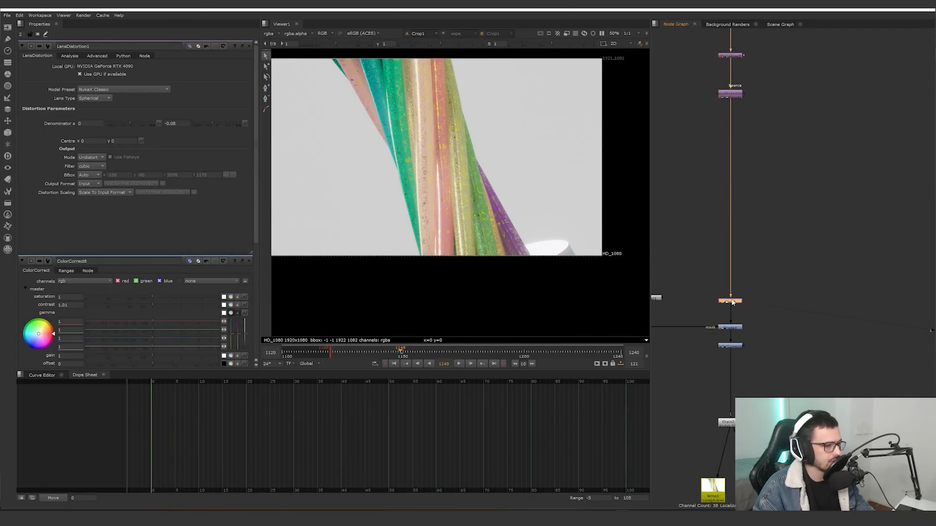
View Grade1 and the radial node masking it, and open Grade1's properties
click(729, 328)
key(1)
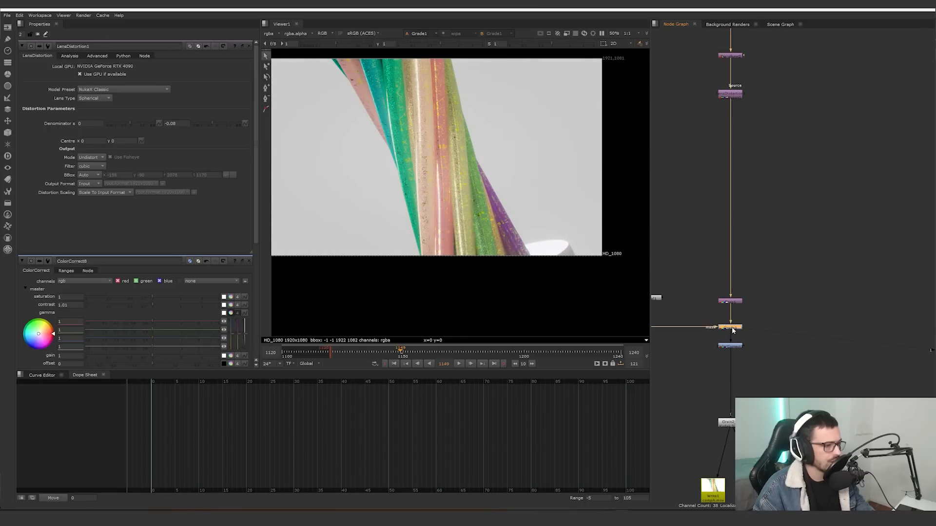
middle_drag(767, 344, 891, 334)
scroll(769, 330, up, 2)
click(762, 314)
key(1)
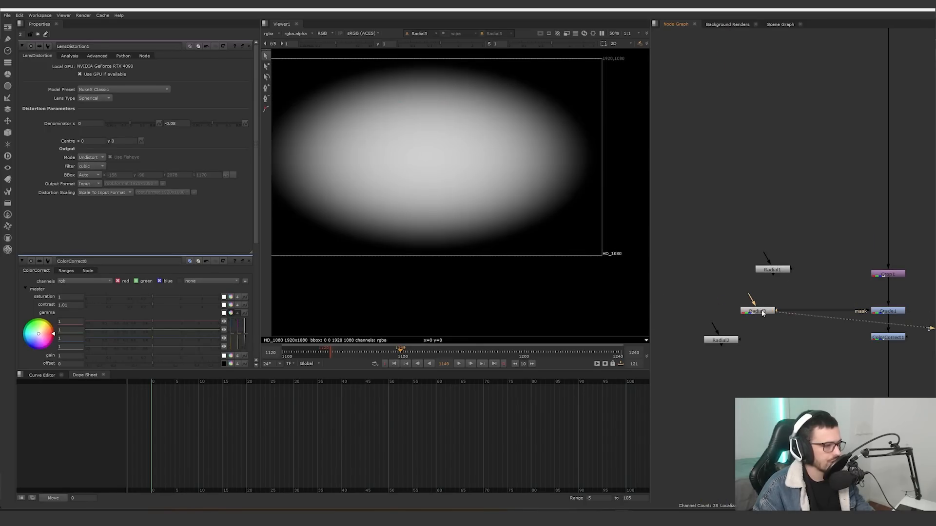
middle_drag(807, 331, 729, 332)
double_click(809, 313)
key(1)
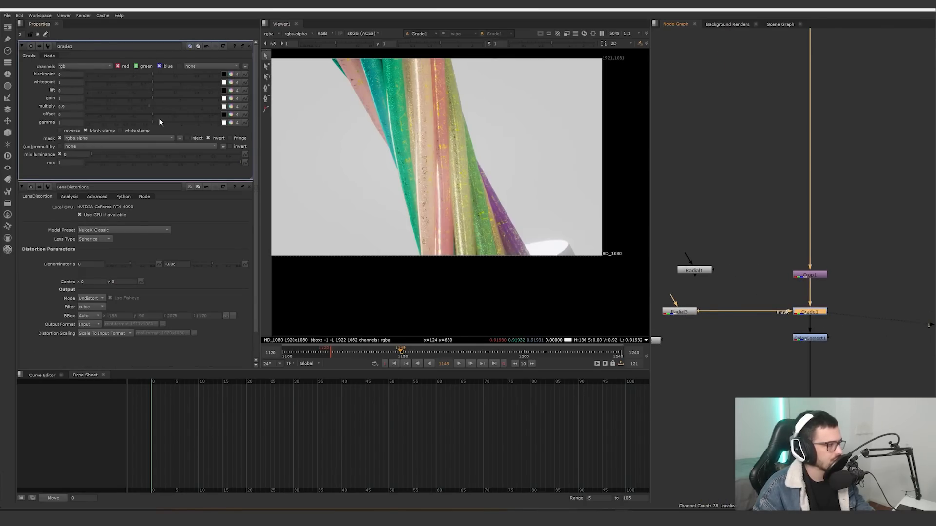
View ColorCorrect1 with its properties open, and view the grain result at Grain2_1
click(799, 340)
key(1)
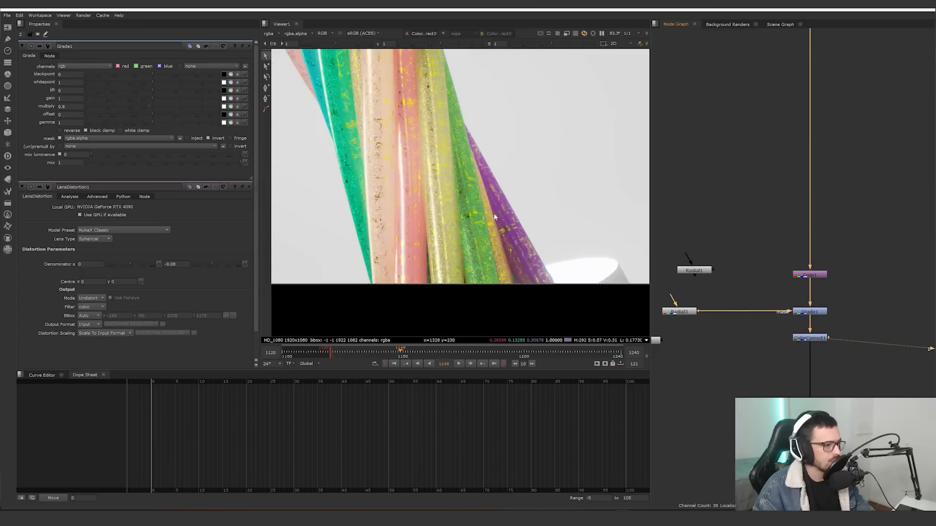
double_click(819, 340)
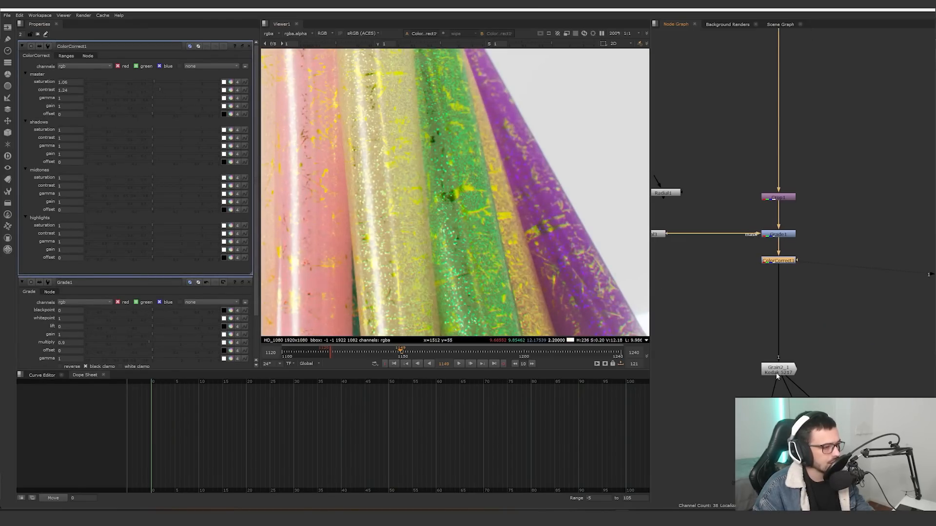
click(777, 371)
key(1)
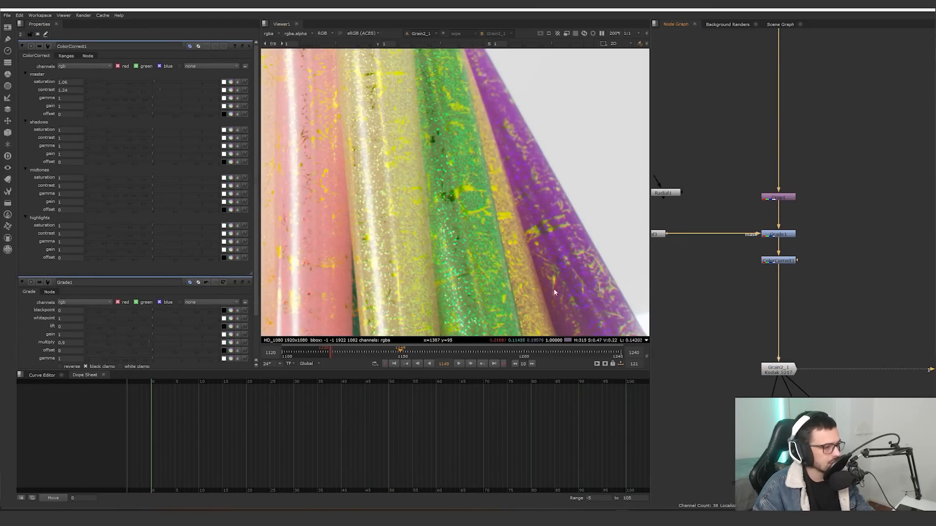
Compare the tubes' surface close up with the Grain2_1 node disabled and enabled
scroll(554, 289, up, 2)
click(788, 373)
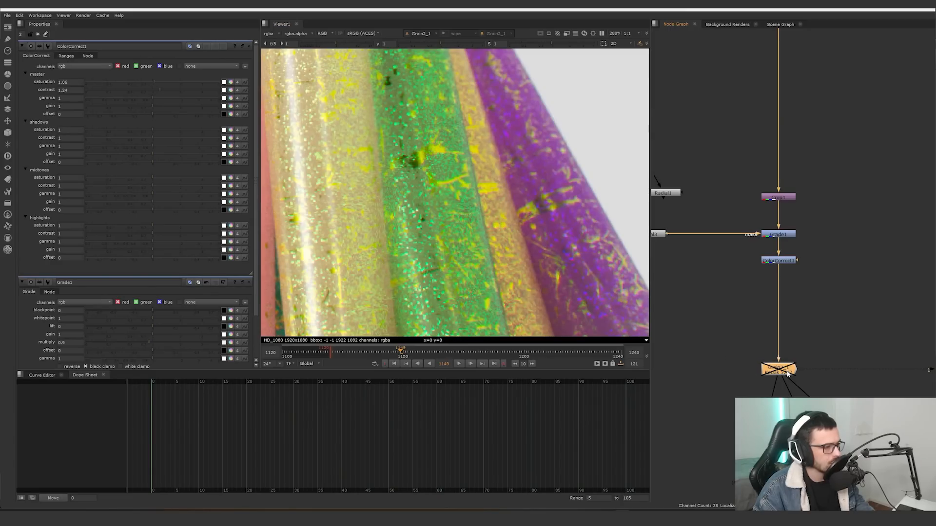
middle_drag(834, 361, 800, 317)
scroll(799, 317, down, 7)
scroll(451, 230, down, 13)
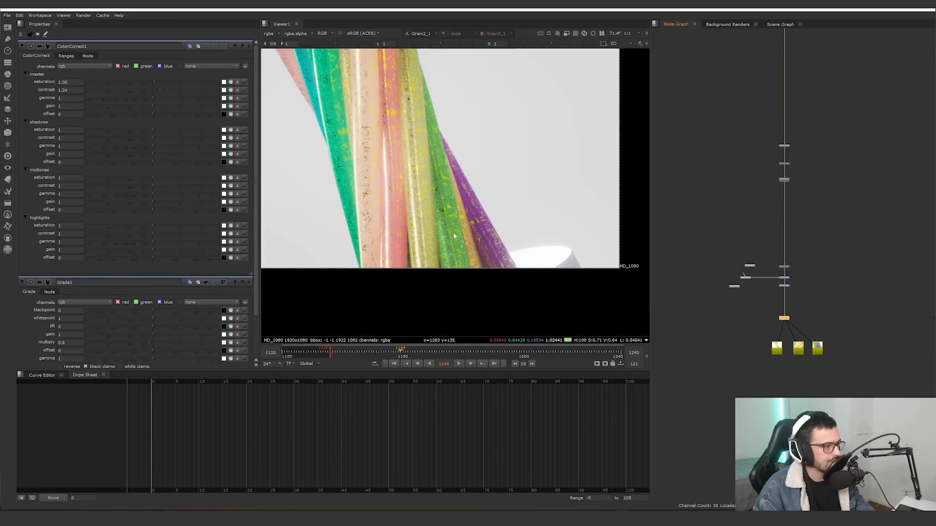
Select the three Write nodes below Grain2_1 one by one and view the output of Write2, compC.mov
scroll(807, 361, up, 7)
mouse_move(825, 390)
mouse_down()
mouse_move(675, 289)
mouse_move(826, 378)
mouse_up()
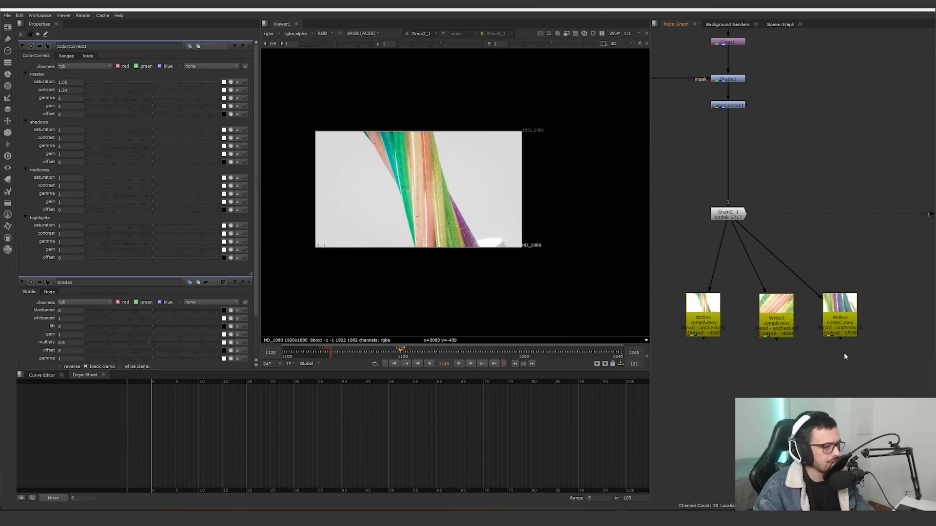
drag(892, 374, 723, 288)
drag(741, 368, 710, 320)
drag(777, 369, 759, 357)
drag(824, 373, 868, 296)
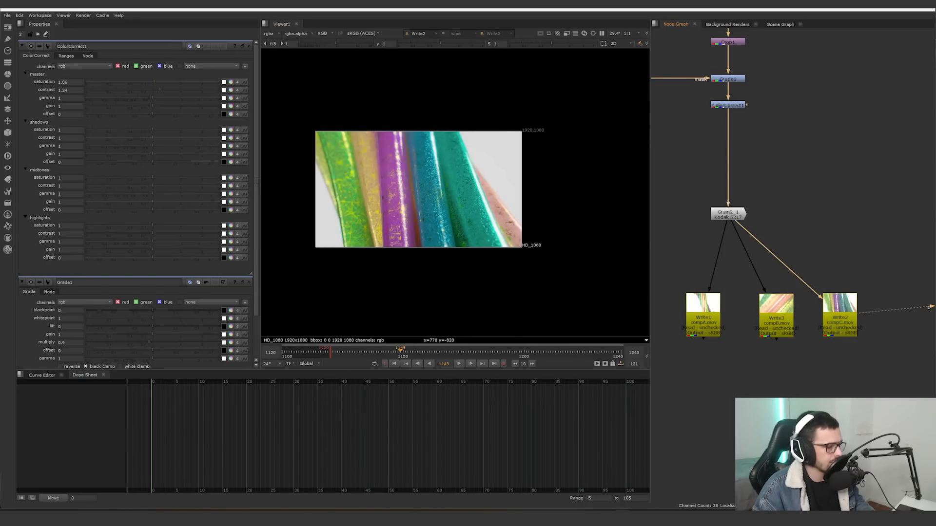
Play Write2's shot briefly and examine the glitter and scratches on the purple and blue tubes close up
click(456, 363)
click(456, 363)
scroll(410, 215, up, 3)
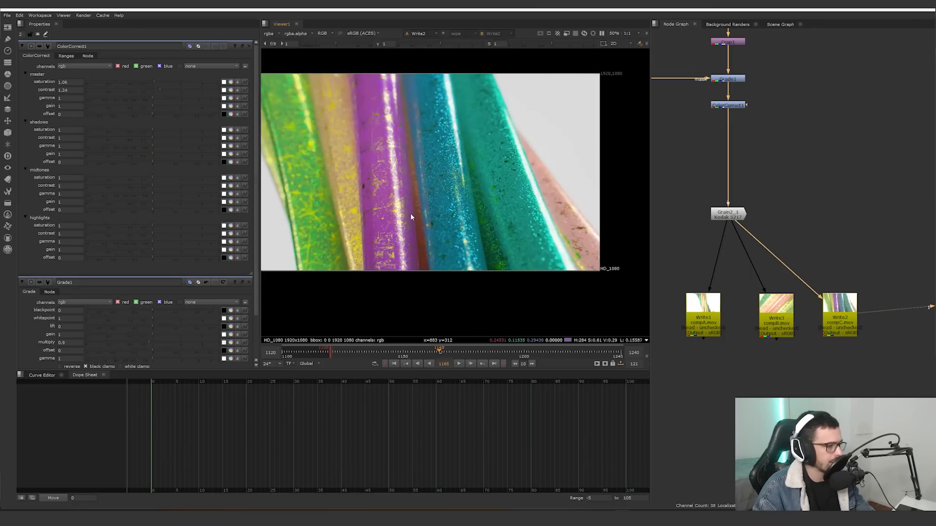
scroll(410, 217, up, 4)
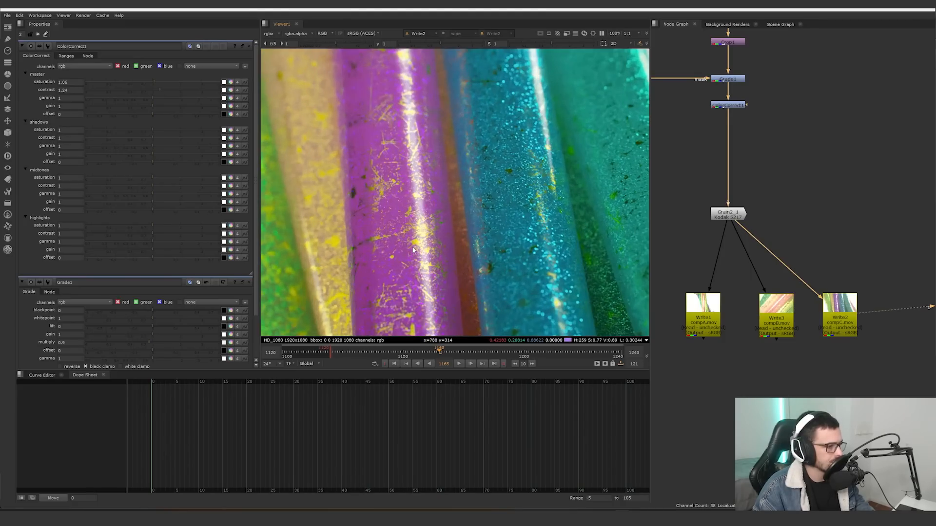
scroll(419, 241, down, 4)
View the output of Write3, compB.mov, followed by the output of Write1, compA.mov, with the whole frame visible
scroll(814, 234, down, 1)
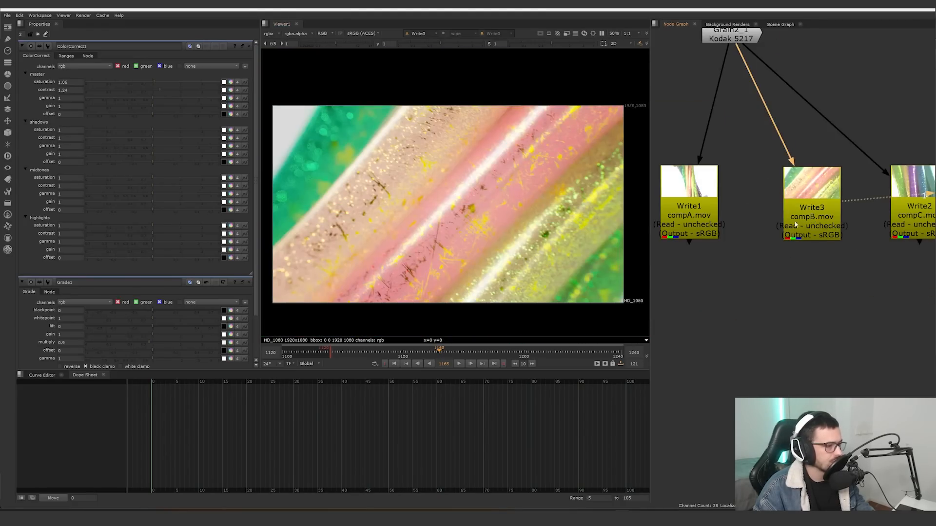
click(715, 217)
key(1)
Select the row of three Read nodes at the start of the compositing graph
scroll(715, 216, down, 5)
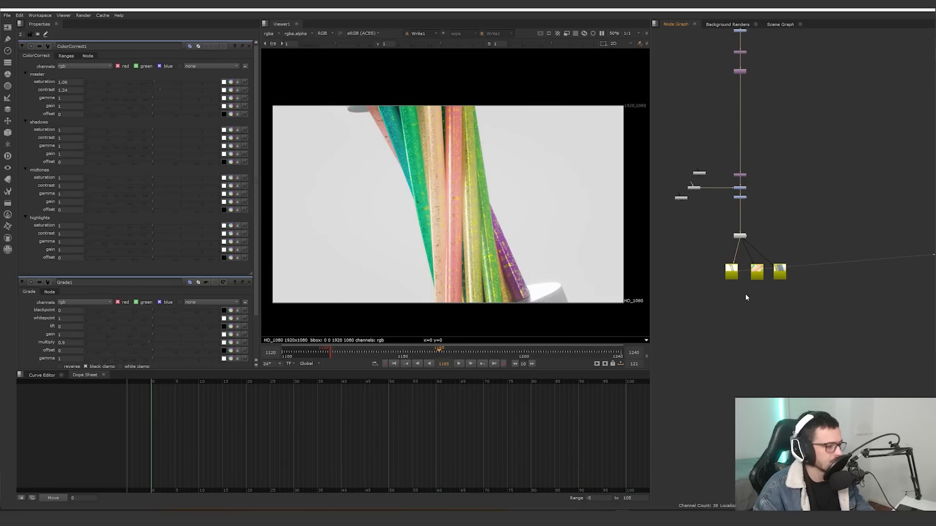
scroll(743, 291, up, 5)
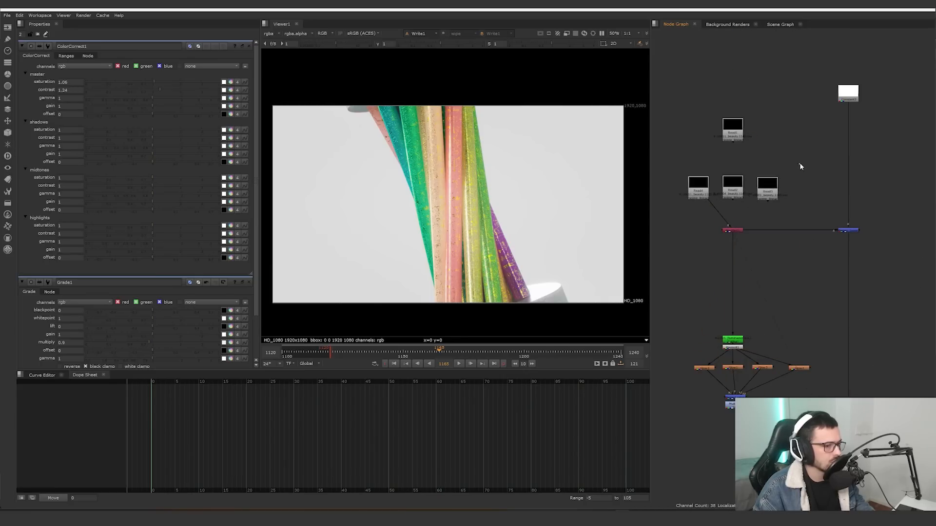
drag(799, 164, 677, 215)
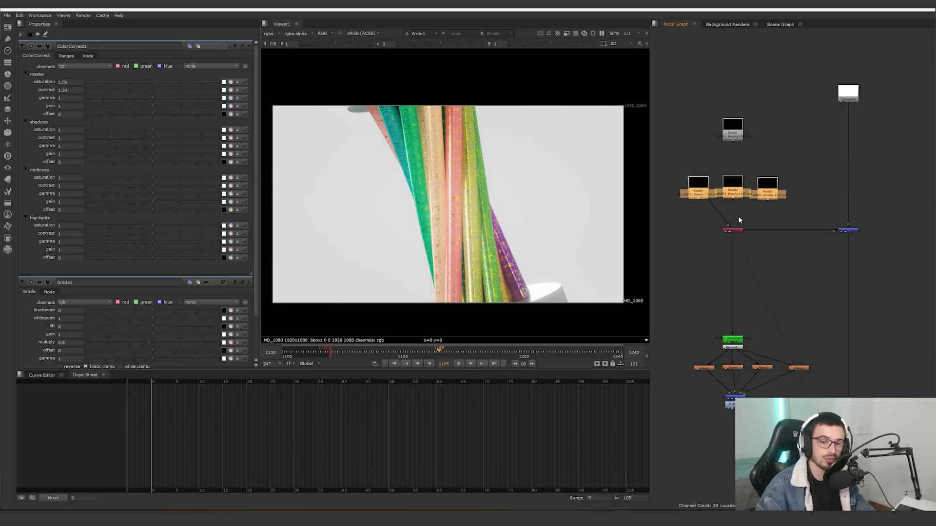